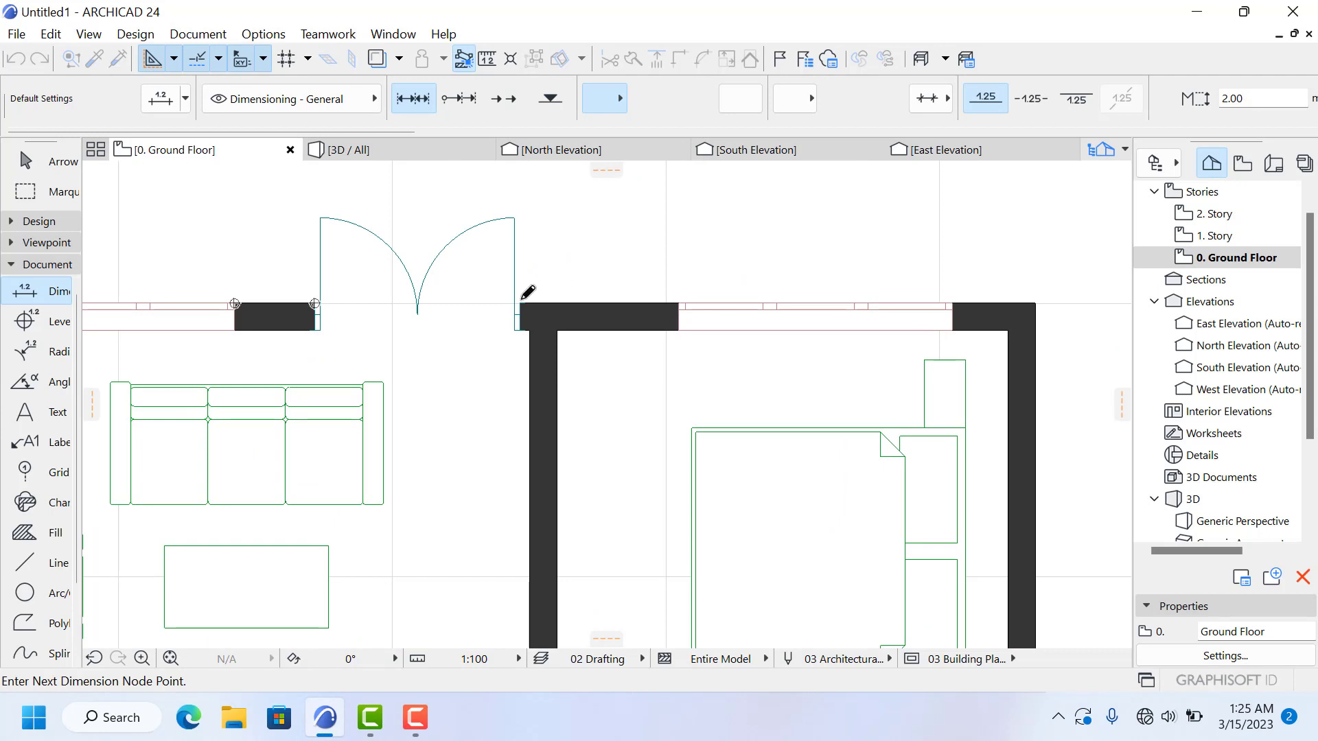
Step: Add dimension points along the north wall at the double door's east edge, the east bedroom window's west edge and the outer corner
click(521, 303)
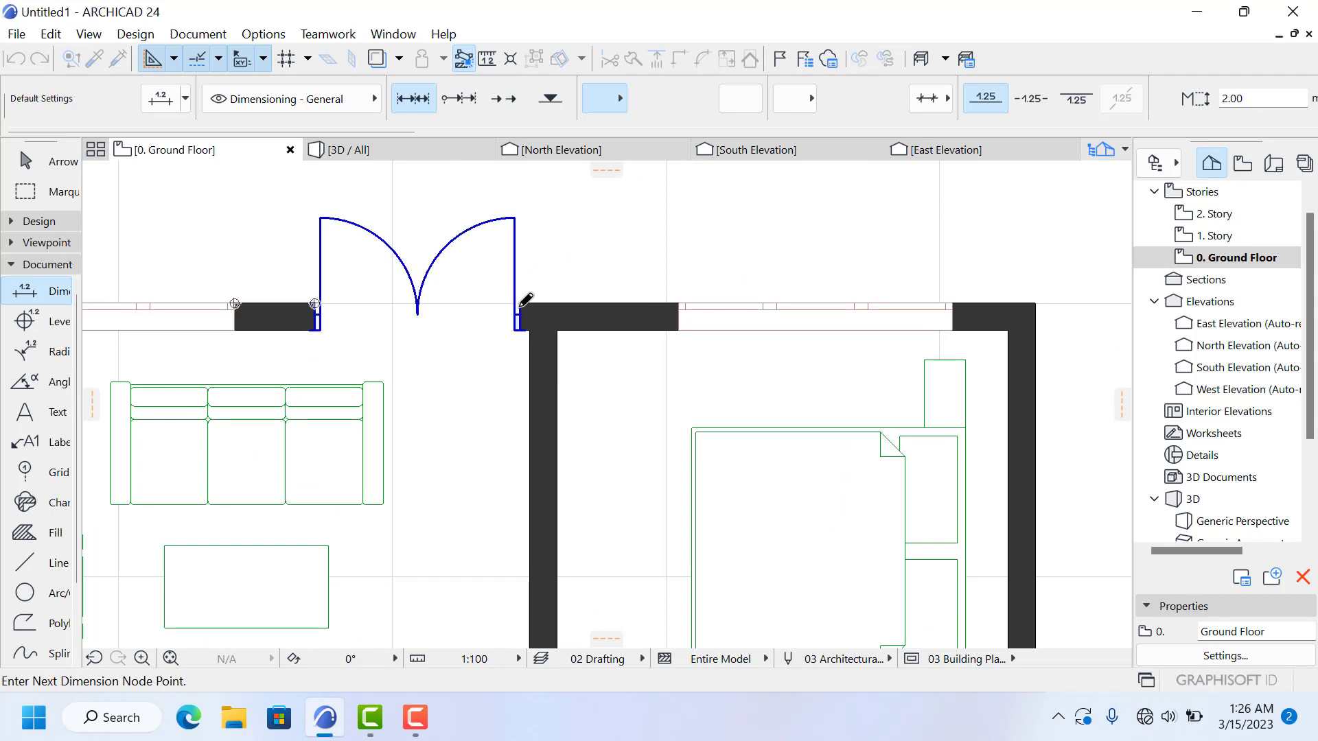
click(677, 302)
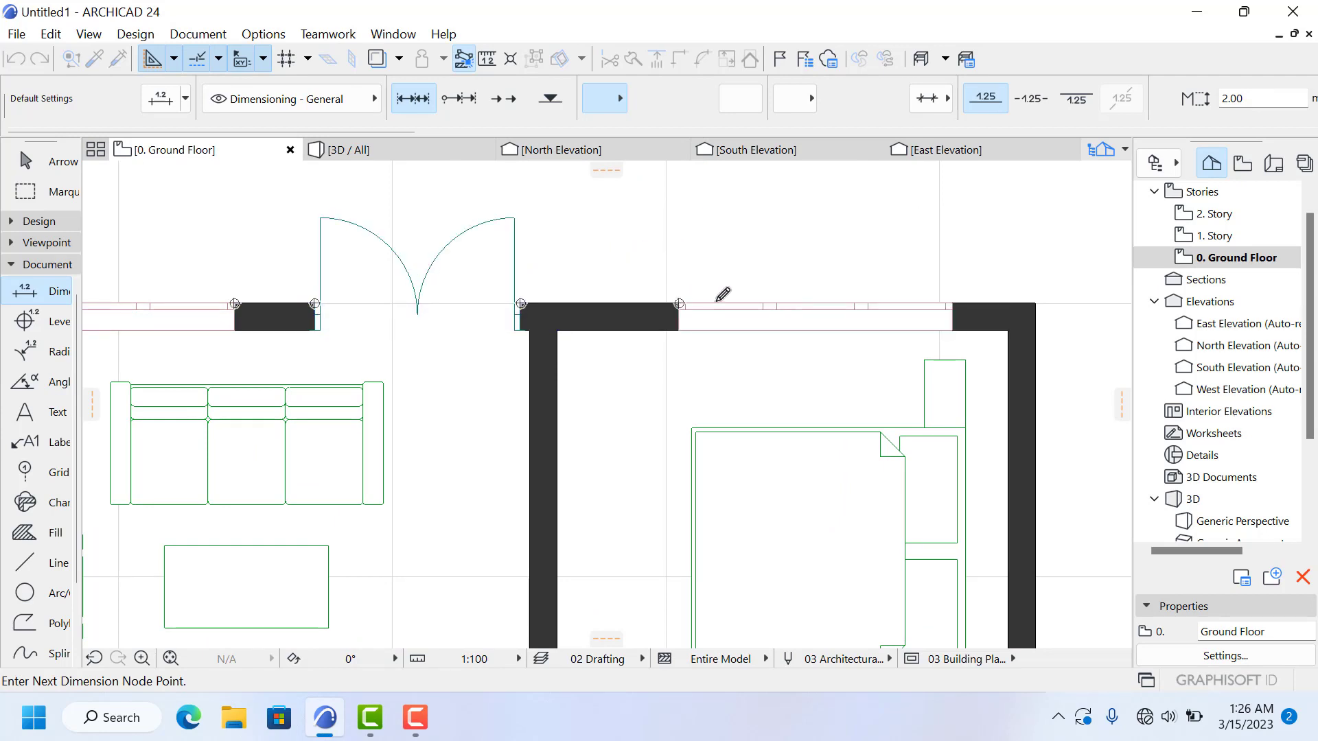
scroll(796, 304, down, 1)
scroll(950, 306, up, 2)
scroll(905, 312, down, 2)
scroll(1003, 322, up, 2)
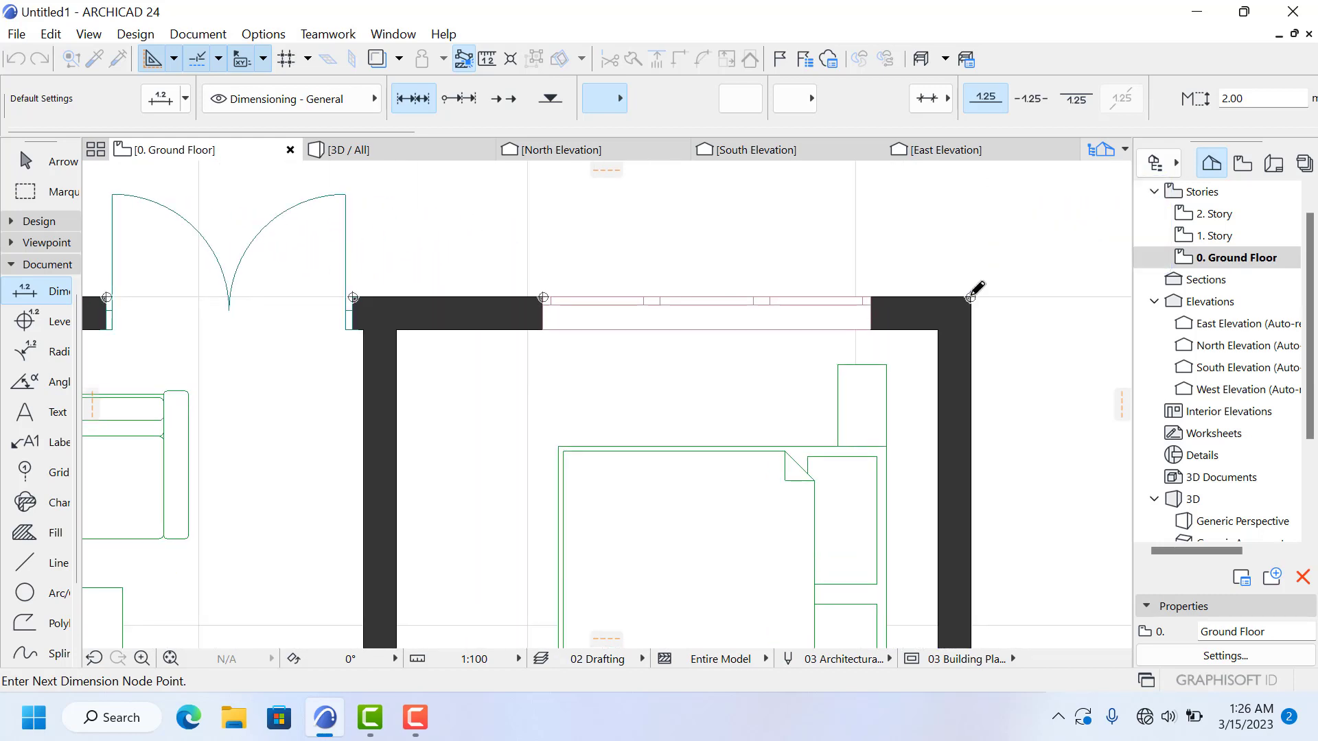
Step: Finish picking points and place the north wall's opening dimension chain between the wall and the North Elevation marker
right_click(971, 295)
click(1005, 408)
scroll(810, 310, down, 3)
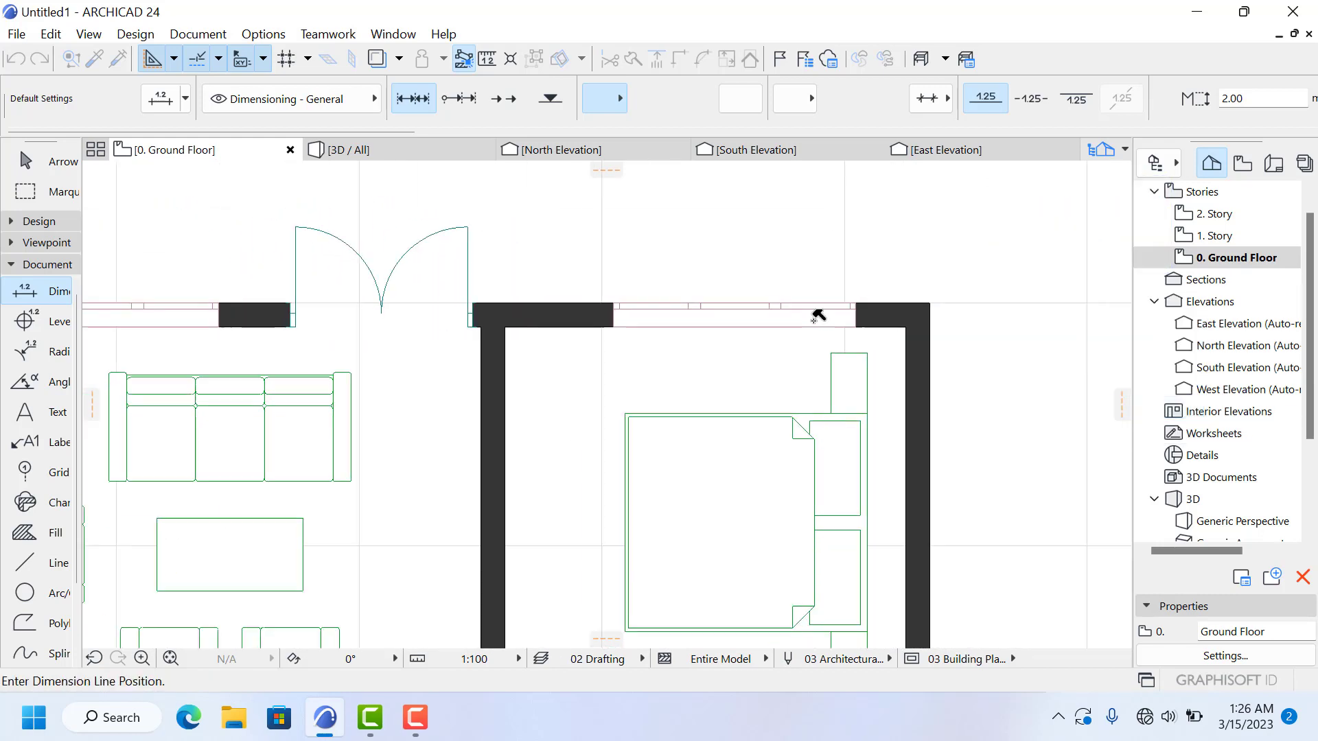
scroll(577, 275, down, 3)
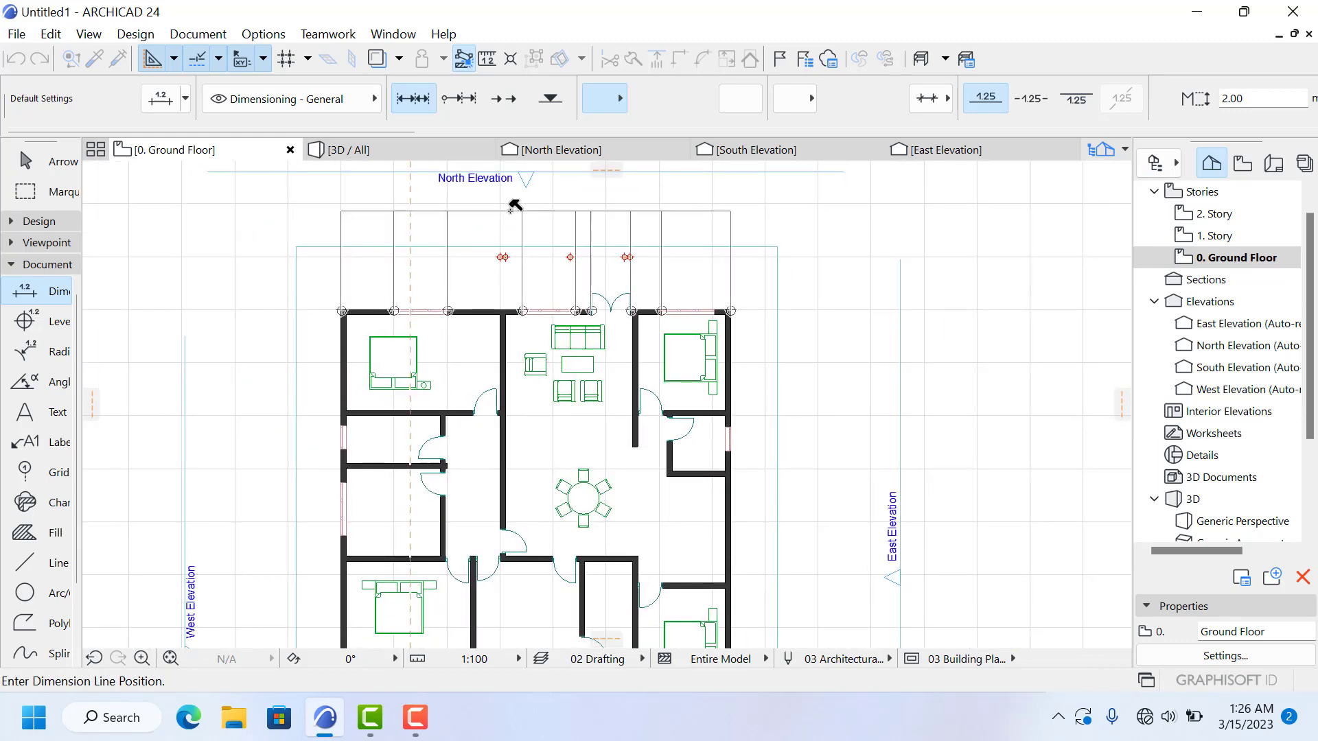
scroll(528, 227, up, 3)
click(526, 250)
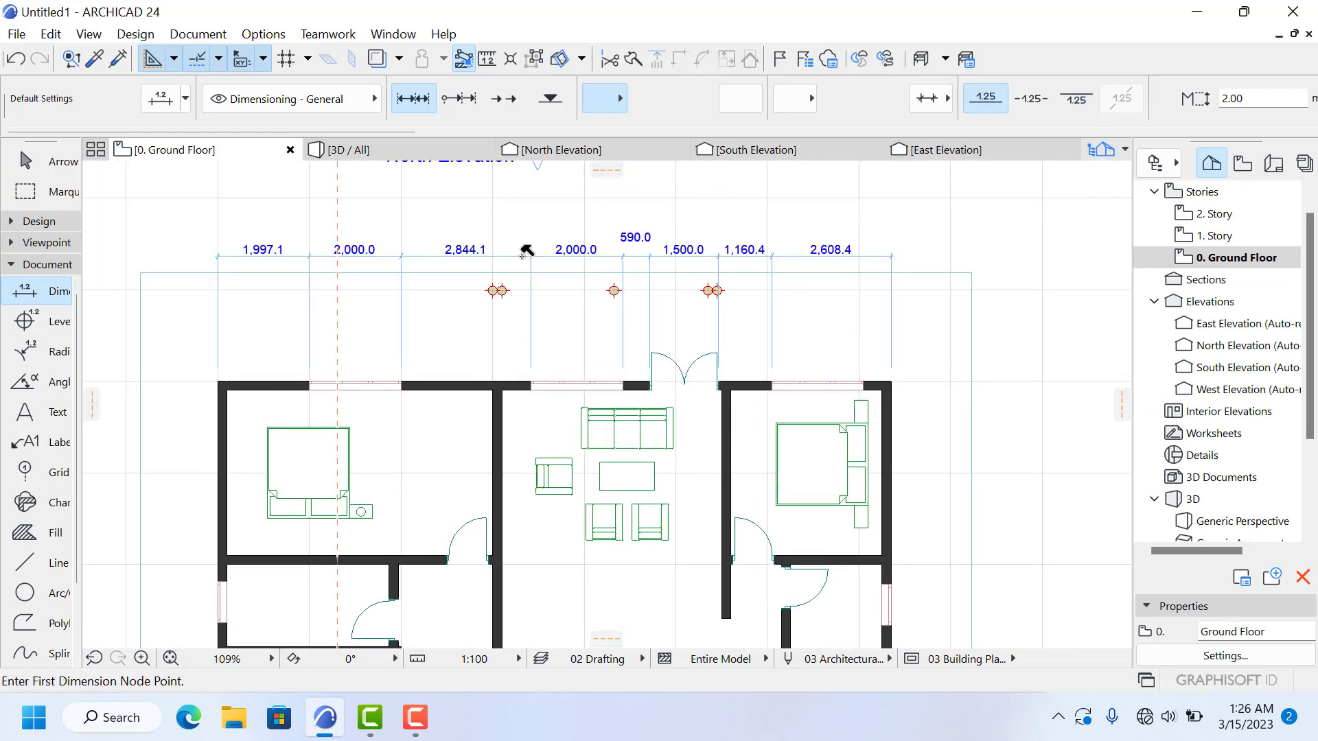
scroll(507, 232, up, 3)
scroll(549, 260, down, 3)
scroll(645, 293, up, 4)
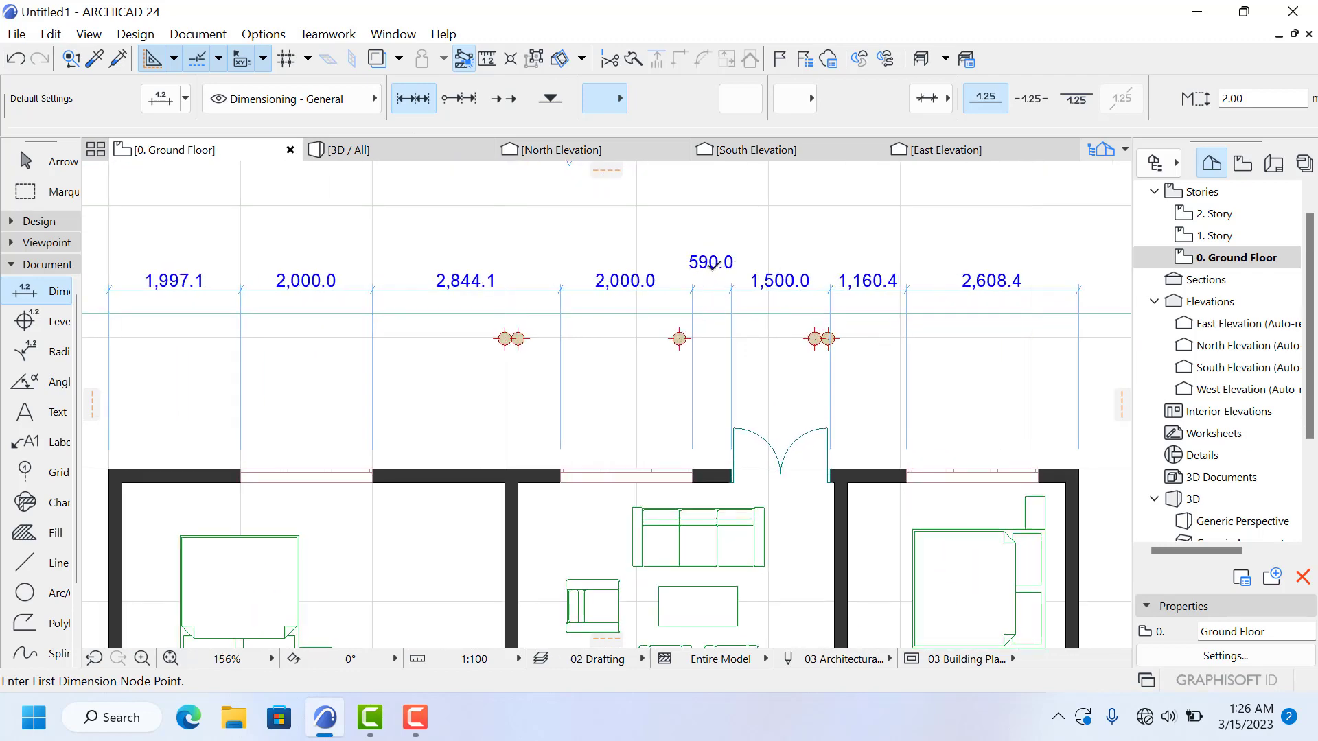
scroll(645, 293, down, 5)
scroll(485, 329, up, 2)
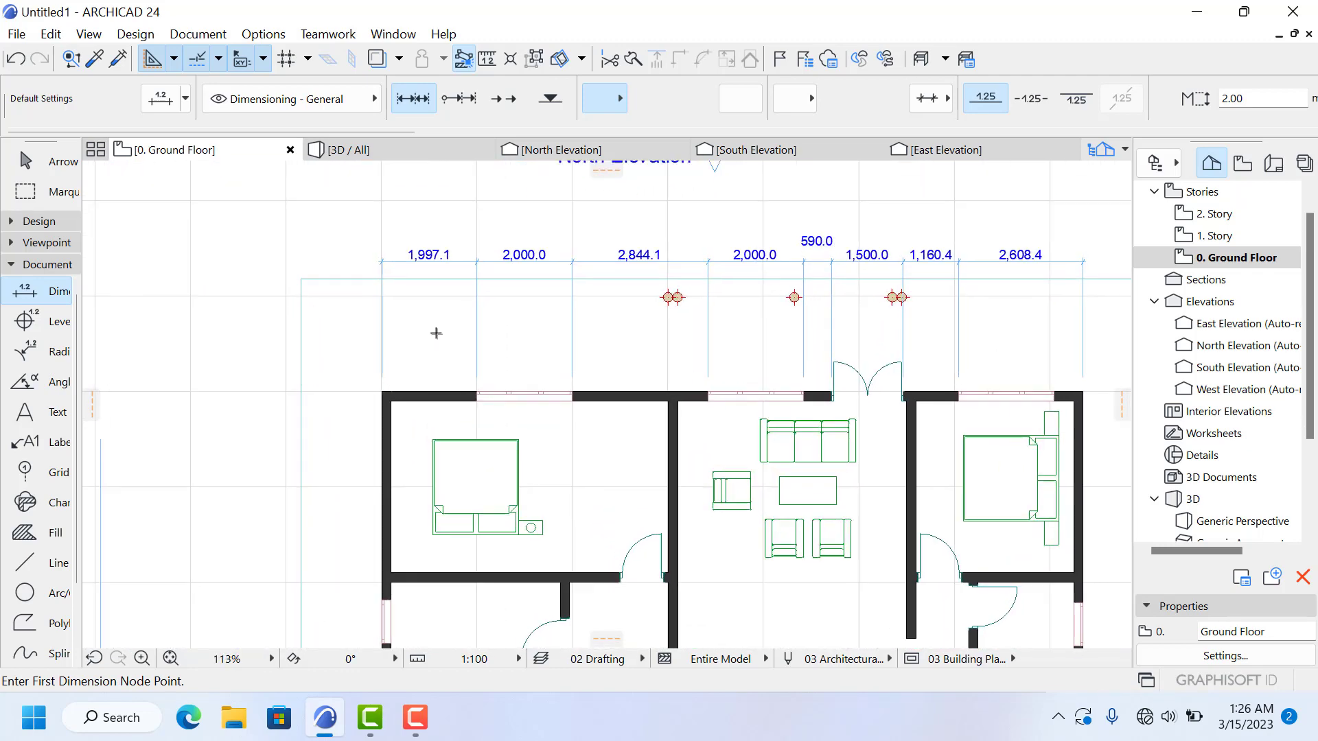
scroll(379, 377, down, 1)
scroll(379, 377, up, 5)
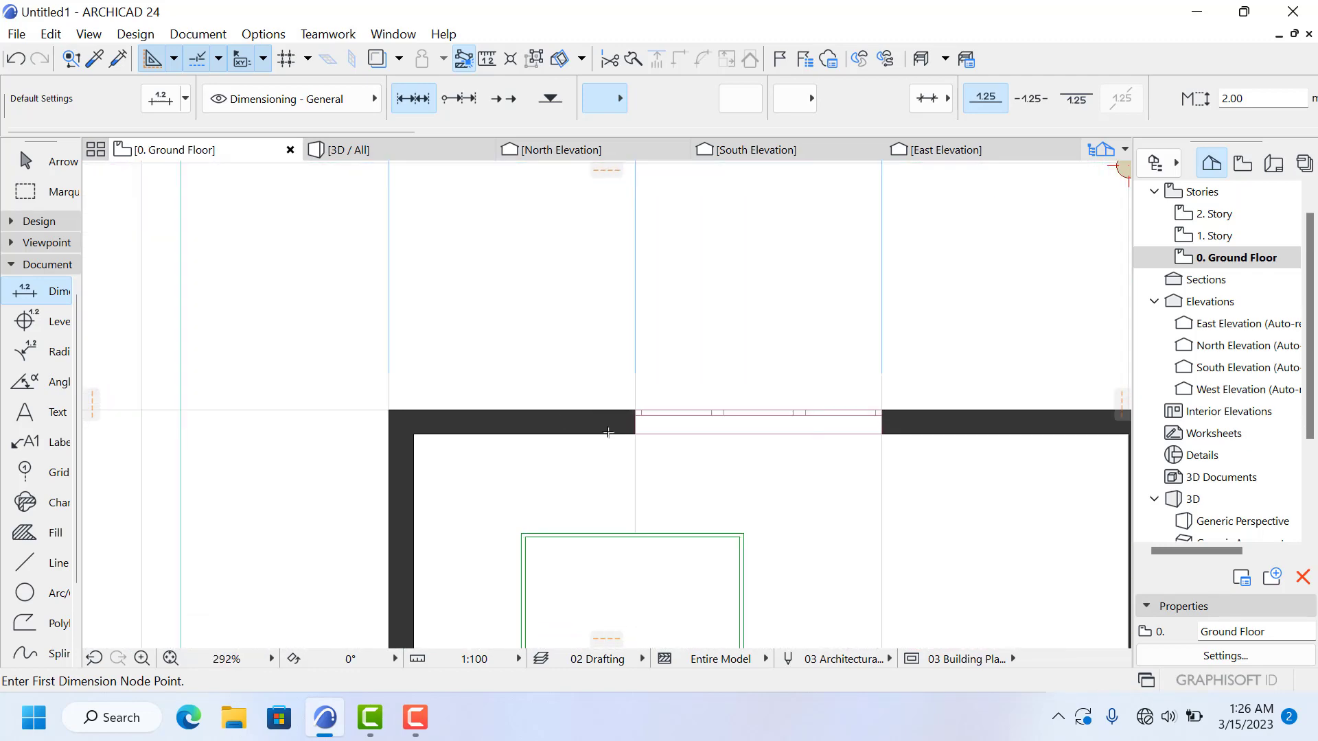
click(385, 408)
scroll(350, 370, down, 6)
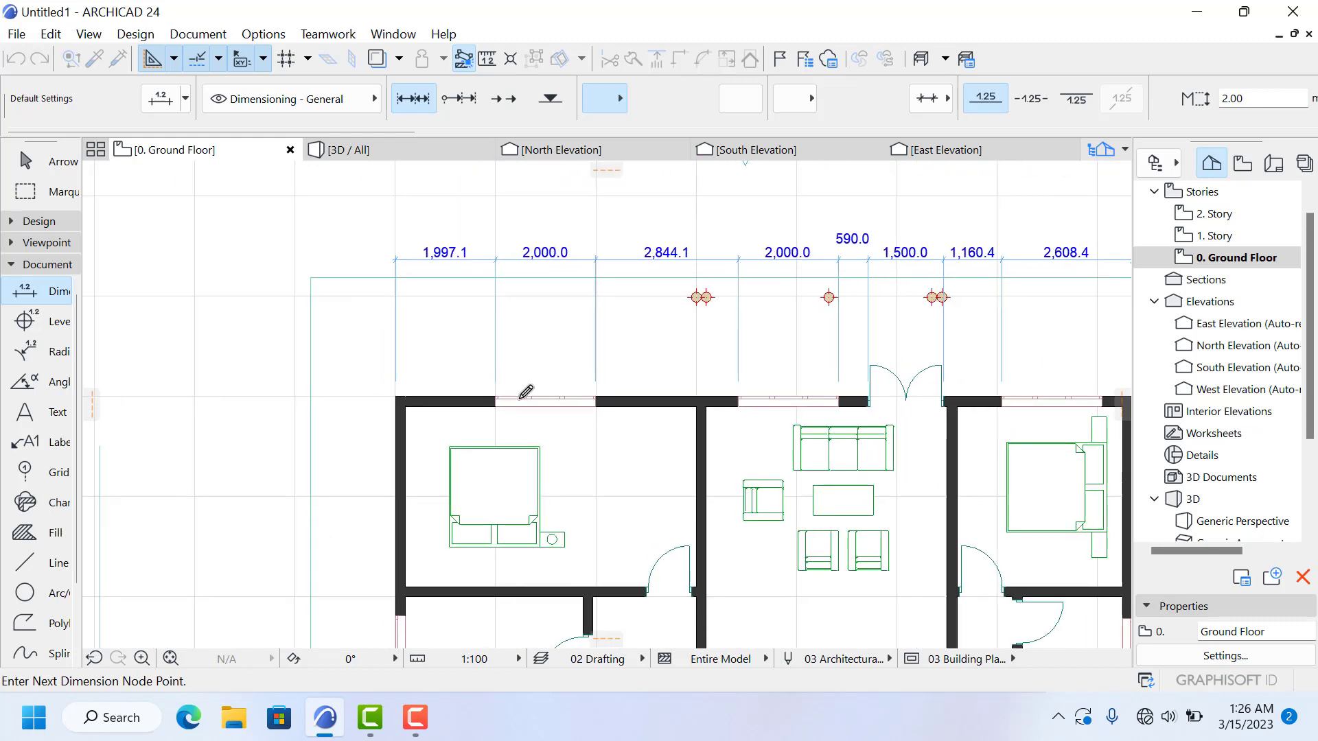
scroll(524, 391, up, 3)
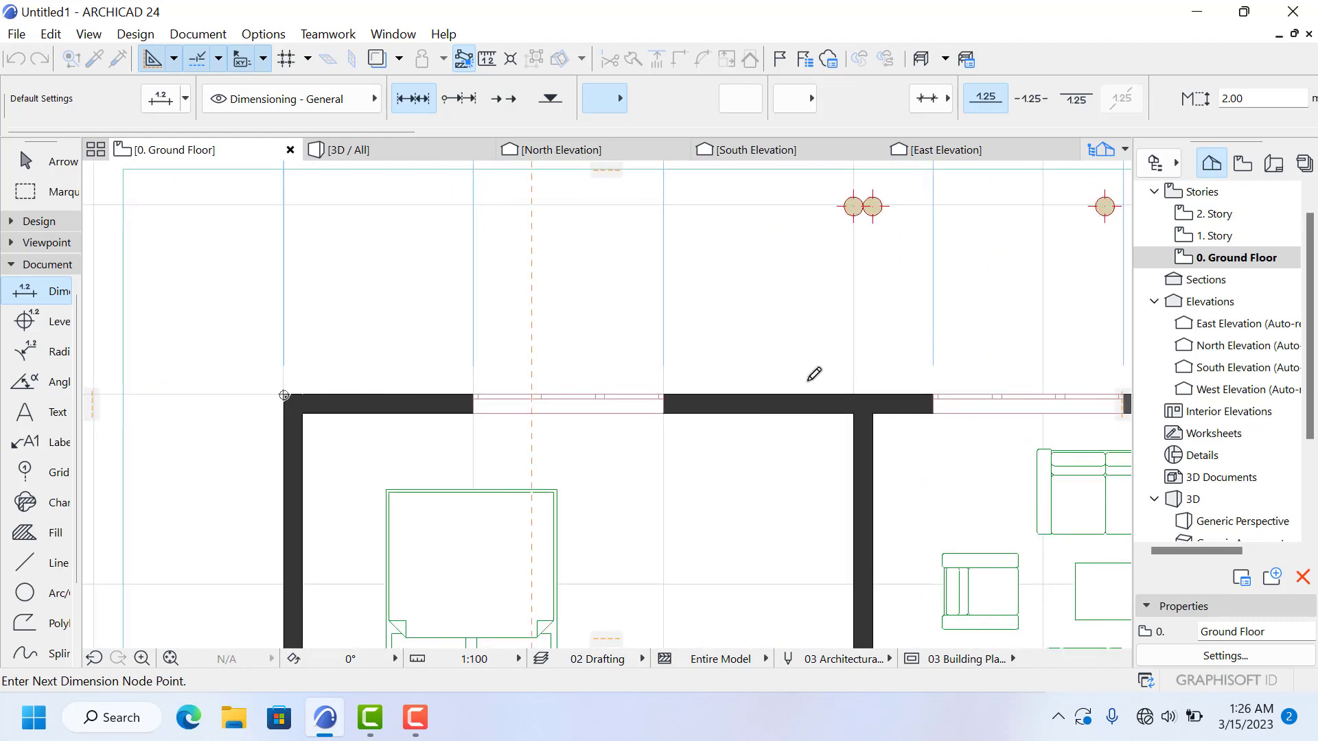
click(853, 395)
key(Escape)
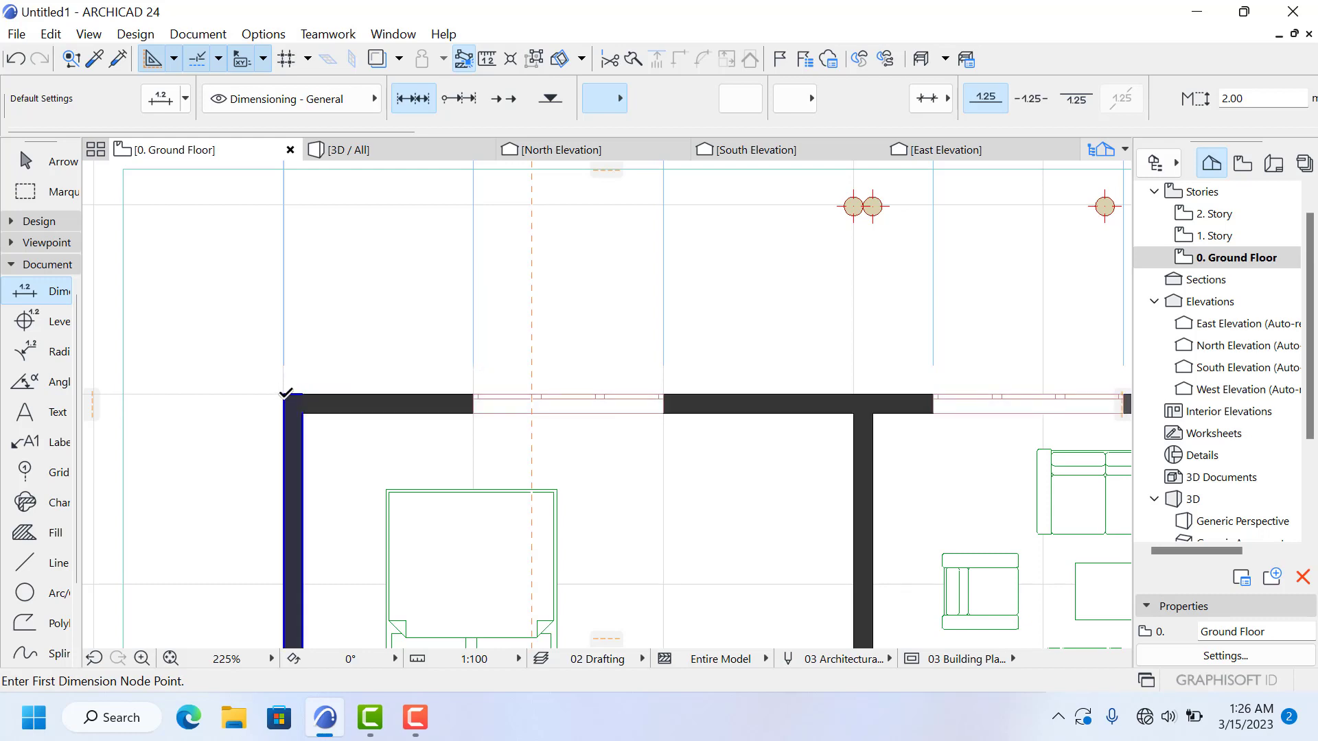
click(285, 393)
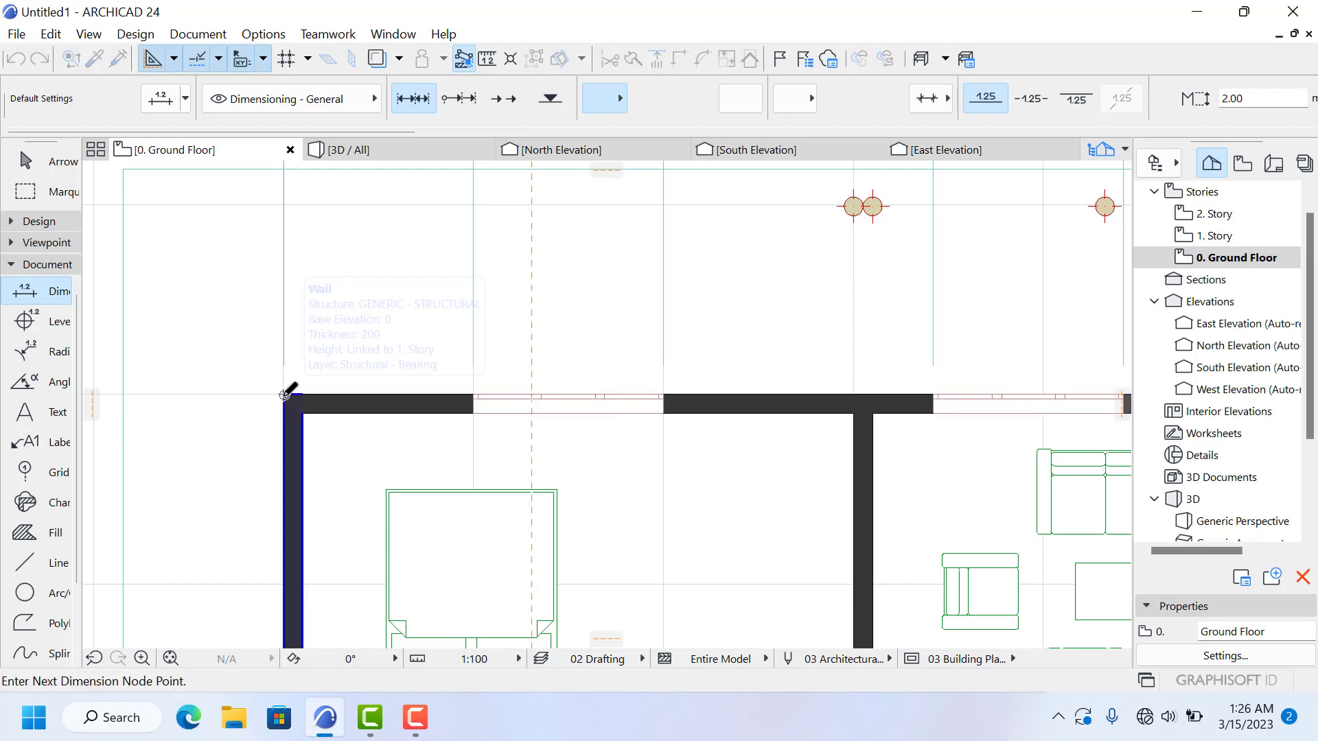
right_click(856, 394)
click(890, 505)
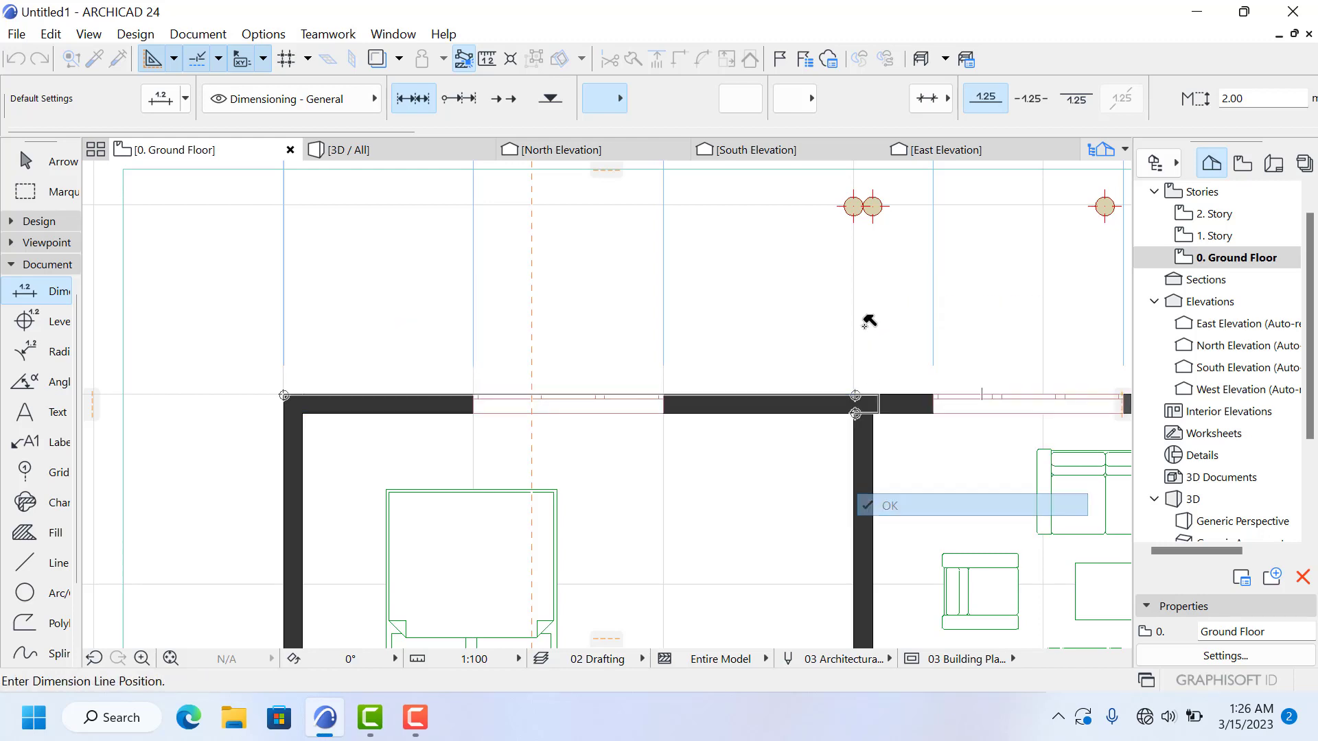
click(455, 205)
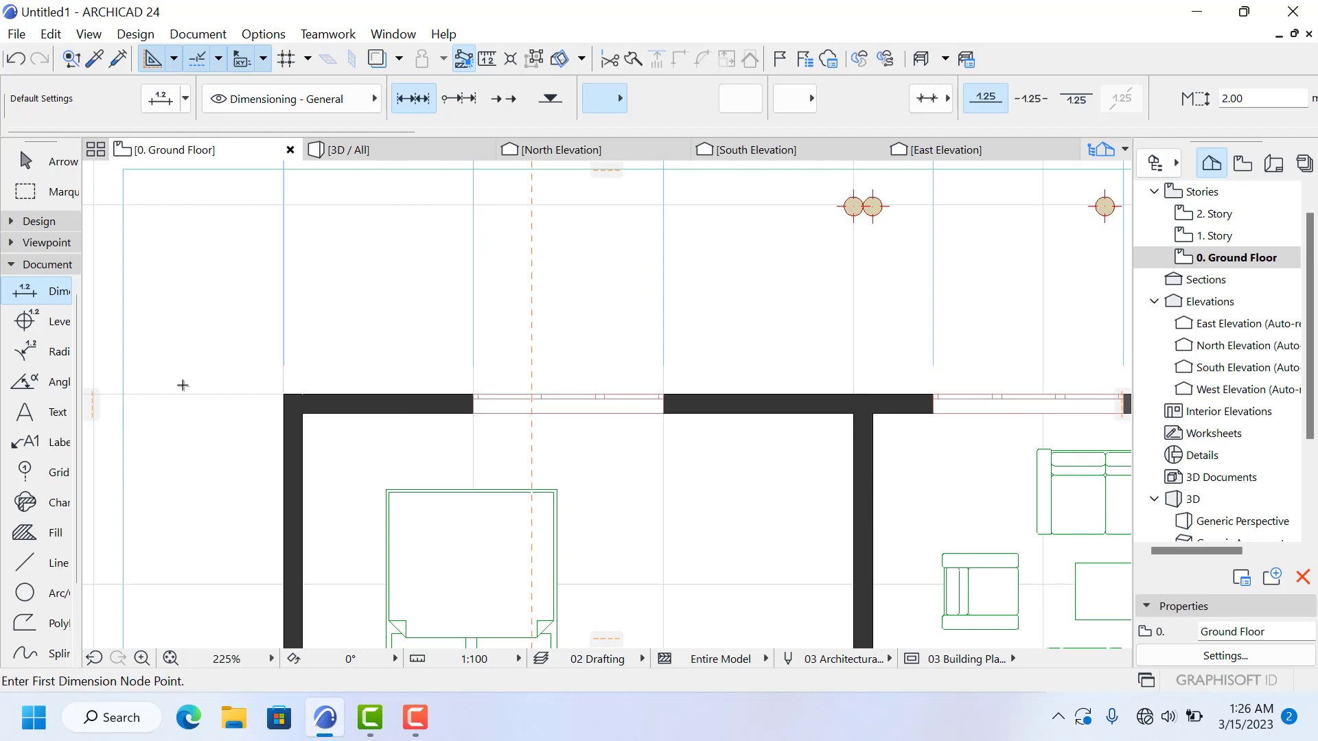
Step: Dimension the northwest bedroom from the outer corner to the living room partition, placing the line above the opening dimension chain
click(283, 394)
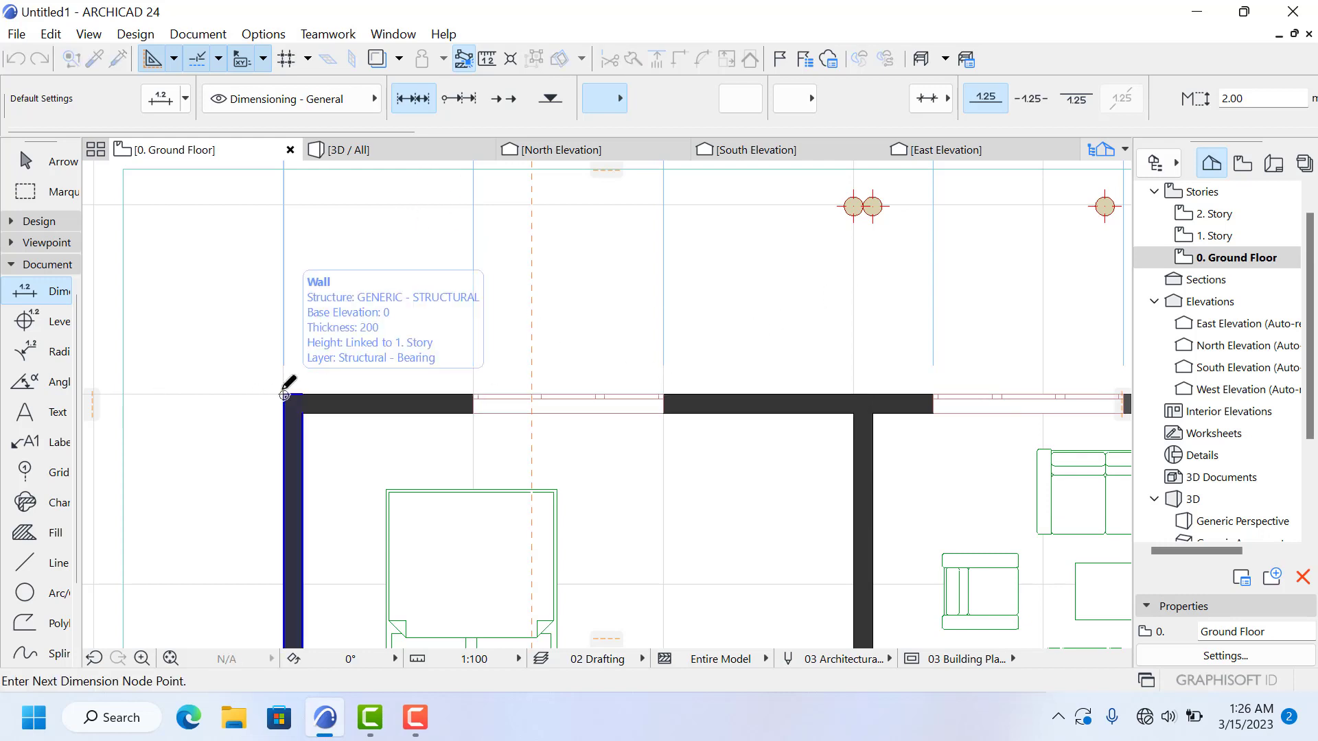
right_click(852, 388)
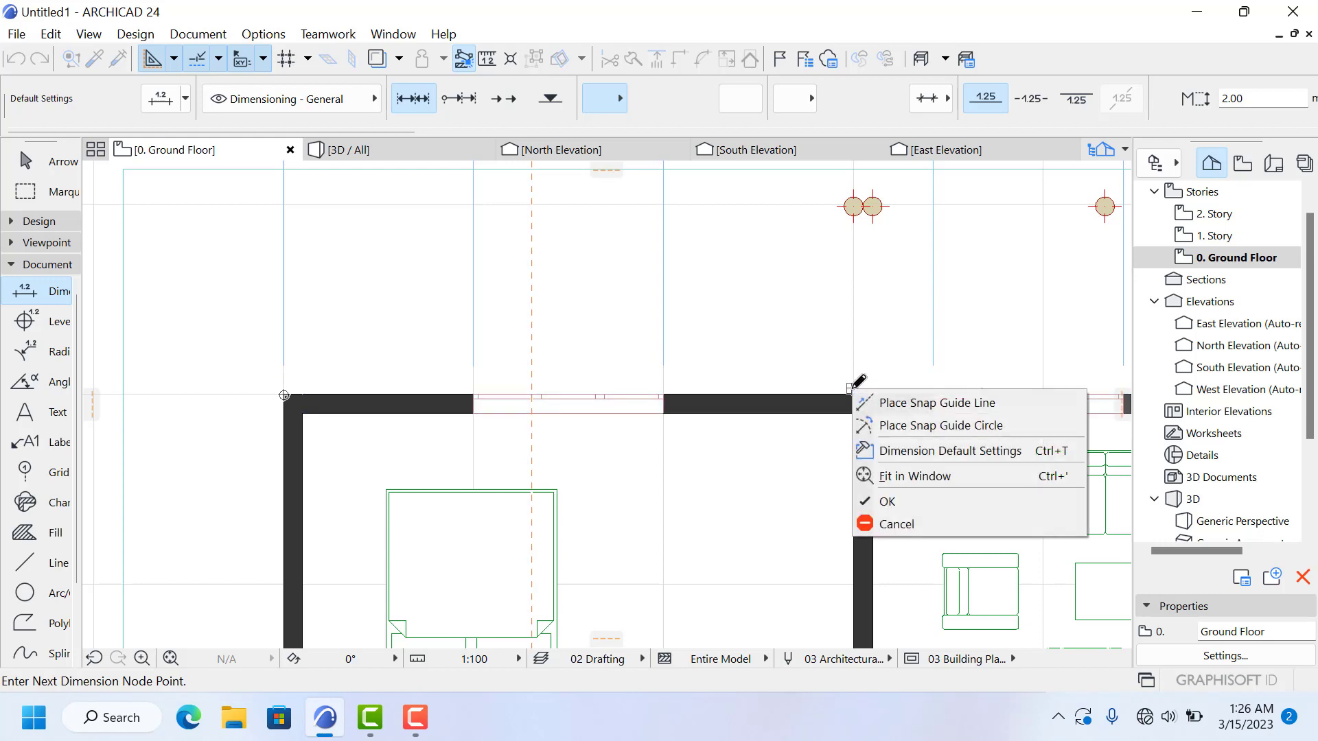
click(885, 501)
scroll(569, 405, down, 4)
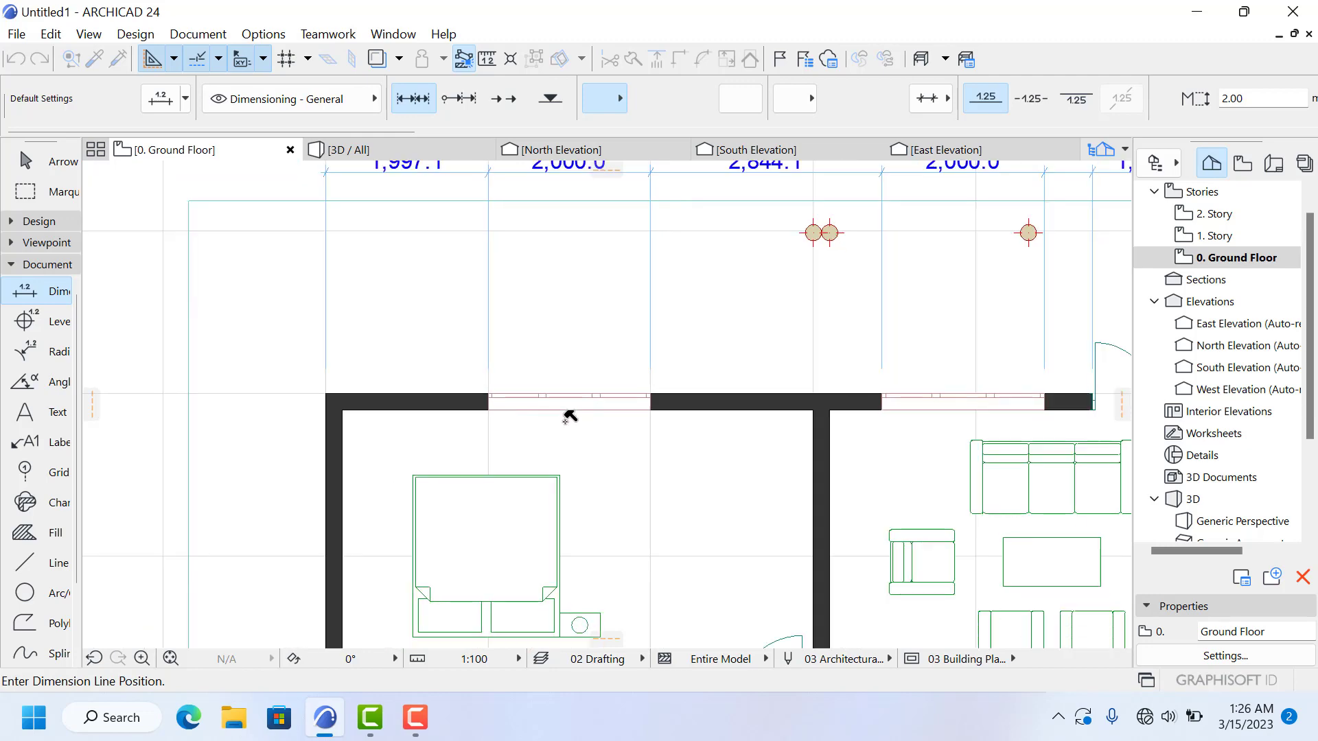
scroll(567, 292, up, 2)
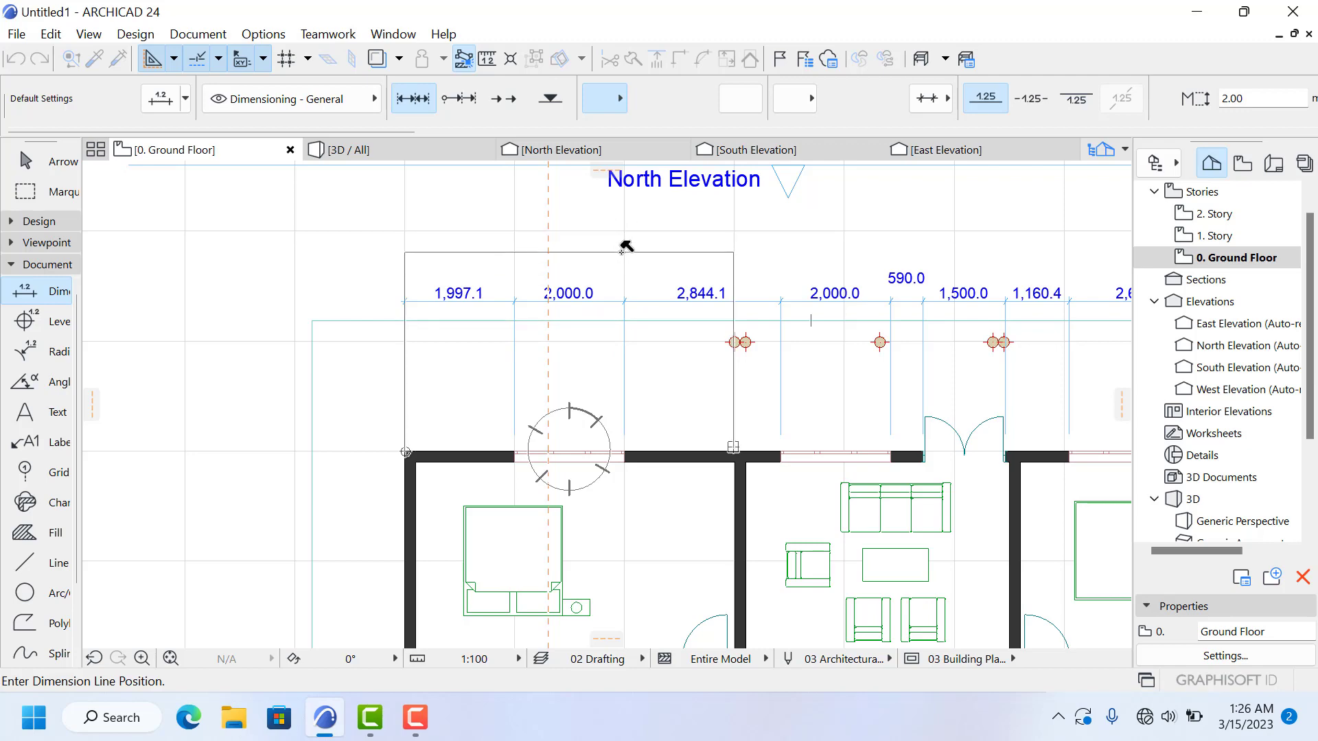
click(619, 254)
scroll(614, 330, down, 1)
scroll(611, 402, up, 1)
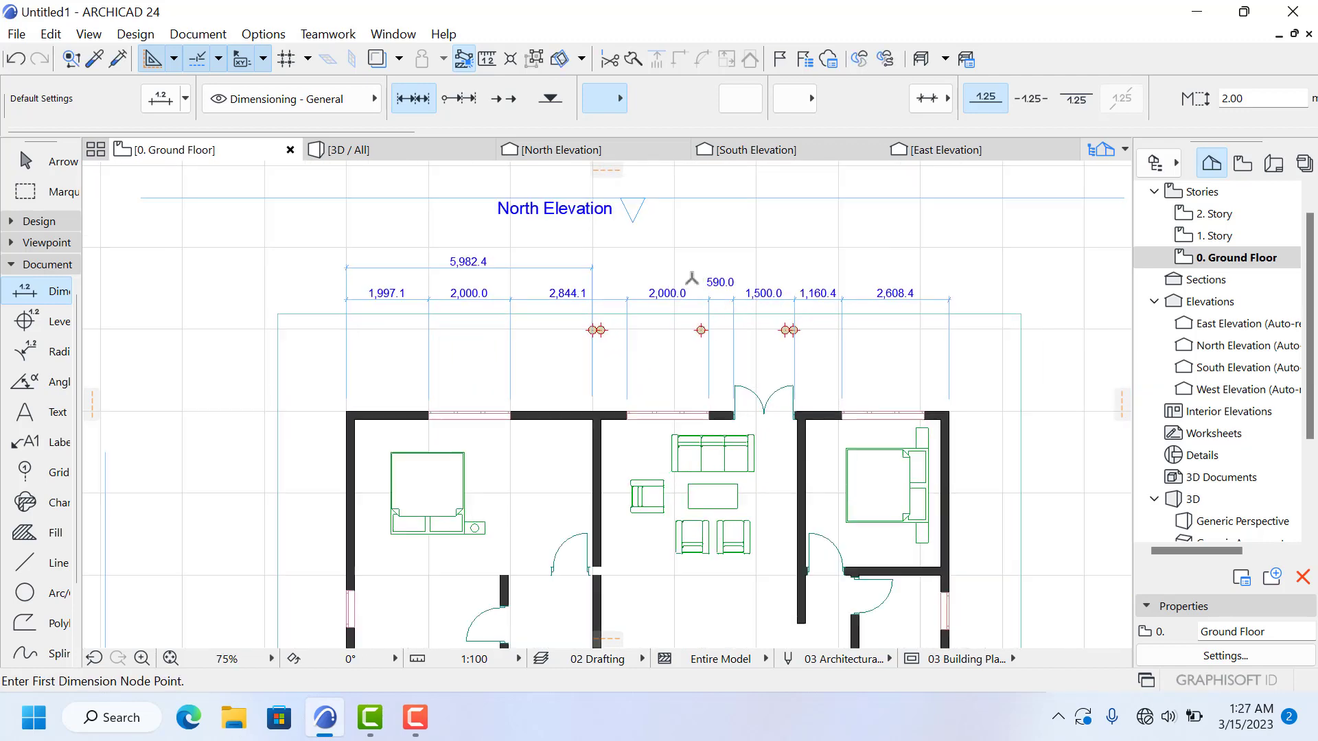
scroll(611, 402, up, 6)
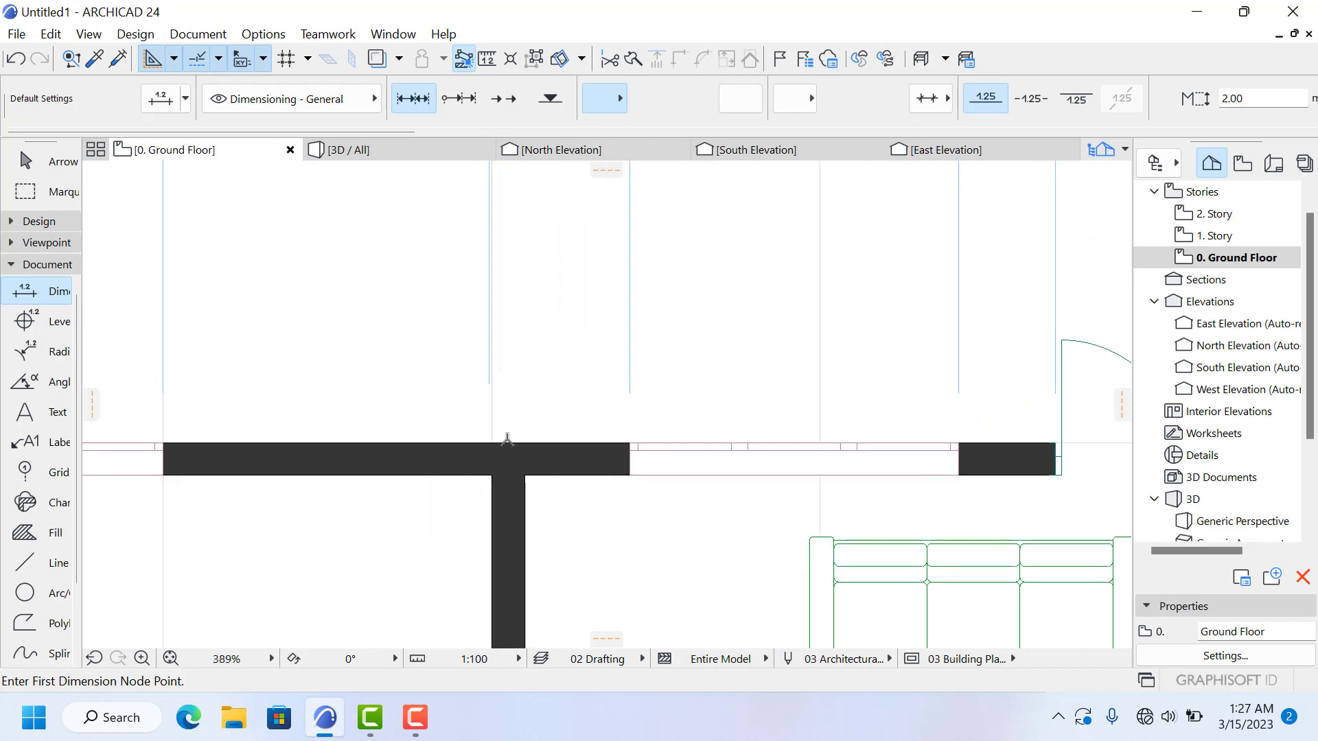
click(491, 435)
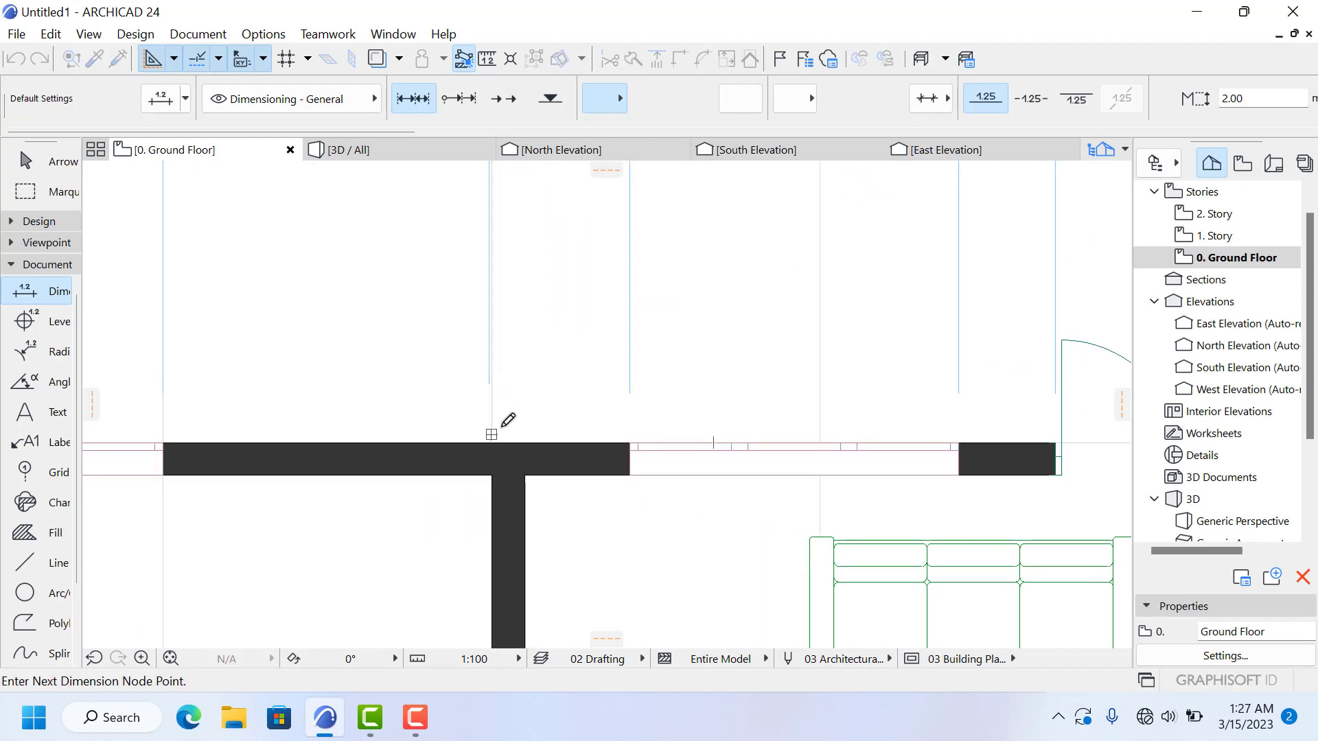
scroll(501, 426, down, 4)
scroll(696, 410, down, 4)
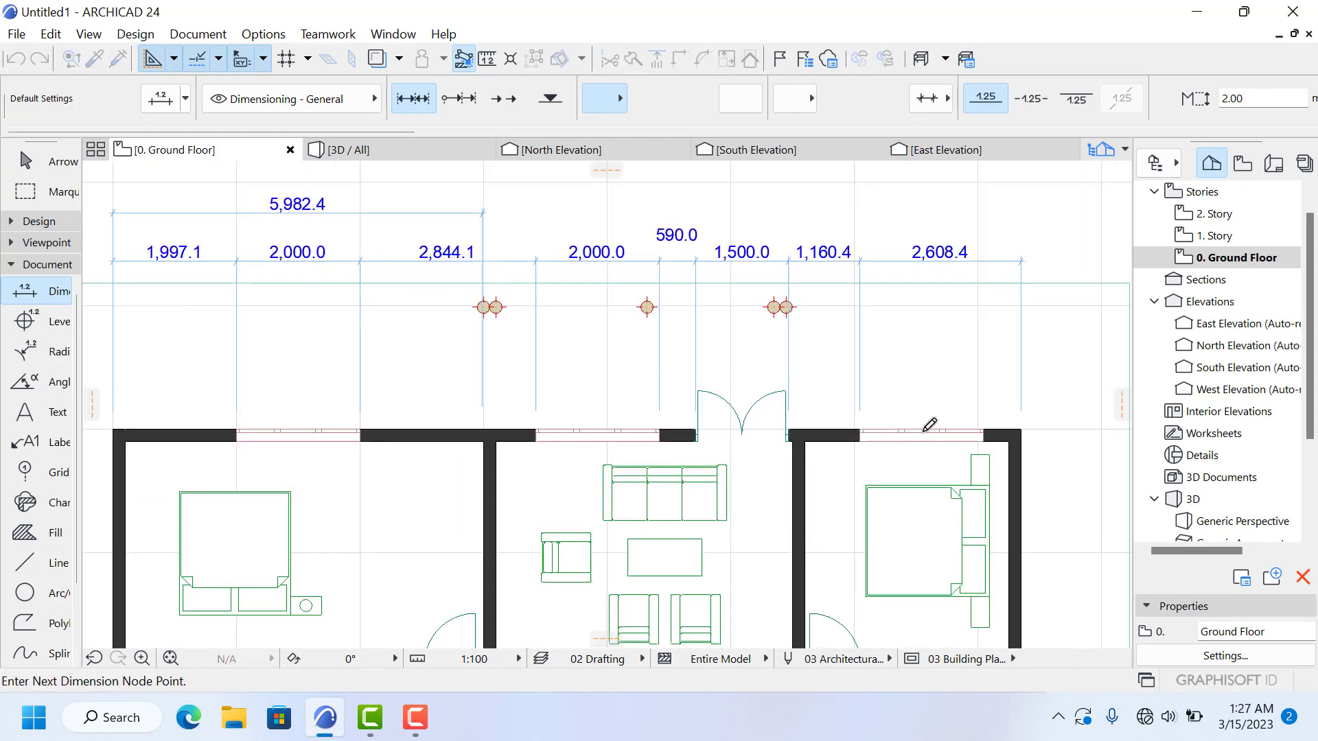
scroll(717, 417, up, 8)
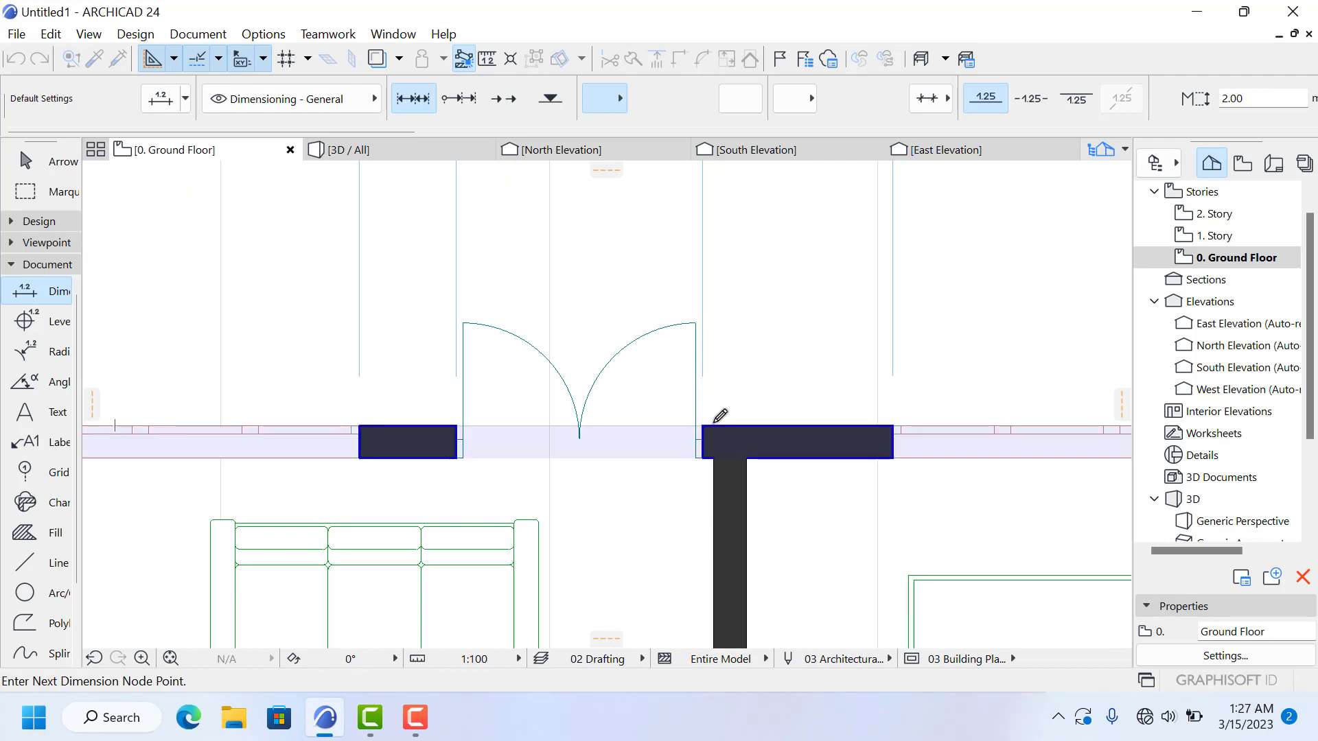
click(715, 426)
key(Escape)
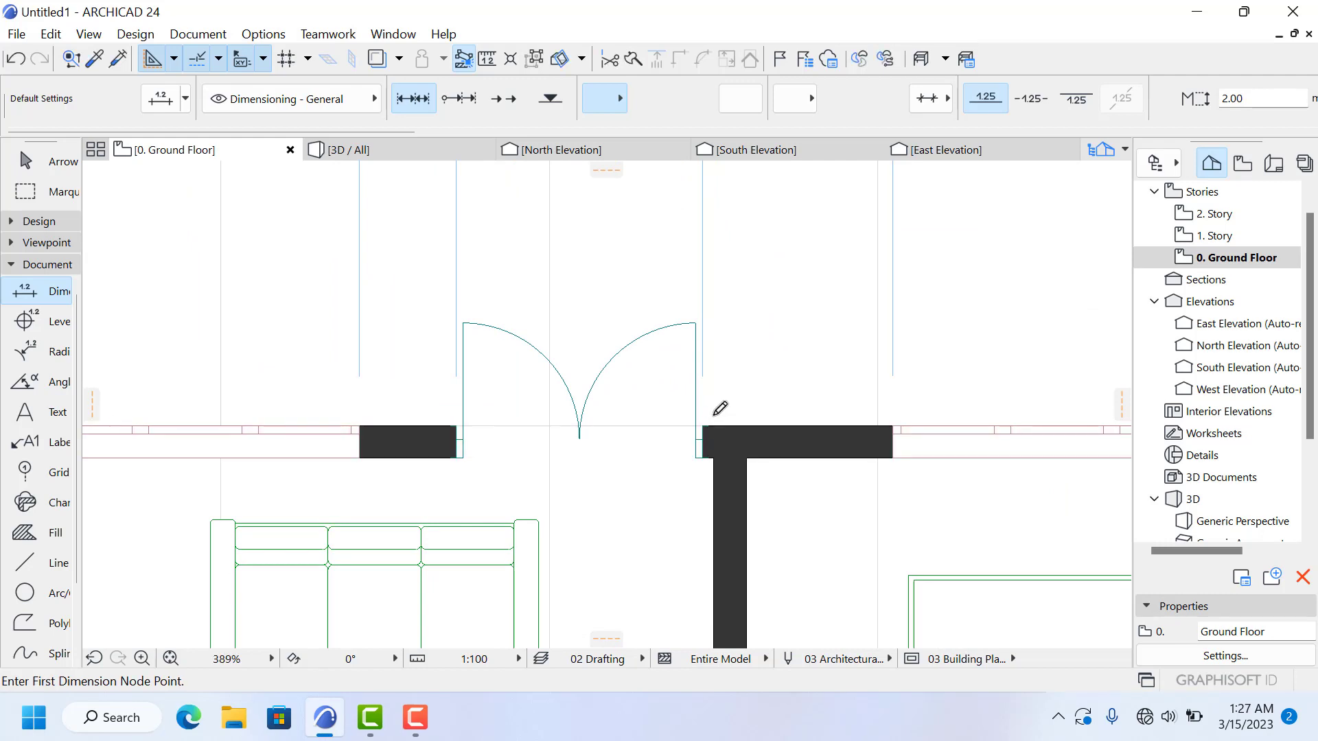
Step: Dimension the living room between its two partition walls, placing the line level with the northwest bedroom's overall dimension
click(716, 419)
scroll(721, 412, down, 4)
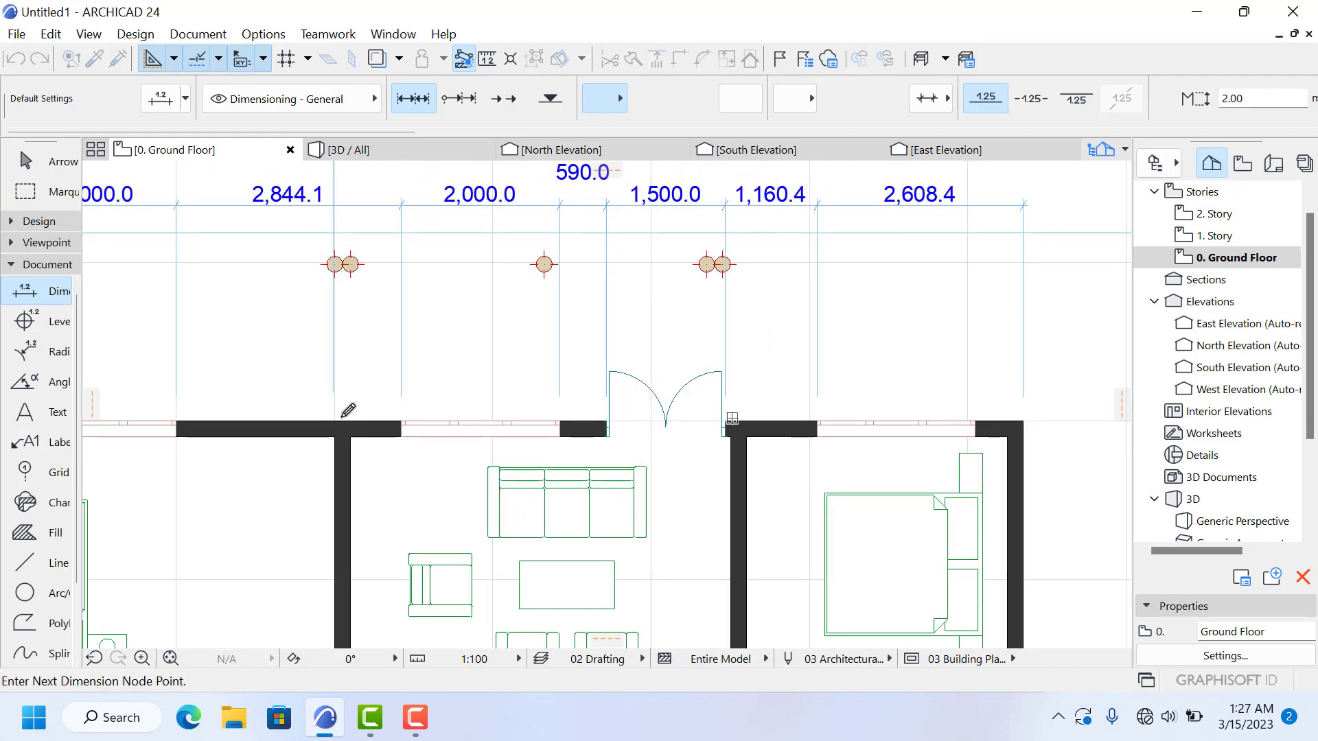
scroll(348, 407, up, 3)
scroll(348, 405, up, 1)
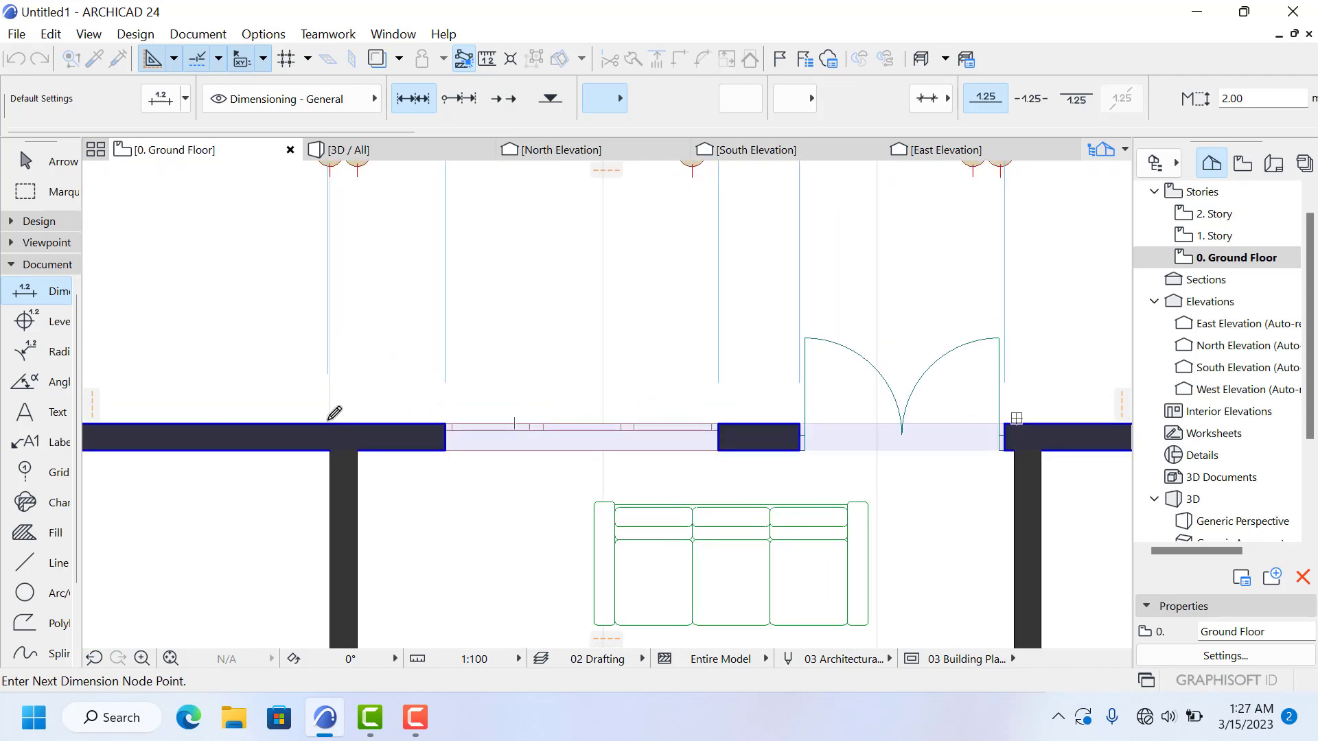
click(330, 423)
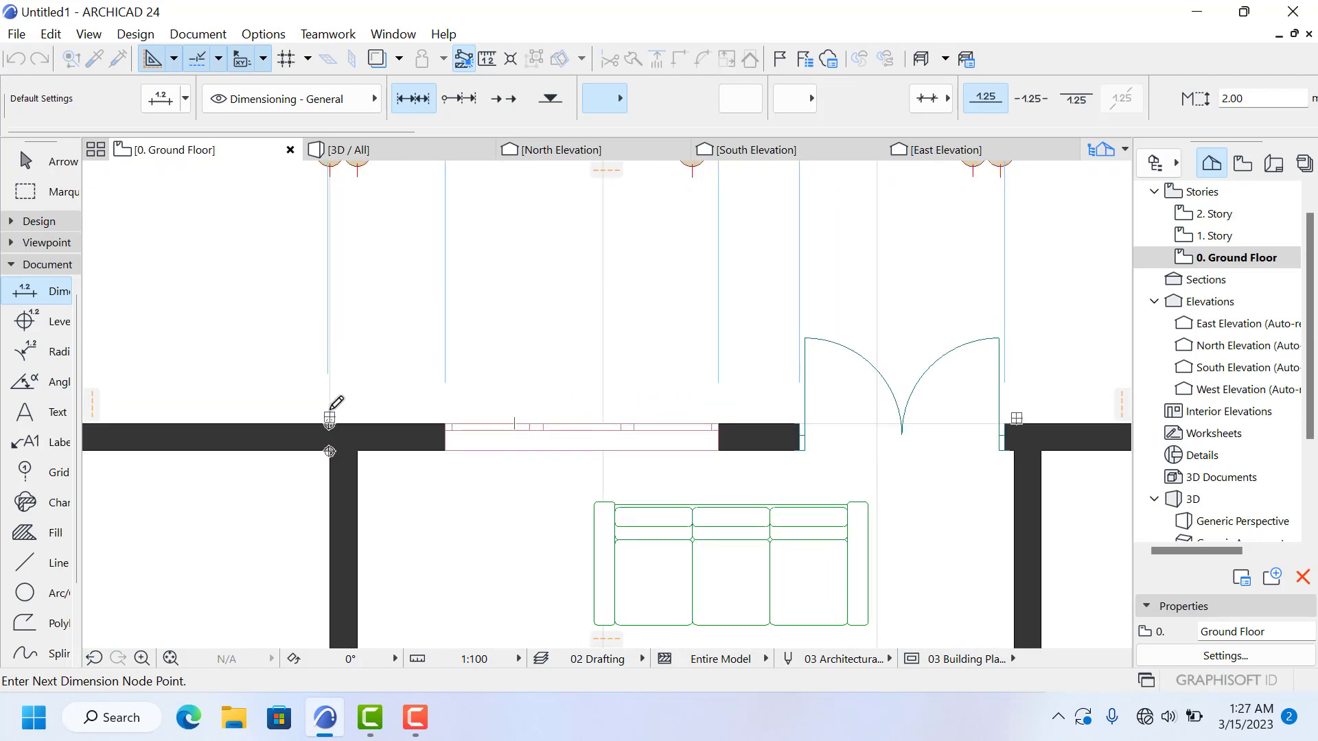
right_click(331, 416)
click(411, 527)
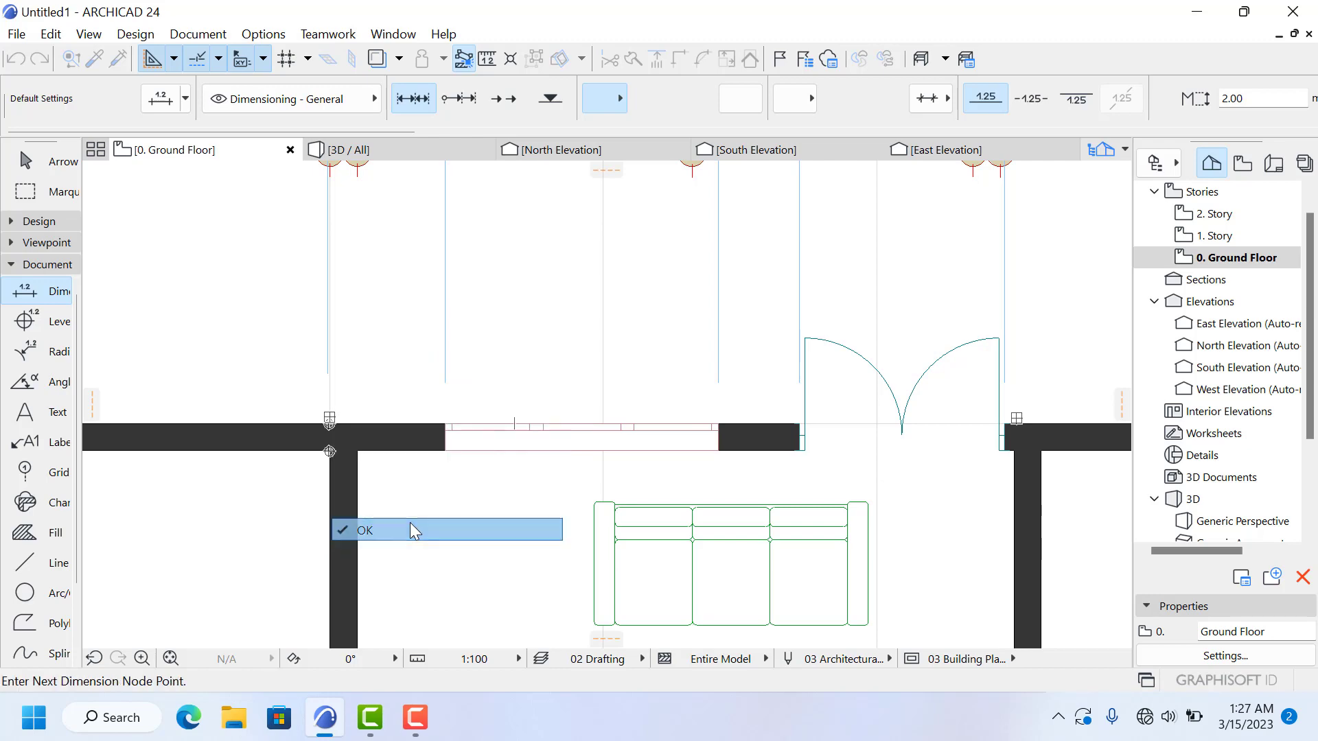
scroll(409, 355, down, 3)
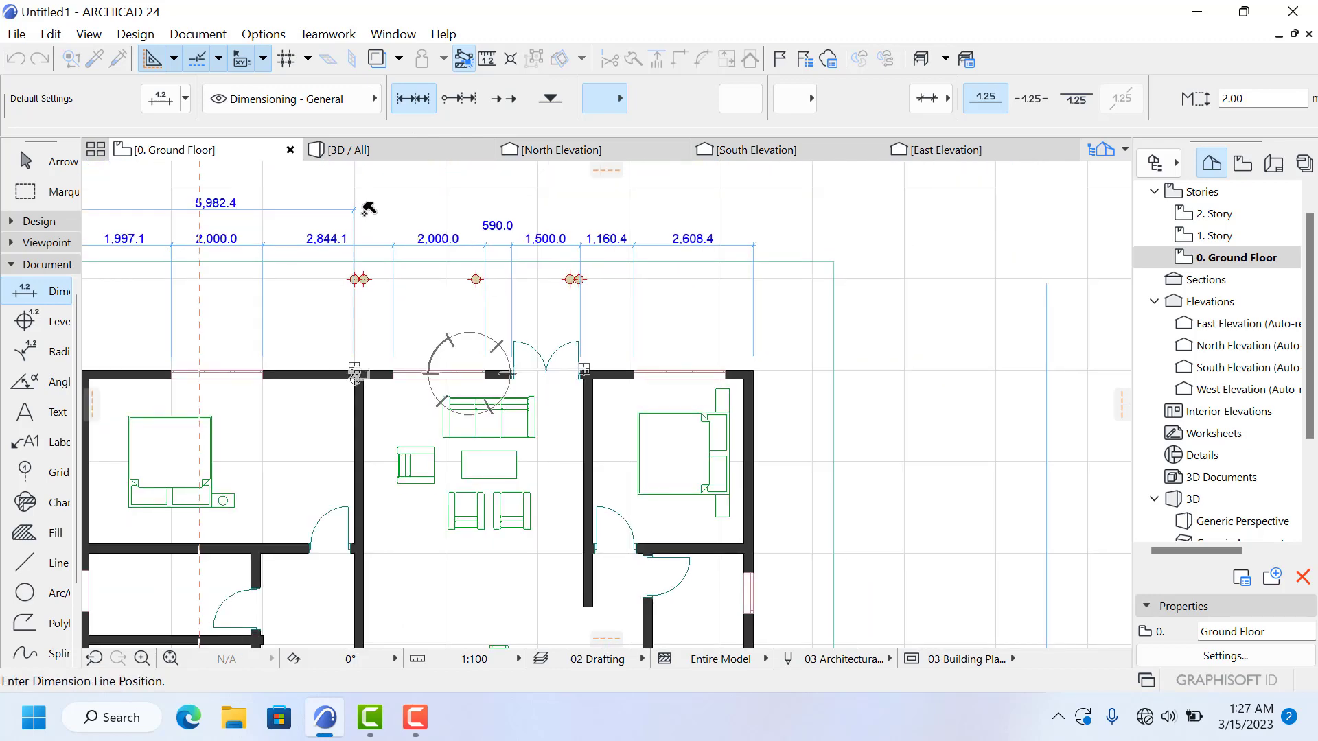
scroll(365, 188, up, 5)
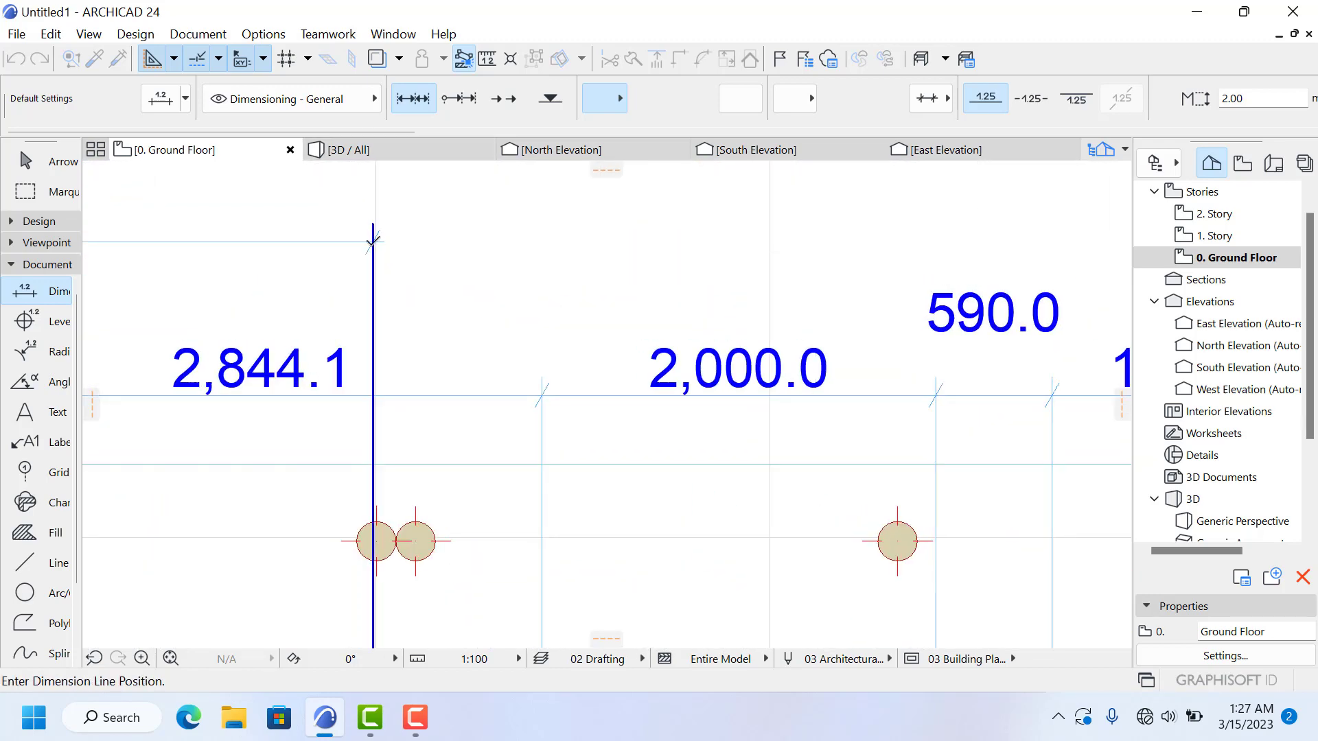
scroll(472, 313, down, 2)
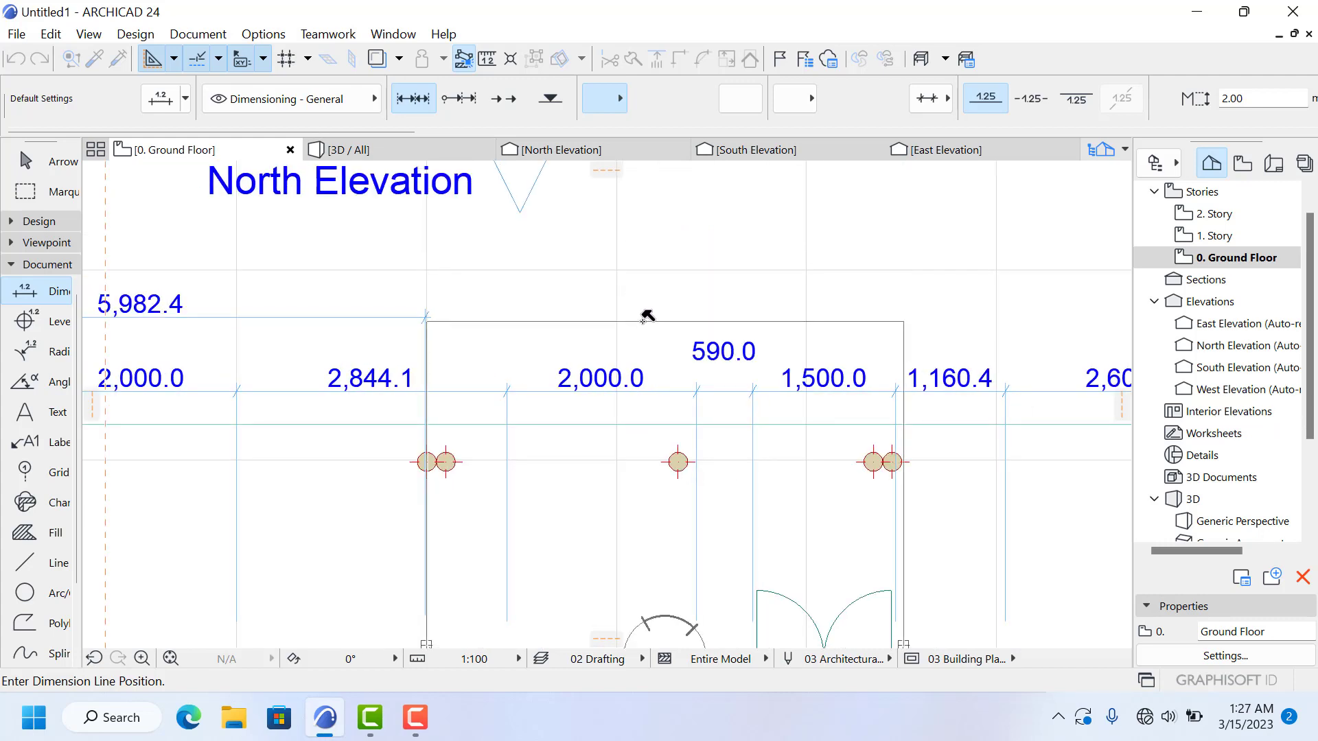
click(646, 315)
Step: Dimension the northeast bedroom from the living room partition to the outer corner, placing the line level with the living room's overall dimension
scroll(455, 286, down, 2)
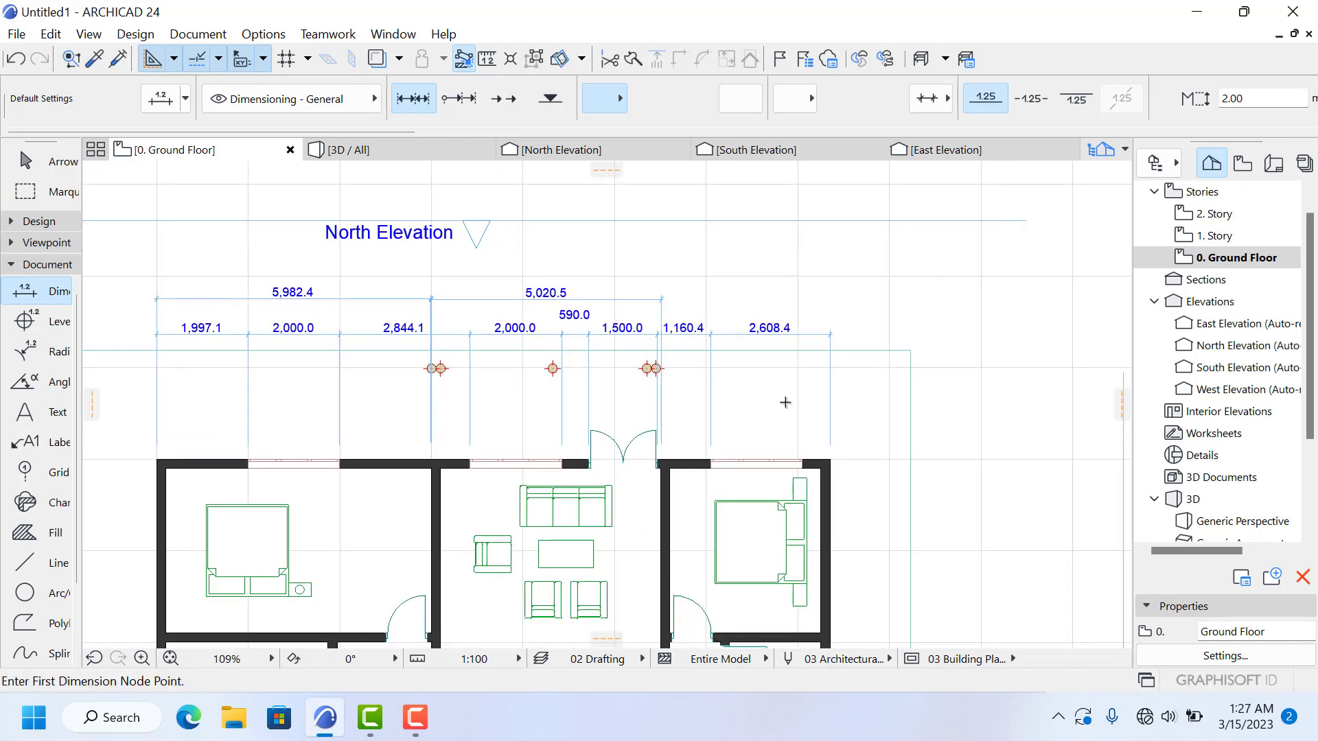
scroll(564, 468, up, 7)
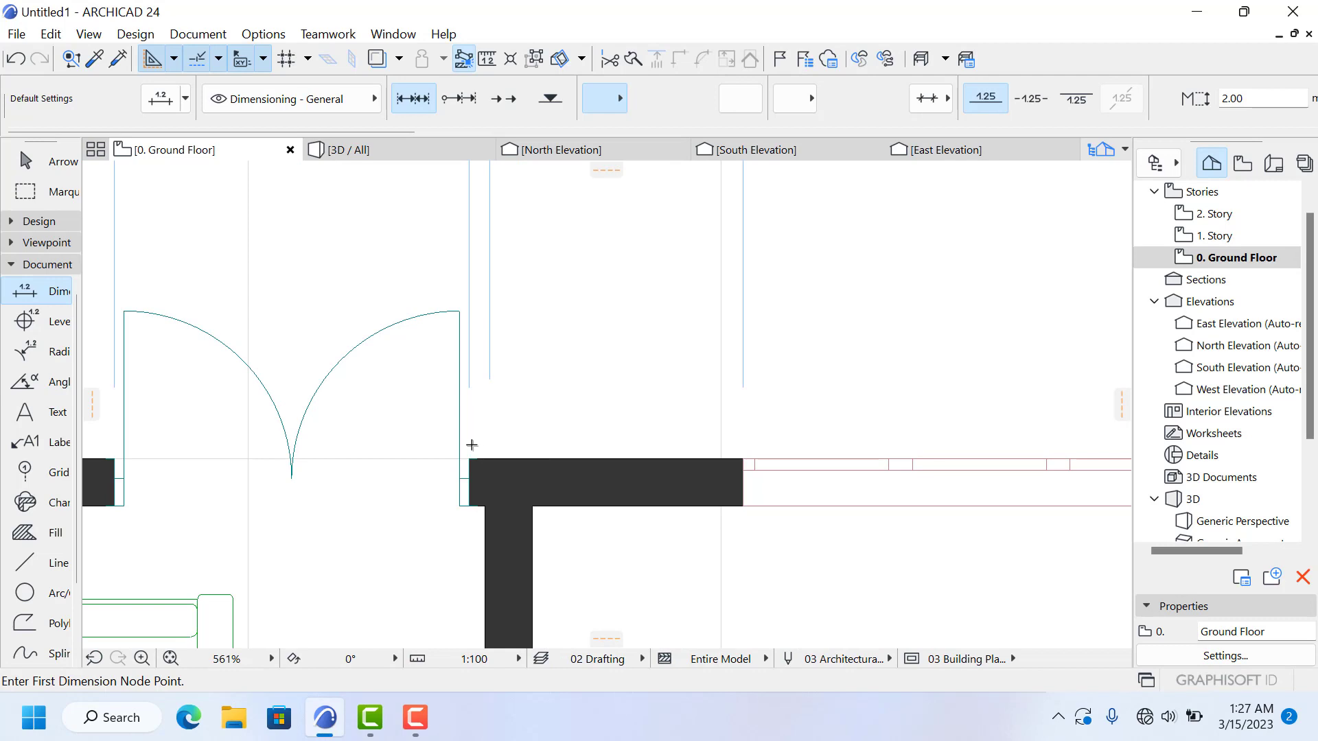
click(490, 380)
scroll(495, 408, down, 4)
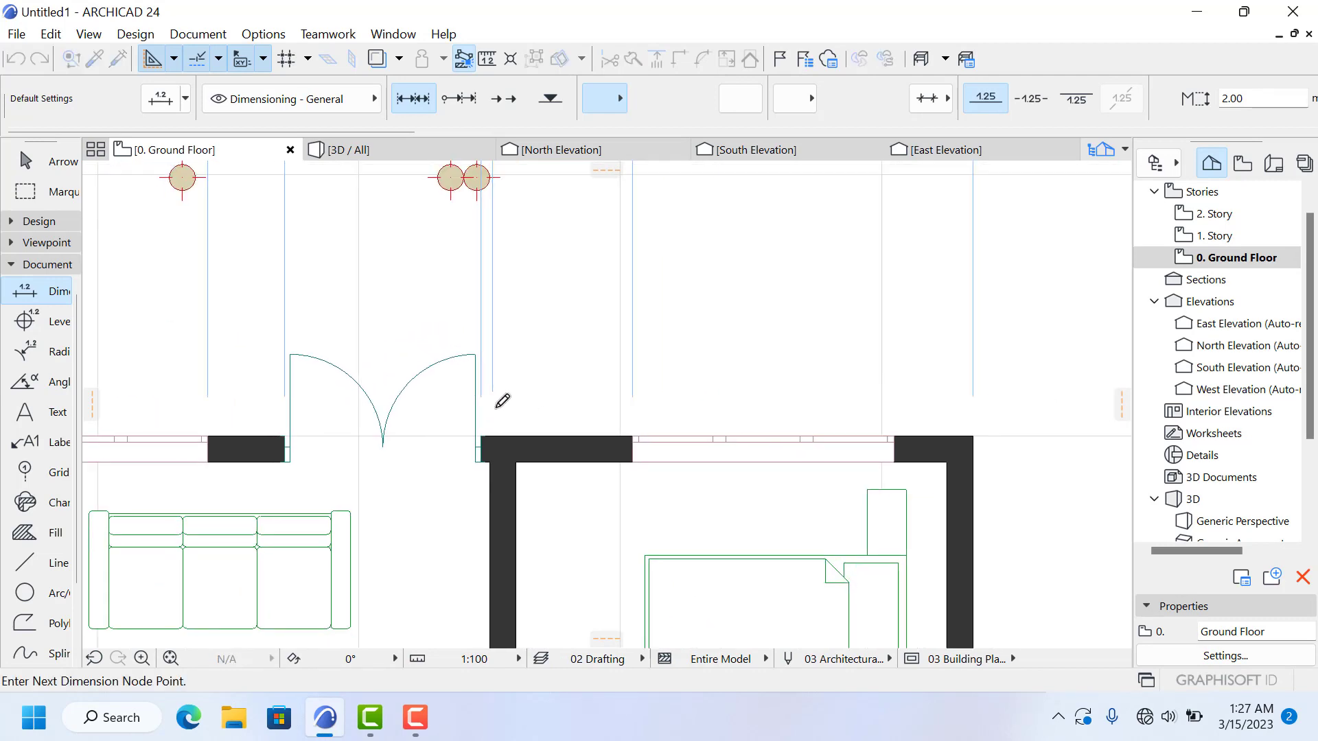
scroll(845, 415, up, 1)
scroll(854, 407, up, 1)
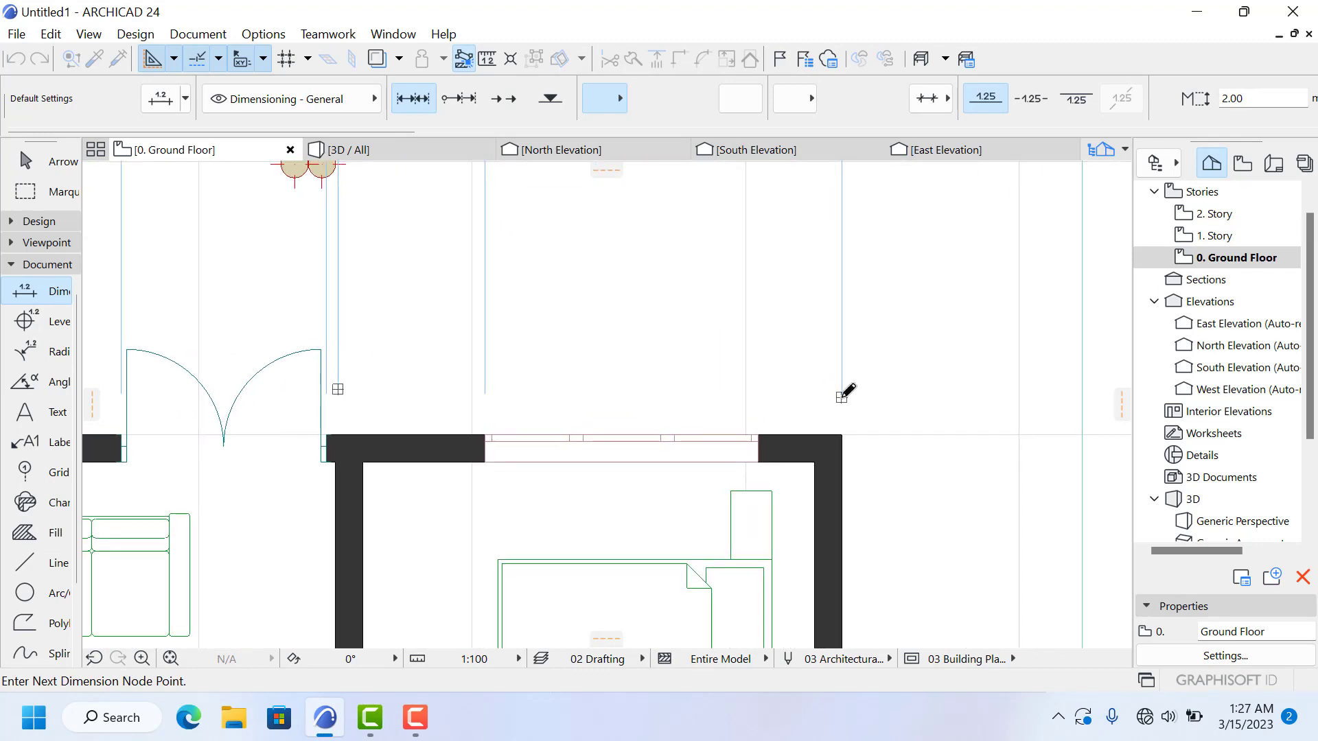
right_click(846, 392)
click(875, 506)
scroll(583, 338, down, 2)
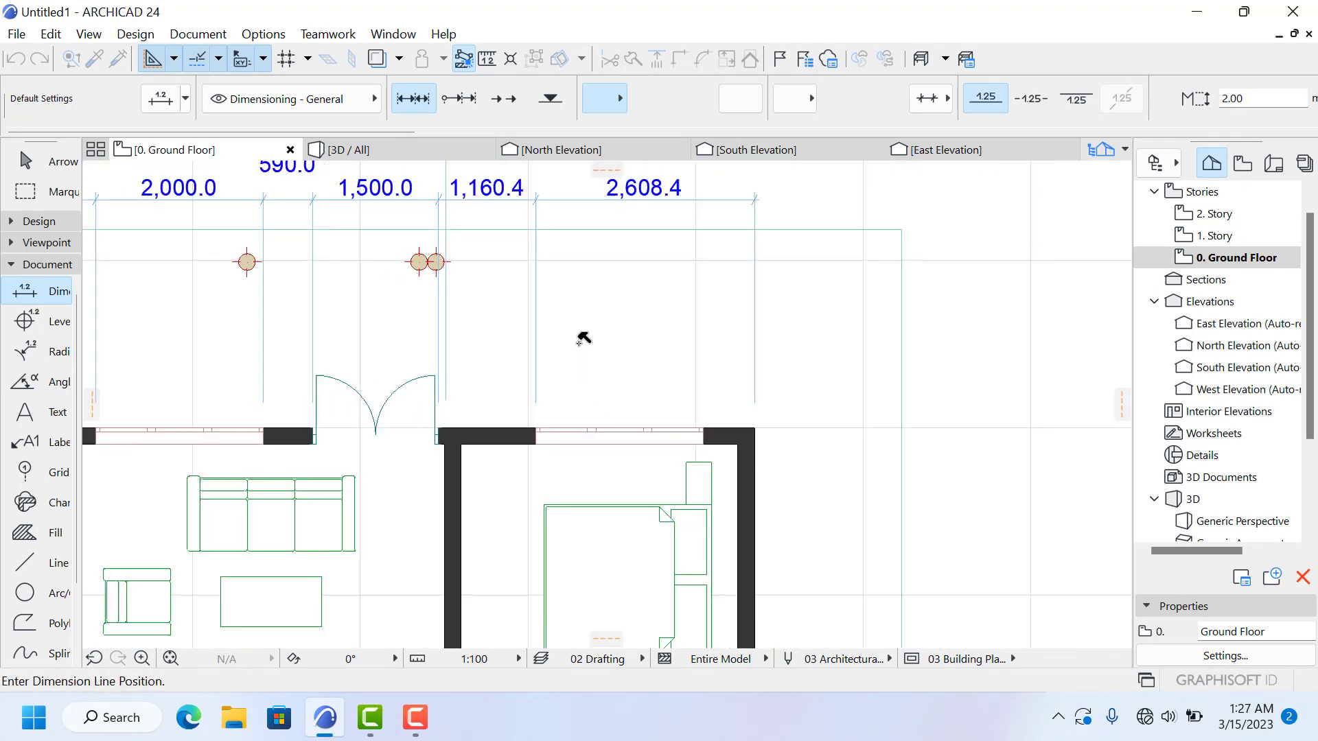
scroll(517, 282, down, 2)
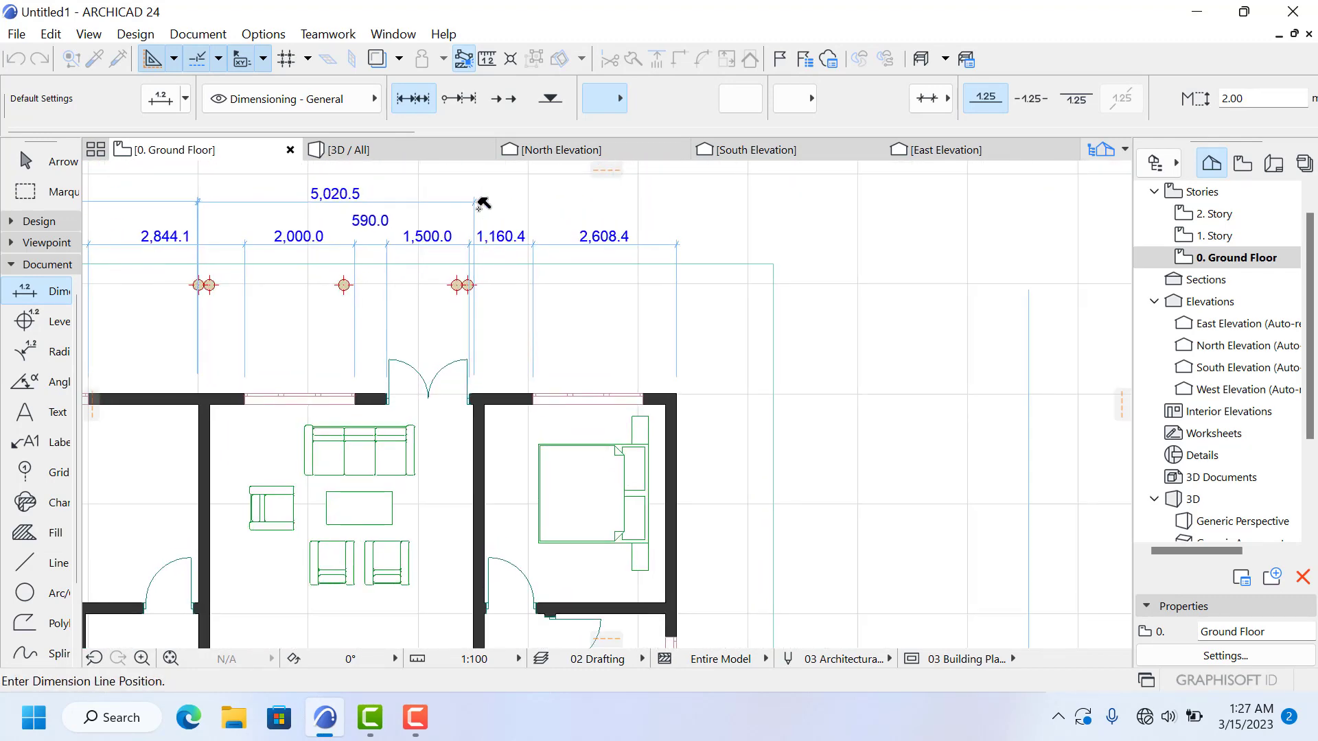
scroll(483, 203, up, 5)
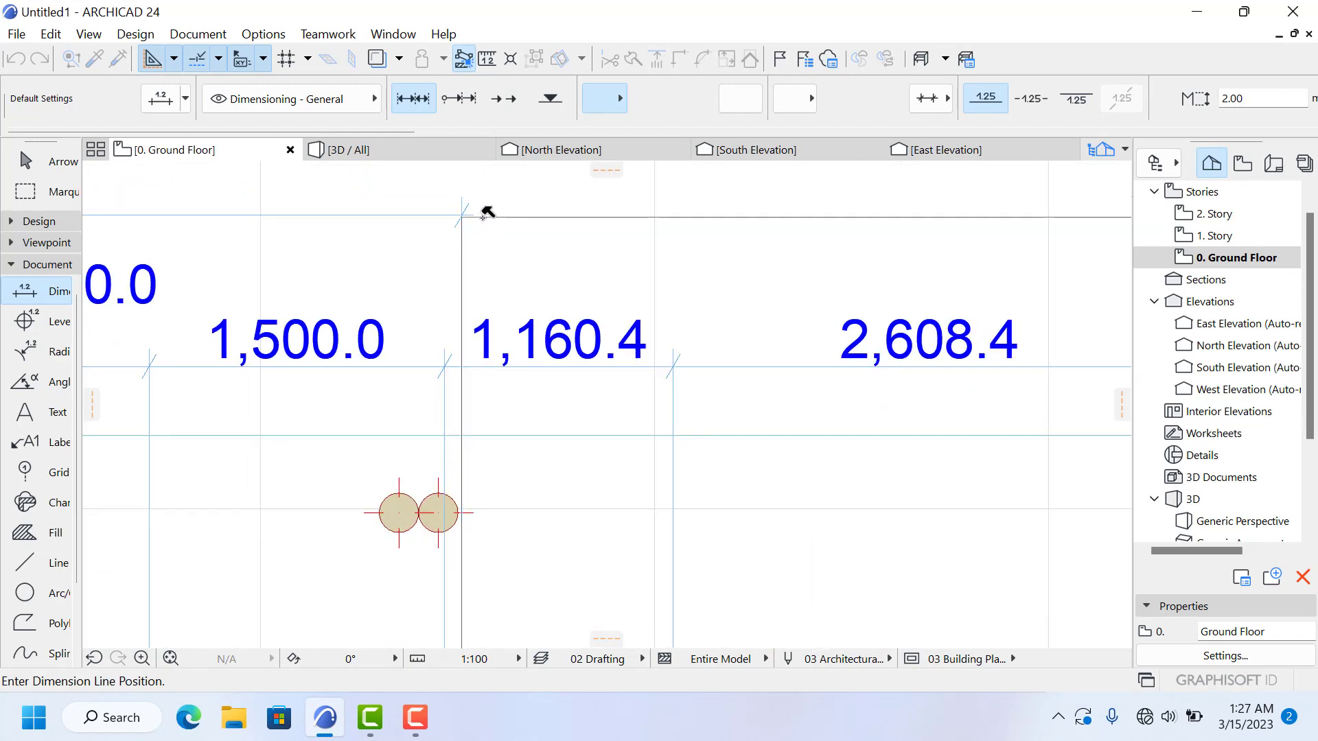
click(484, 212)
scroll(640, 341, down, 4)
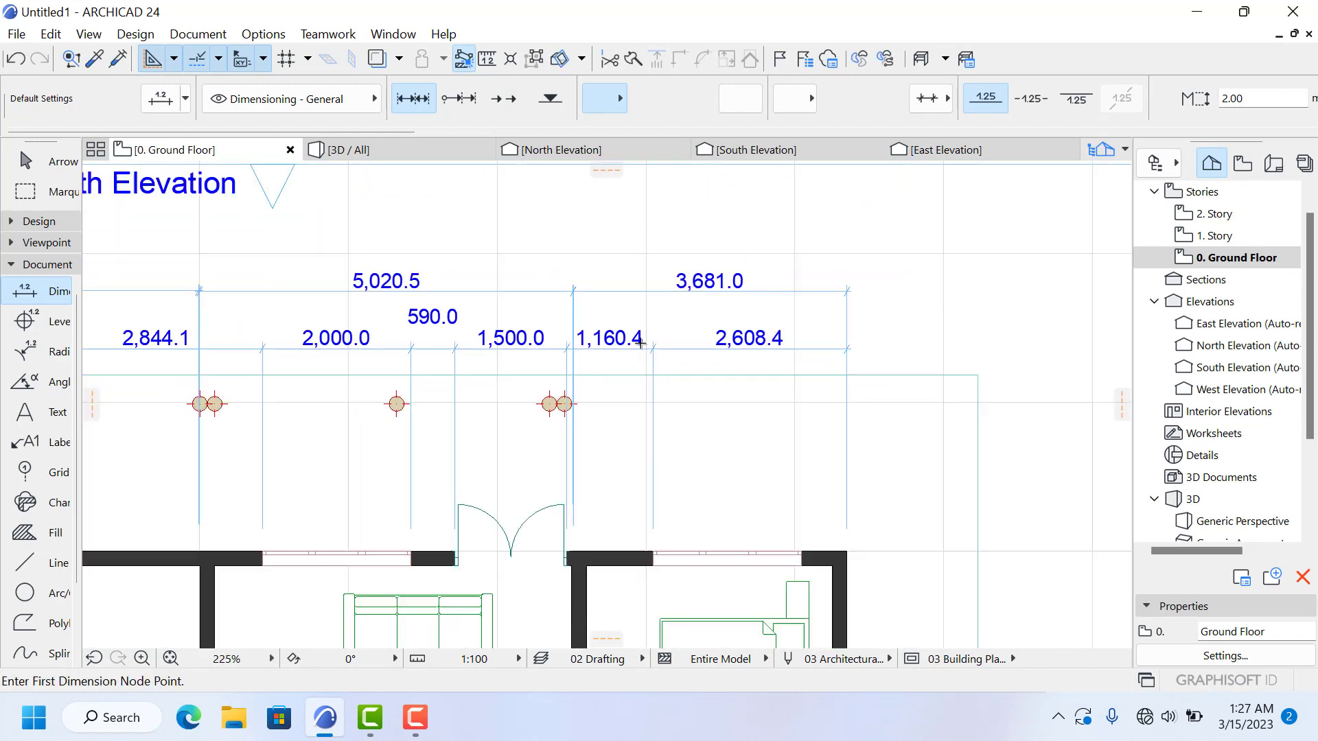
Step: Start an overall north side dimension by picking the northwest and northeast outer corners, and finish picking points
scroll(641, 341, down, 4)
scroll(452, 311, down, 2)
scroll(309, 368, up, 4)
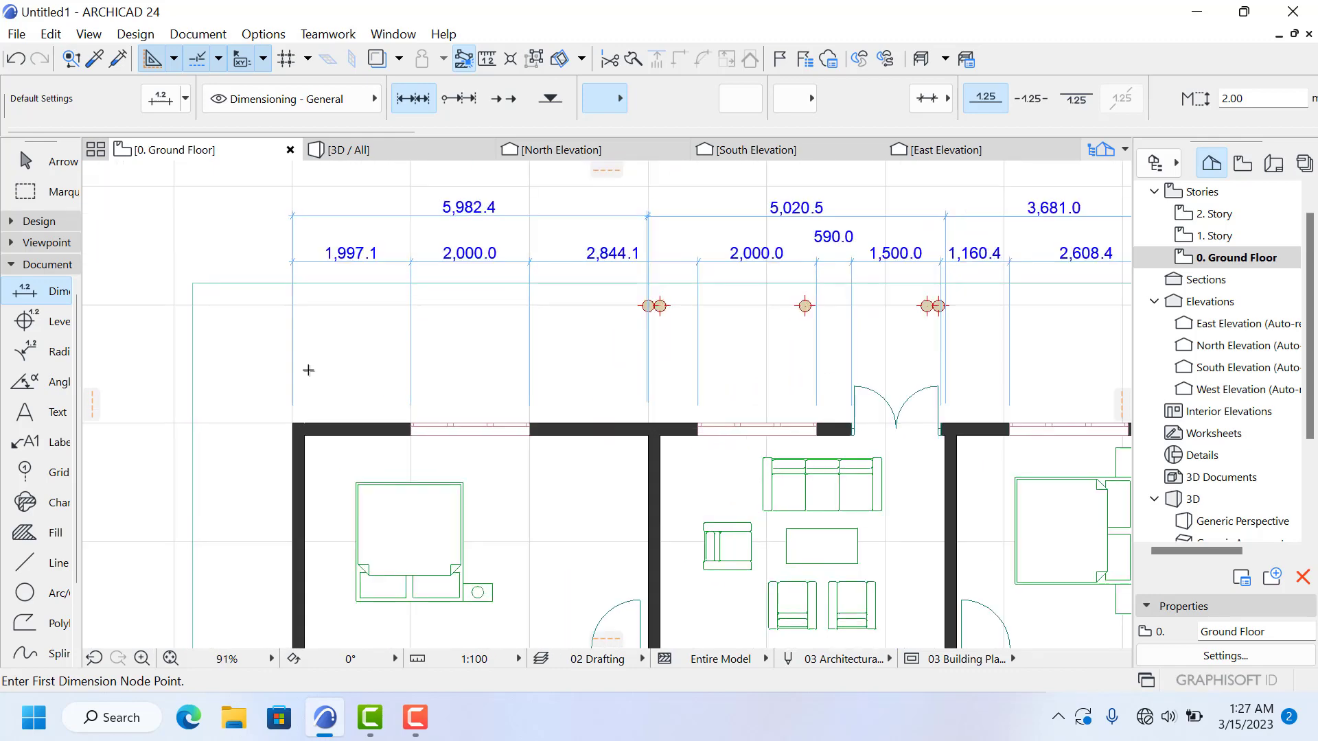
scroll(259, 451, down, 2)
scroll(416, 390, up, 2)
scroll(415, 389, up, 2)
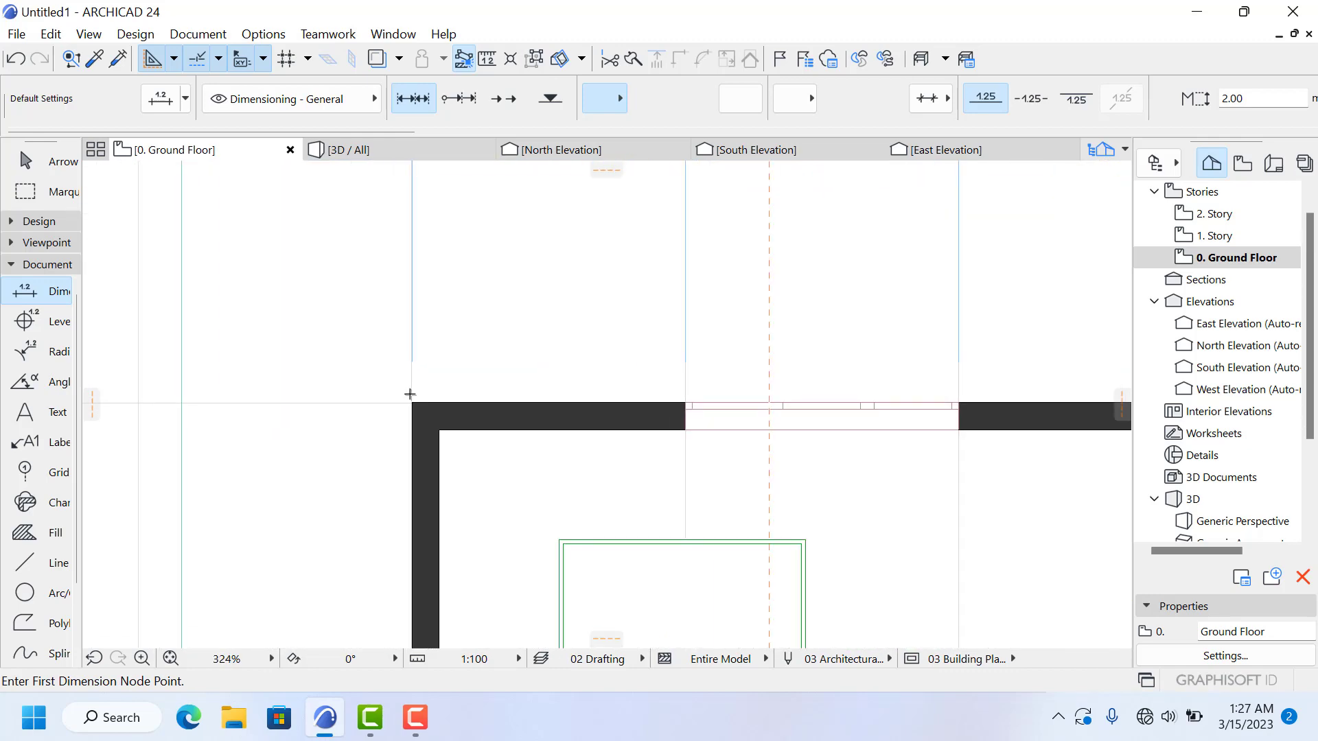
click(412, 360)
scroll(282, 388, down, 1)
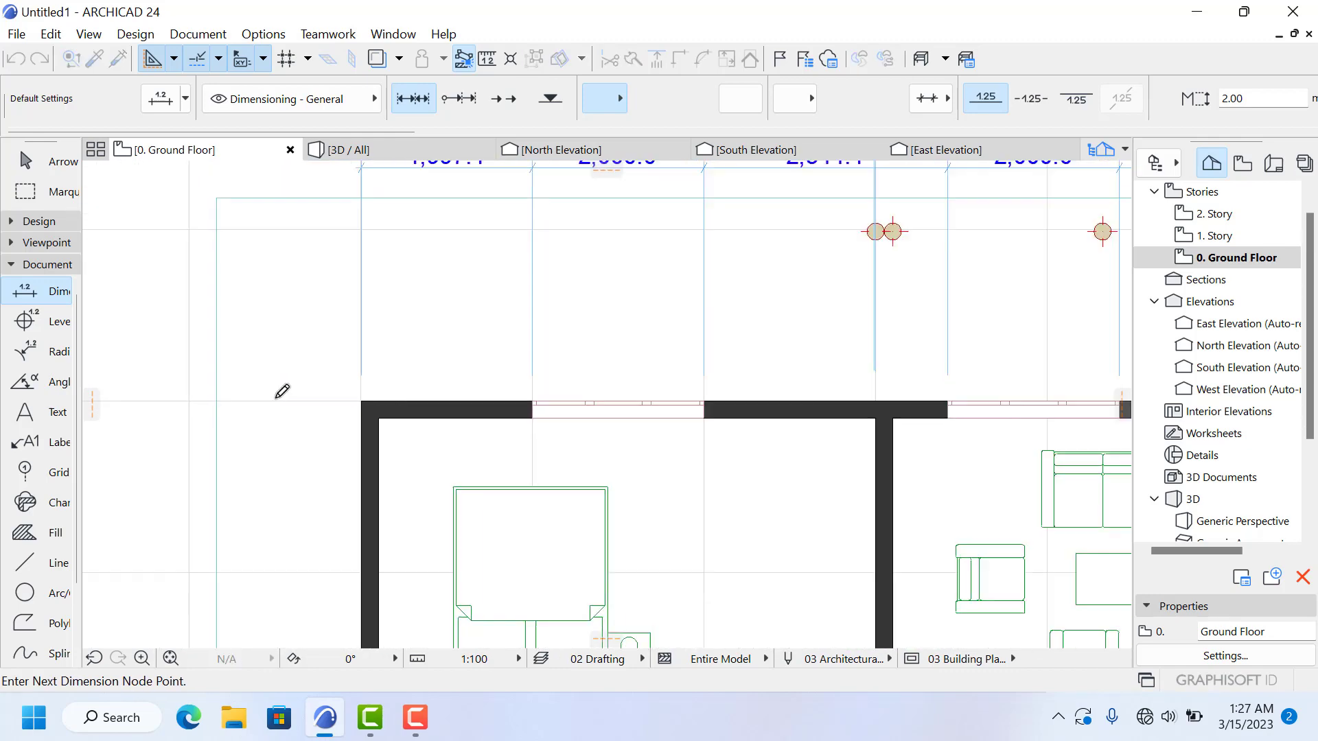
scroll(810, 414, down, 4)
scroll(805, 397, up, 5)
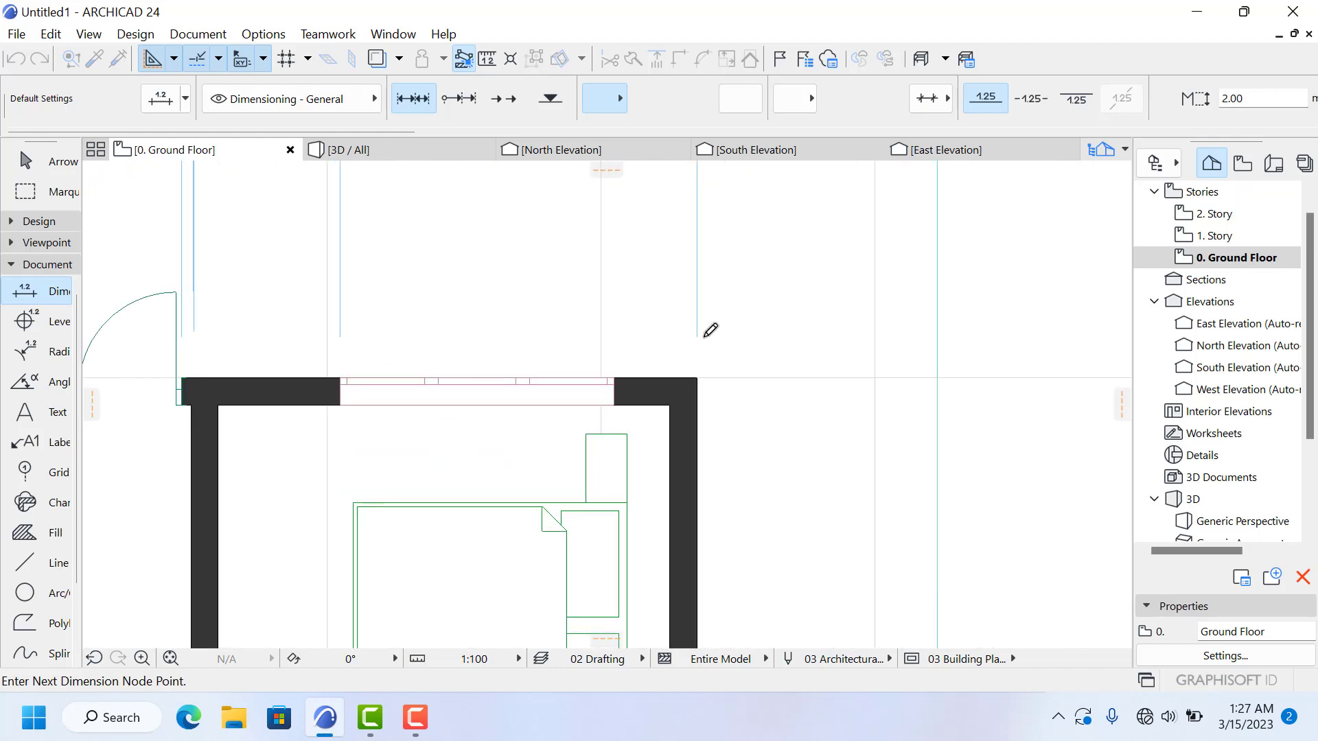
right_click(698, 337)
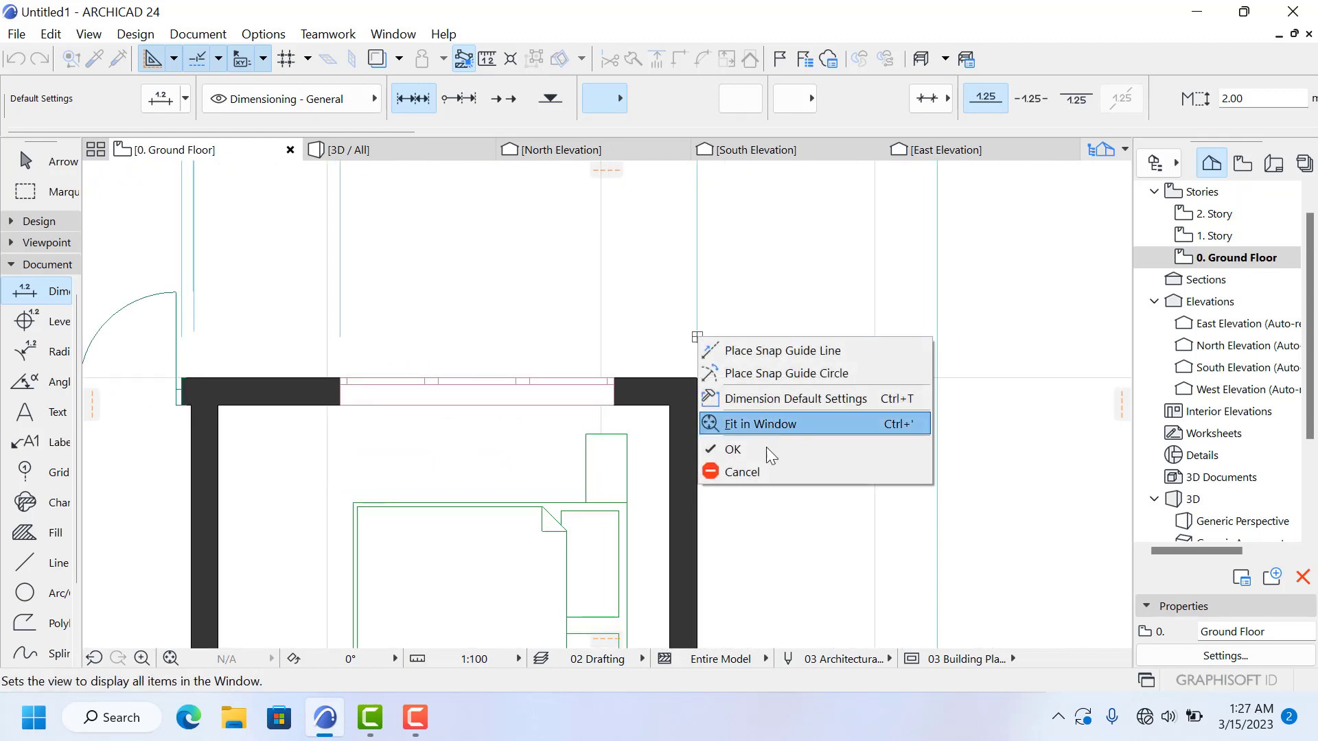
click(751, 447)
Step: Place the overall north dimension line between the room dimension row and the North Elevation marker
scroll(686, 359, down, 4)
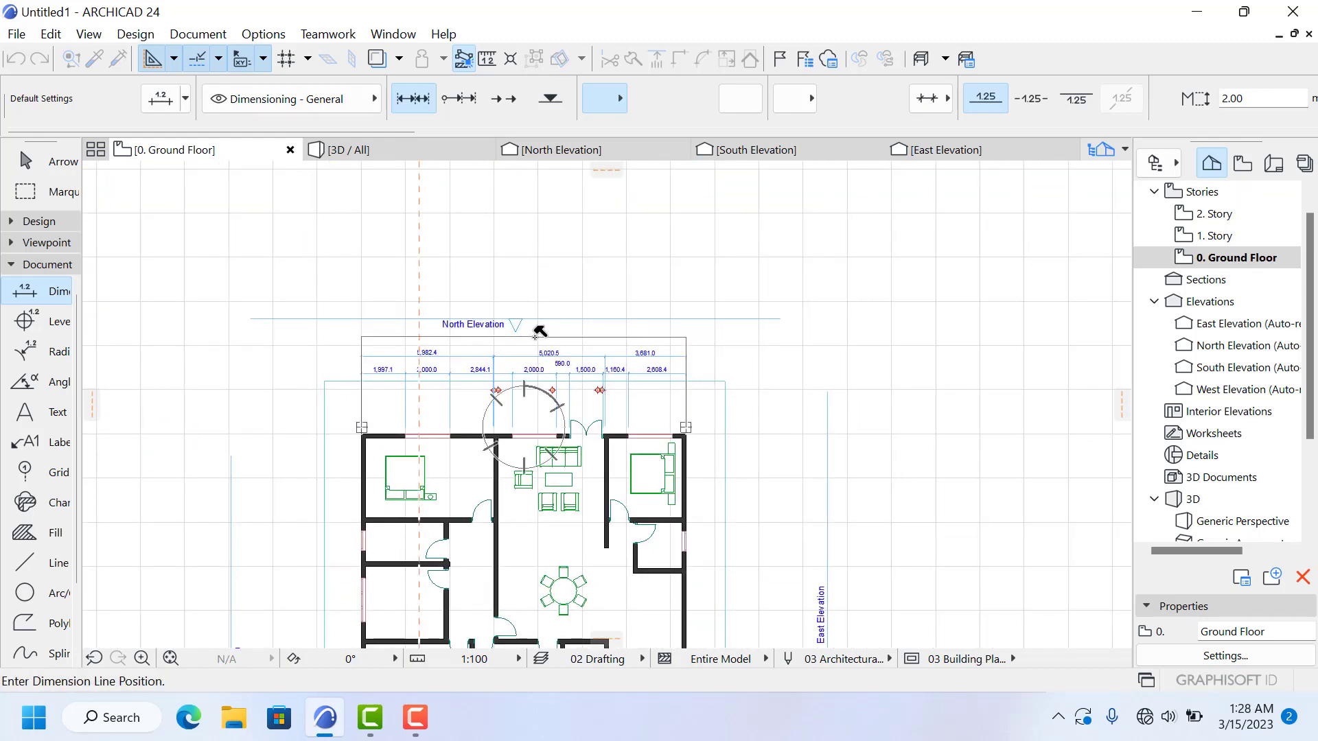
scroll(532, 330, up, 4)
click(534, 349)
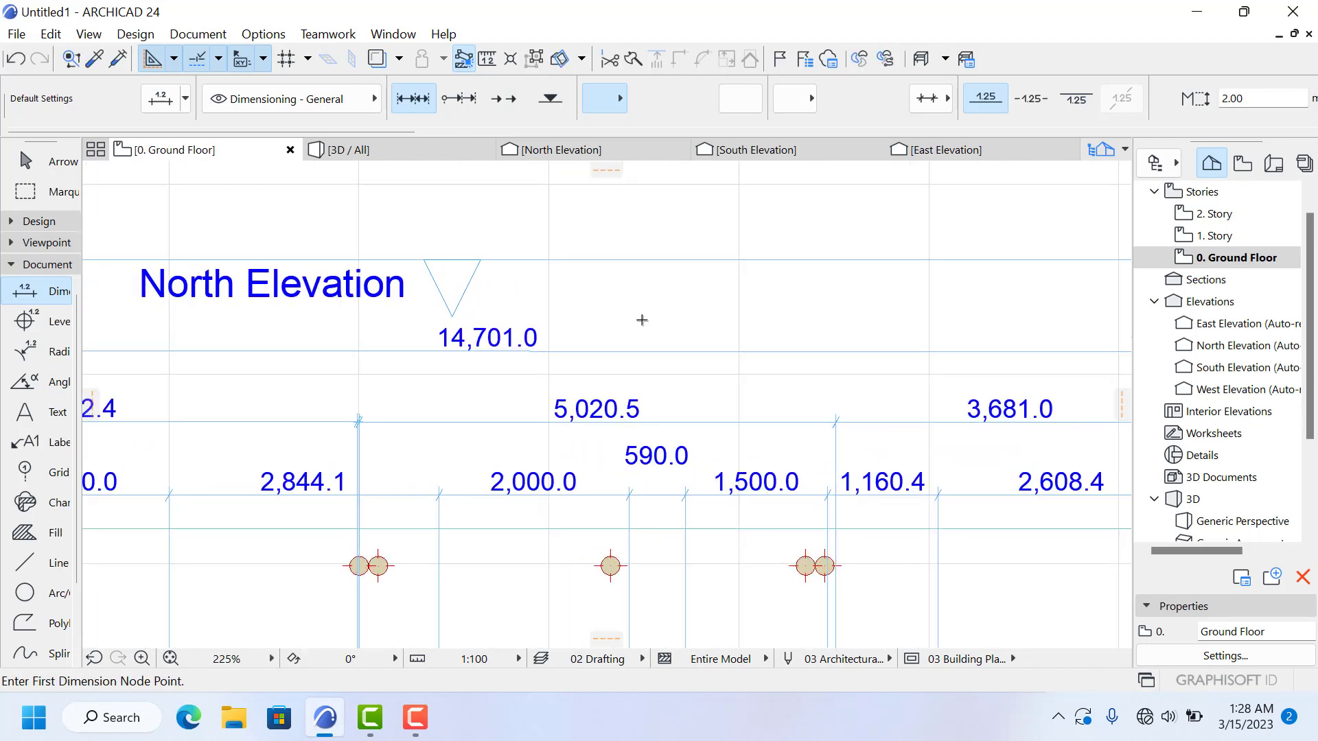
Step: Start an east wall dimension chain at the northeast outer corner and add points at the small east window's north and south edges
scroll(642, 320, down, 6)
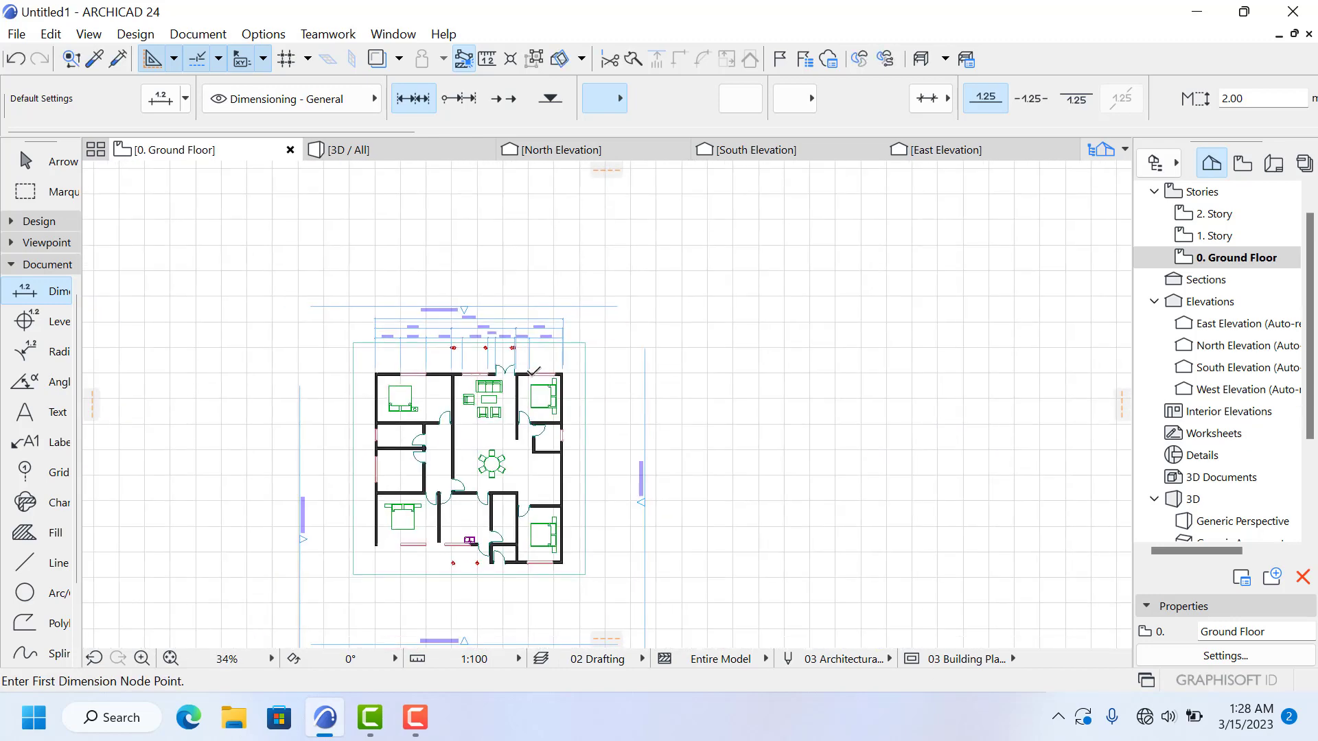
scroll(534, 371, up, 3)
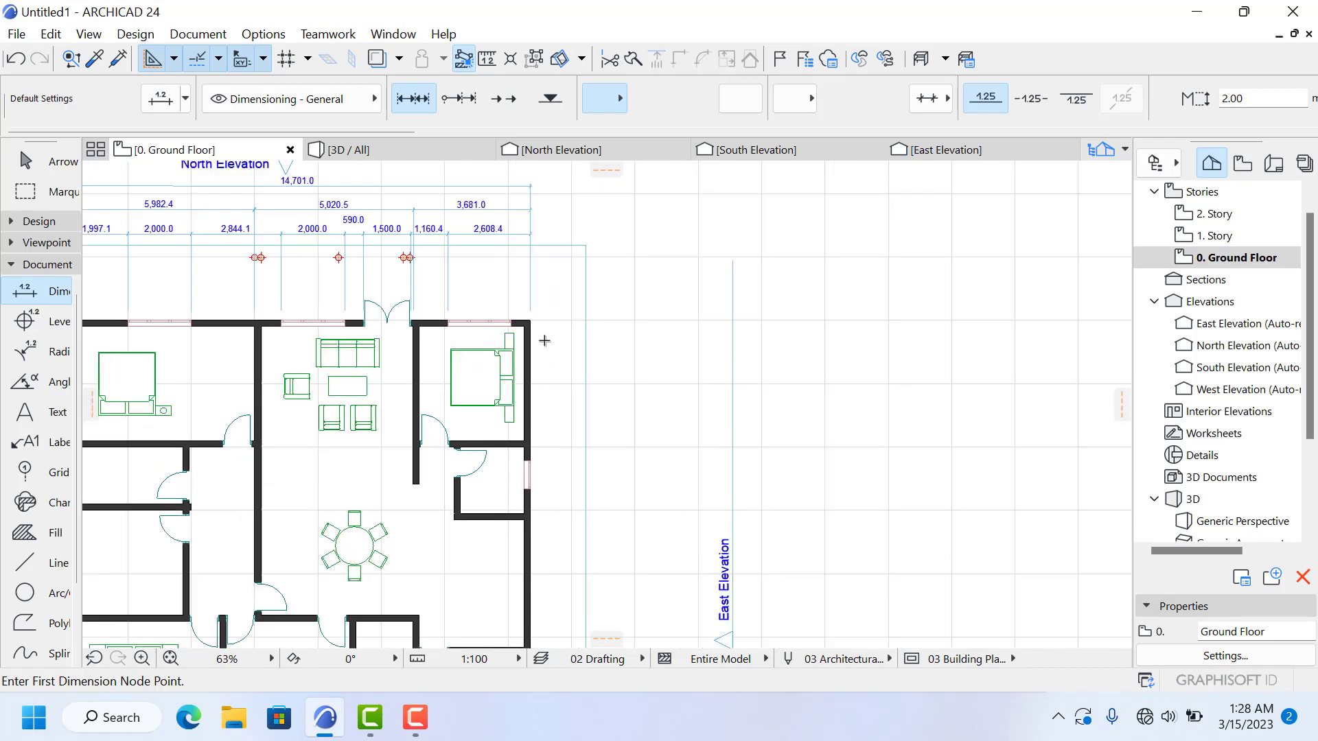
scroll(544, 341, up, 7)
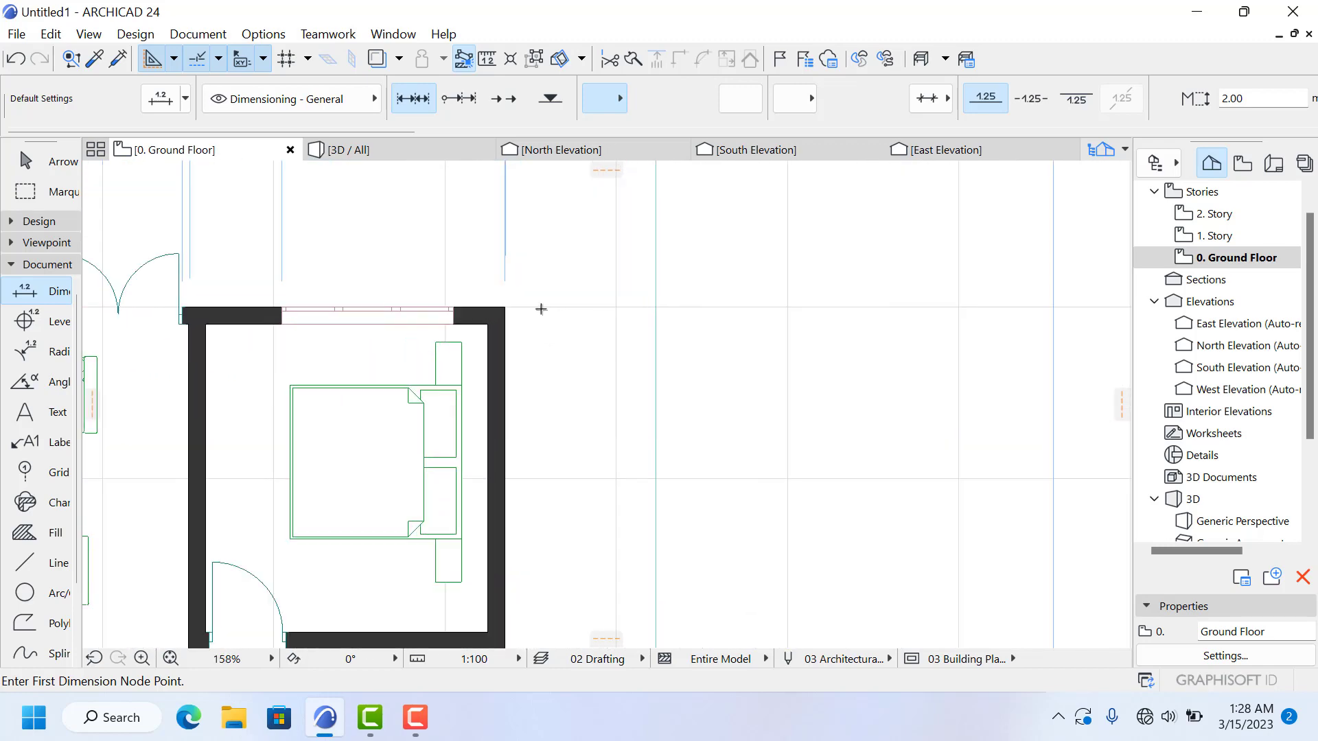
click(499, 312)
scroll(541, 303, down, 6)
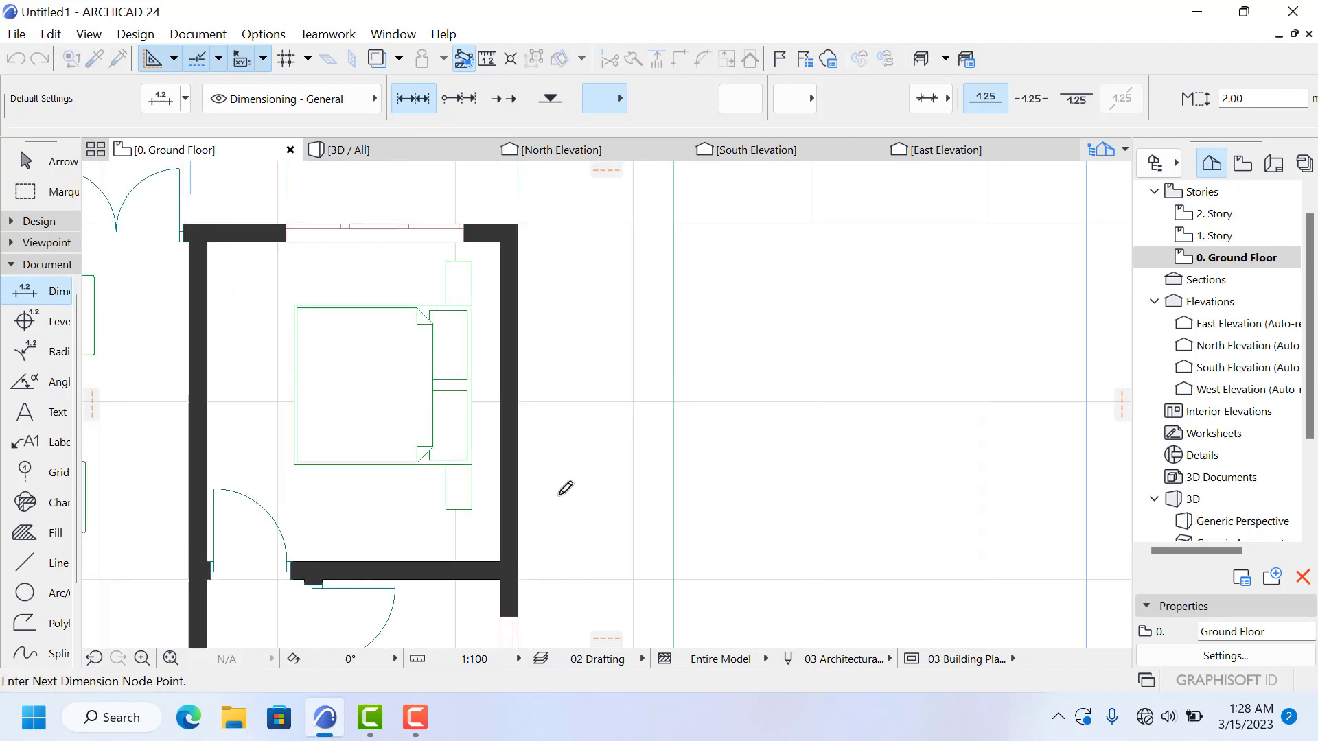
scroll(547, 570, up, 6)
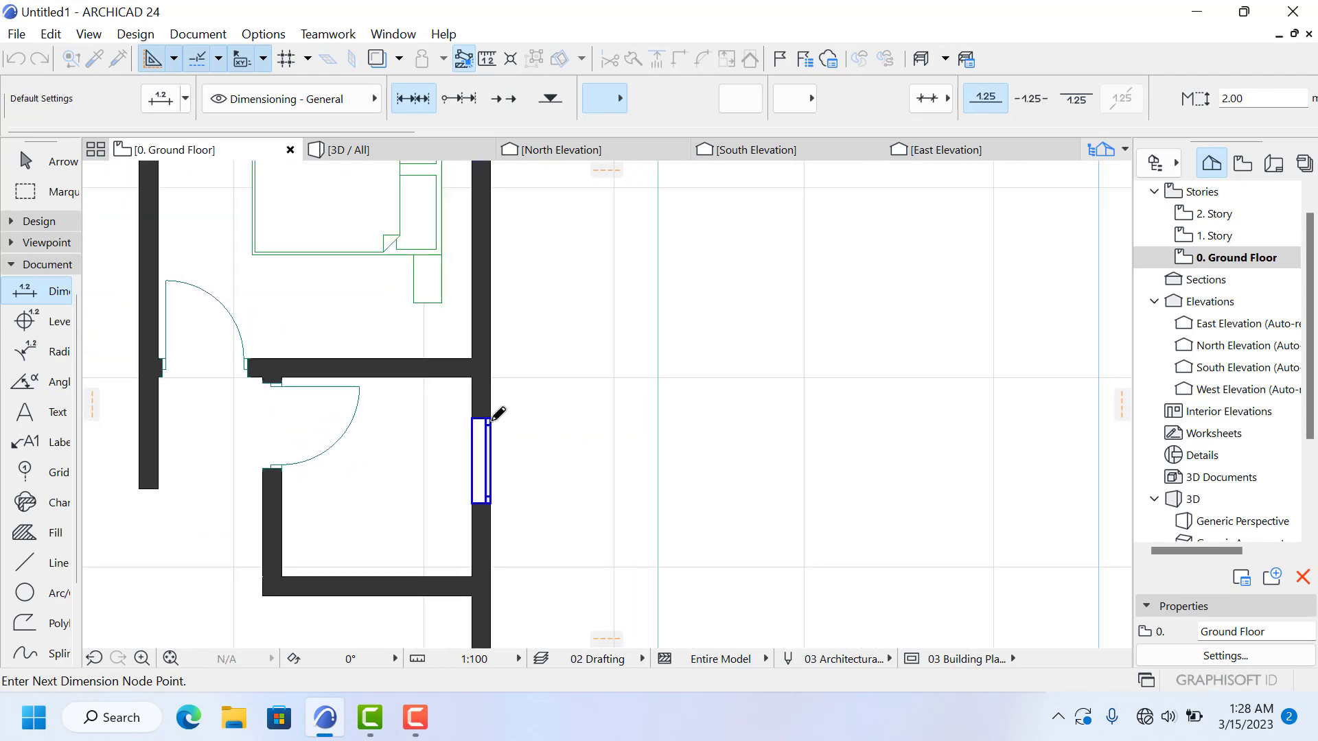
scroll(524, 470, up, 4)
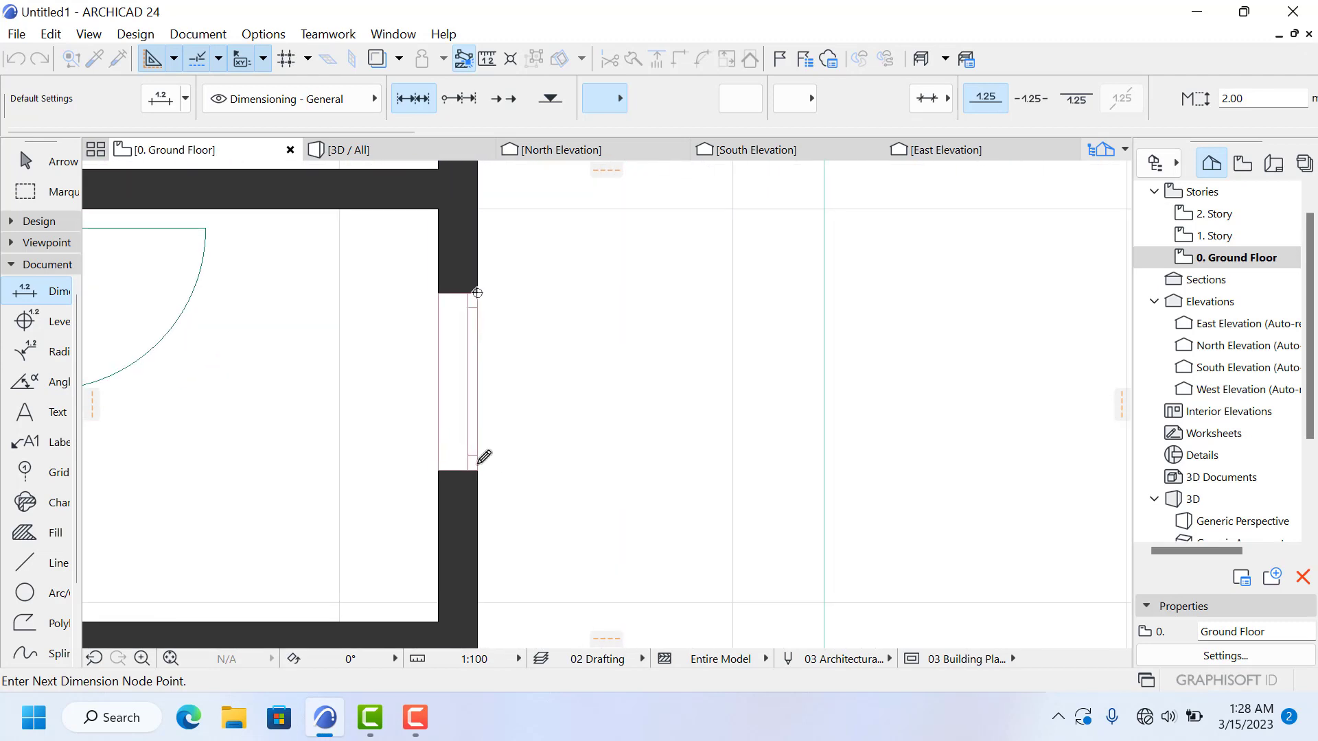
Step: Add dimension points along the east wall at the small windowed room's south wall and the southeast bedroom's north wall
scroll(538, 412, down, 5)
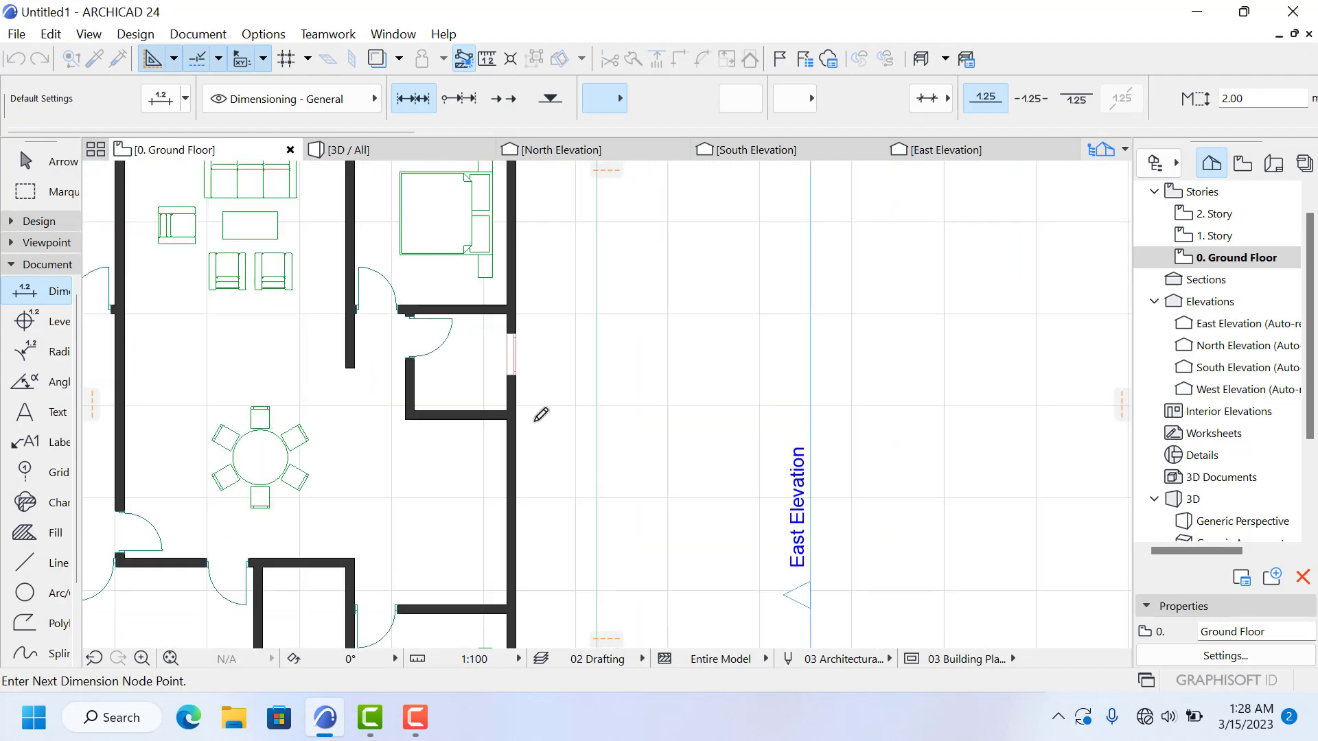
scroll(538, 414, up, 2)
scroll(524, 385, down, 2)
scroll(524, 390, up, 1)
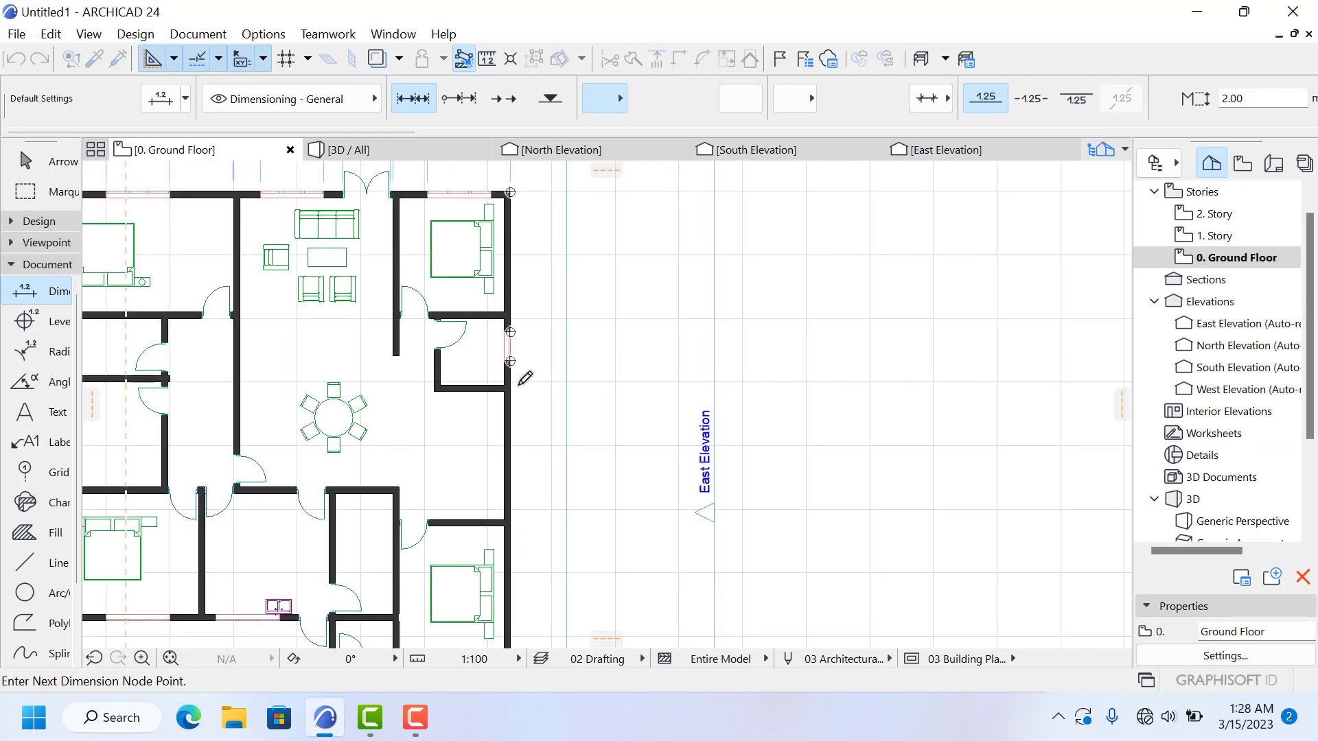
scroll(528, 398, down, 4)
scroll(515, 378, up, 5)
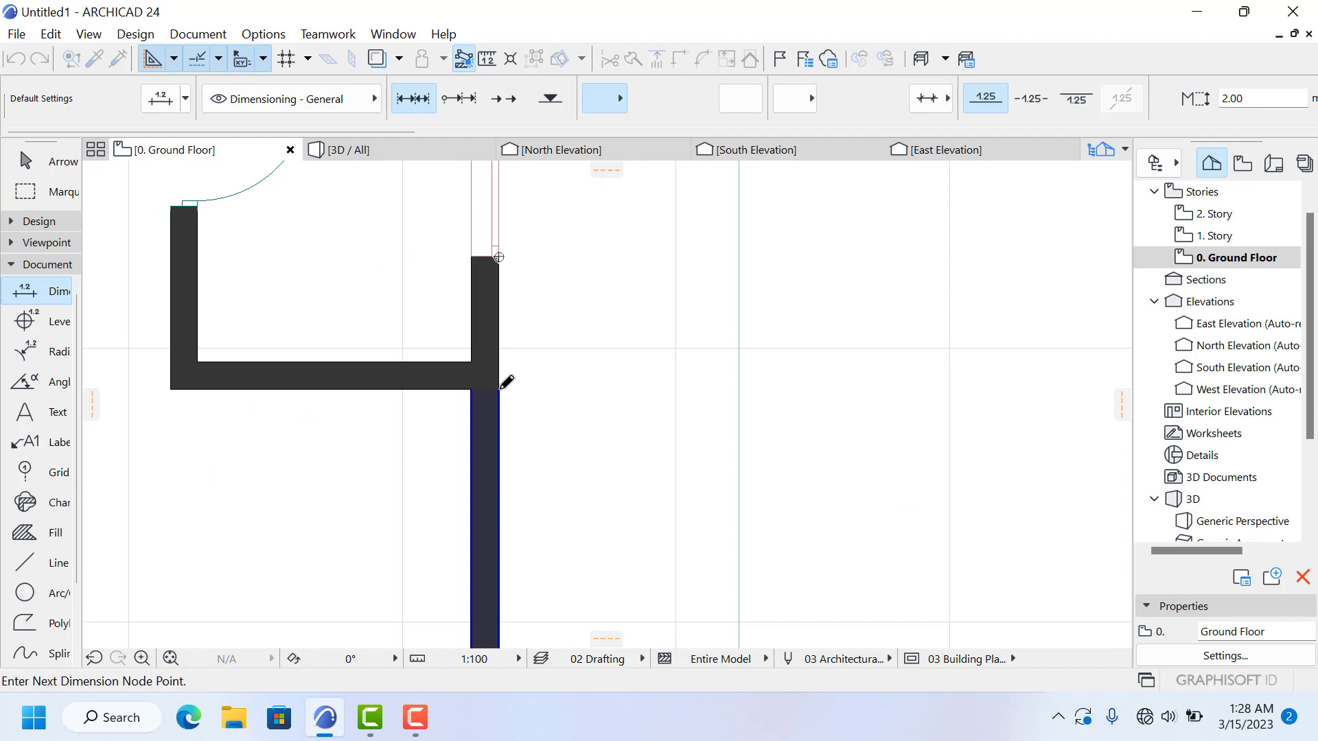
scroll(512, 412, down, 4)
scroll(520, 460, up, 2)
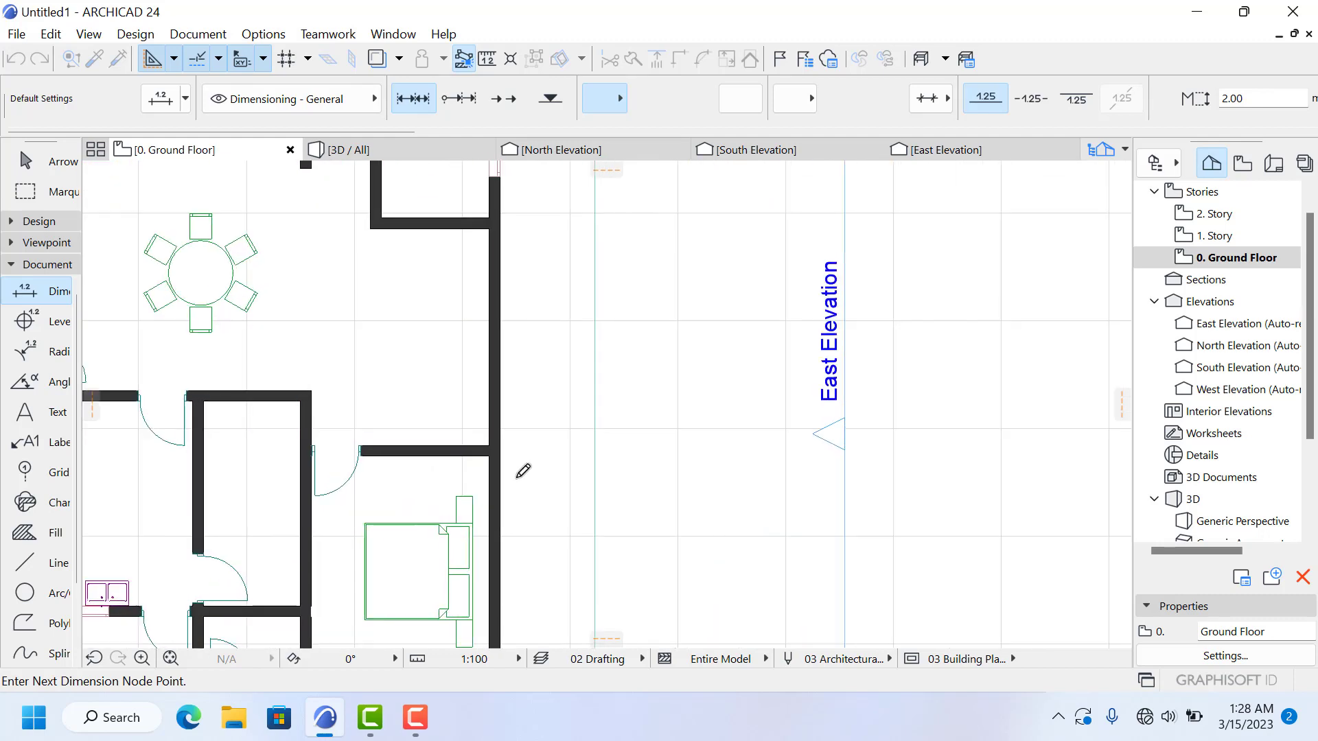
scroll(523, 471, up, 3)
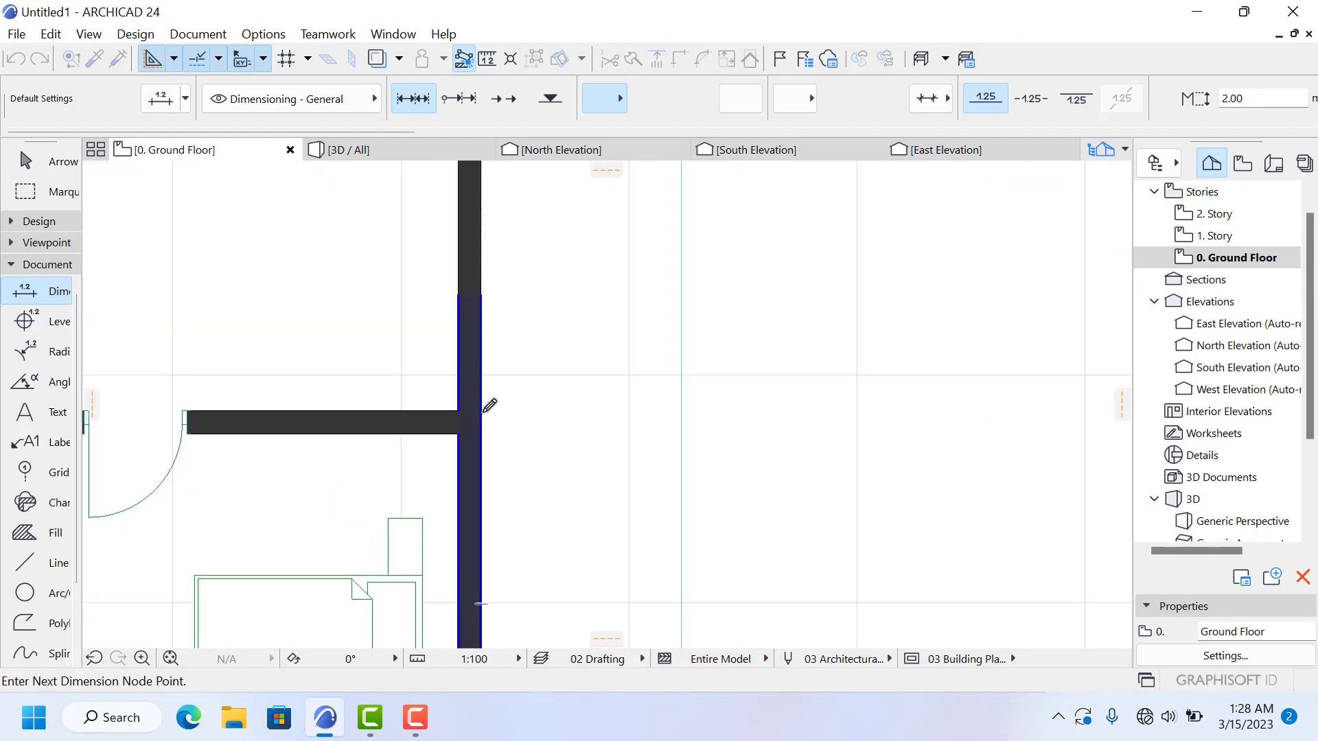
scroll(555, 401, down, 4)
scroll(533, 405, up, 5)
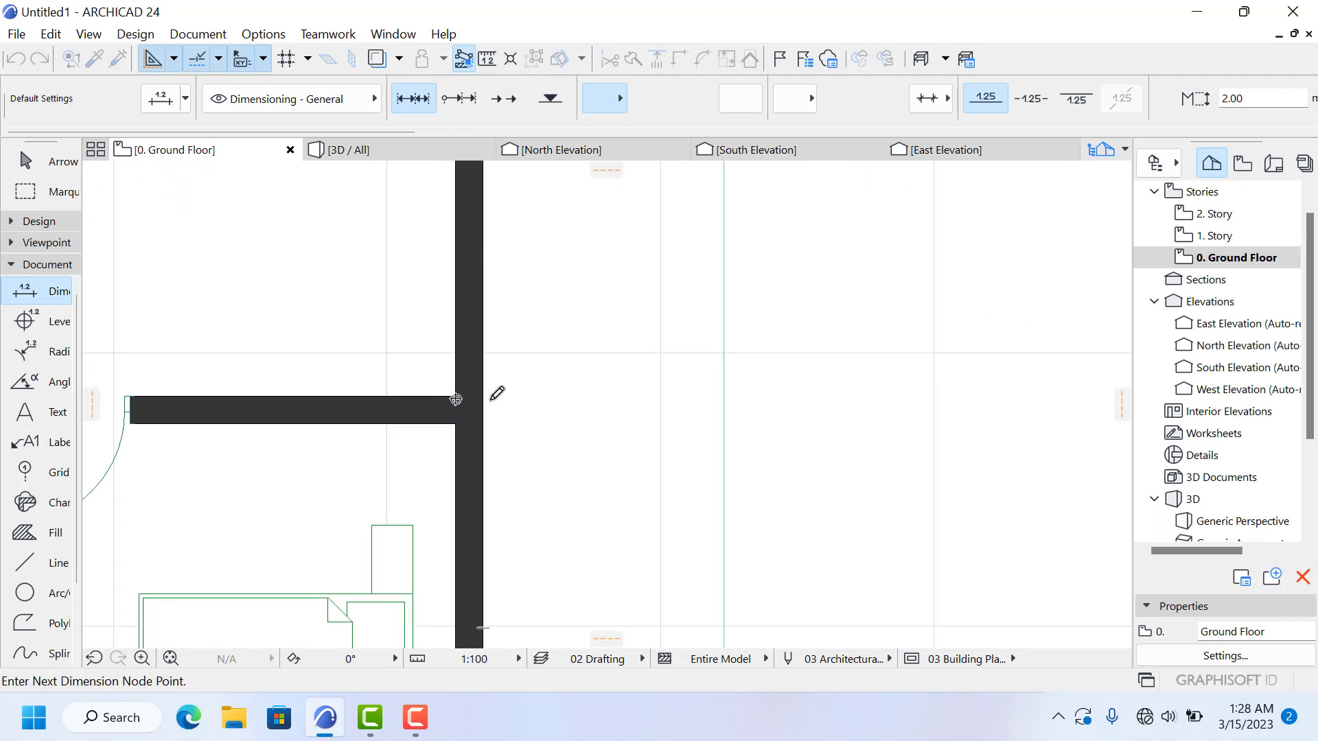
Step: Add the southeast outer corner as the chain's last dimension point and finish picking points
scroll(506, 385, down, 4)
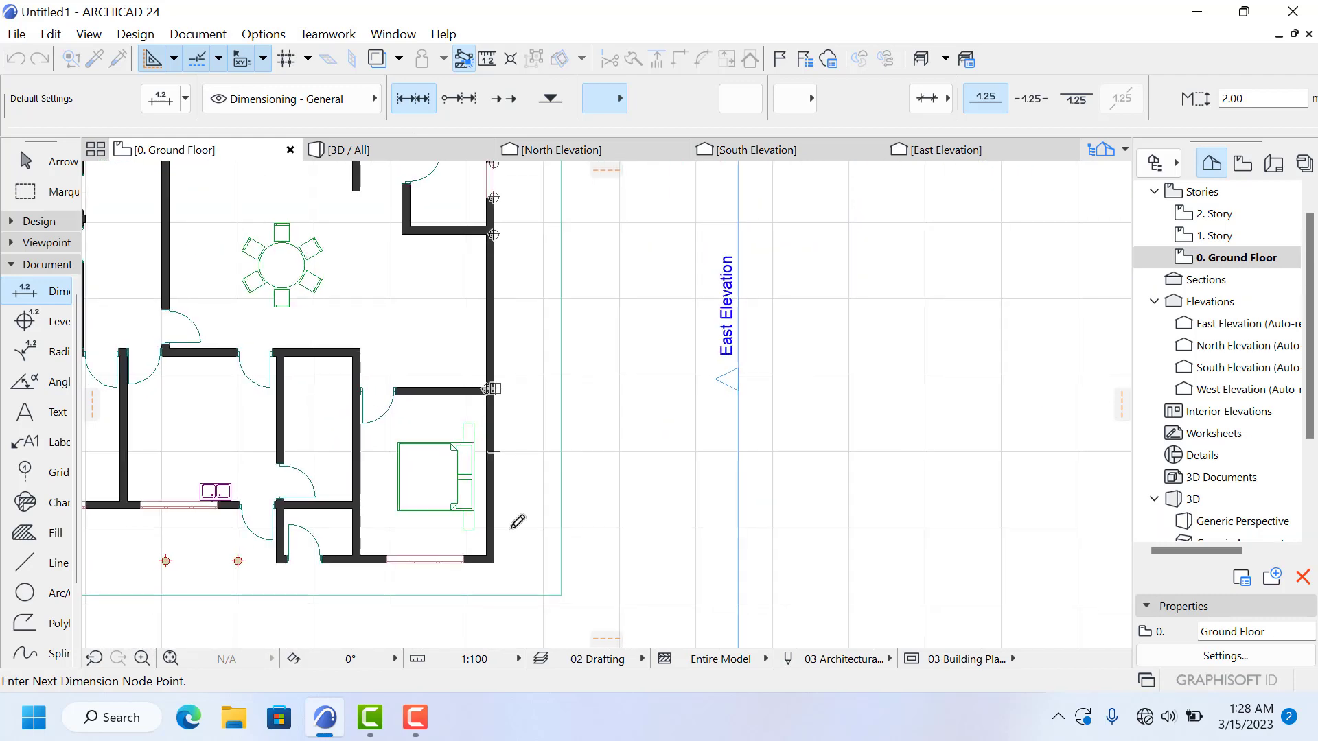
scroll(517, 521, up, 5)
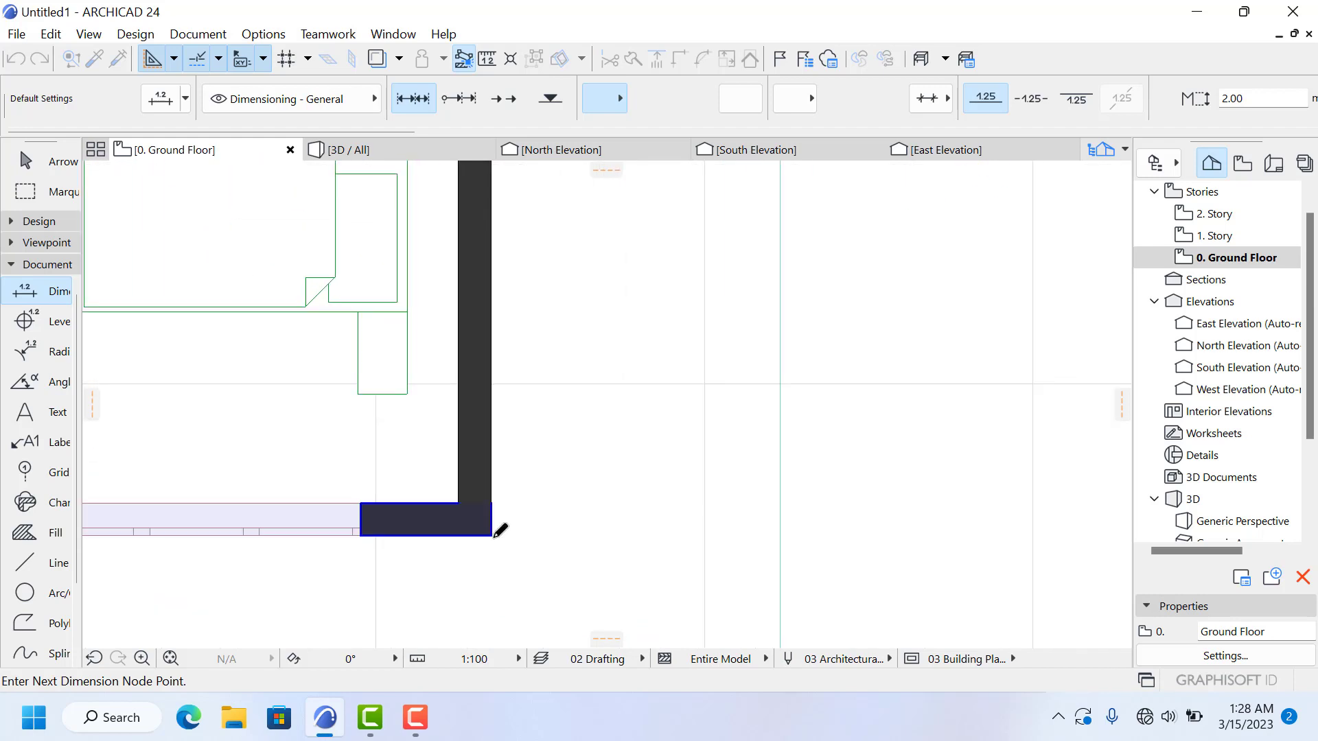
right_click(491, 535)
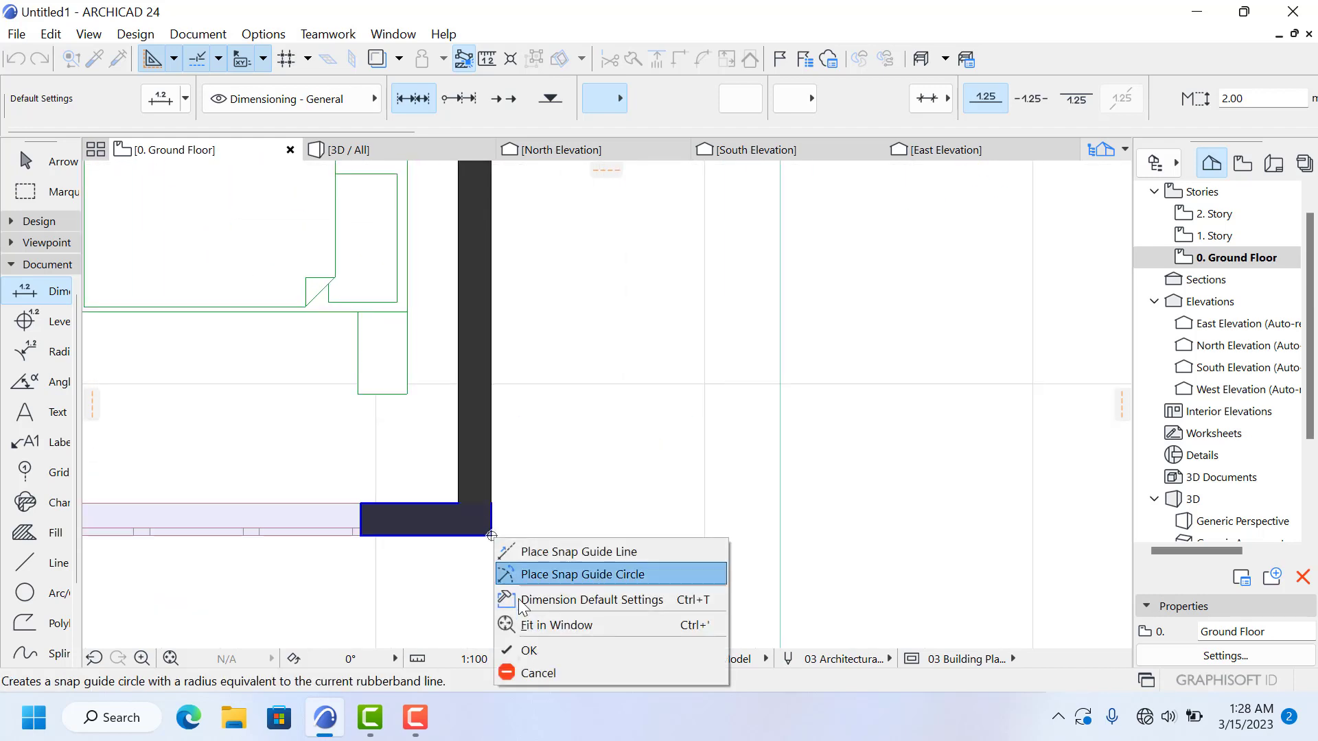
click(539, 646)
Step: Place the east wall's dimension chain vertically between the wall and the East Elevation marker
scroll(526, 482, down, 3)
scroll(553, 533, up, 2)
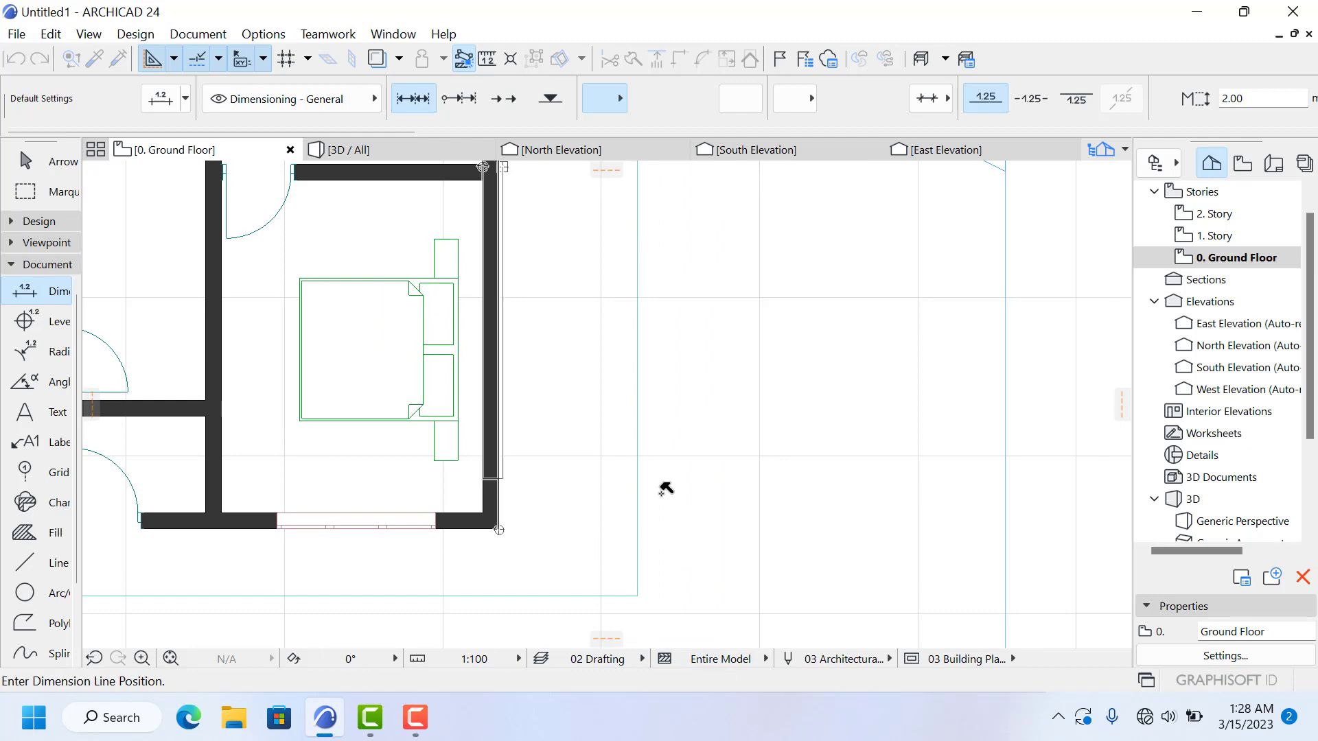
scroll(520, 523, down, 4)
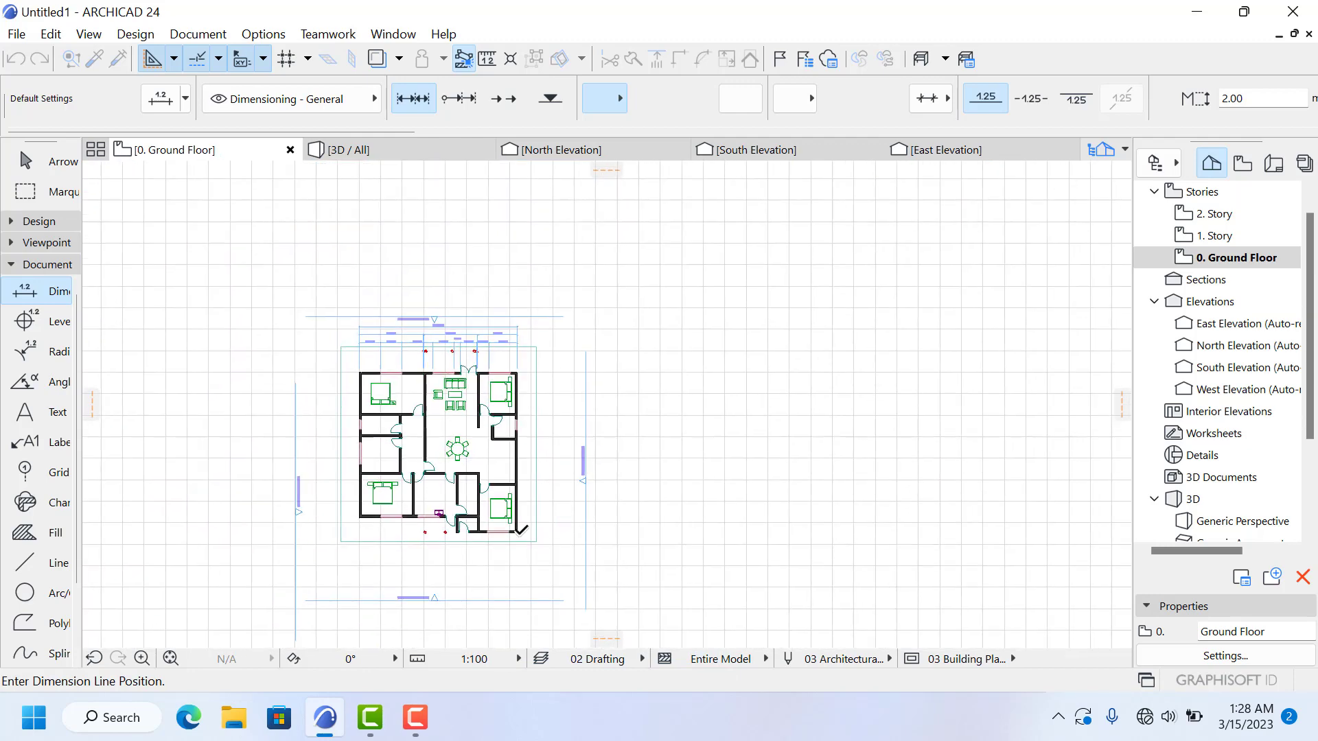
scroll(533, 528, up, 1)
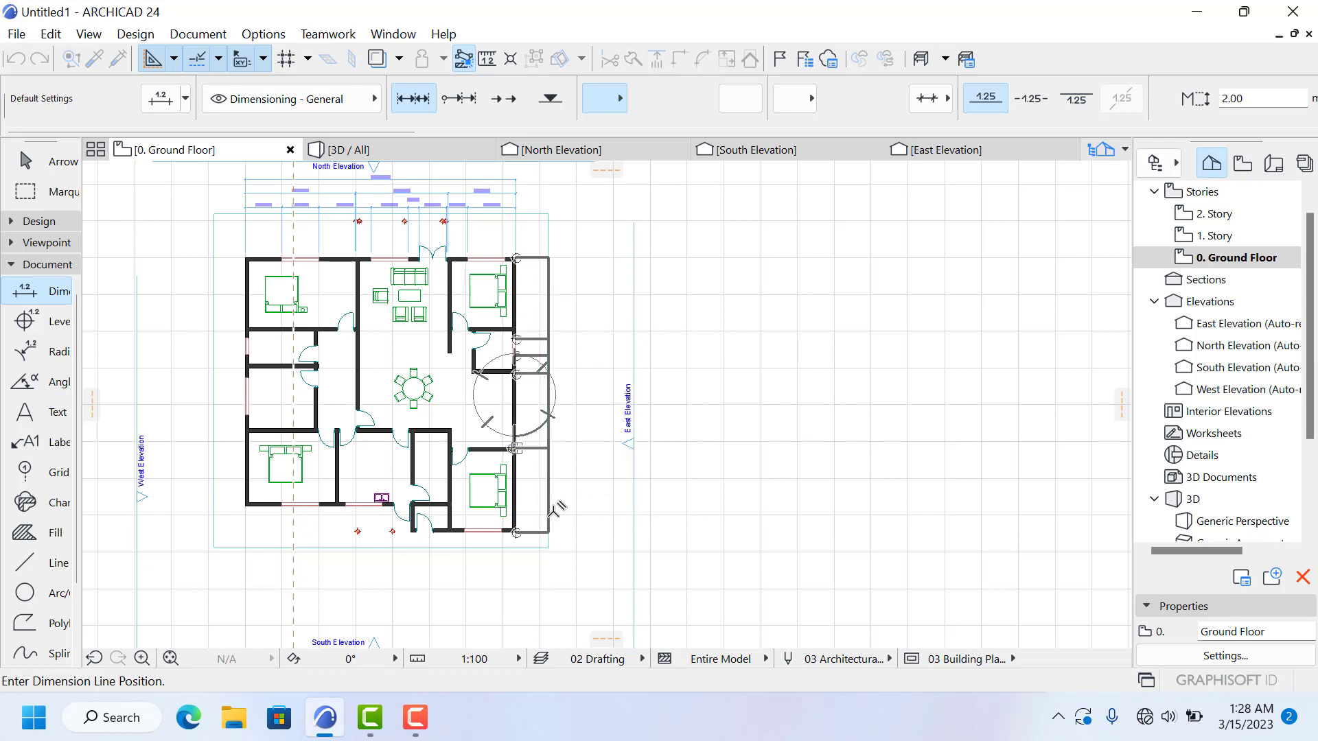
click(555, 509)
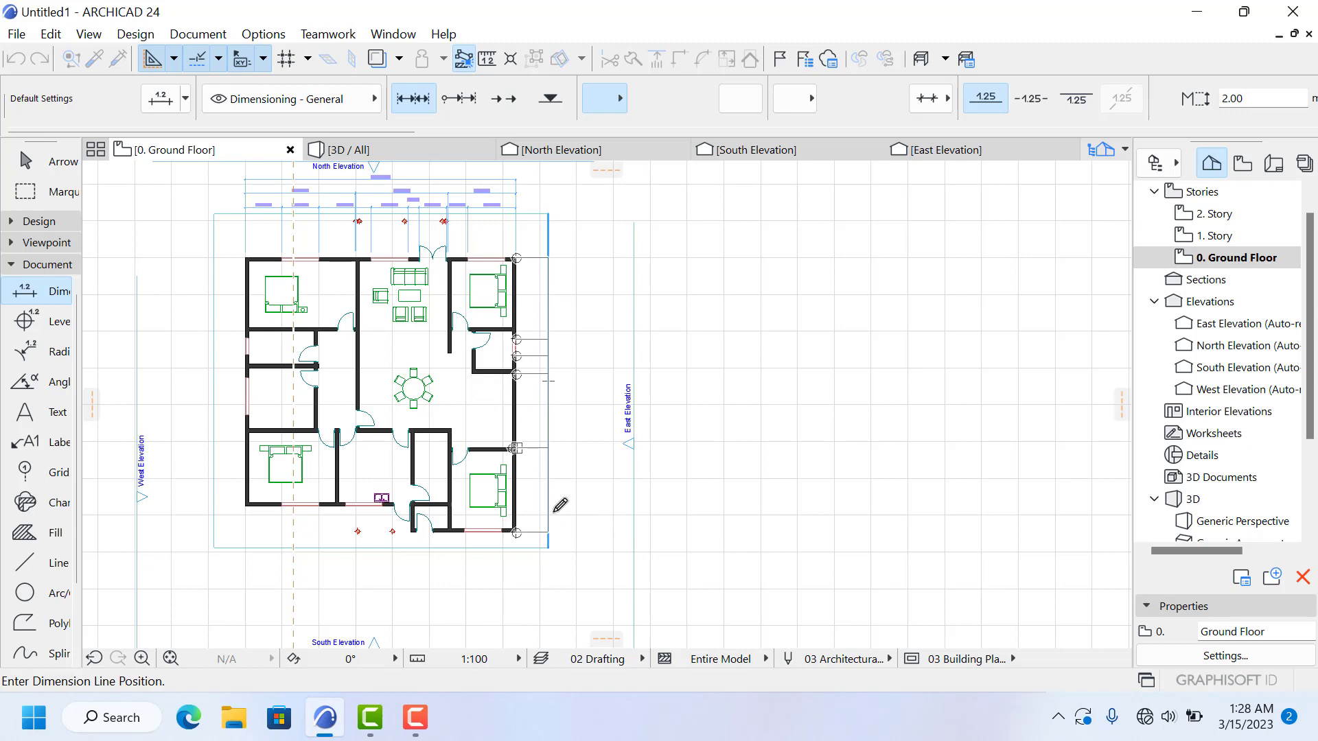
scroll(575, 329, up, 4)
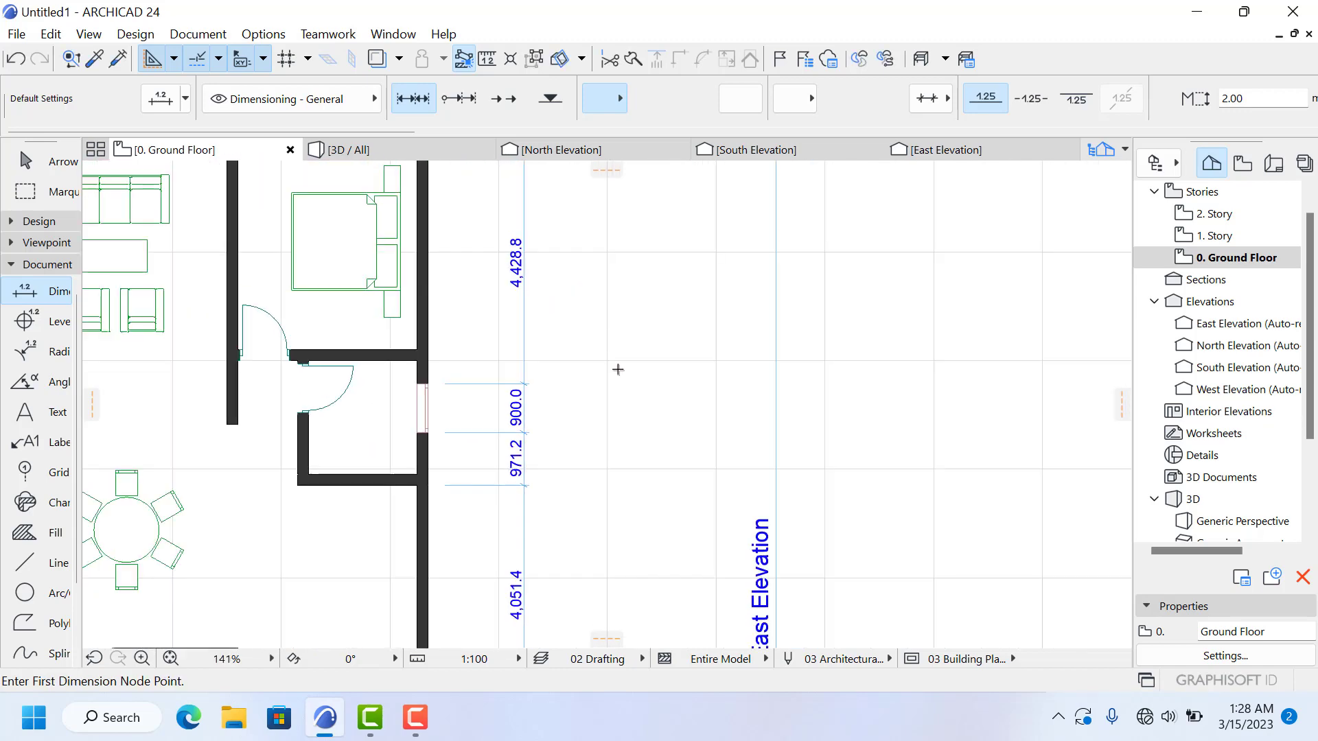
Step: Dimension the northeast bedroom along the east wall, from the northeast outer corner to its south wall, placing the line just outside the existing chain
scroll(575, 329, up, 2)
scroll(665, 382, down, 5)
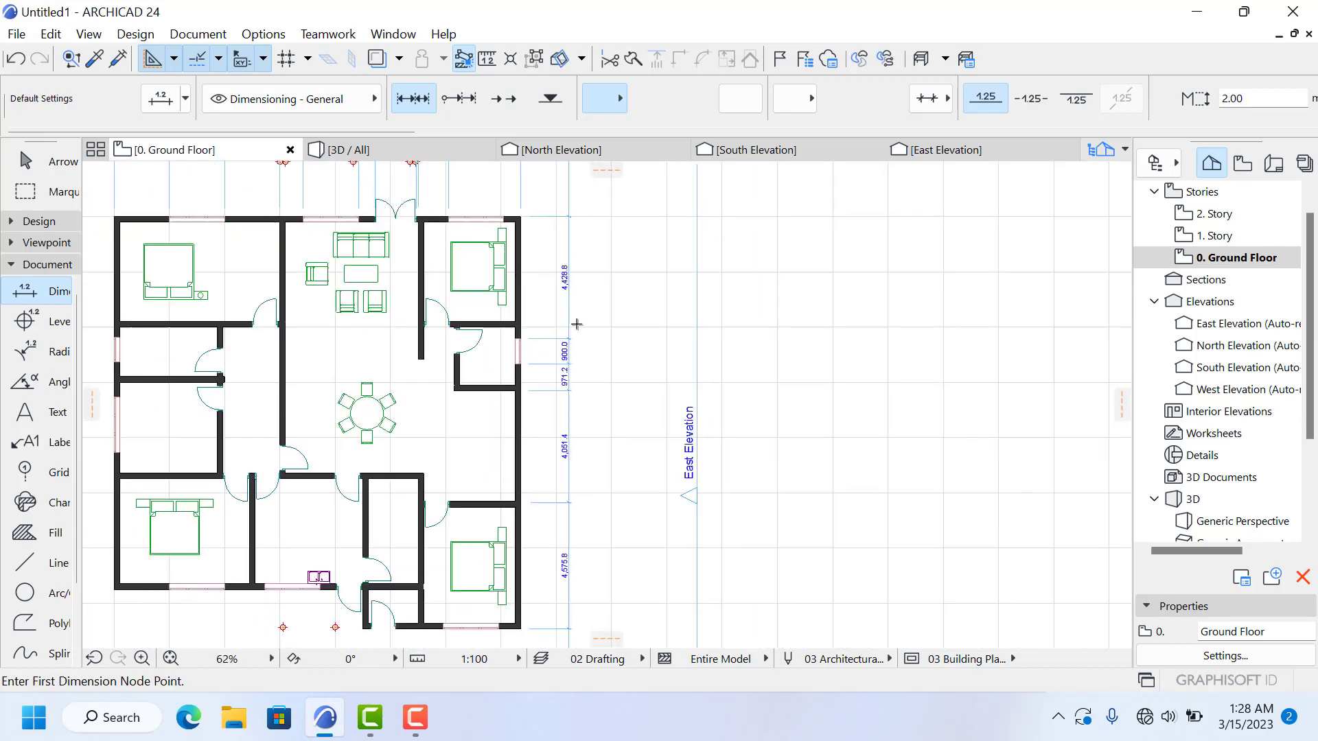
scroll(552, 264, up, 4)
scroll(569, 247, down, 5)
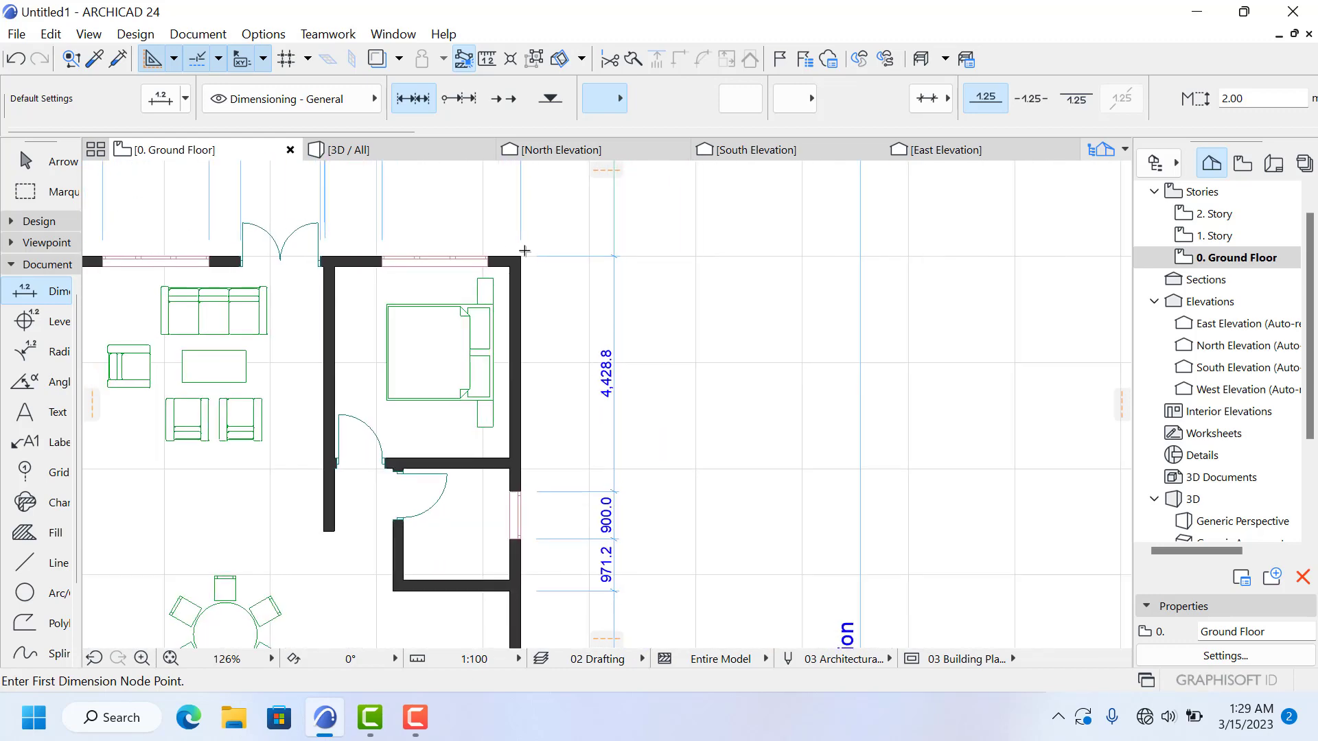
scroll(570, 244, up, 4)
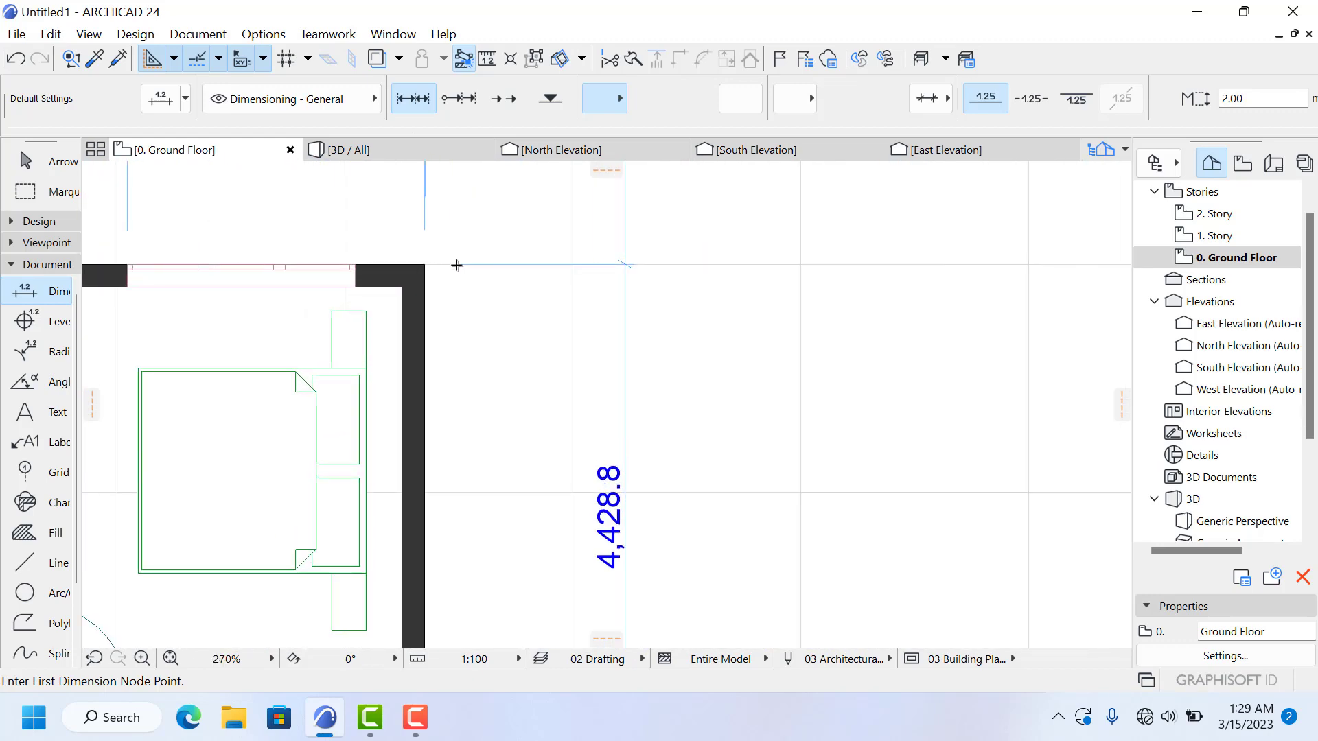
click(457, 265)
scroll(544, 188, down, 3)
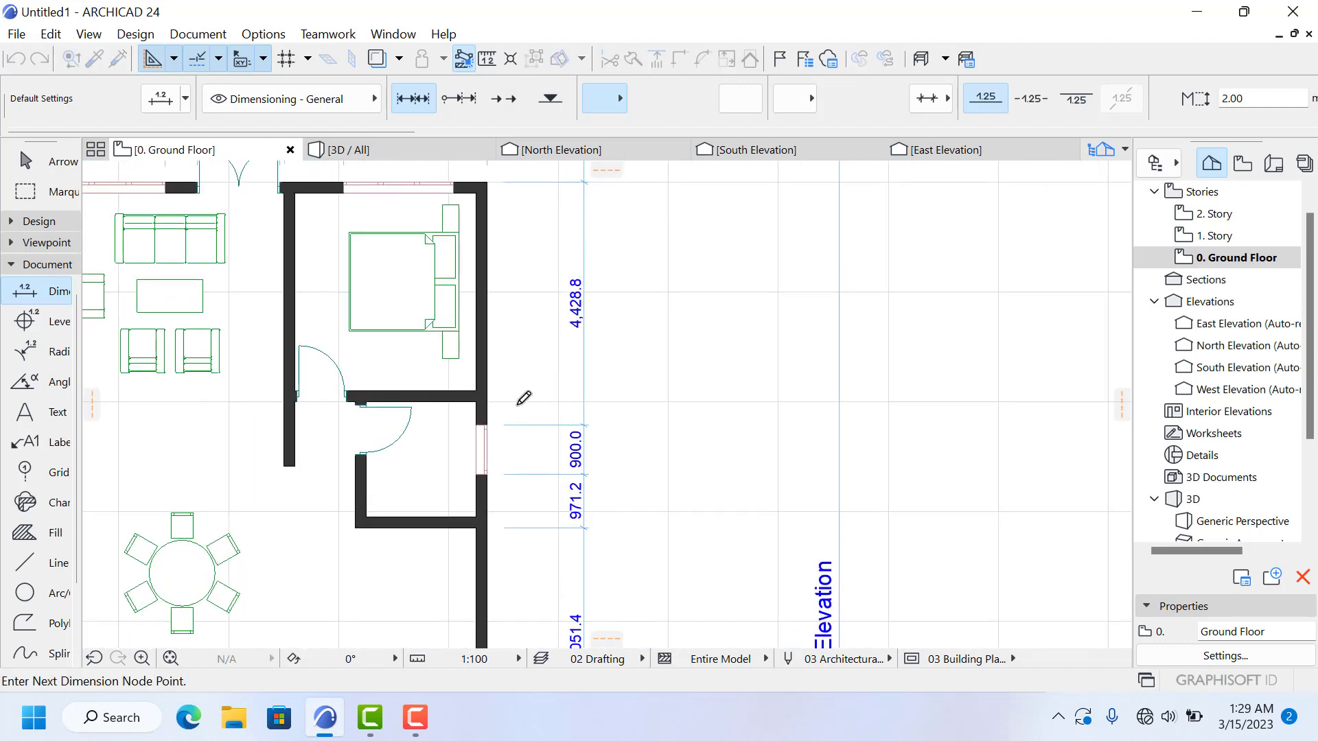
scroll(523, 398, up, 2)
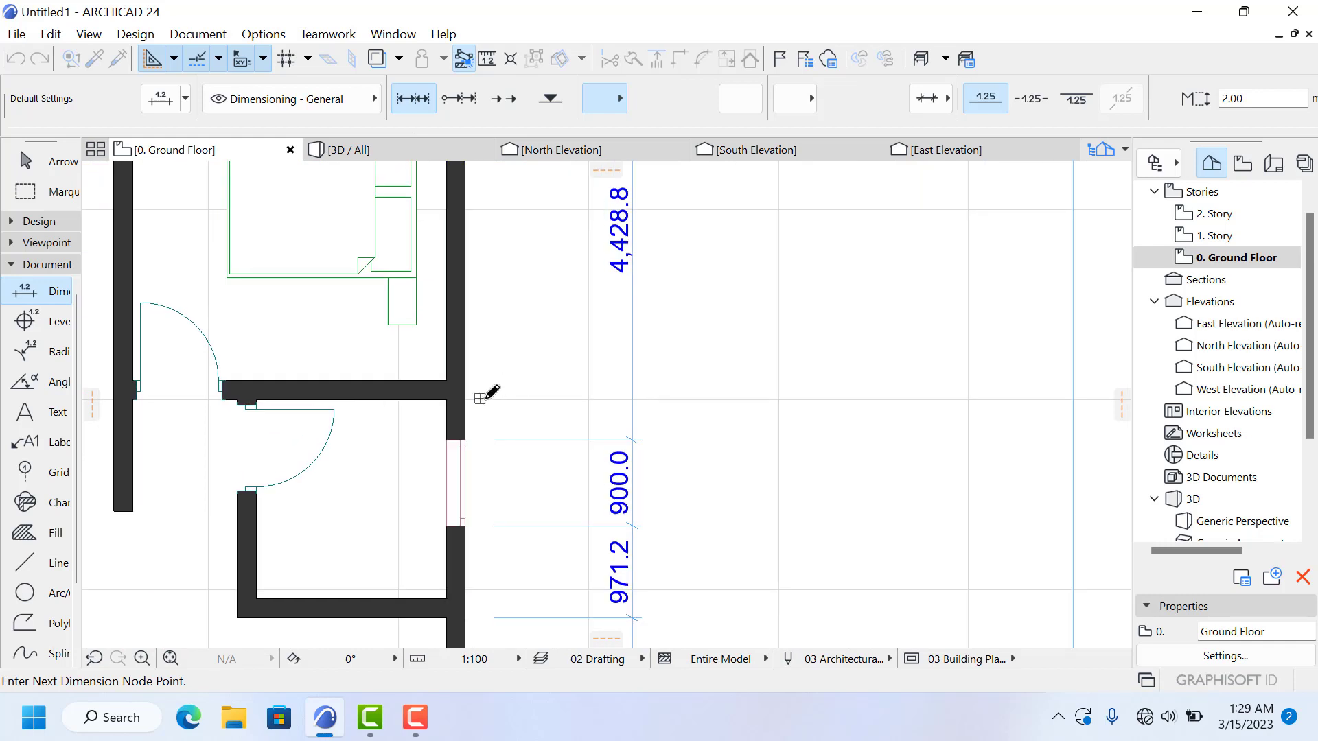
right_click(480, 397)
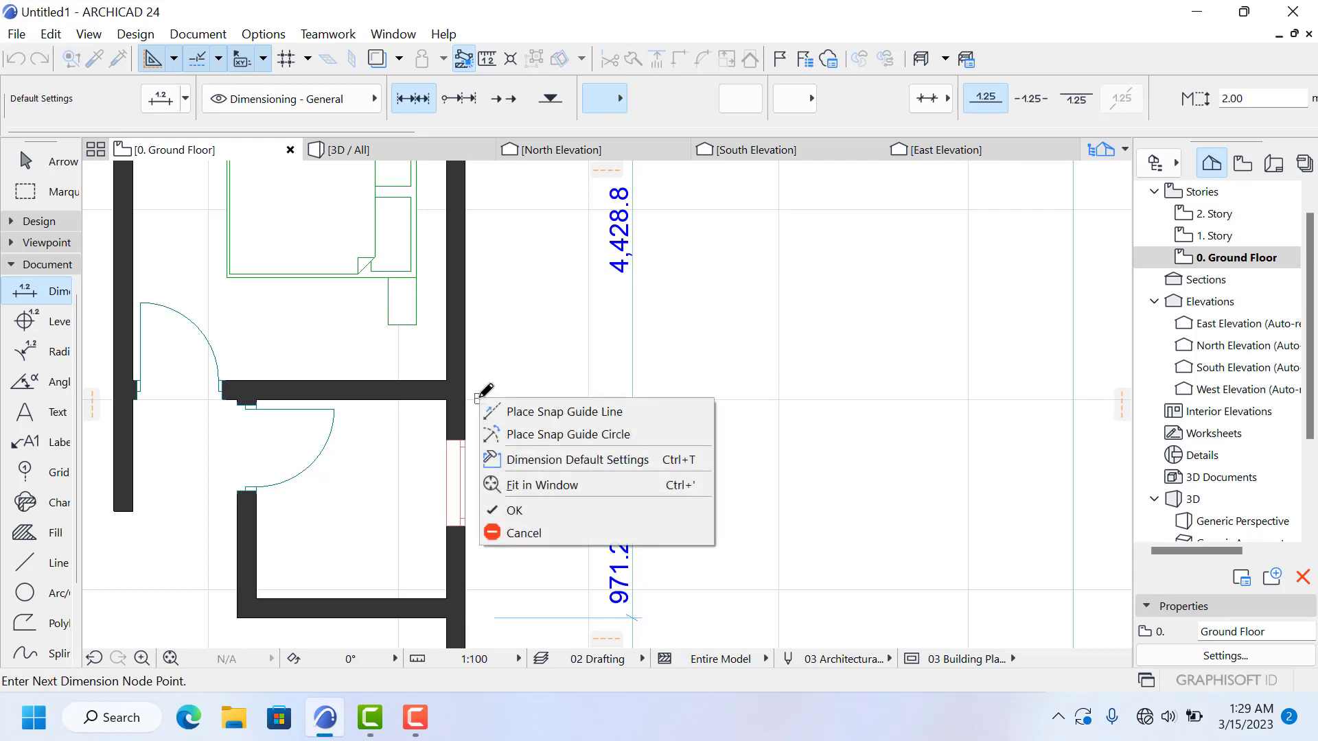
click(501, 510)
scroll(568, 343, down, 3)
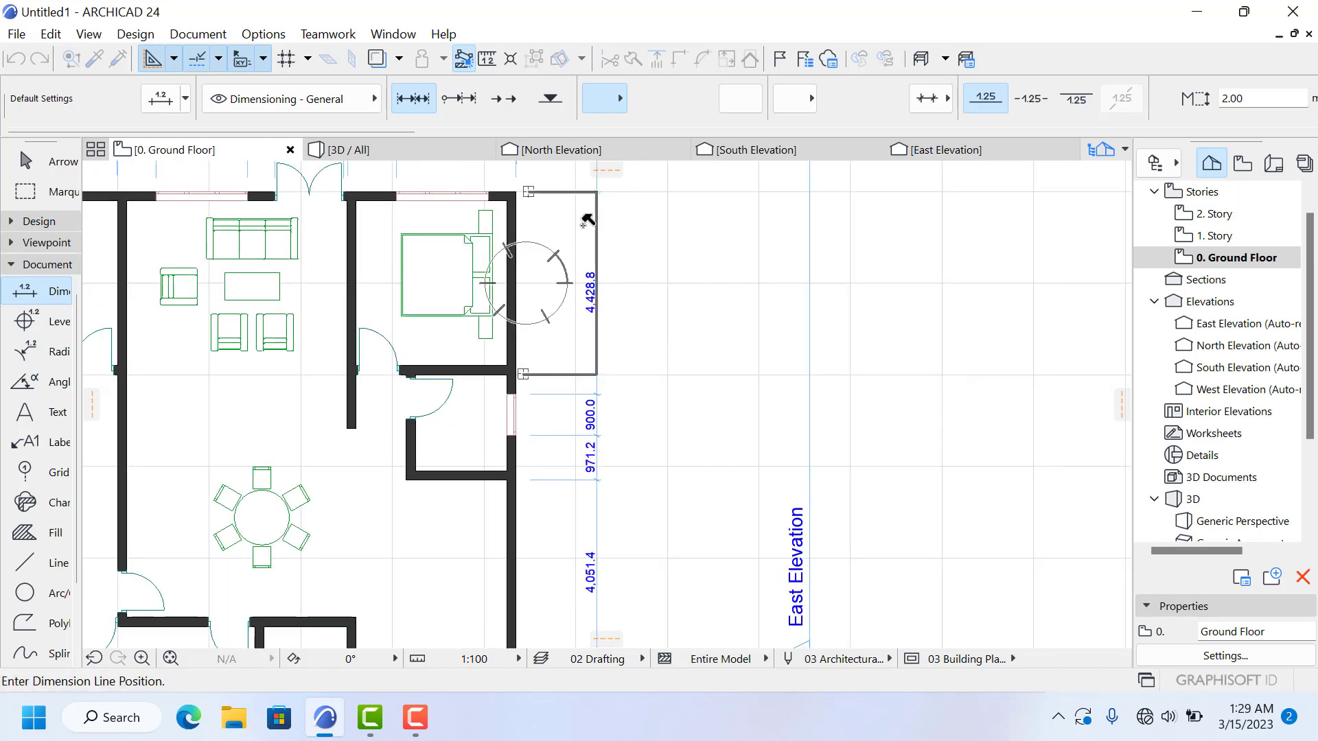
click(621, 206)
Step: Dimension the small windowed room along the east wall, from the northeast bedroom's south wall to its own south wall, aligned with the outer dimension line
scroll(628, 385, up, 2)
scroll(507, 396, up, 1)
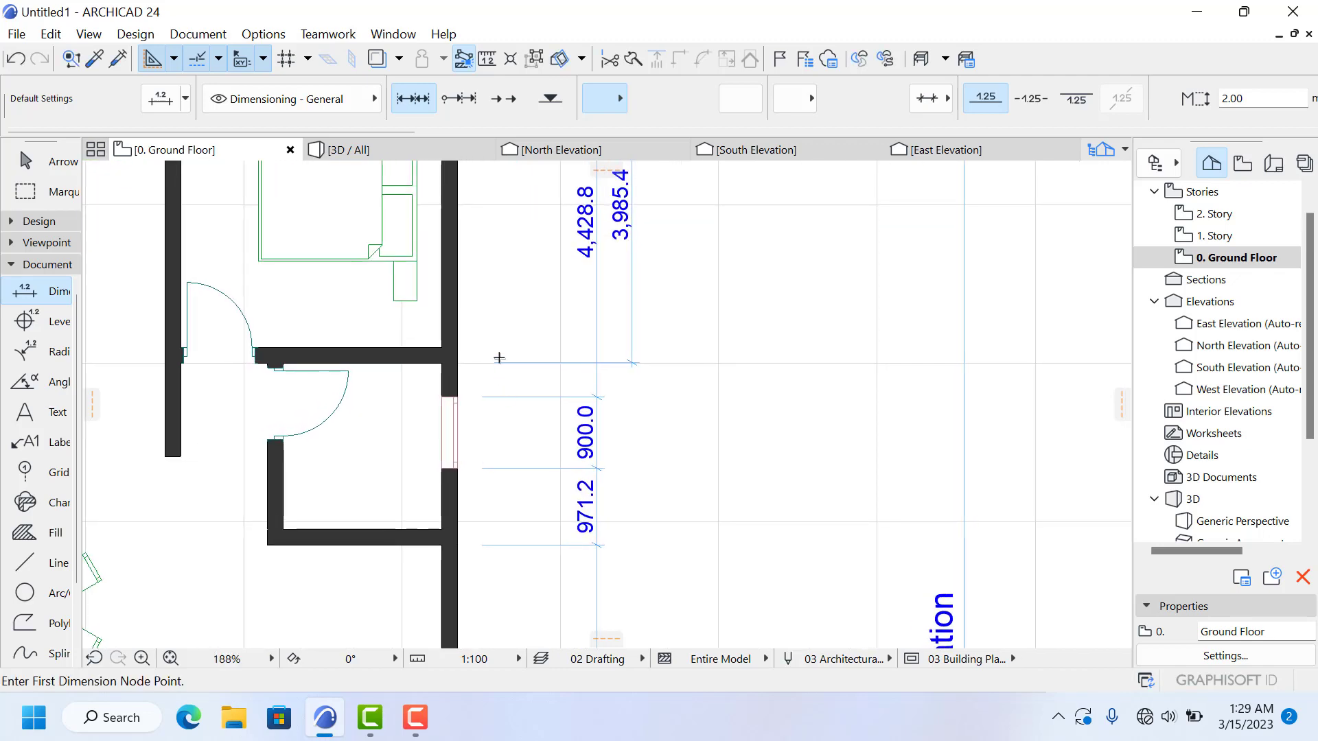
click(495, 361)
scroll(506, 485, down, 3)
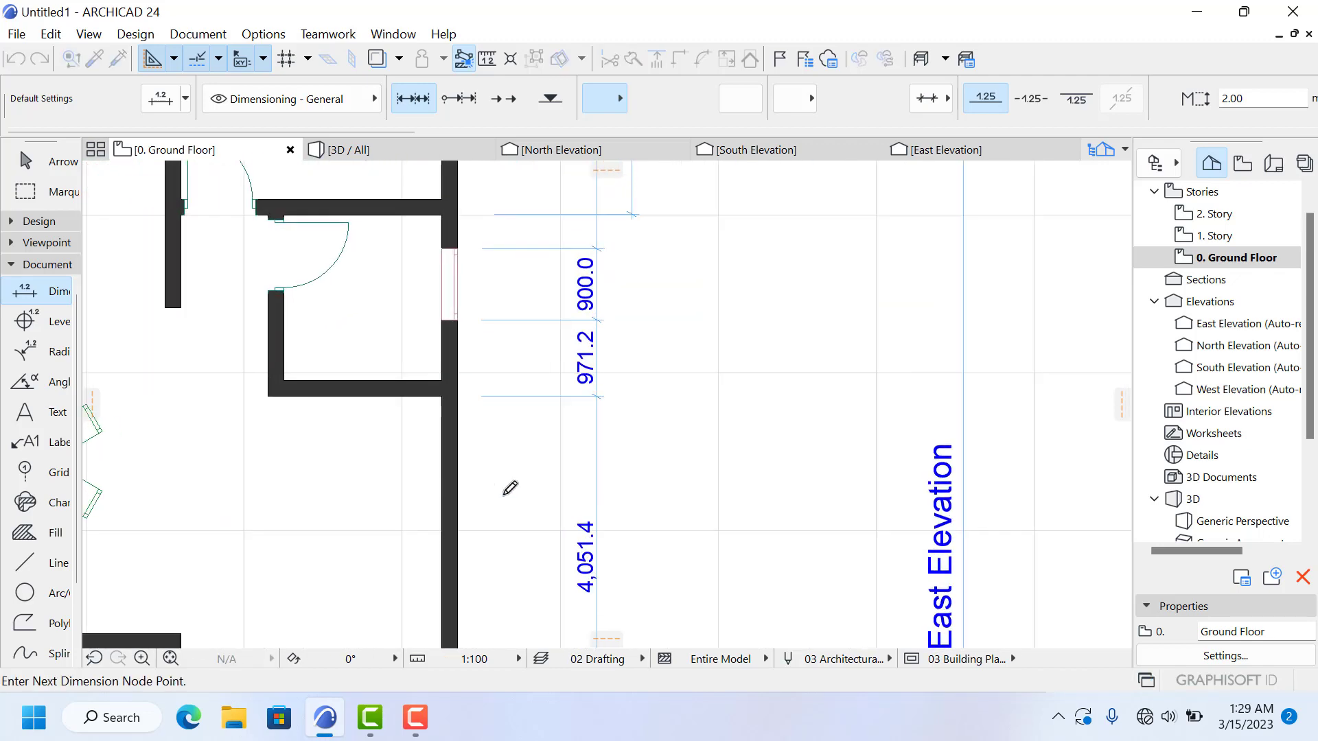
right_click(483, 398)
click(528, 509)
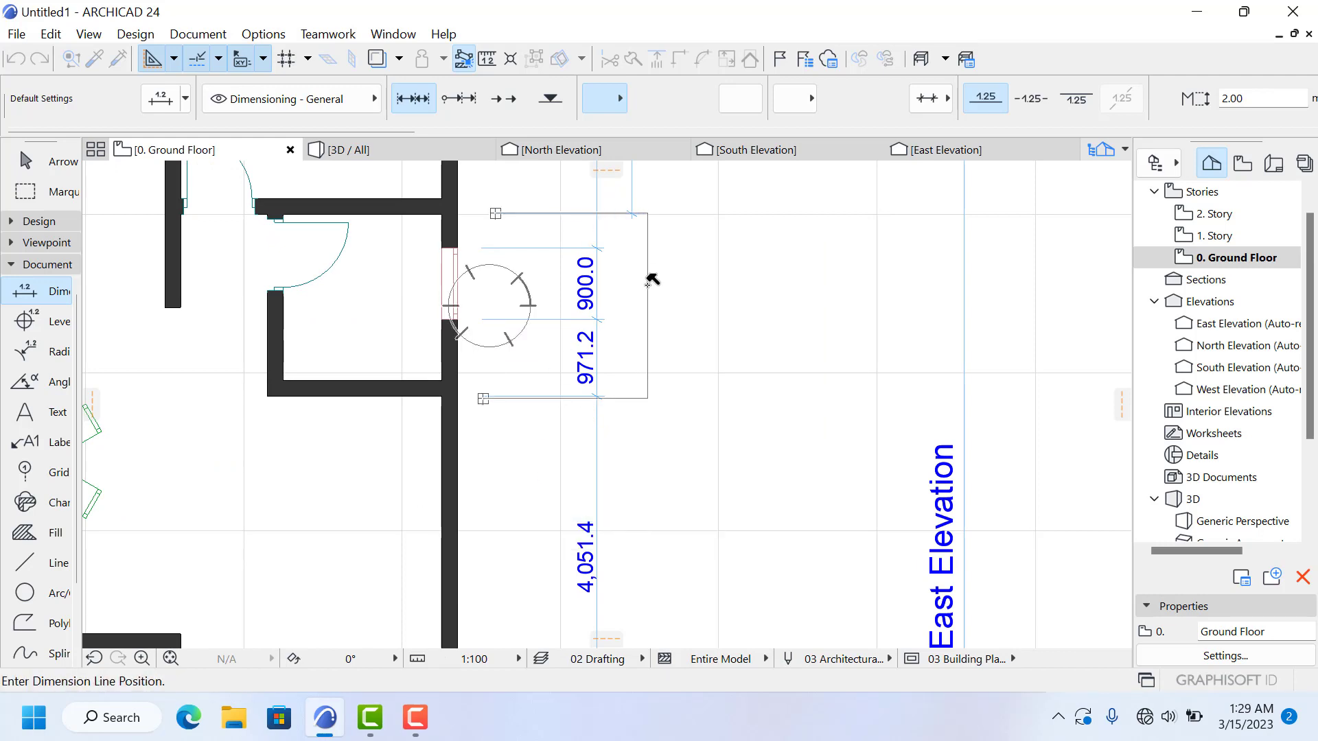
click(633, 214)
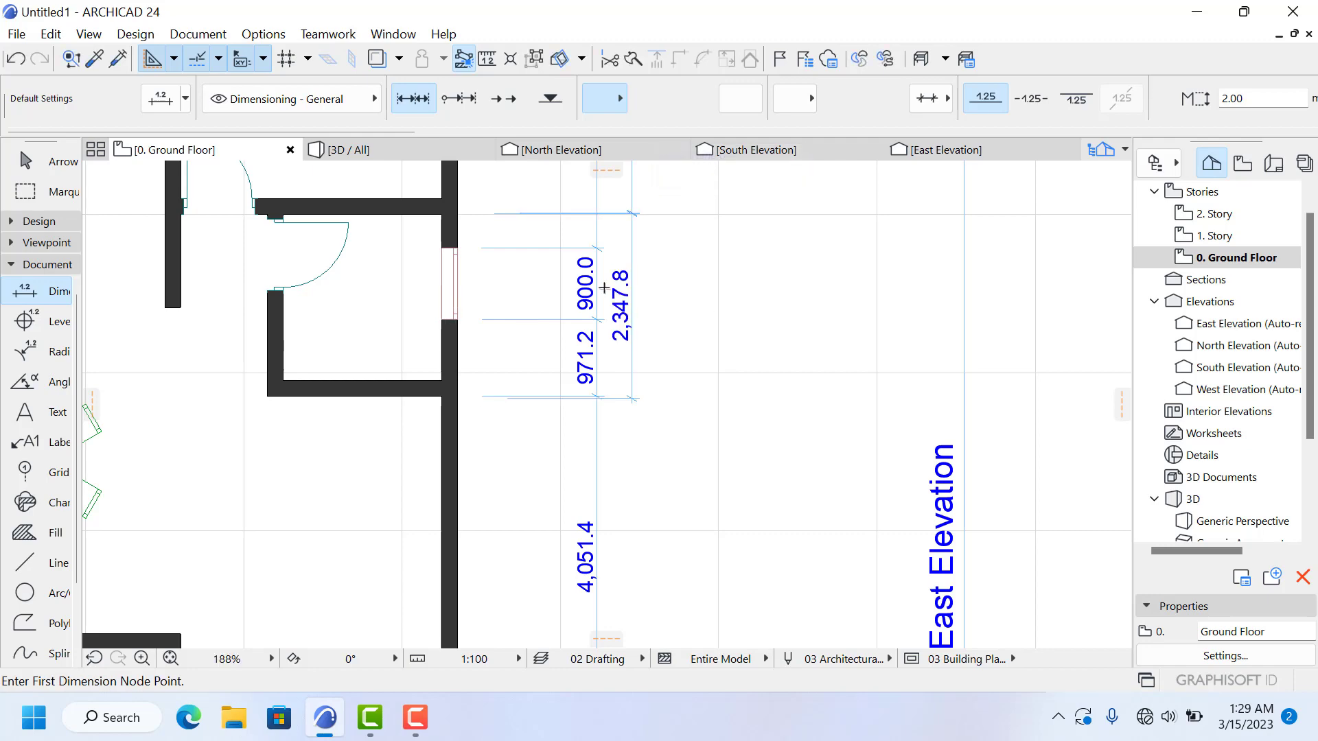
Step: Dimension the east wall from the small windowed room's south wall to the southeast bedroom's north wall, in line with the outer dimensions
scroll(561, 392, down, 10)
scroll(562, 393, up, 12)
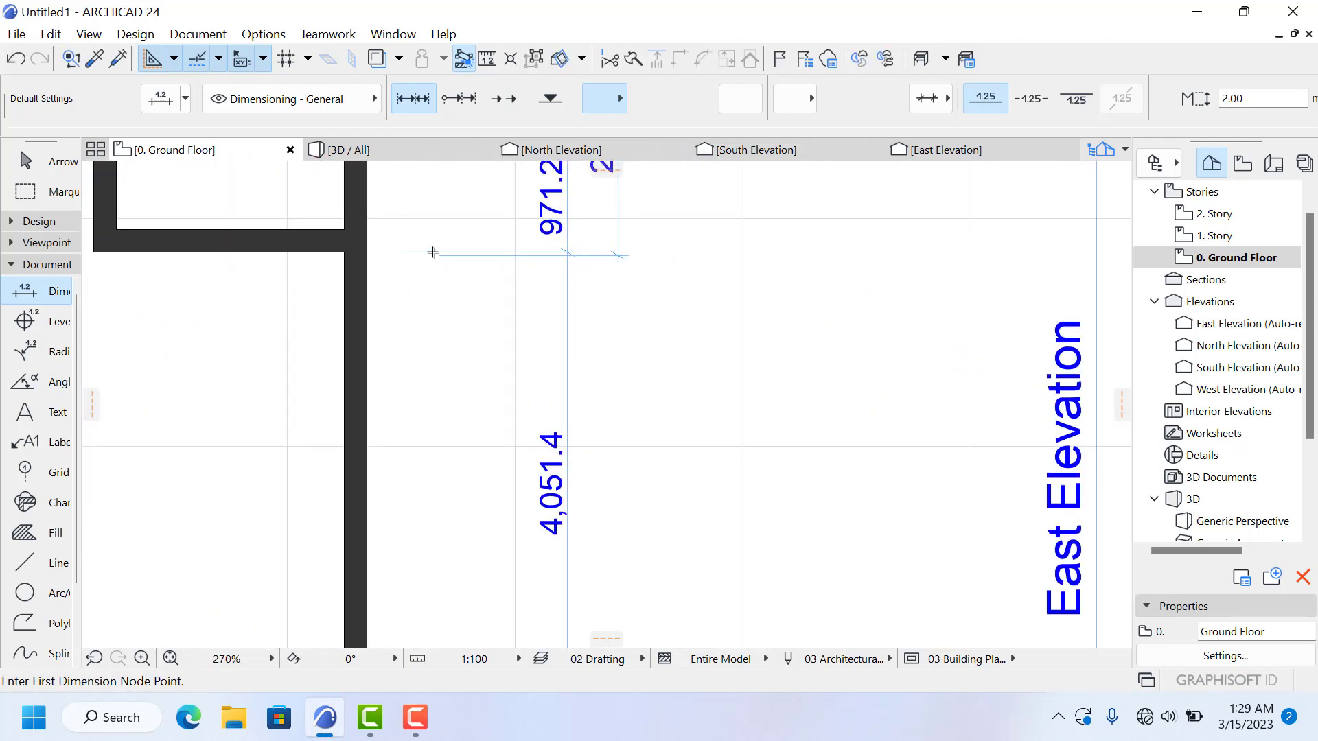
click(431, 251)
scroll(470, 229, down, 3)
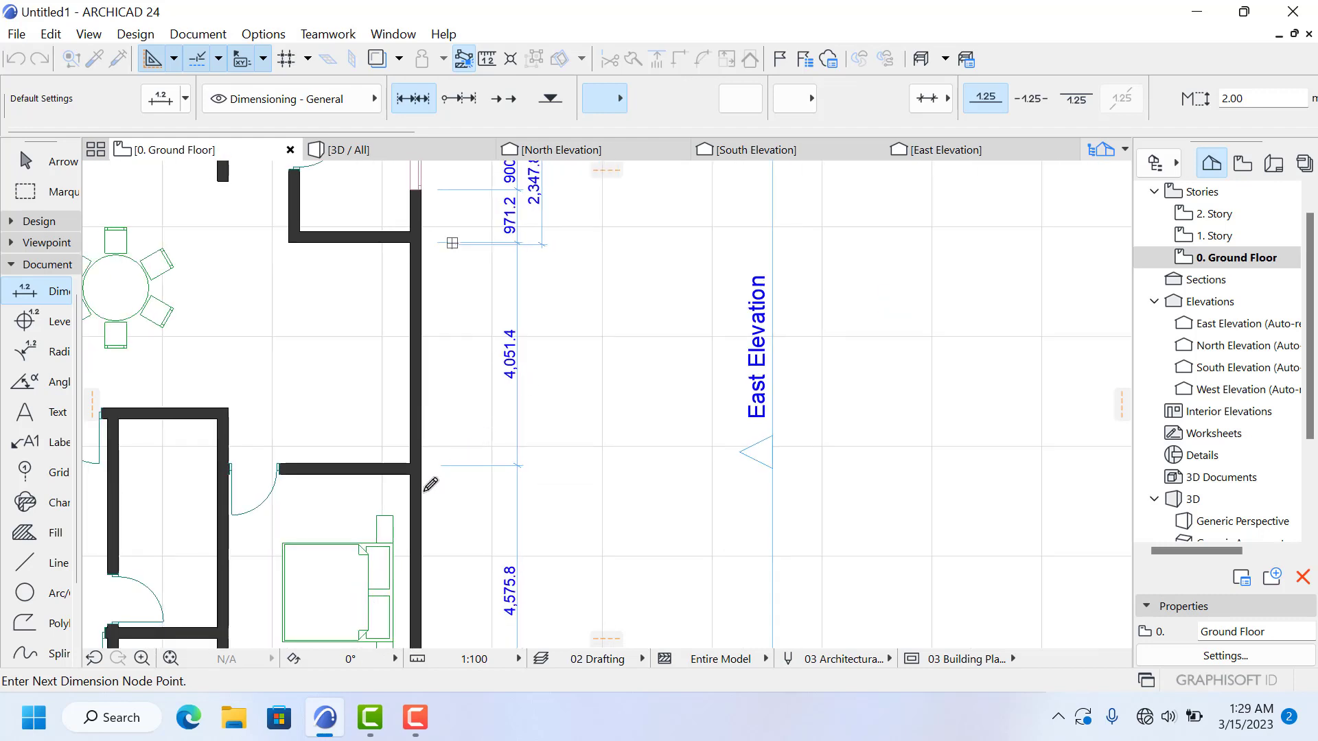
scroll(430, 485, up, 3)
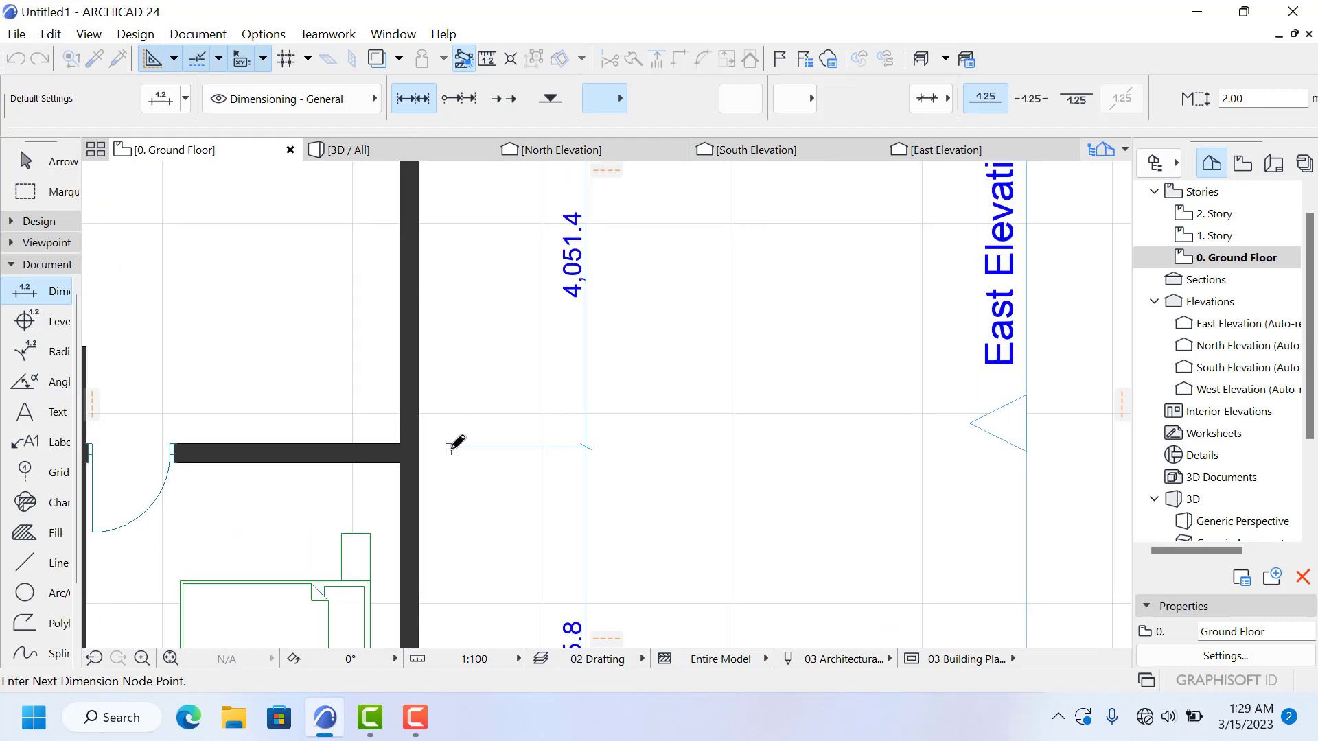
right_click(439, 526)
click(480, 561)
scroll(554, 409, down, 3)
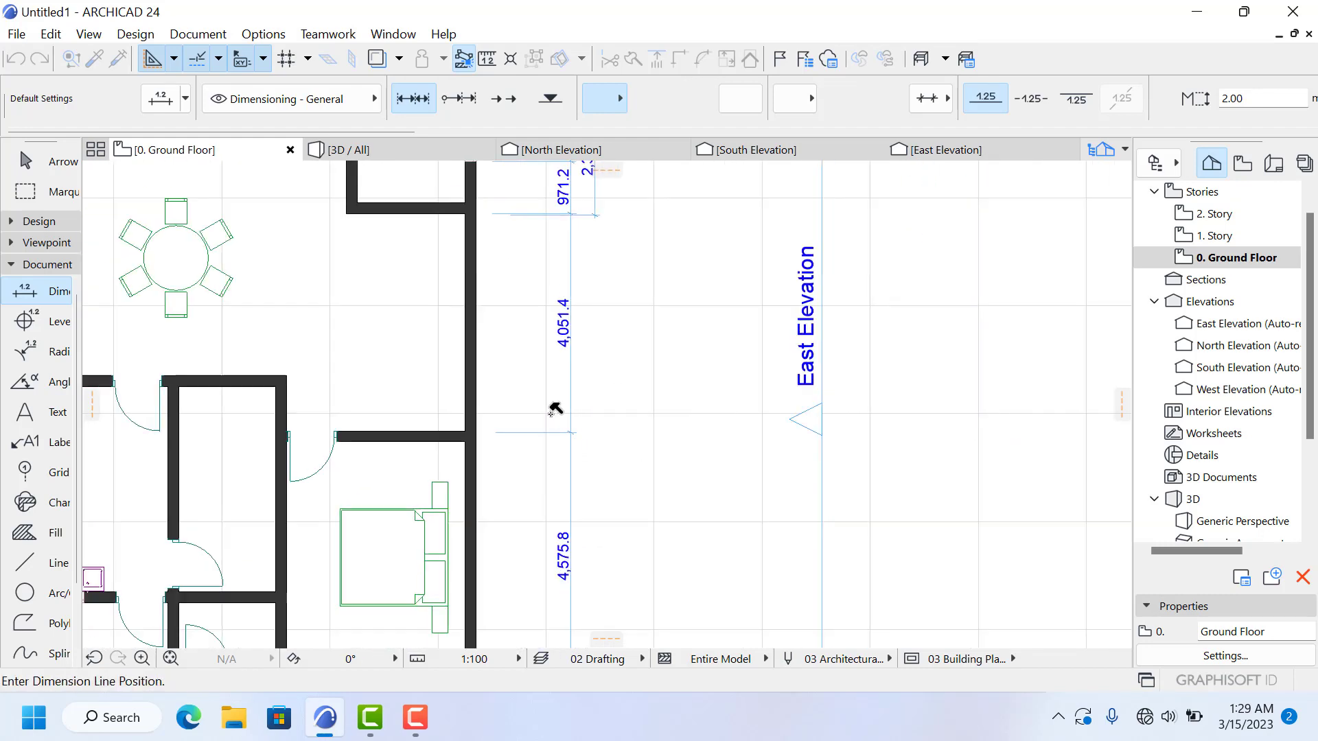
scroll(554, 410, down, 3)
scroll(614, 323, up, 6)
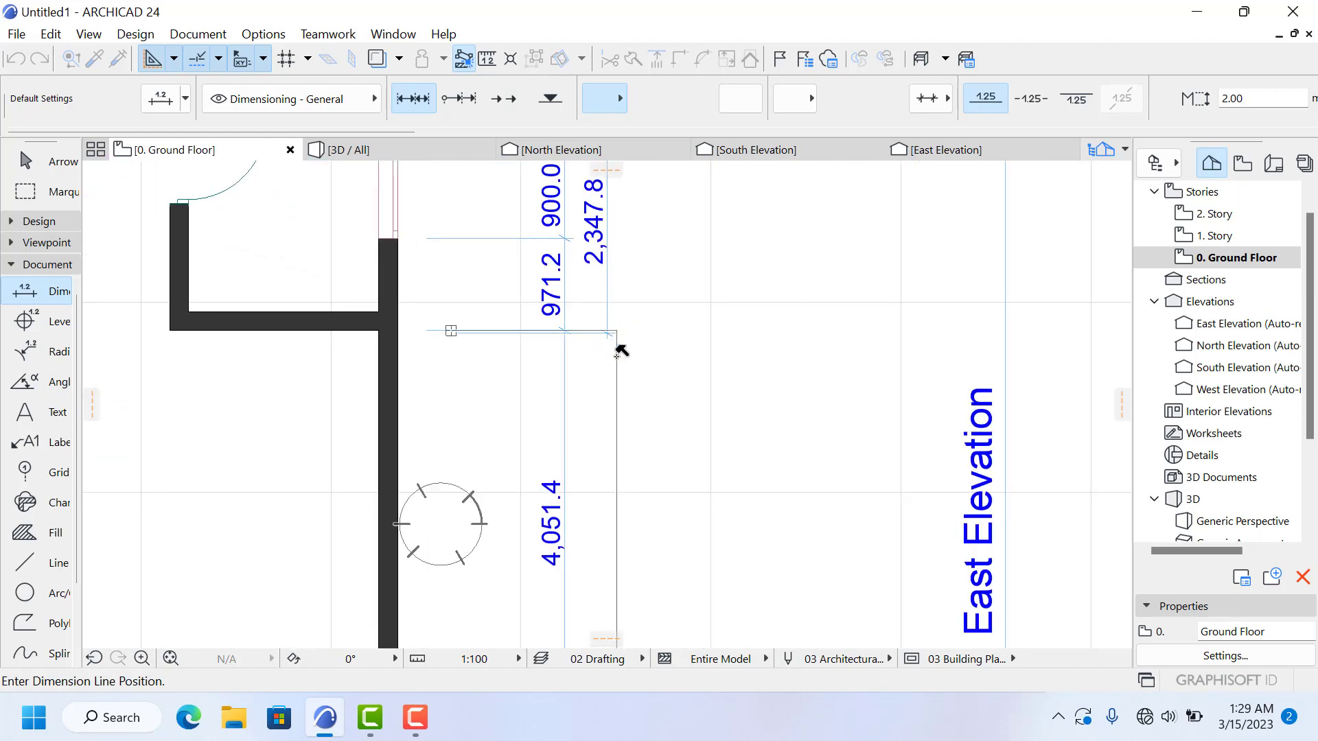
click(610, 375)
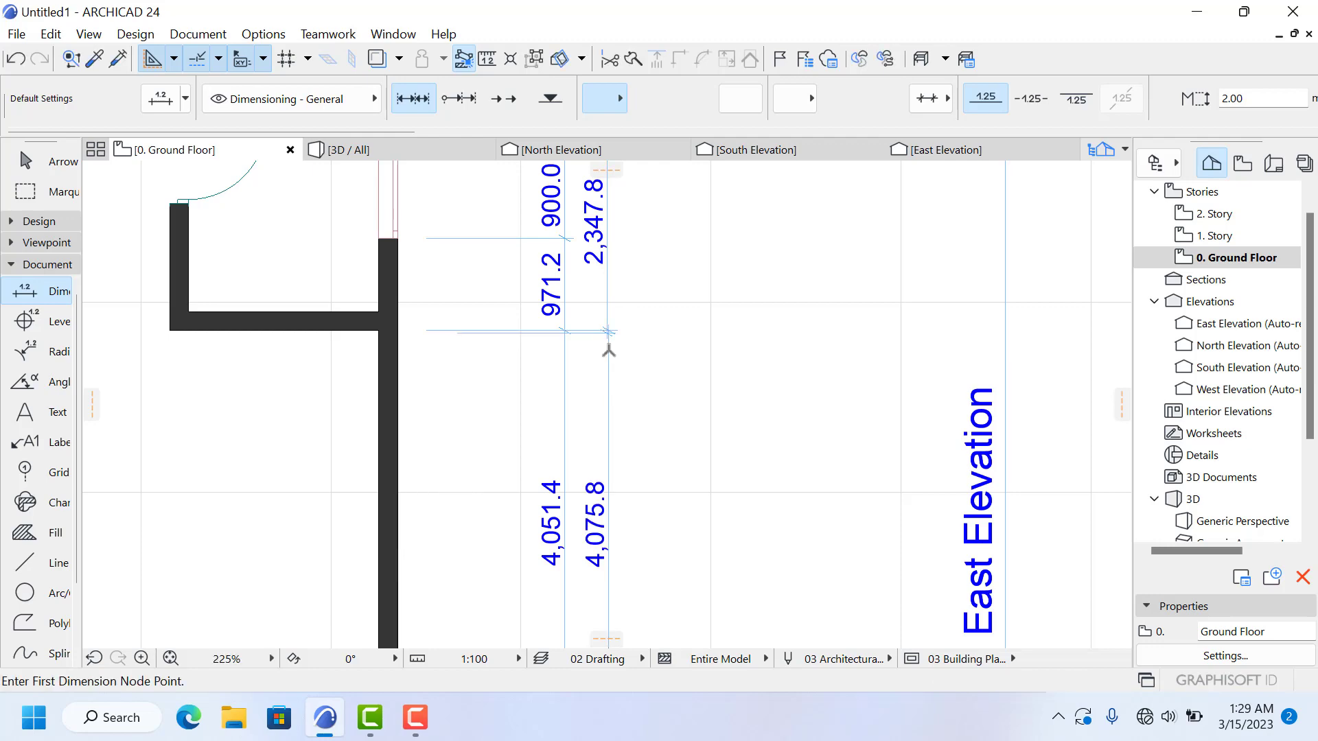
Step: Dimension the southeast bedroom along the east wall, from its north wall to the southeast outer corner, in line with the outer dimensions
scroll(579, 374, down, 3)
middle_drag(577, 514, 586, 332)
scroll(585, 332, up, 4)
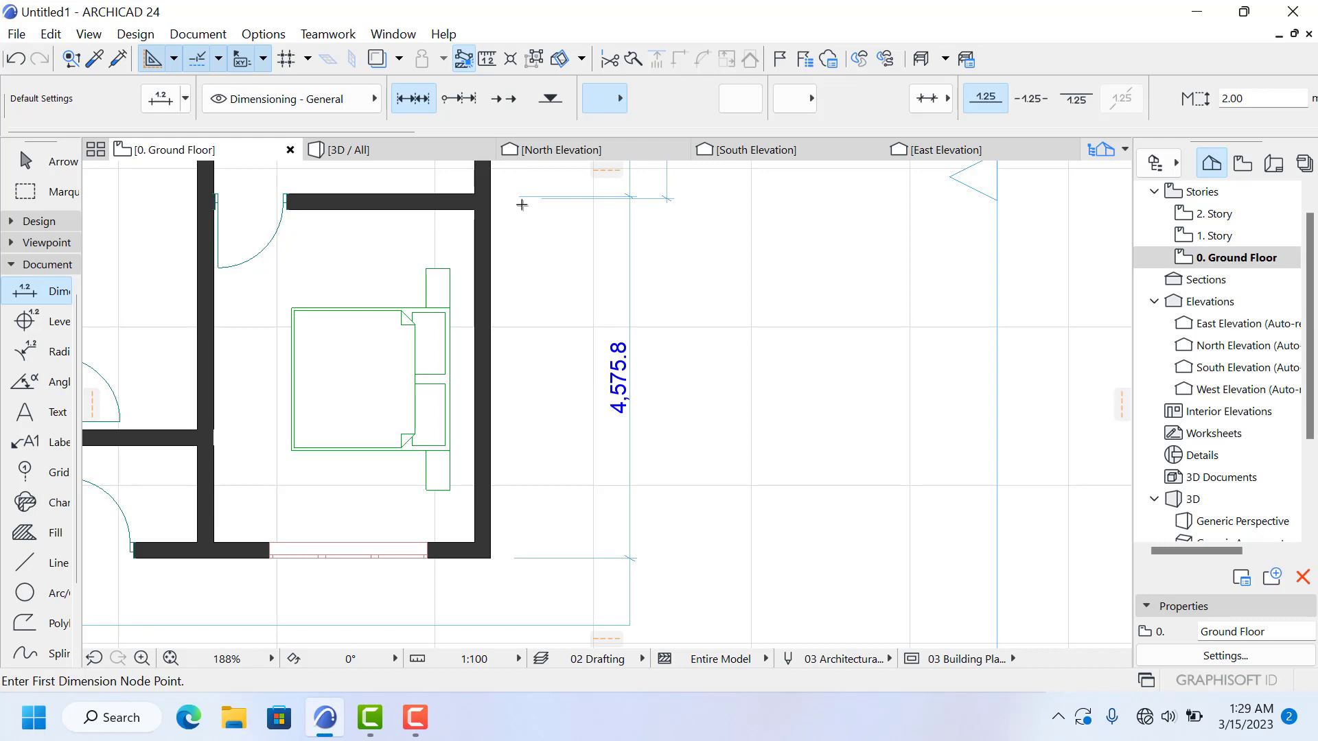
click(522, 205)
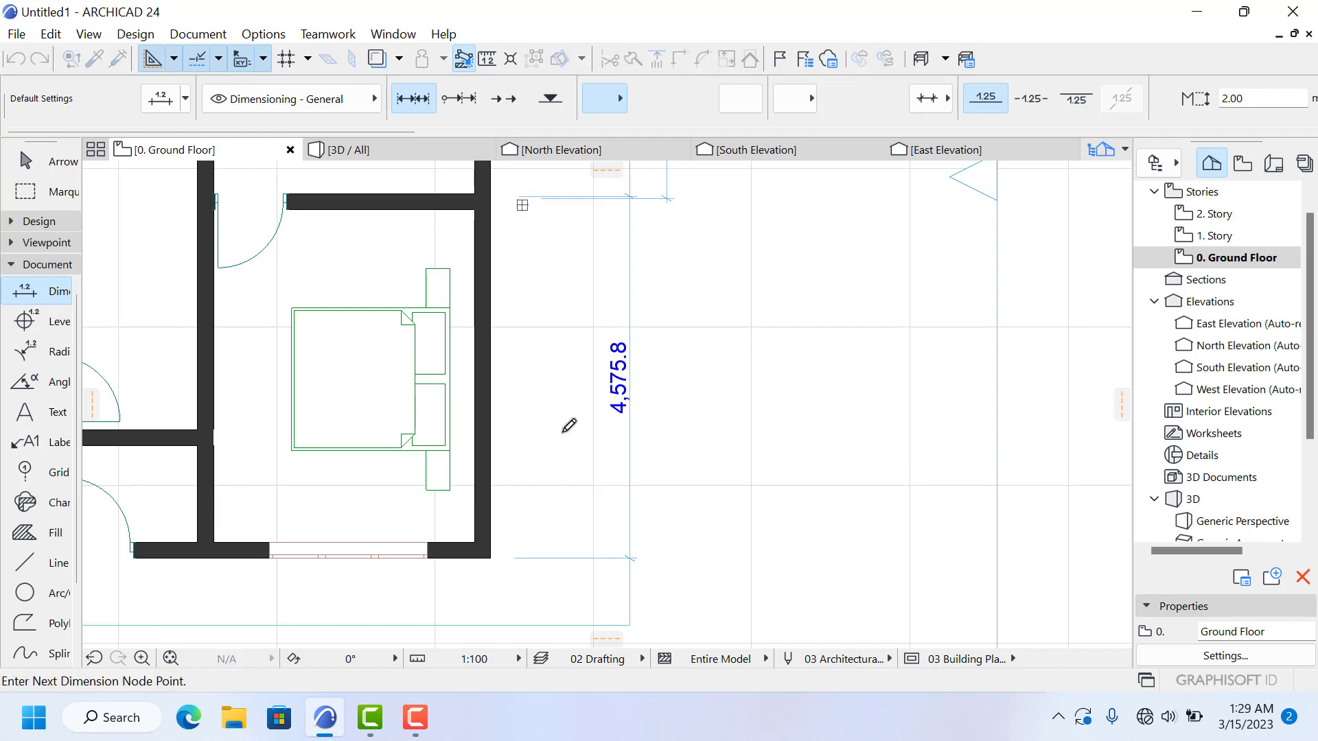
click(513, 557)
right_click(515, 553)
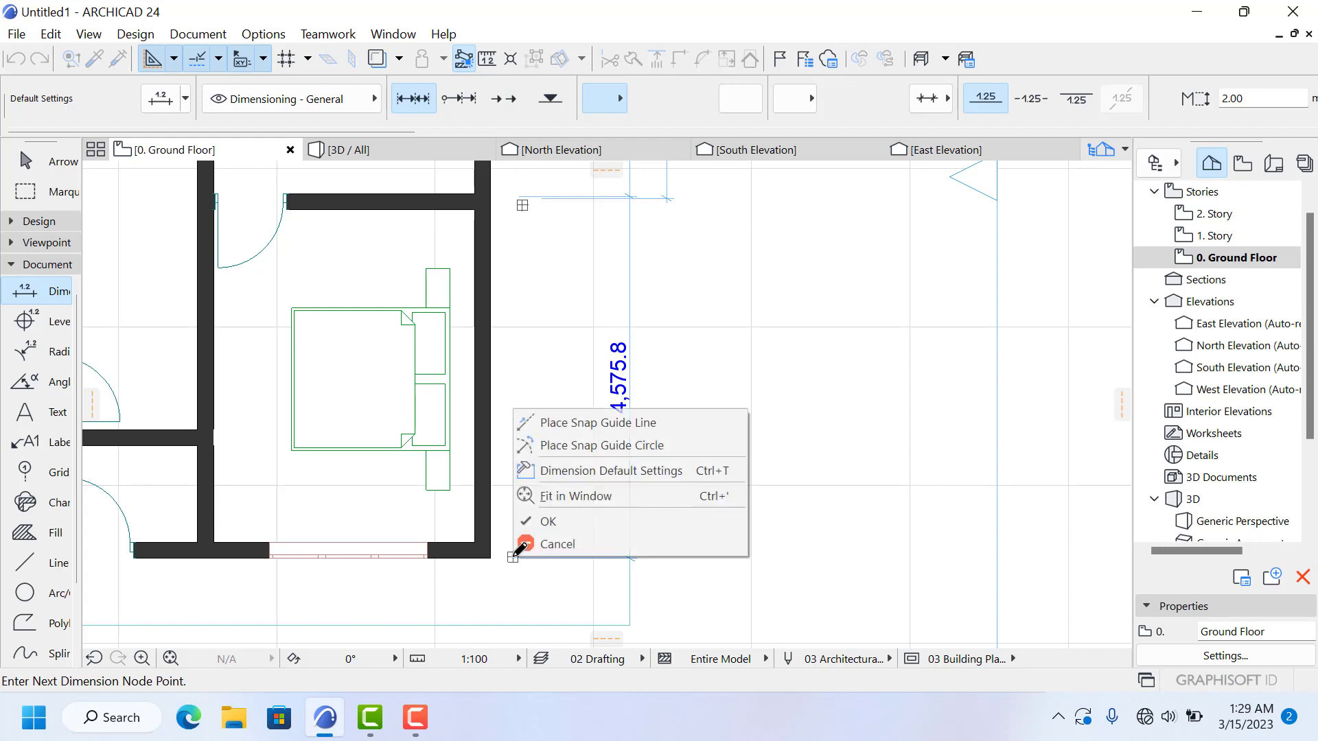
click(549, 521)
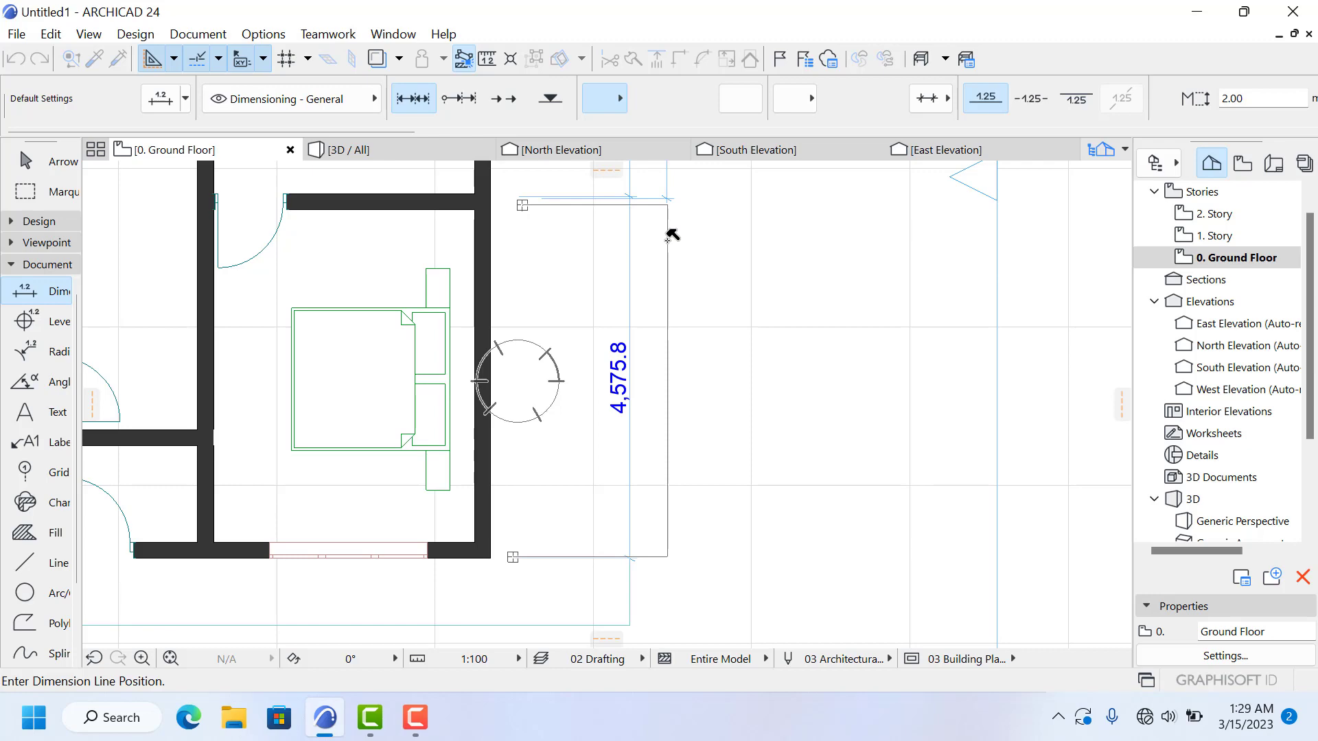
click(672, 235)
Step: Pick the northeast and southeast outer corners as the end points of an overall east side dimension and finish picking points
scroll(565, 435, down, 5)
scroll(561, 254, up, 3)
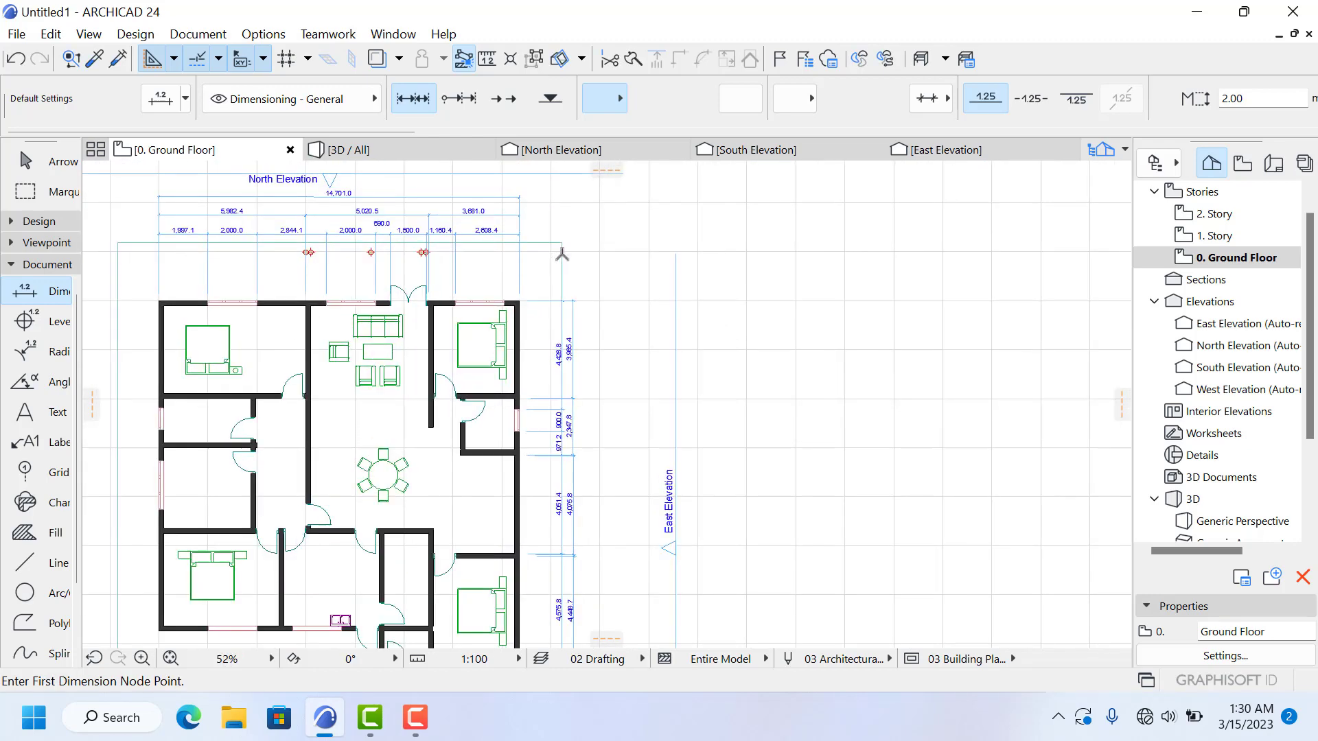
scroll(551, 292, up, 8)
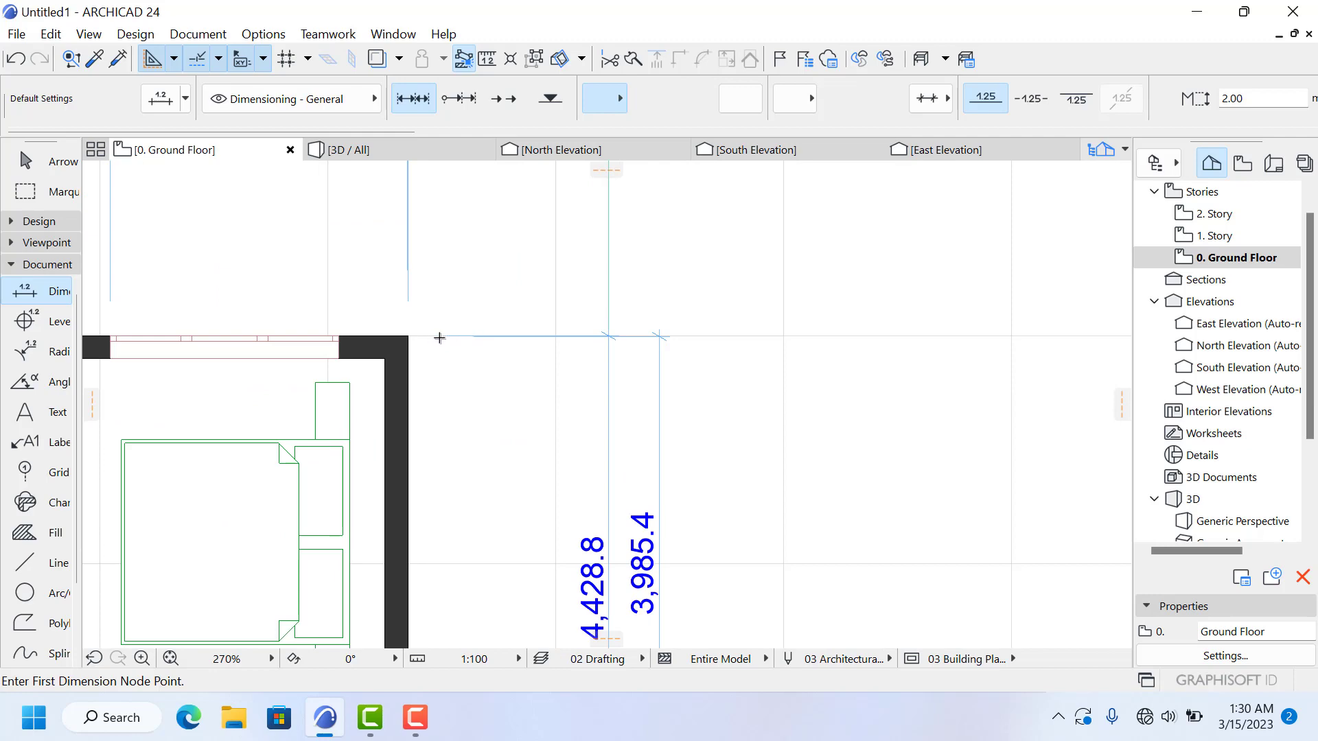
click(439, 338)
scroll(550, 335, down, 6)
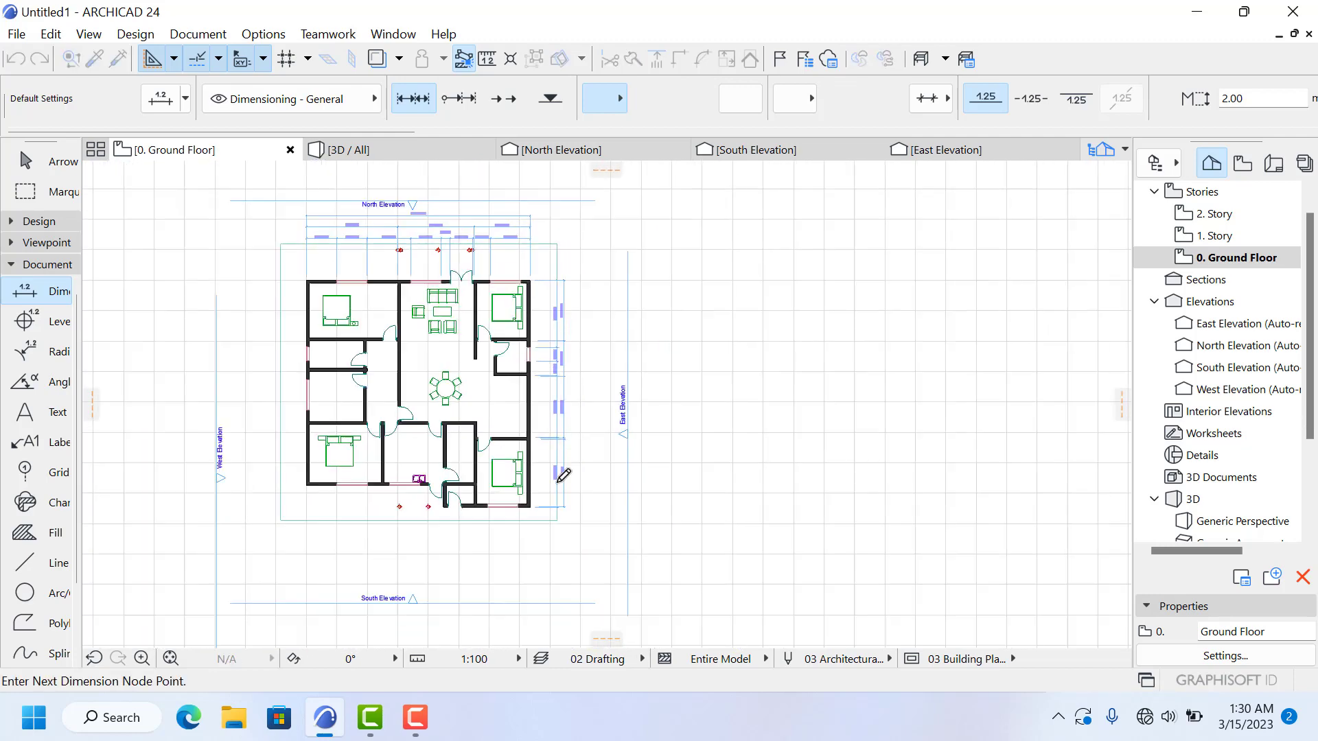
scroll(563, 475, up, 10)
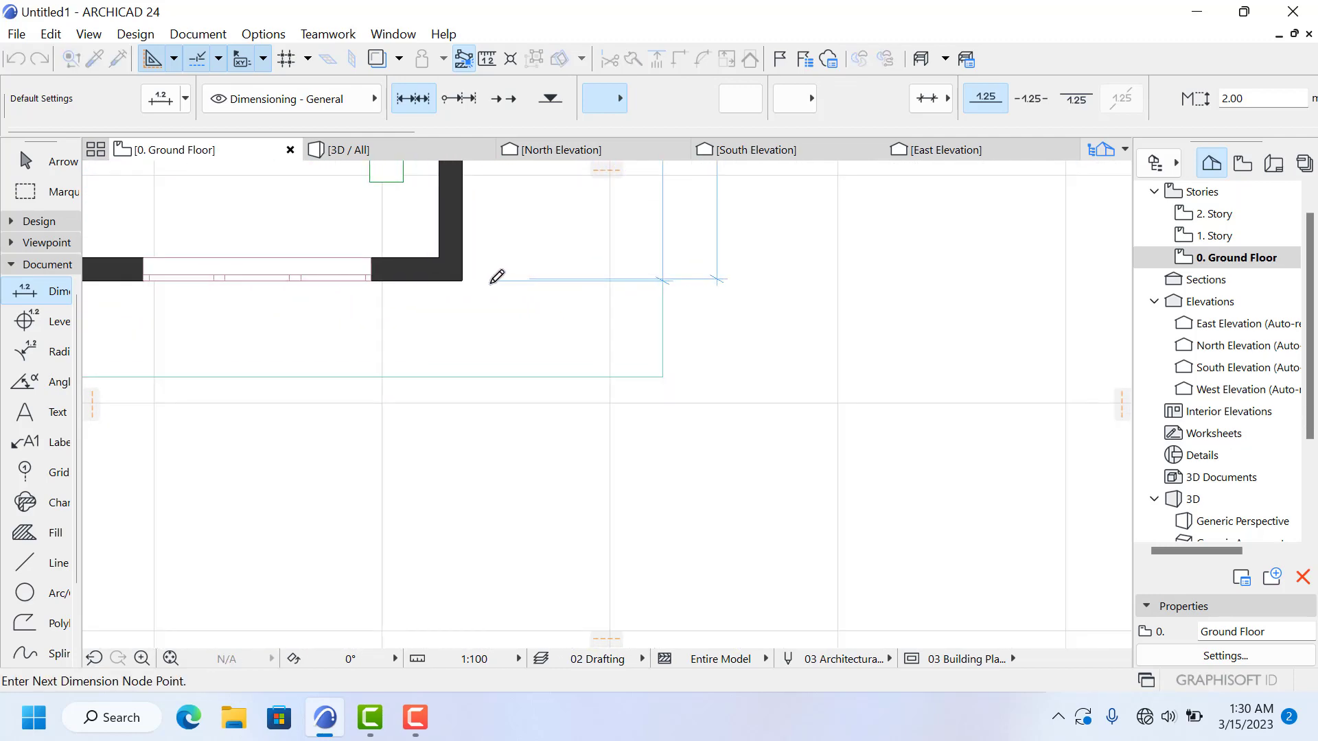
right_click(496, 279)
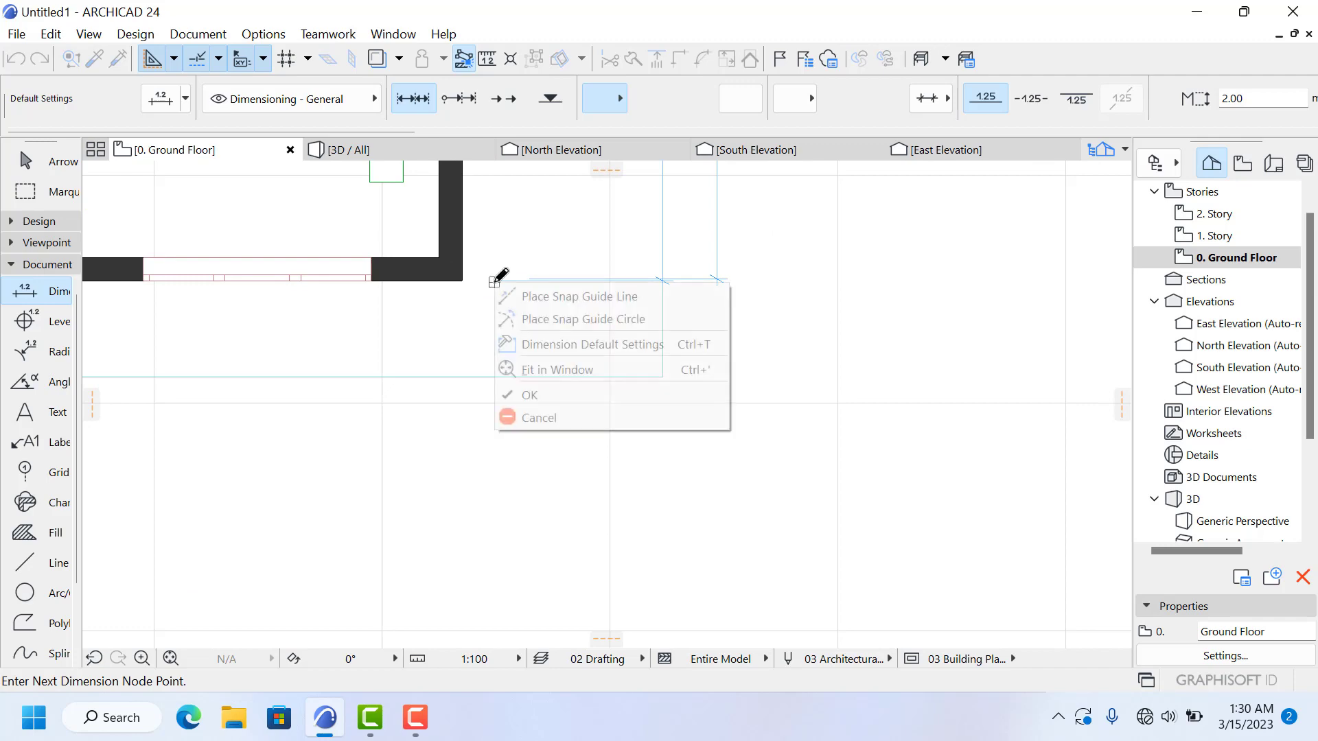
click(560, 398)
Step: Place the overall east side dimension line vertically between the two existing dimension rows and the East Elevation marker
scroll(499, 441, down, 3)
scroll(697, 290, down, 3)
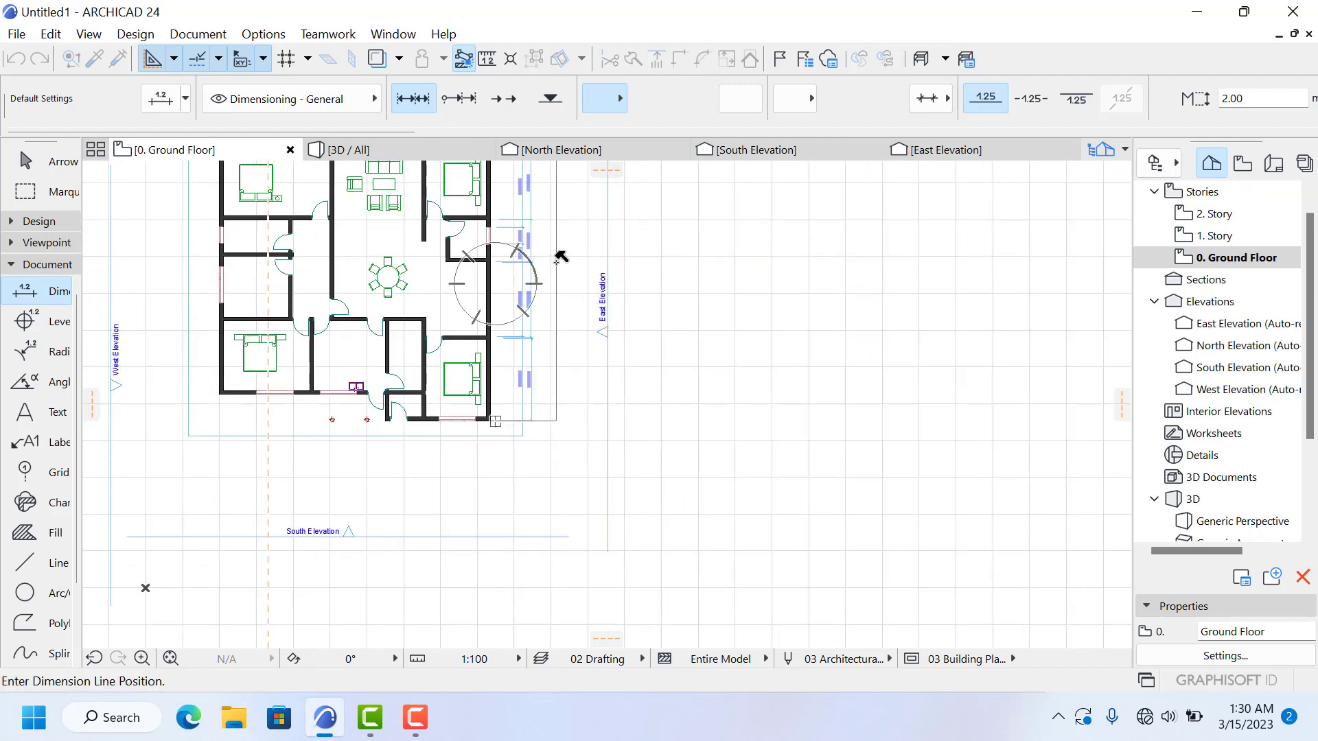
scroll(555, 328, down, 3)
scroll(549, 245, up, 4)
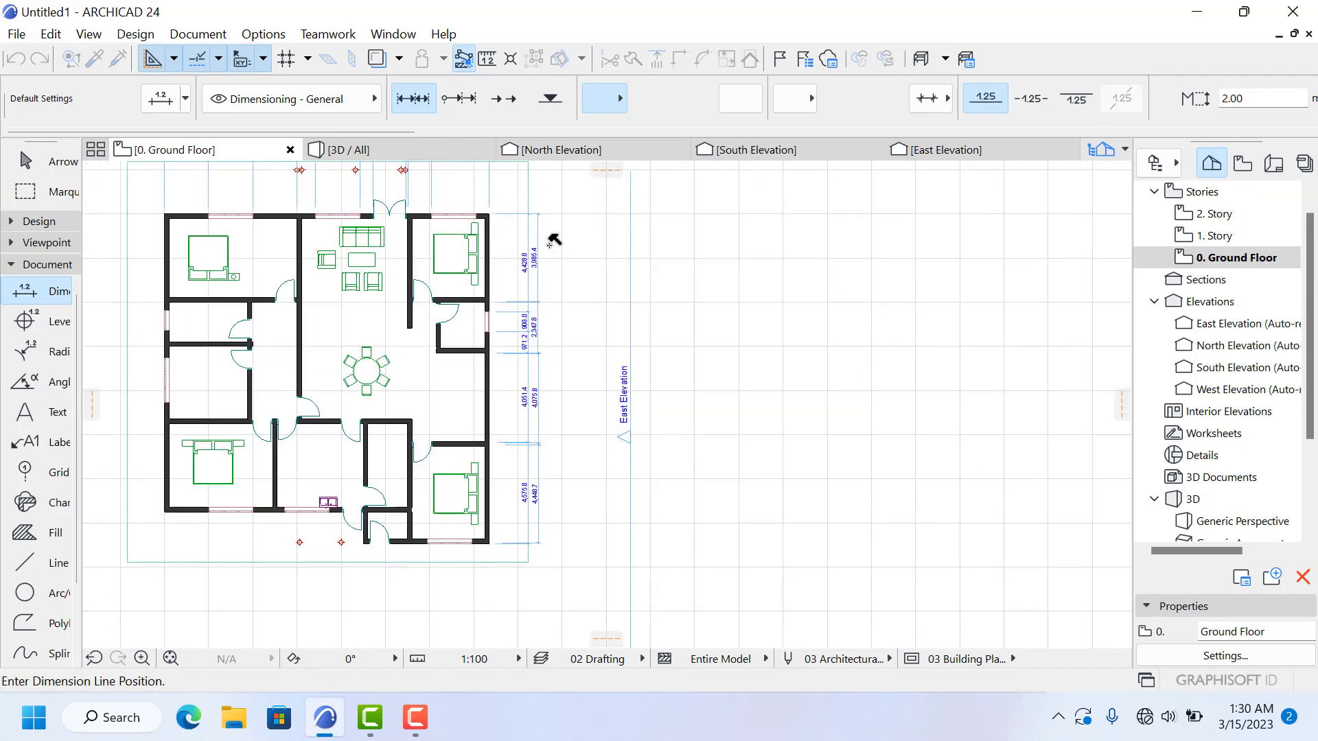
click(558, 292)
Step: Examine the three rows of east side dimensions against the rest of the floor plan
scroll(591, 316, up, 3)
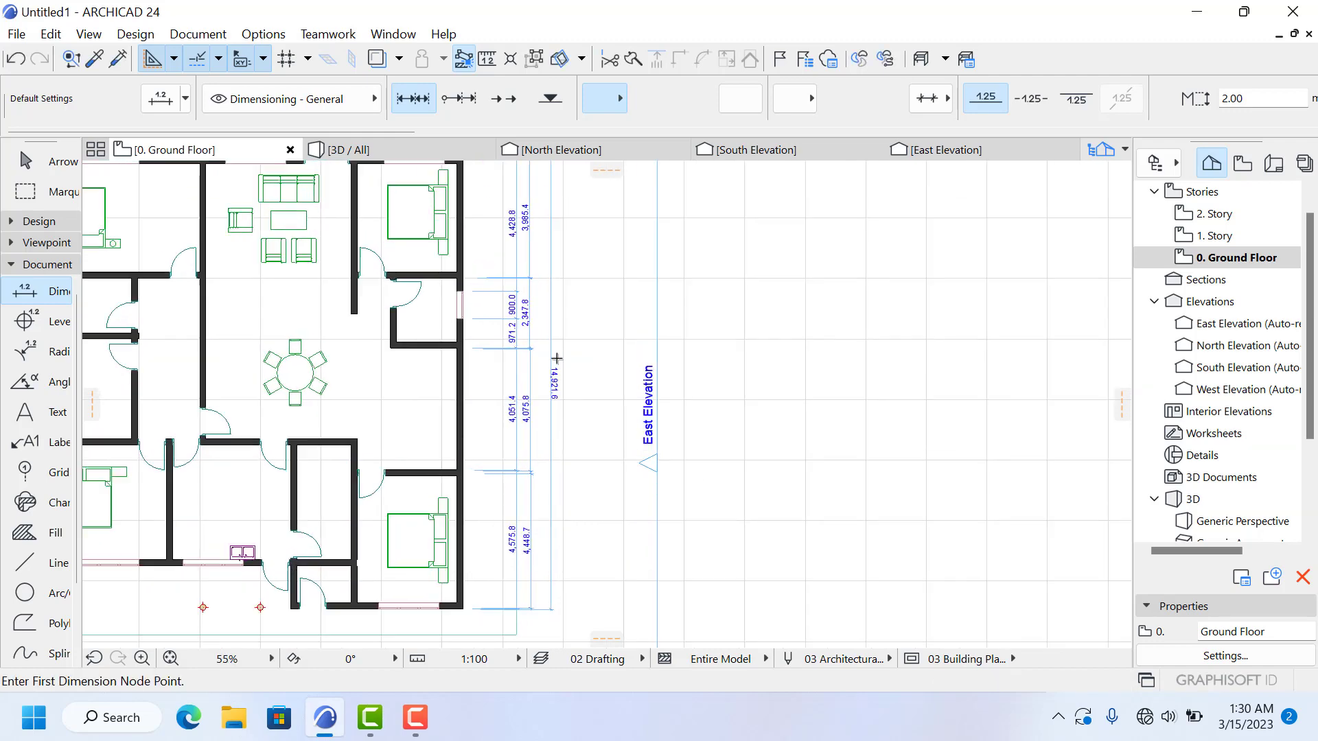
scroll(625, 337, down, 4)
scroll(597, 350, up, 2)
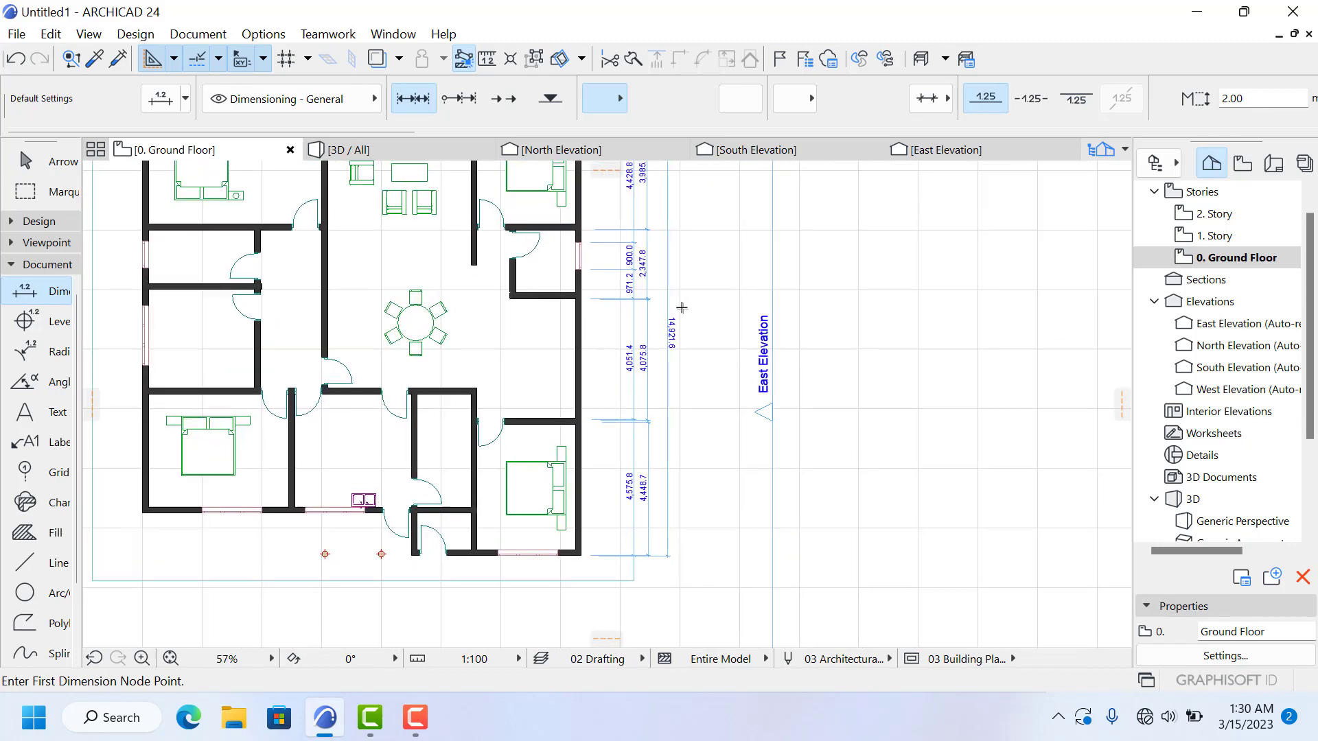
scroll(590, 360, down, 3)
scroll(586, 366, up, 3)
scroll(789, 533, down, 3)
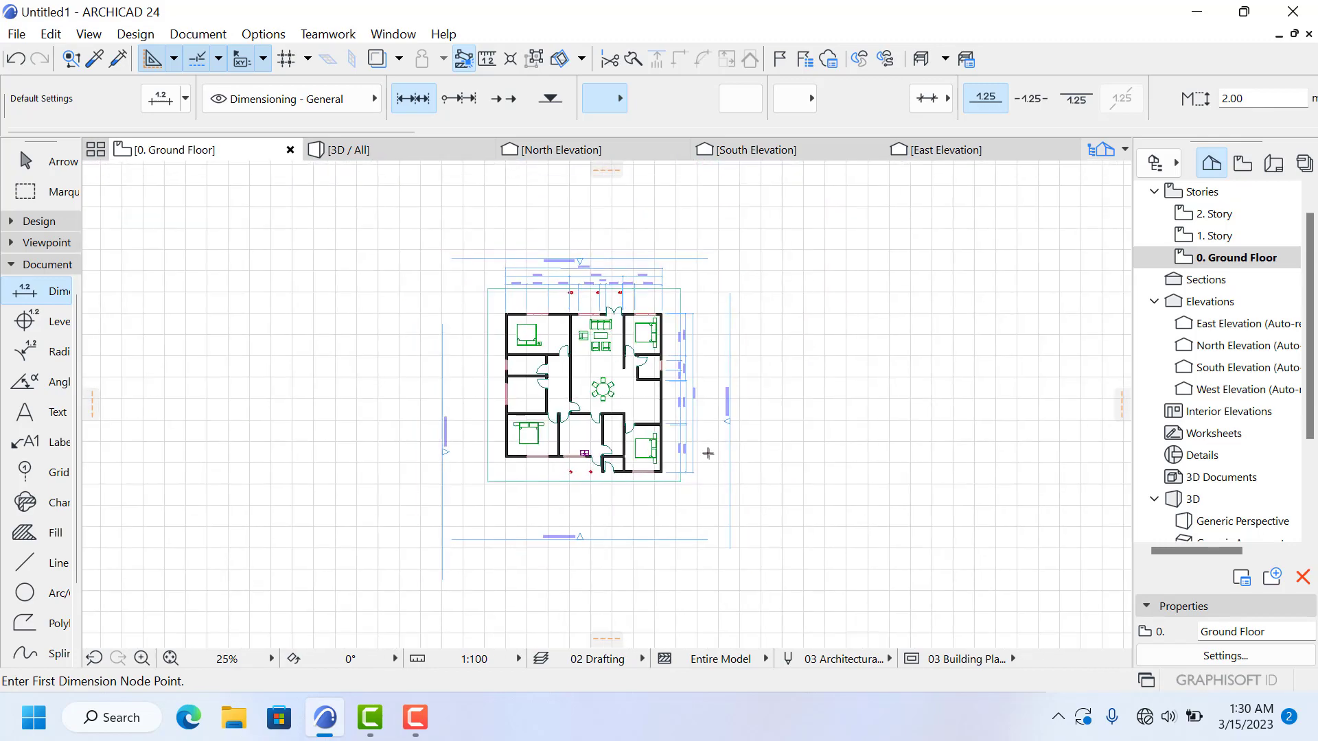
scroll(707, 453, up, 3)
scroll(585, 302, up, 3)
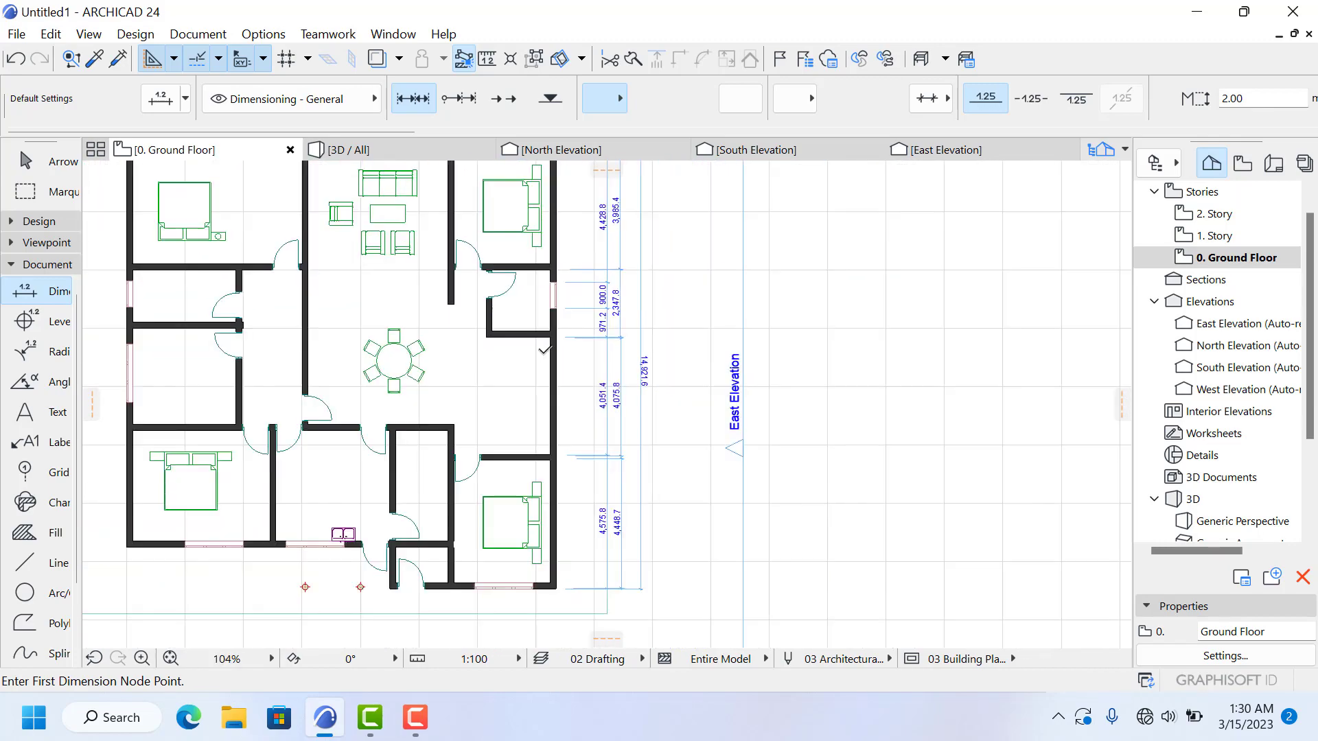
Step: Start a south side dimension chain at the southeast outer corner and add both edges of the southeast bedroom window
scroll(480, 288, down, 6)
scroll(421, 241, up, 2)
scroll(421, 240, up, 5)
scroll(468, 300, down, 2)
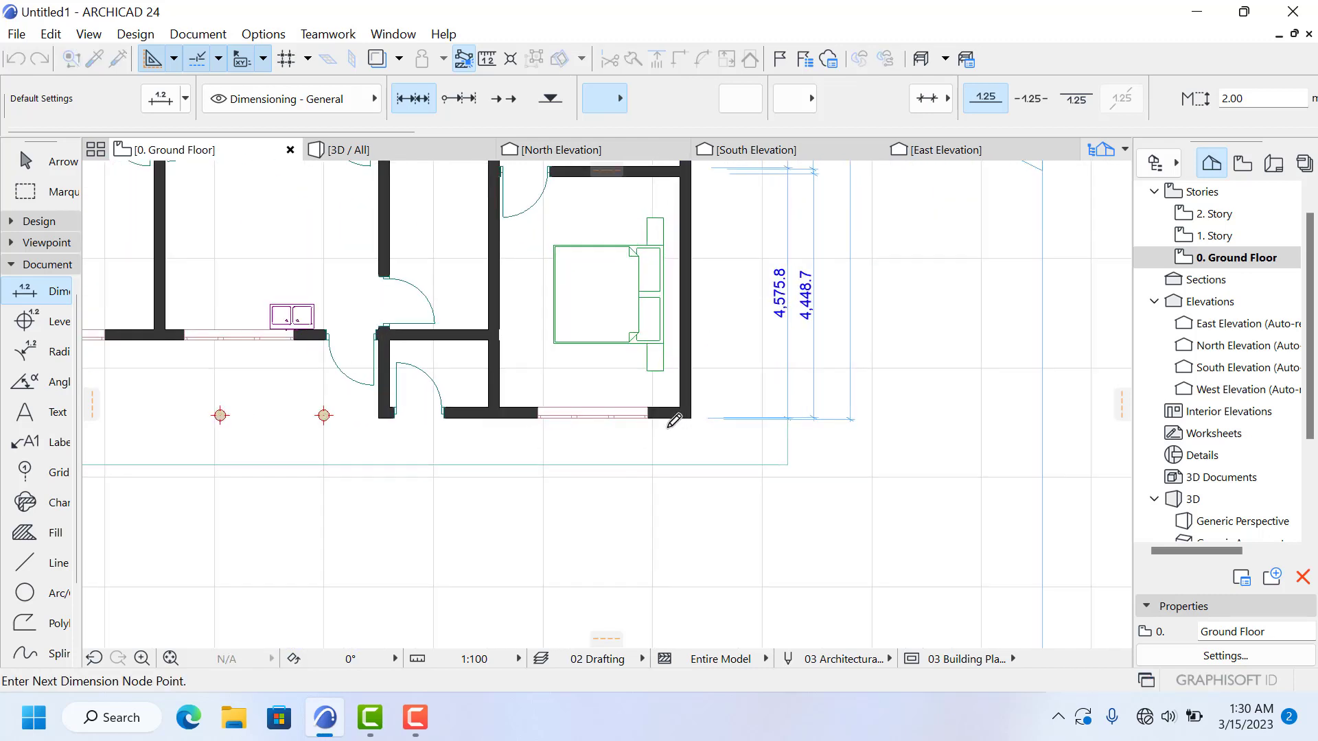
scroll(666, 425, up, 5)
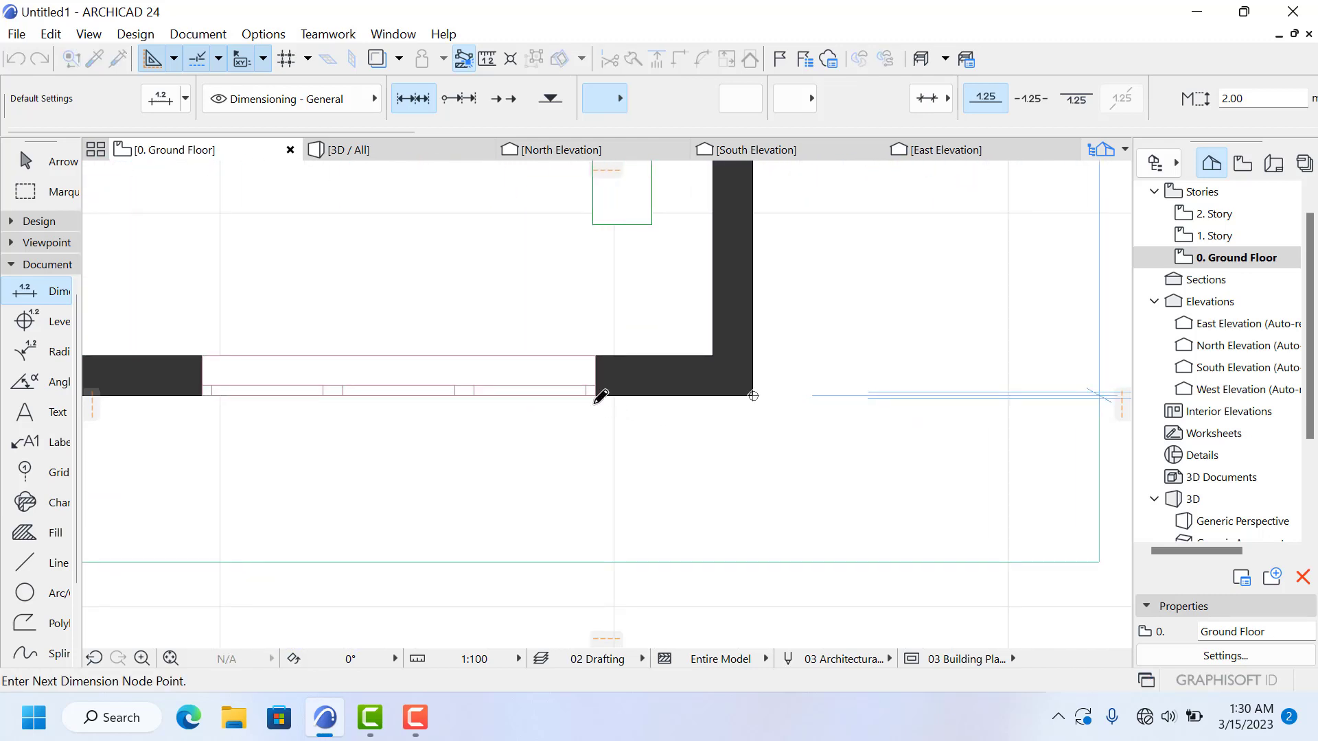
scroll(670, 400, down, 2)
scroll(432, 435, up, 2)
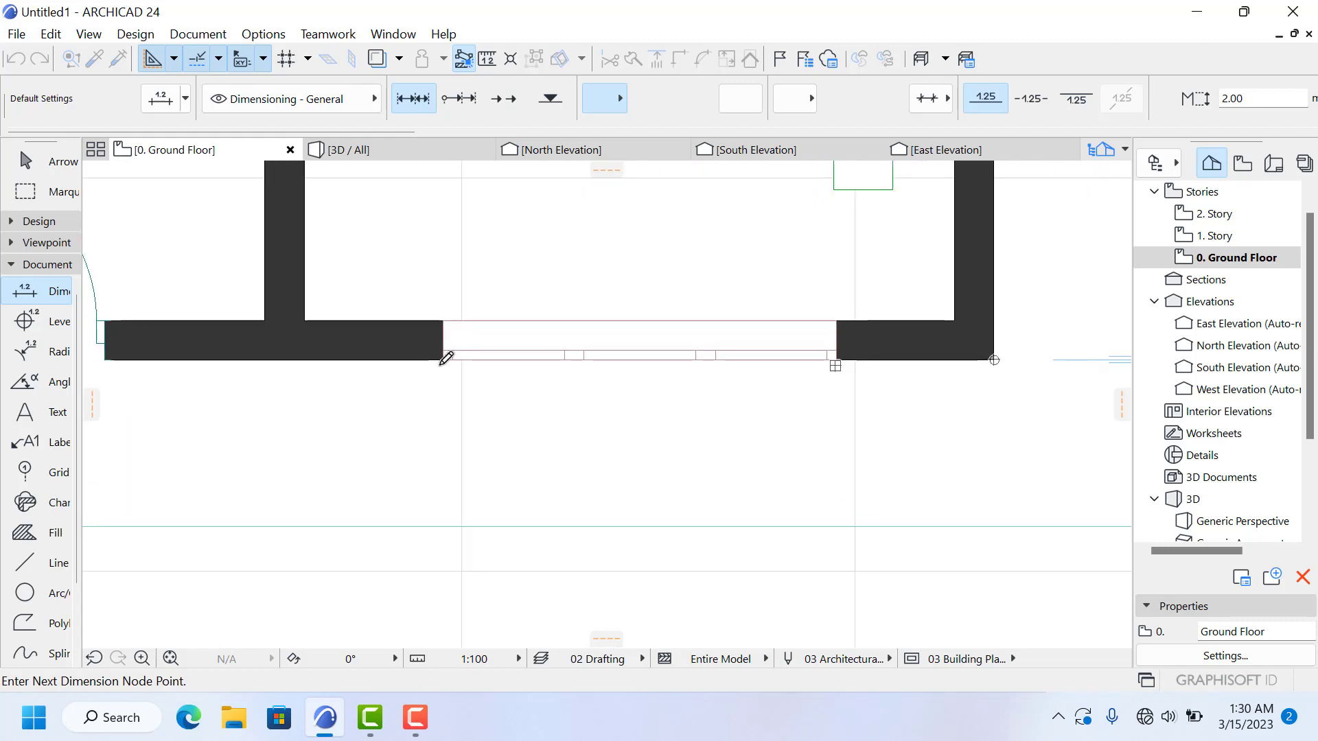
scroll(535, 395, down, 2)
scroll(400, 392, up, 5)
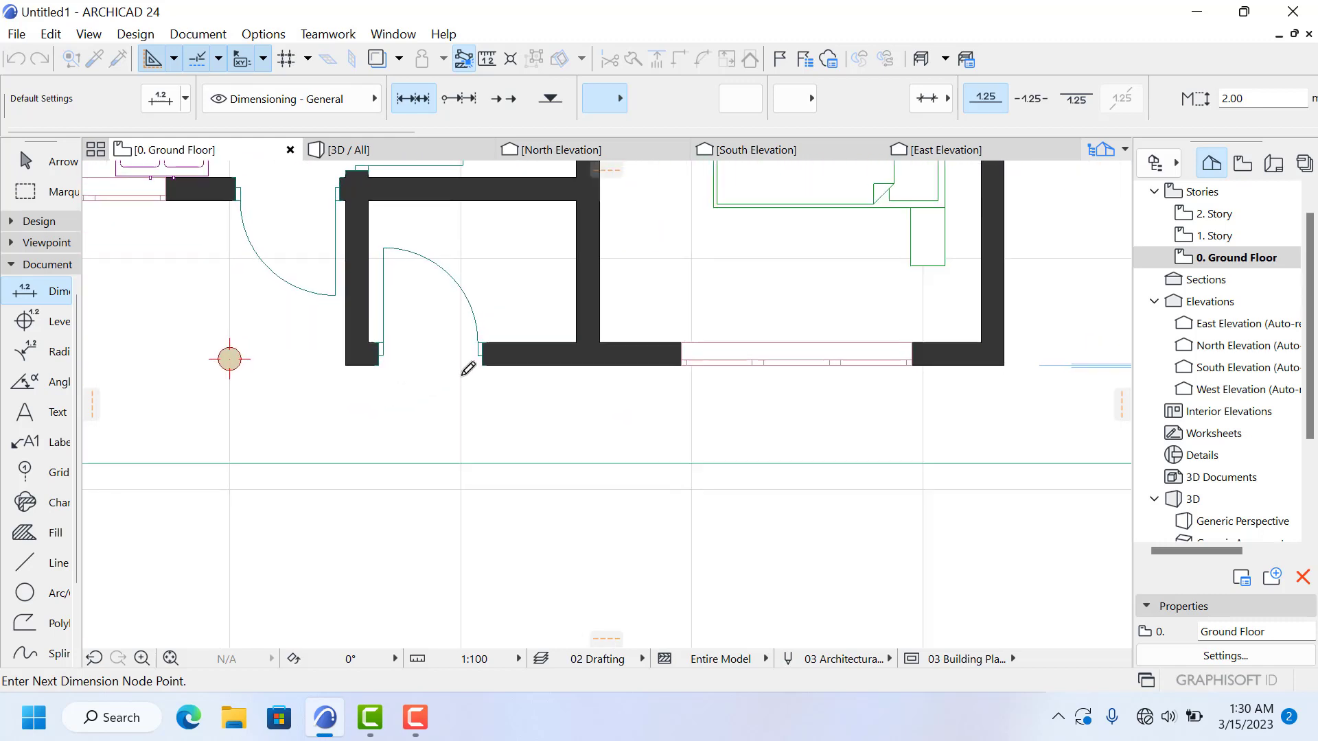
Step: Add both edges of the small room's south door and that room's southwest outer corner to the chain, and finish picking points
click(505, 355)
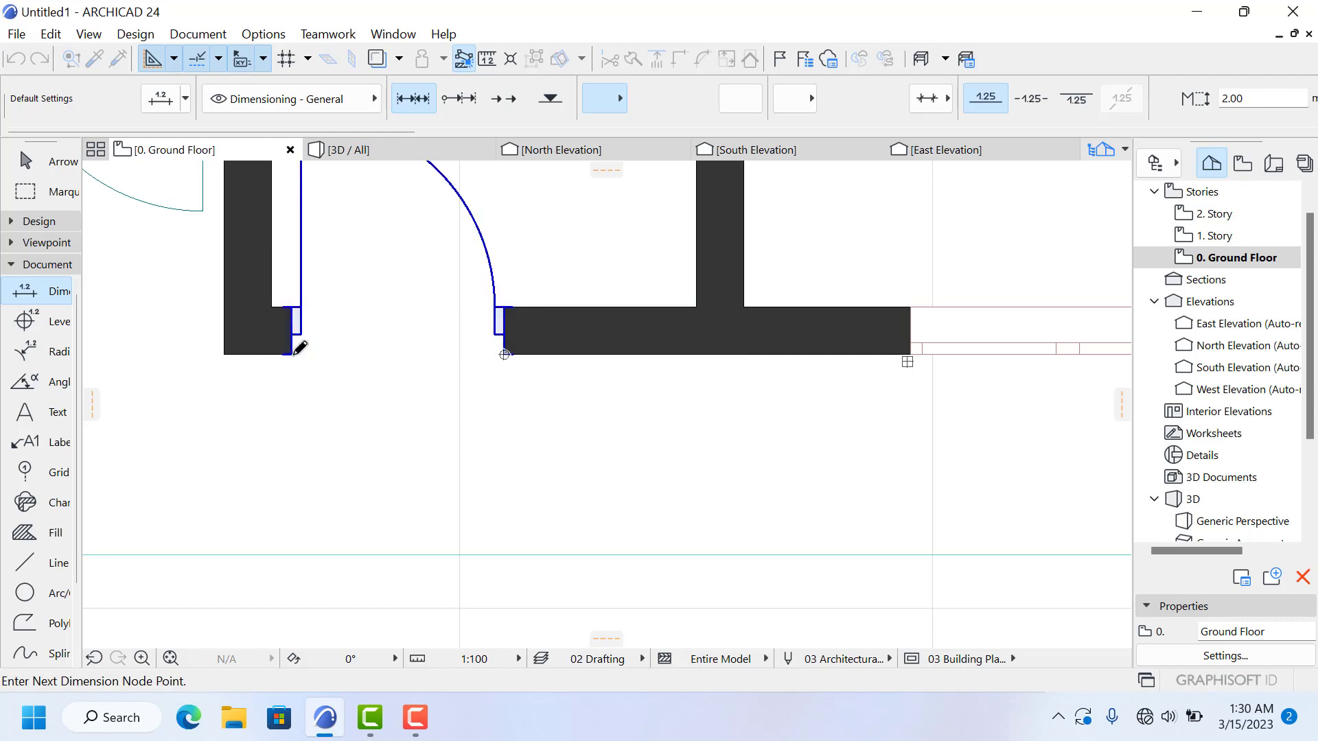
scroll(322, 370, down, 2)
scroll(341, 356, up, 4)
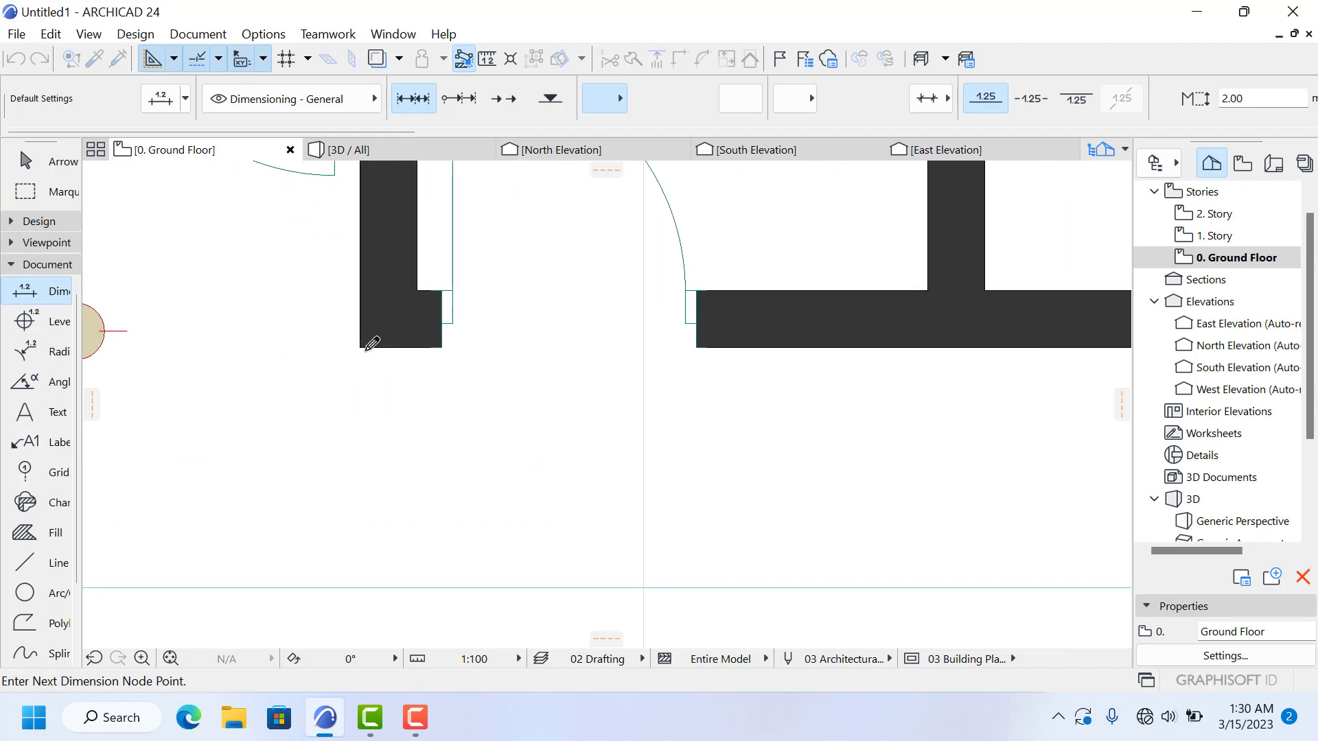
click(359, 348)
scroll(400, 341, down, 3)
scroll(400, 341, down, 2)
scroll(839, 370, up, 1)
scroll(848, 364, up, 2)
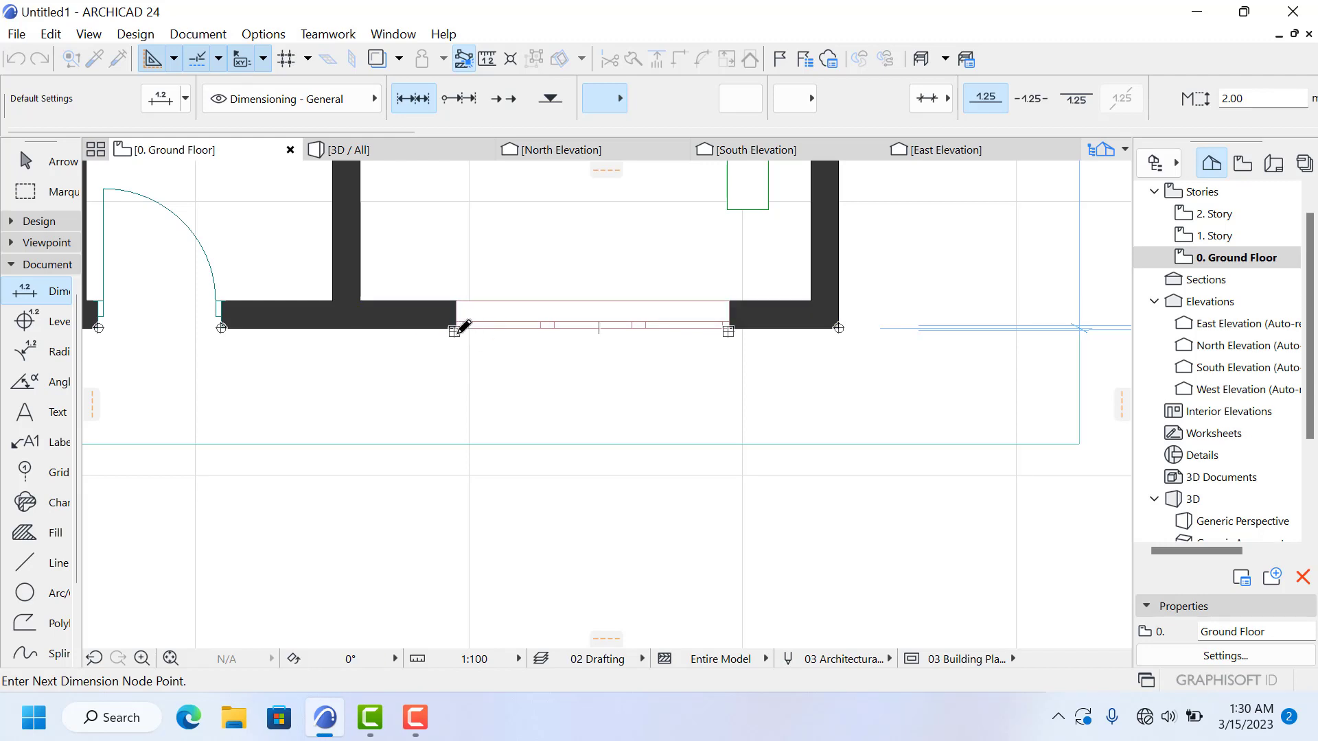
right_click(458, 331)
click(485, 448)
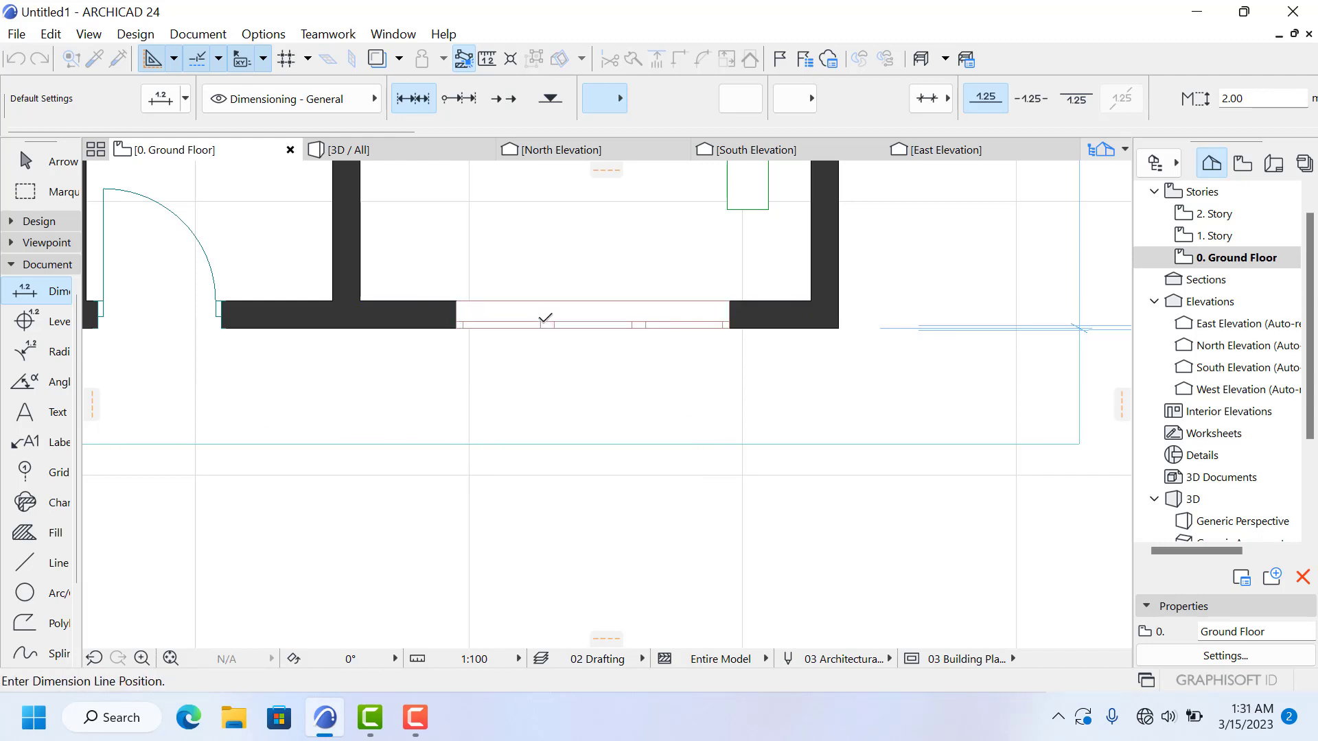
Step: Place the dimension line horizontally just south of the southeast bedroom wall, inside the thin outline around the building
scroll(546, 318, down, 4)
scroll(469, 376, up, 2)
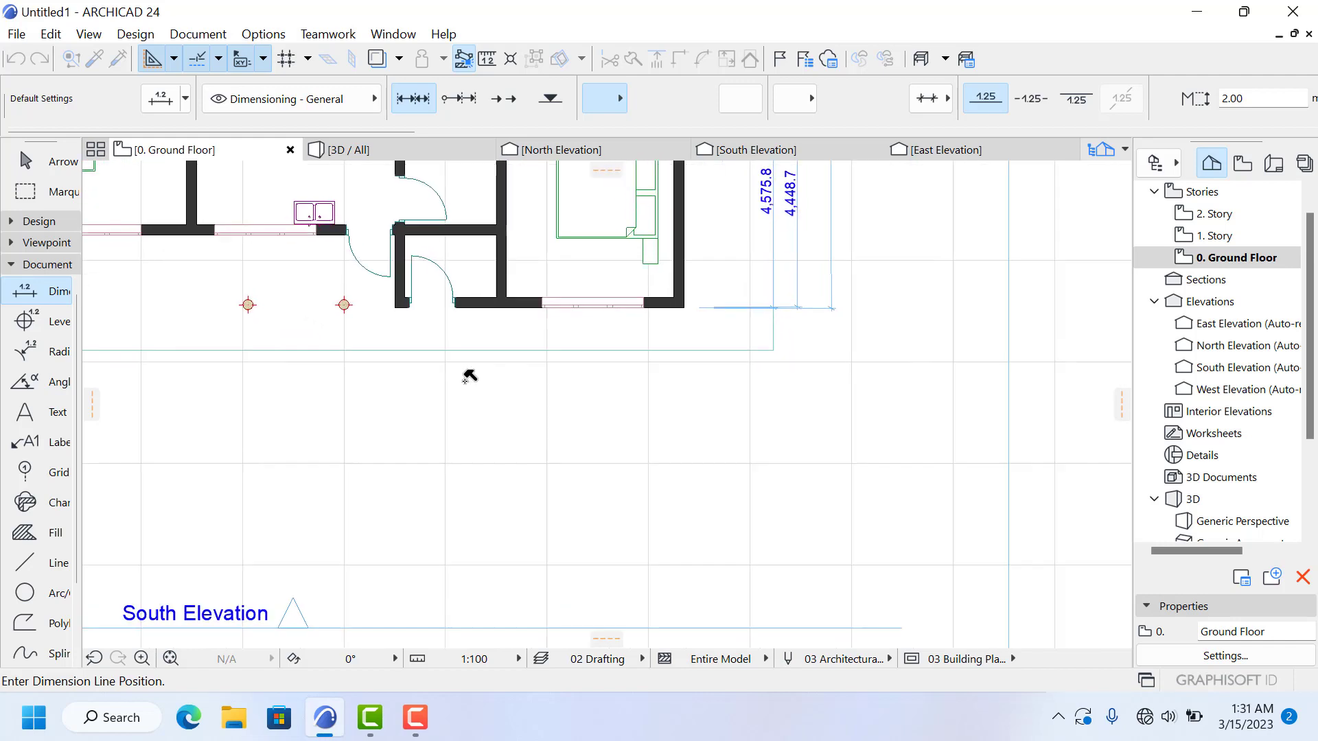
scroll(469, 377, up, 3)
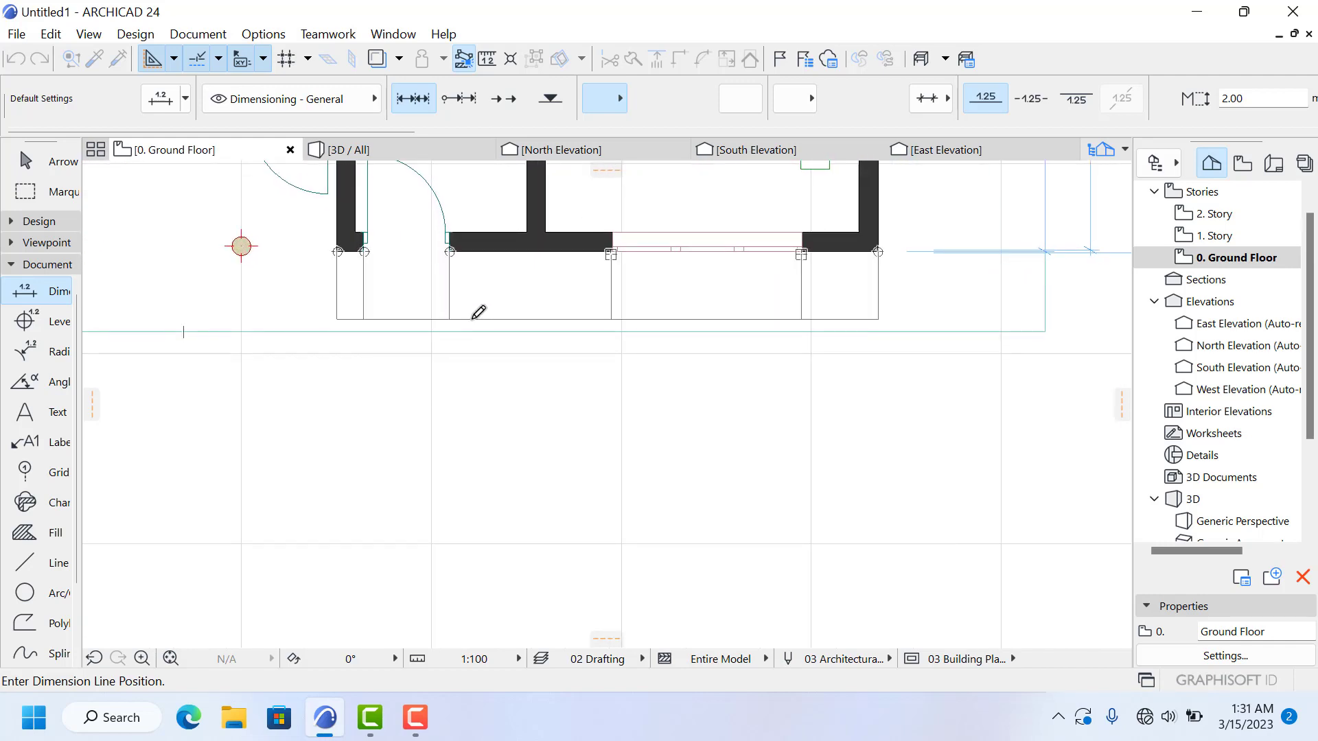
click(477, 310)
Step: Start a second south side dimension chain by picking both edges of the exterior door beside the kitchen sink
scroll(539, 398, down, 2)
scroll(539, 397, up, 2)
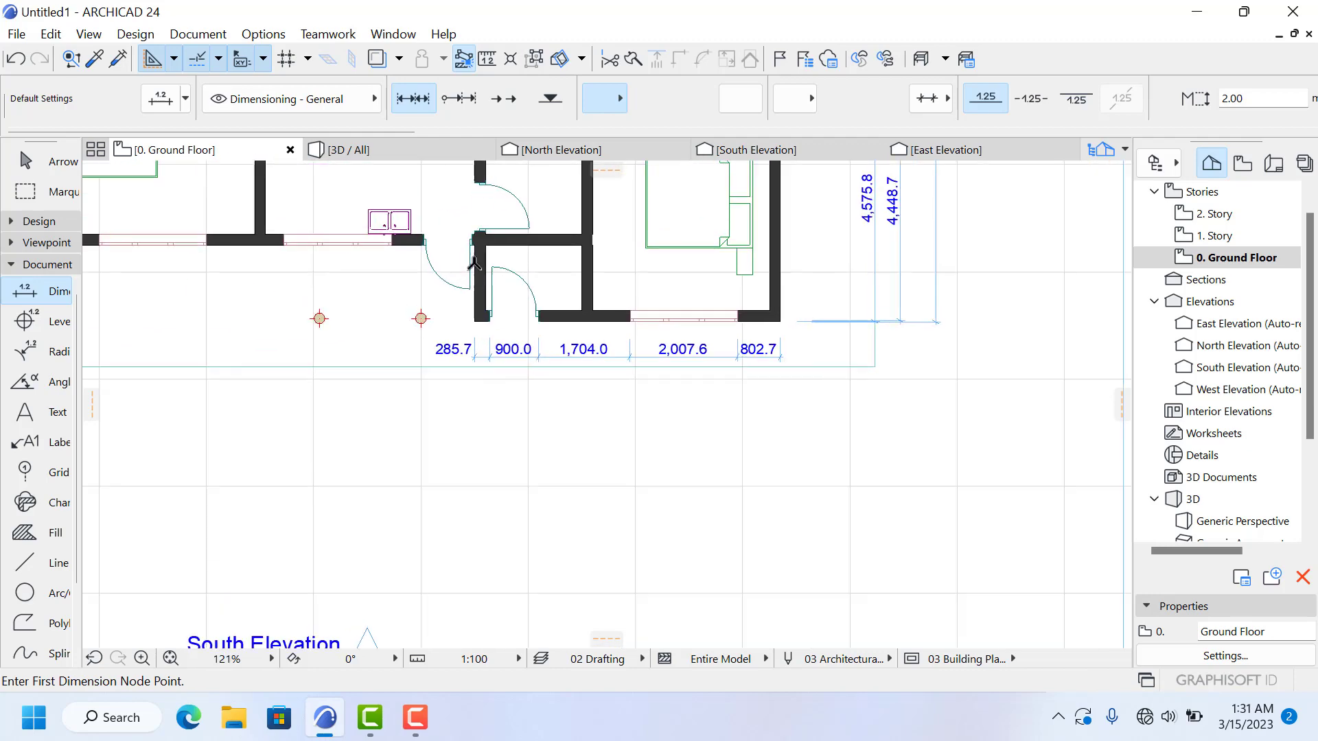
scroll(681, 432, up, 3)
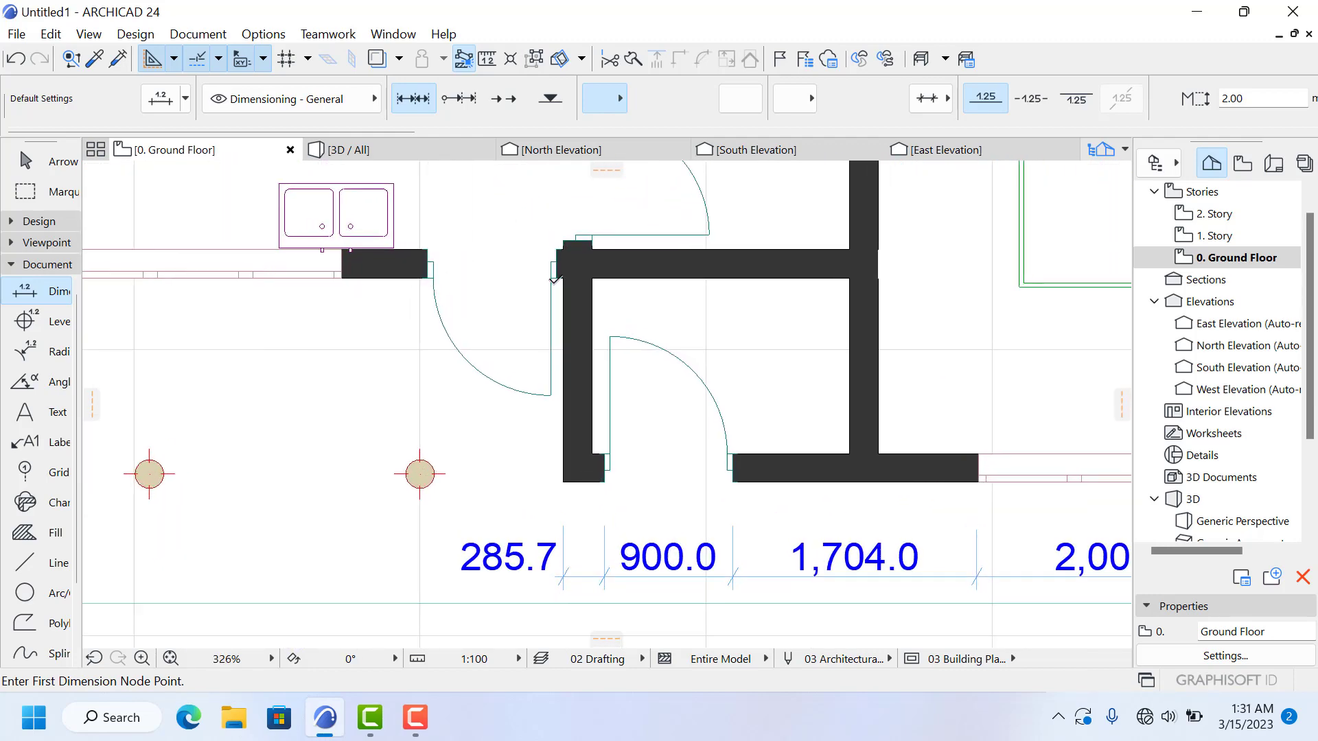
scroll(554, 267, up, 2)
click(558, 276)
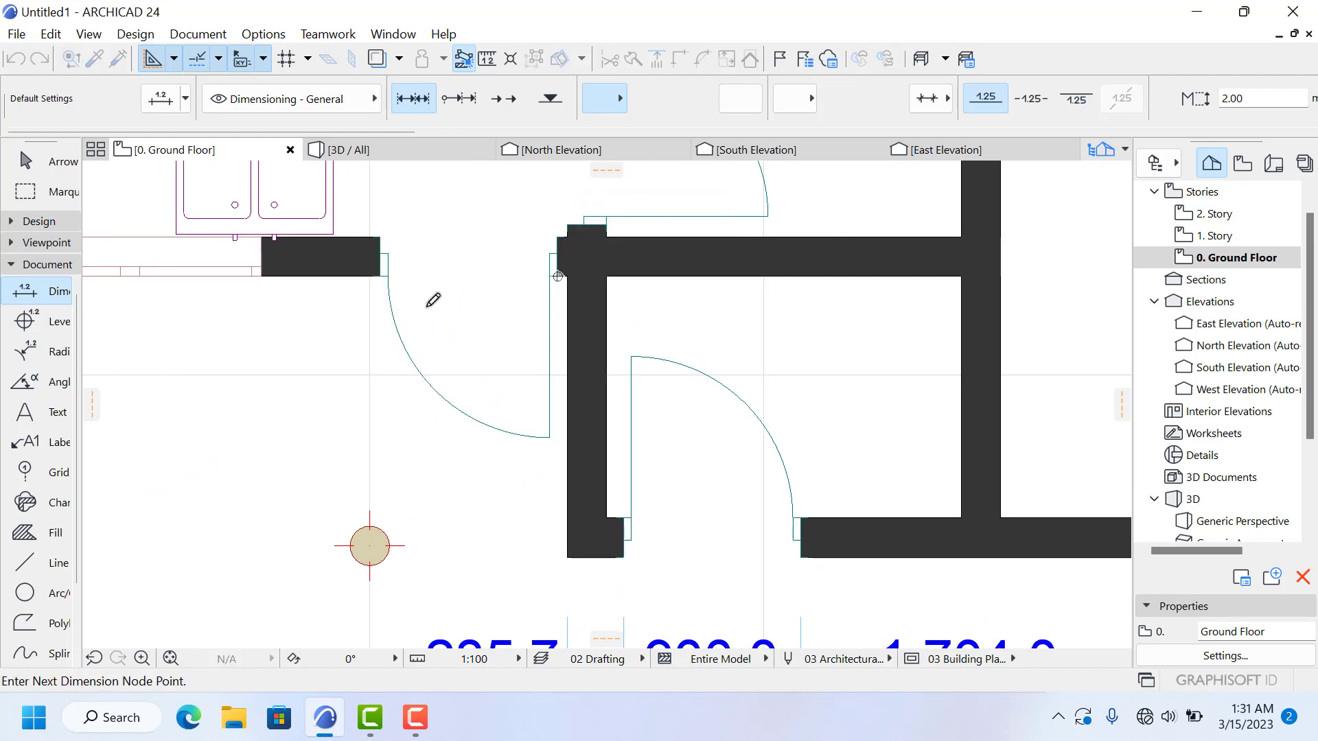
scroll(432, 297, up, 2)
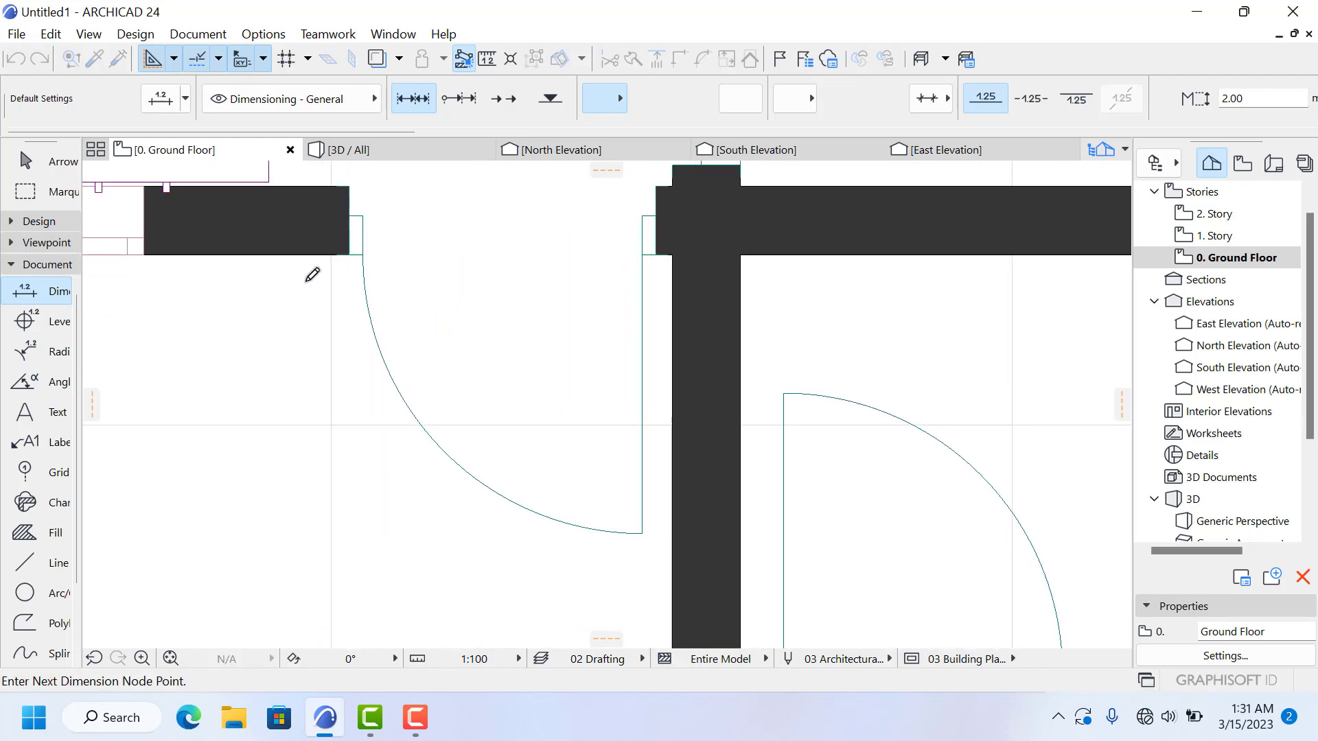
click(350, 255)
Step: Add both edges of the kitchen window along the south wall to the dimension chain
scroll(507, 243, down, 4)
scroll(350, 257, up, 3)
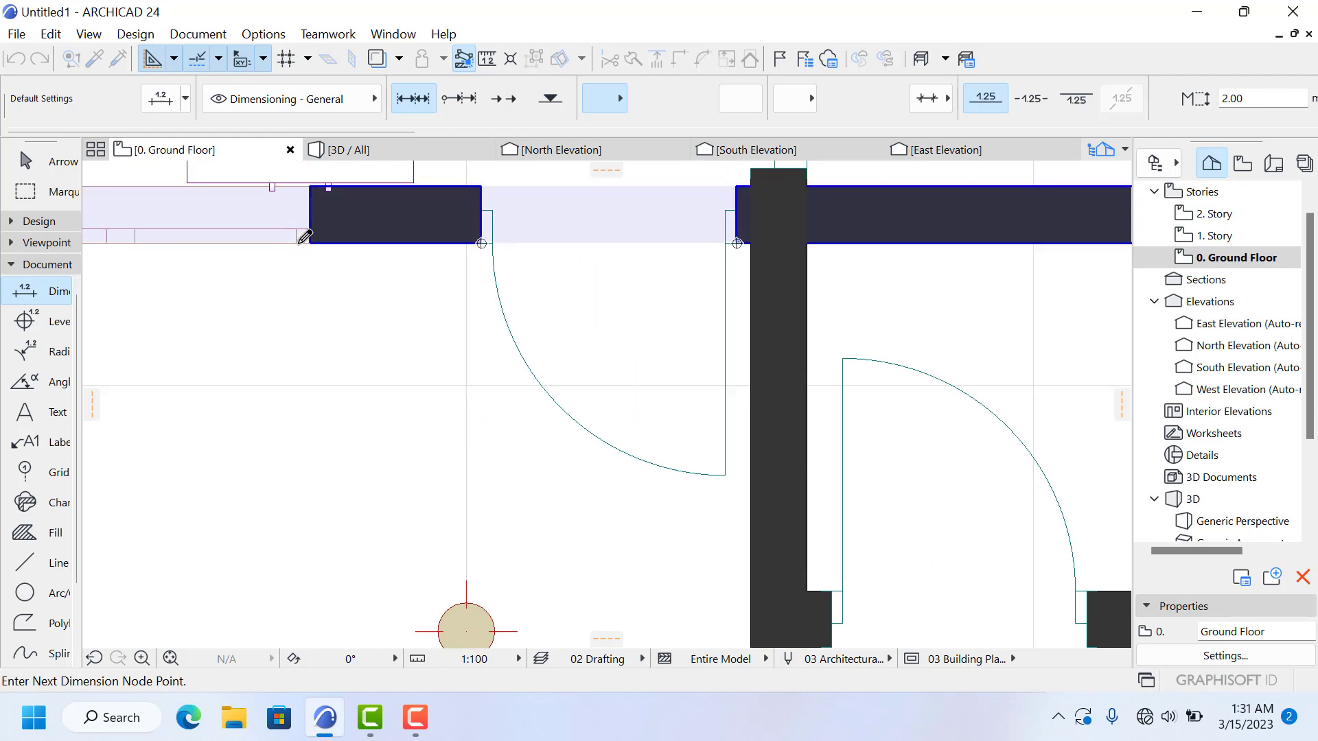
scroll(538, 223, down, 3)
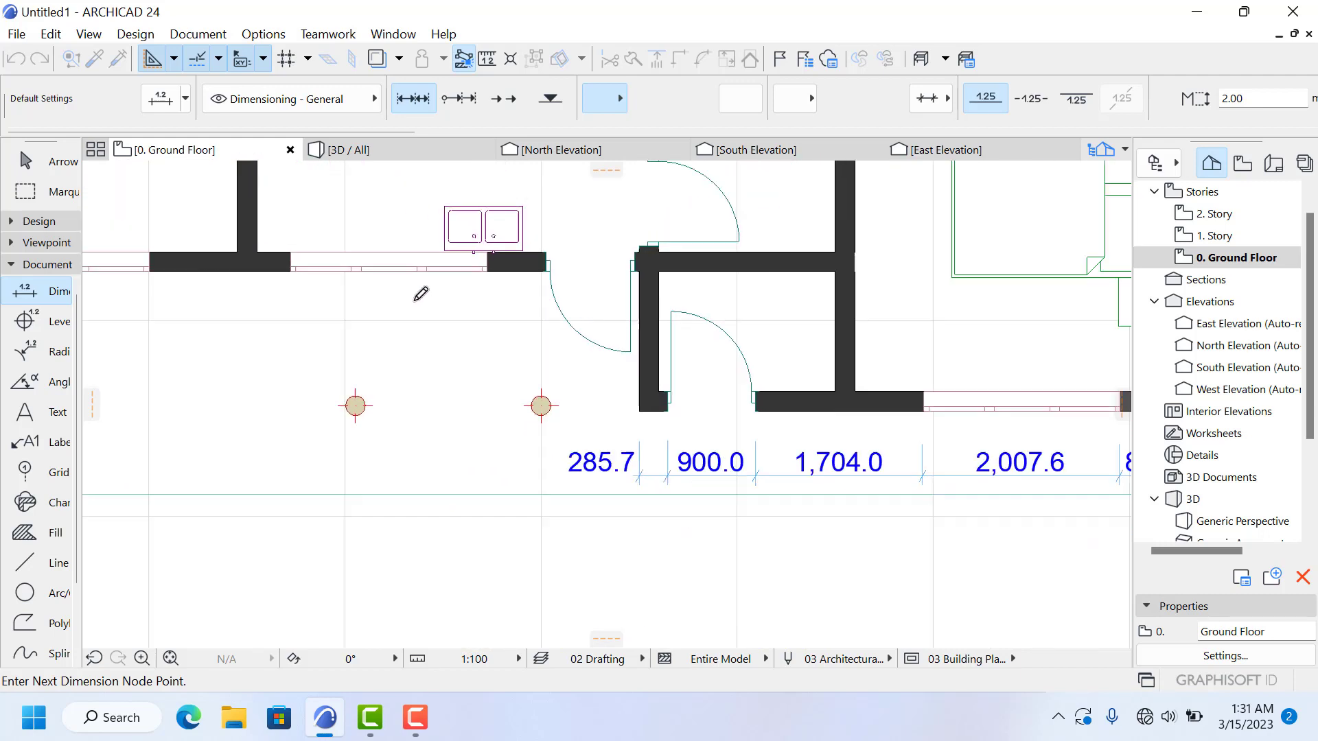
scroll(294, 259, up, 3)
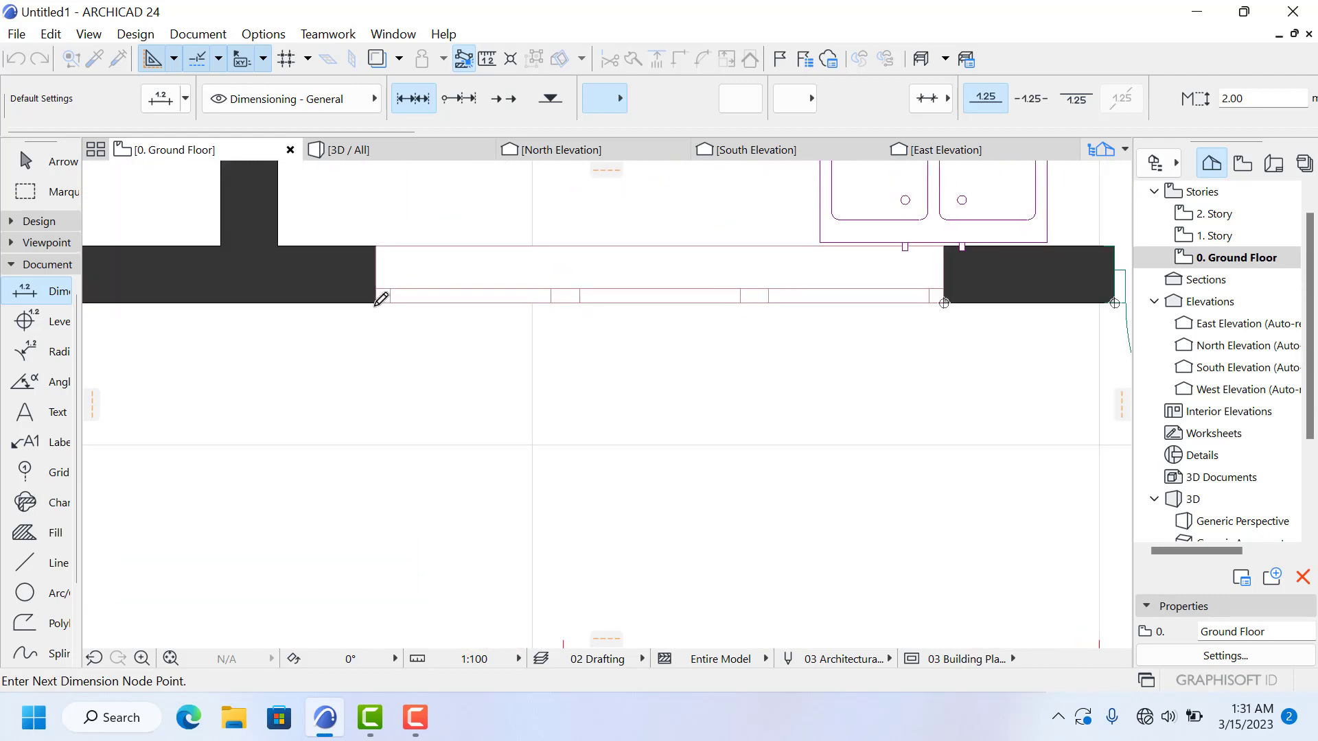
Step: Add both edges of the southwest bedroom window and the southwest outer corner to the chain, and finish picking points
scroll(547, 329, down, 5)
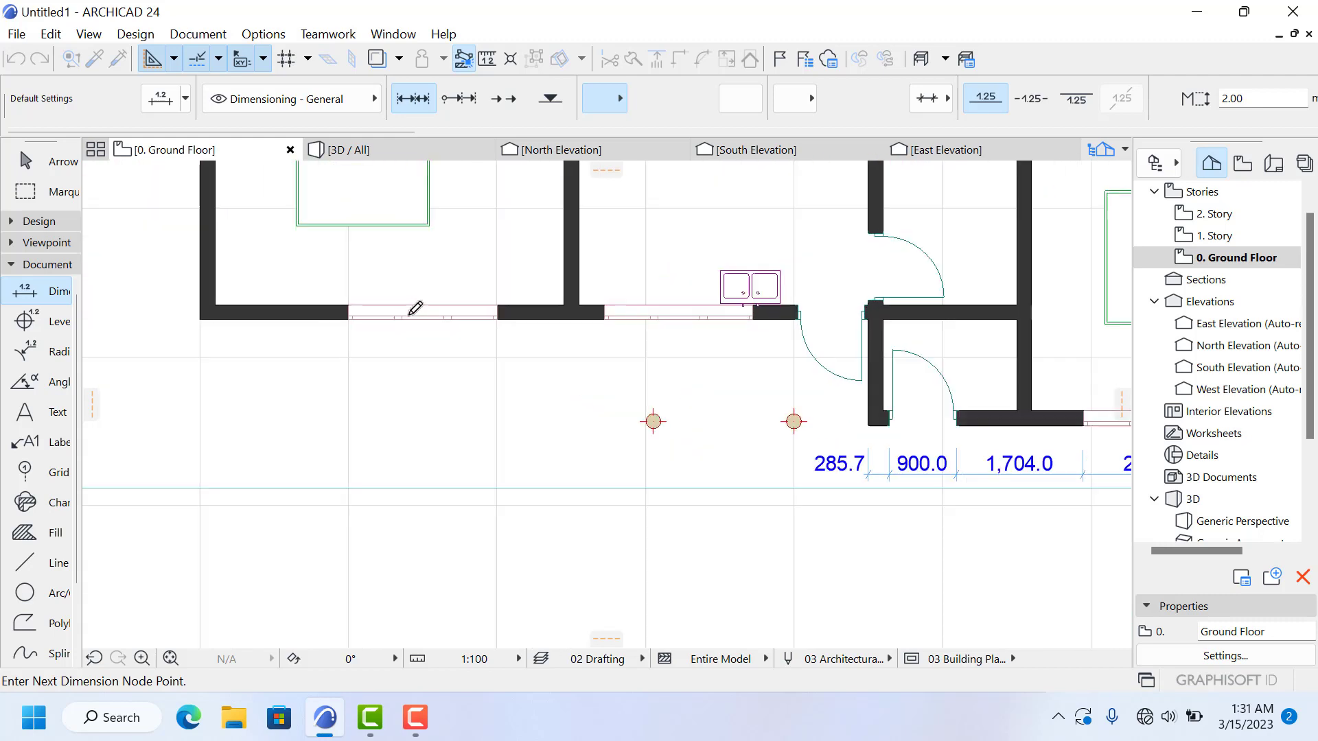
scroll(415, 308, up, 5)
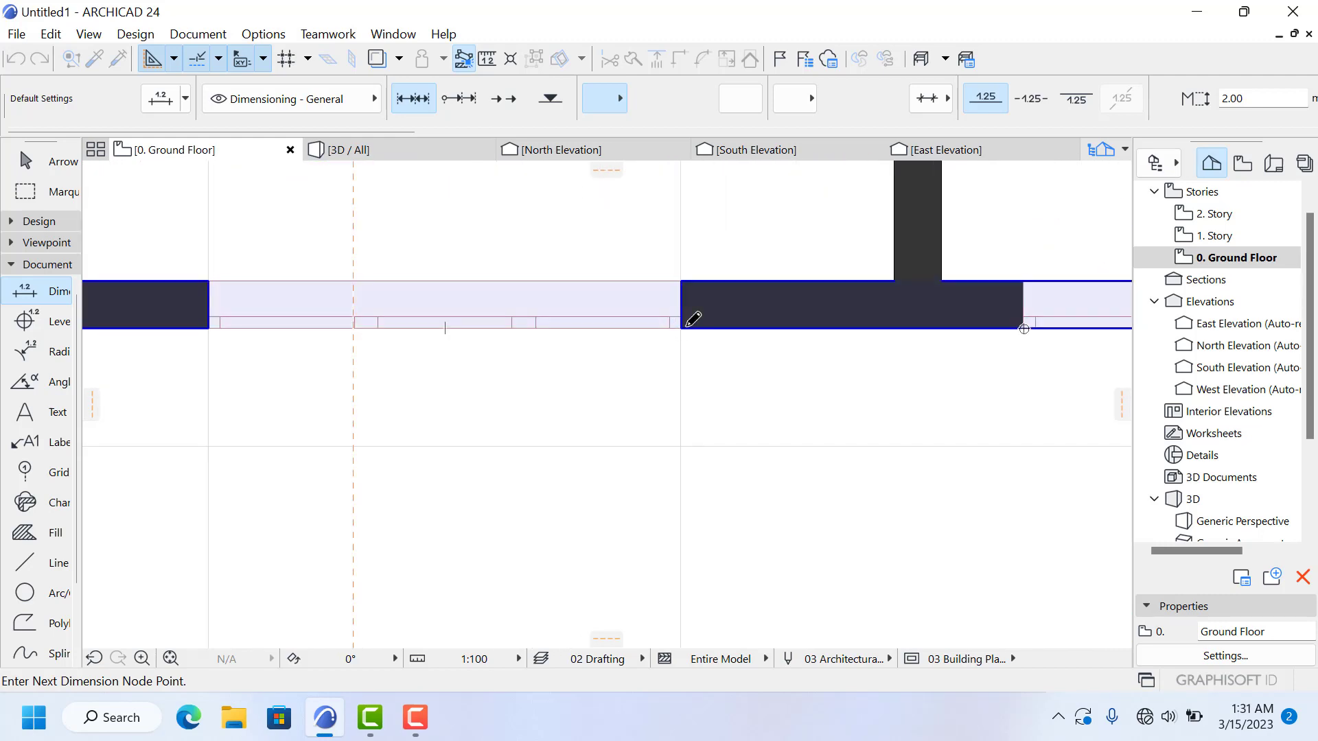
click(681, 328)
scroll(703, 327, down, 5)
scroll(500, 318, up, 5)
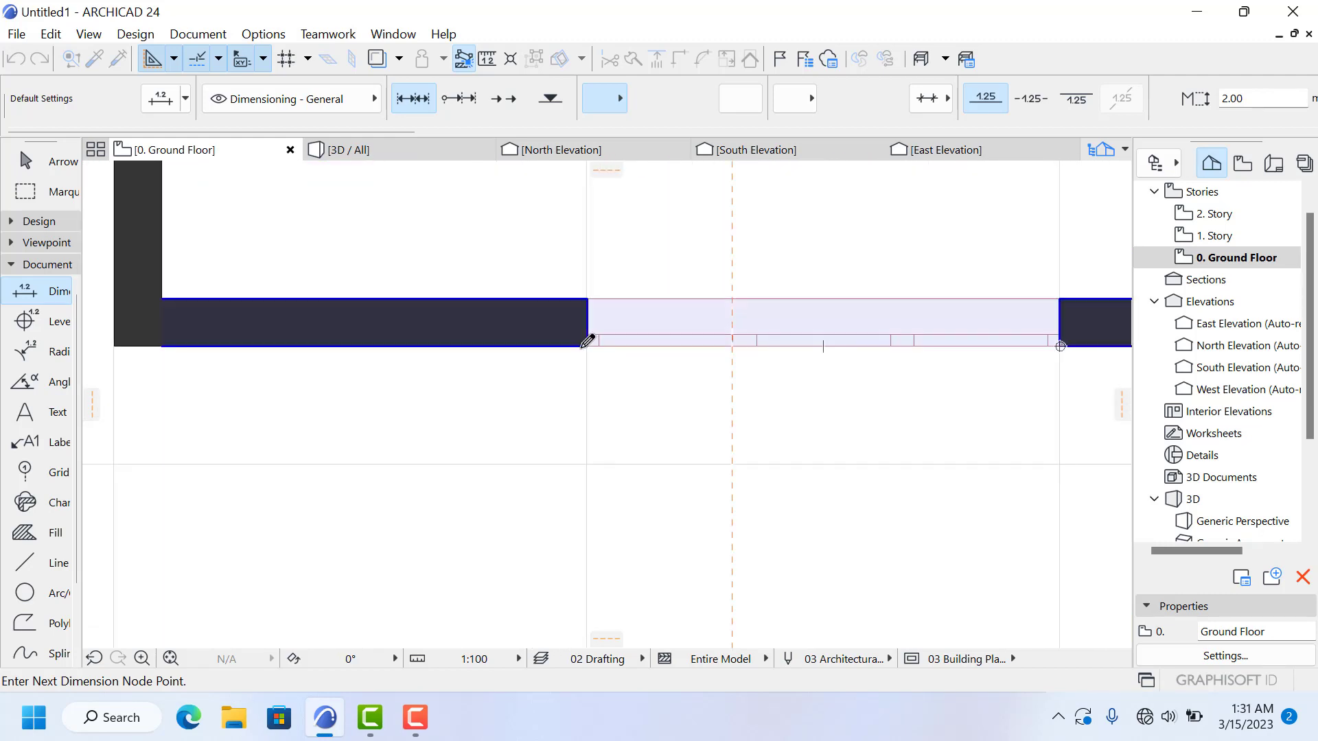
click(587, 341)
scroll(368, 309, down, 3)
scroll(334, 311, up, 2)
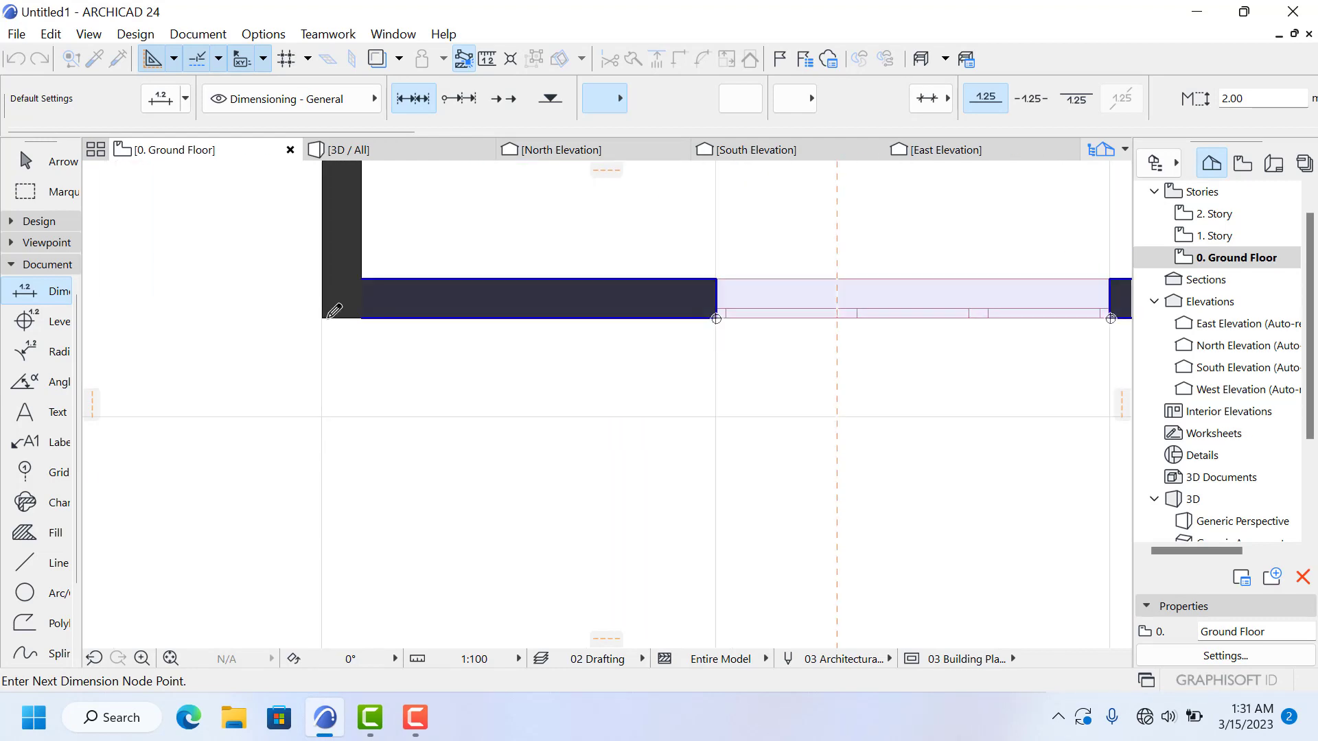
right_click(329, 315)
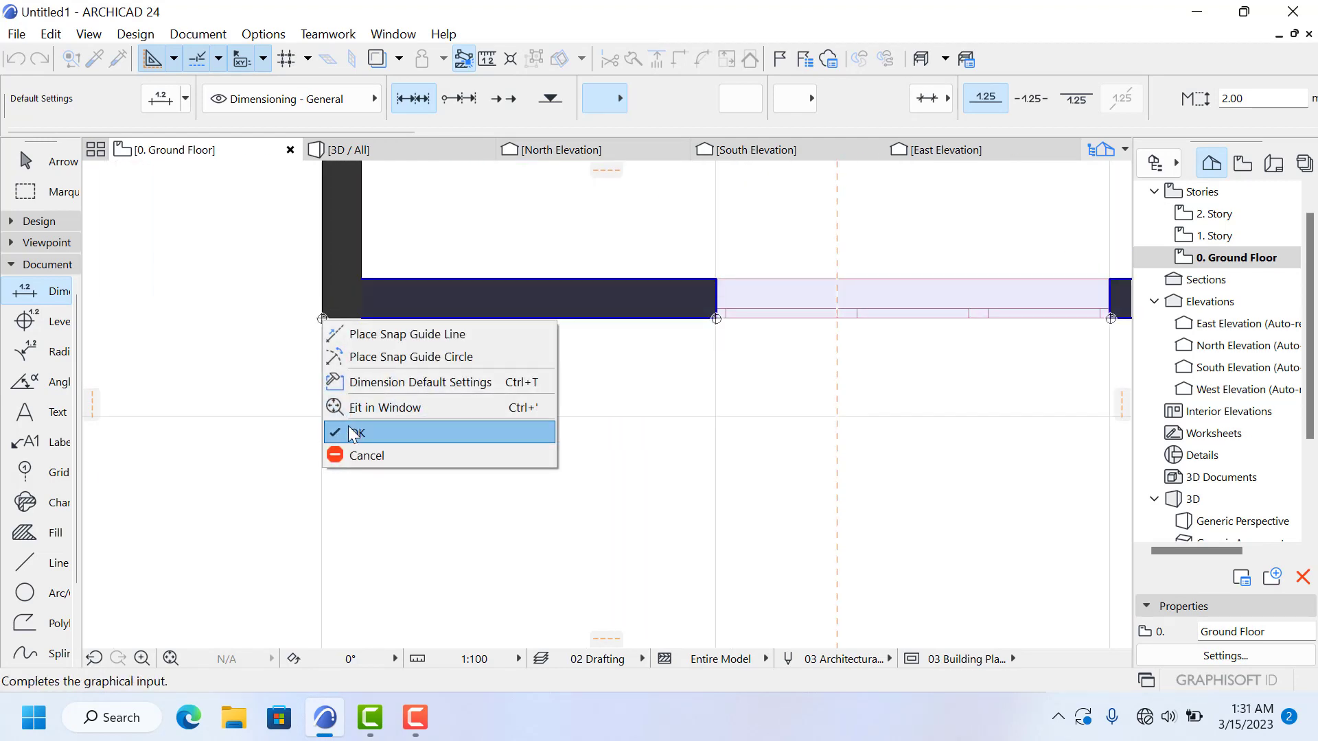
click(354, 432)
Step: Place the second south side dimension line in line with the dimensions below the southeast bedroom
scroll(339, 315, down, 3)
scroll(585, 406, up, 5)
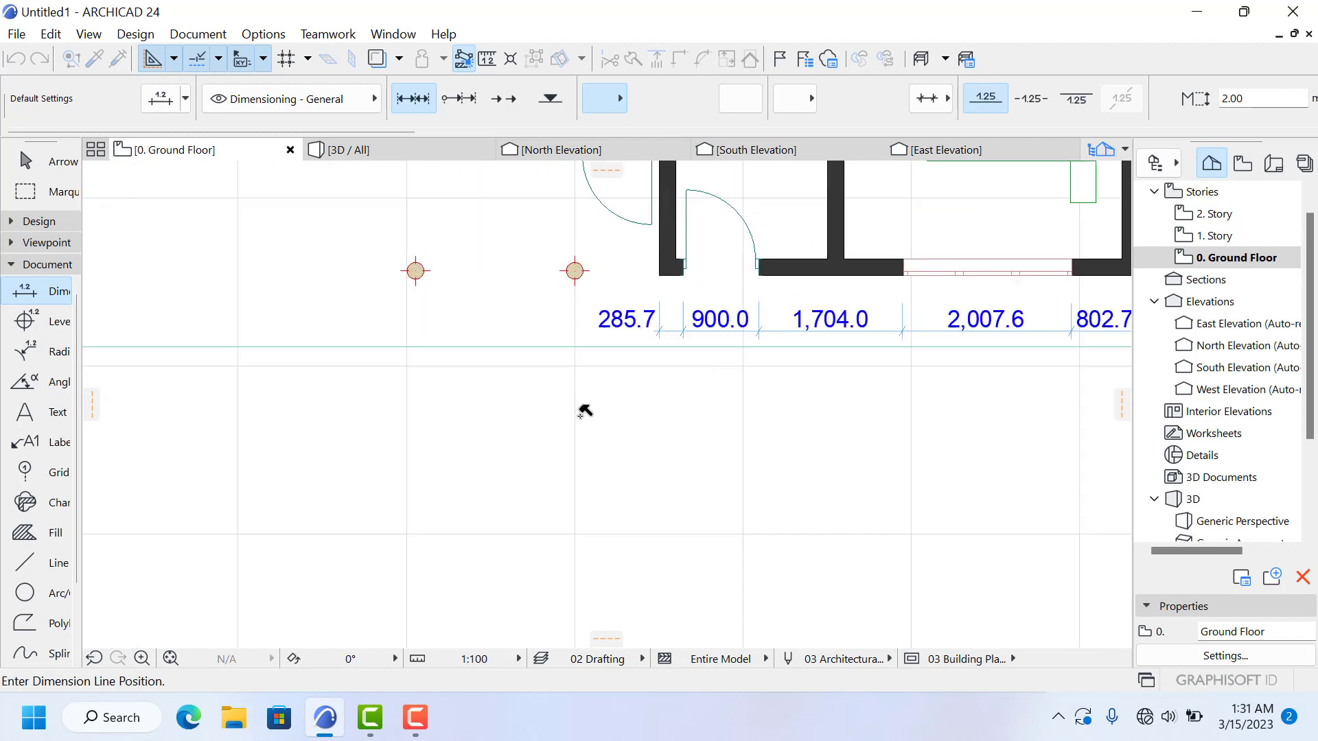
click(711, 273)
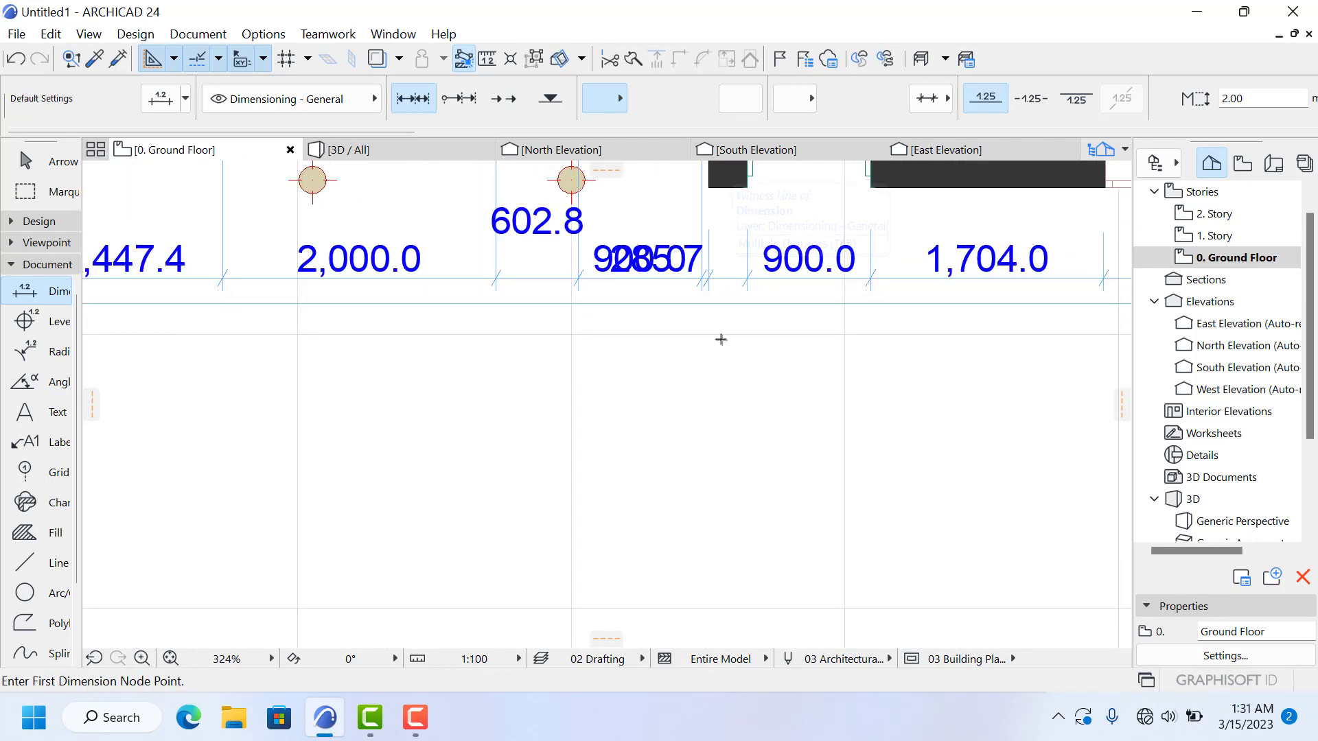
Step: Move the kitchen door's 900.0 dimension text above the overlapping 285.7 text and deselect it
scroll(721, 339, down, 2)
scroll(648, 339, up, 3)
scroll(598, 344, down, 4)
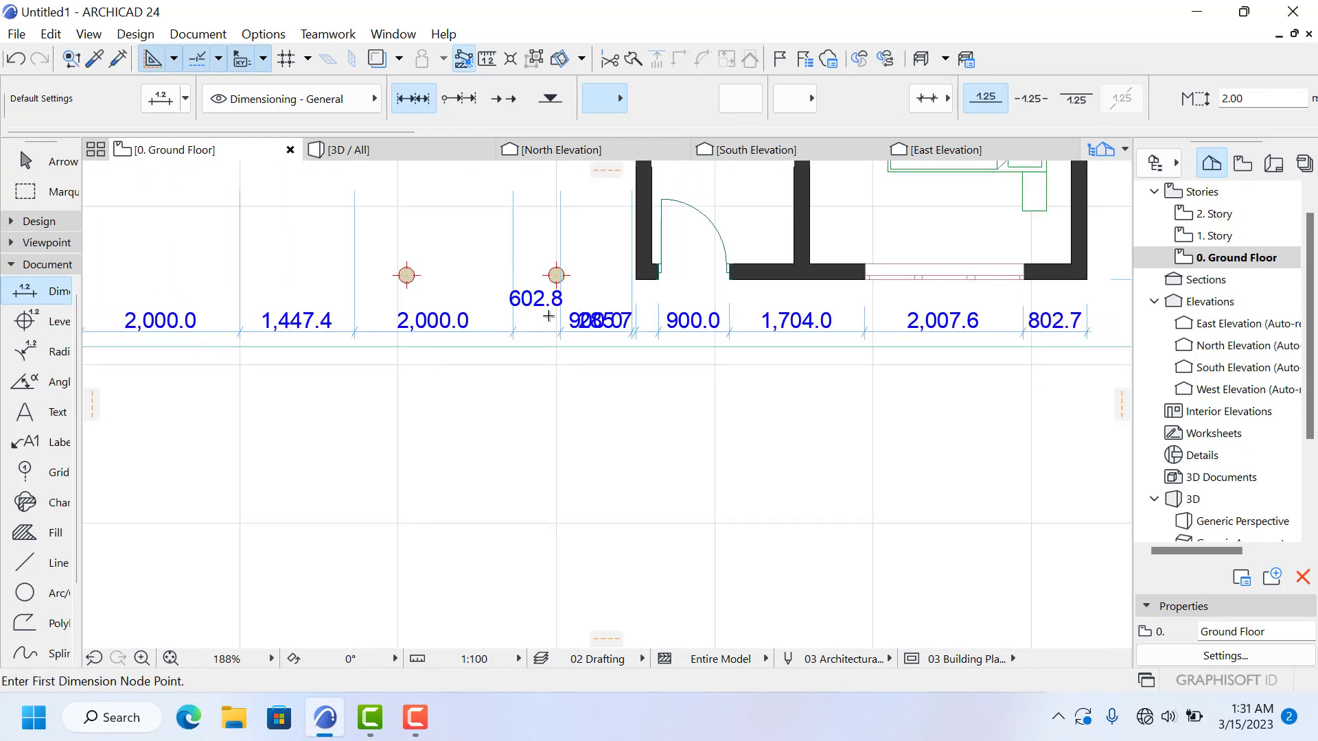
scroll(670, 416, up, 2)
scroll(727, 409, up, 5)
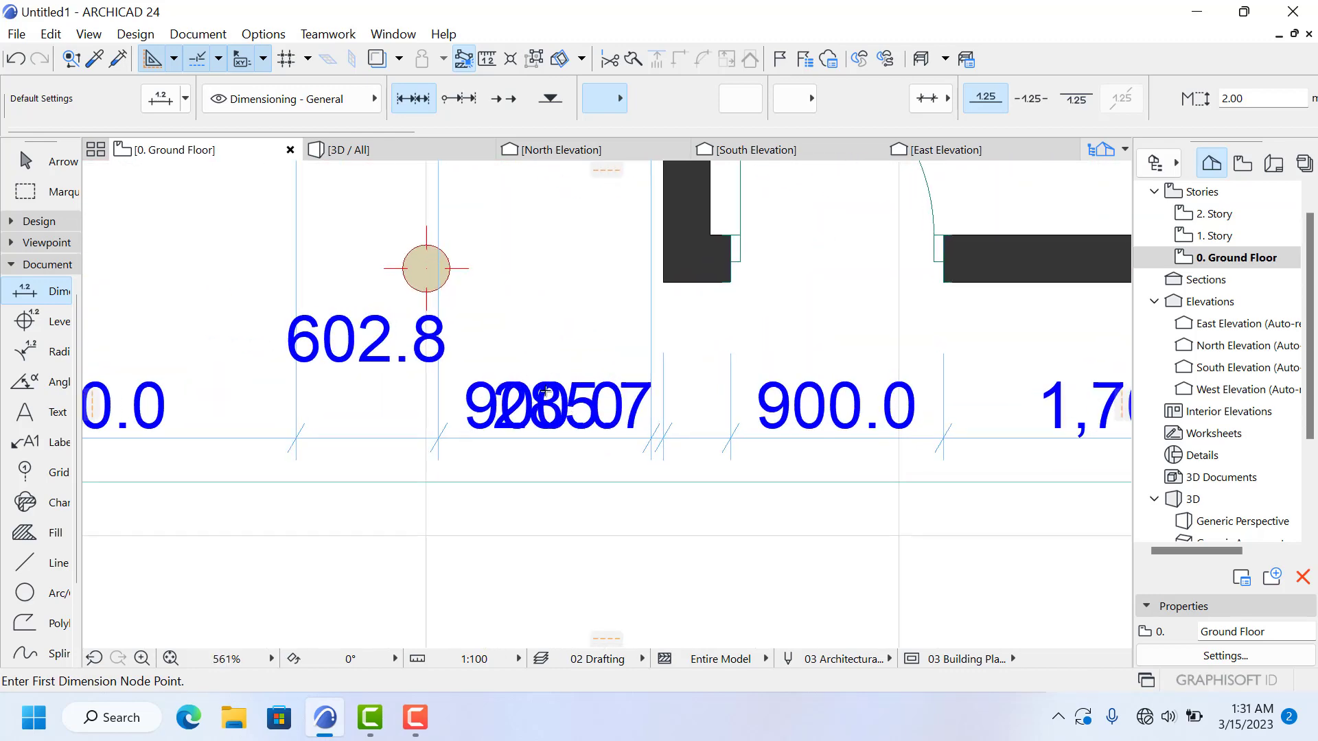
click(62, 164)
scroll(618, 436, up, 2)
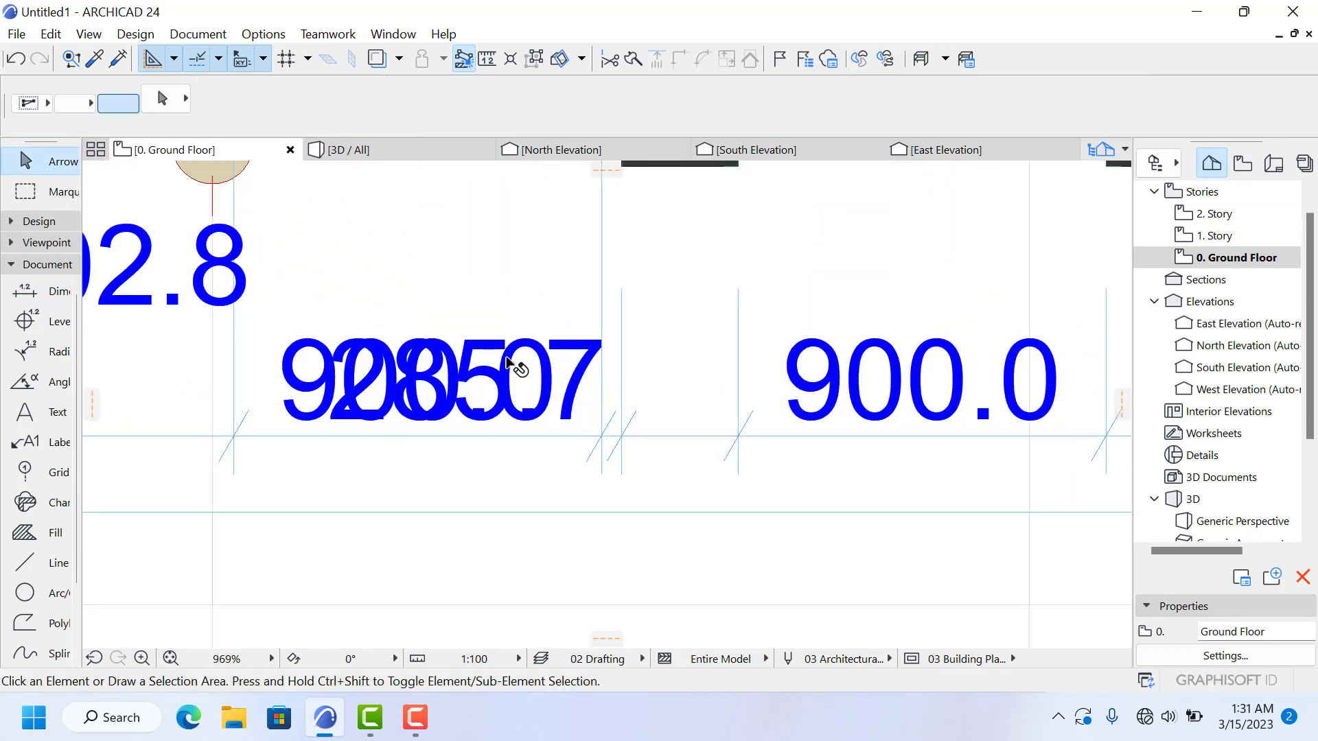
click(508, 364)
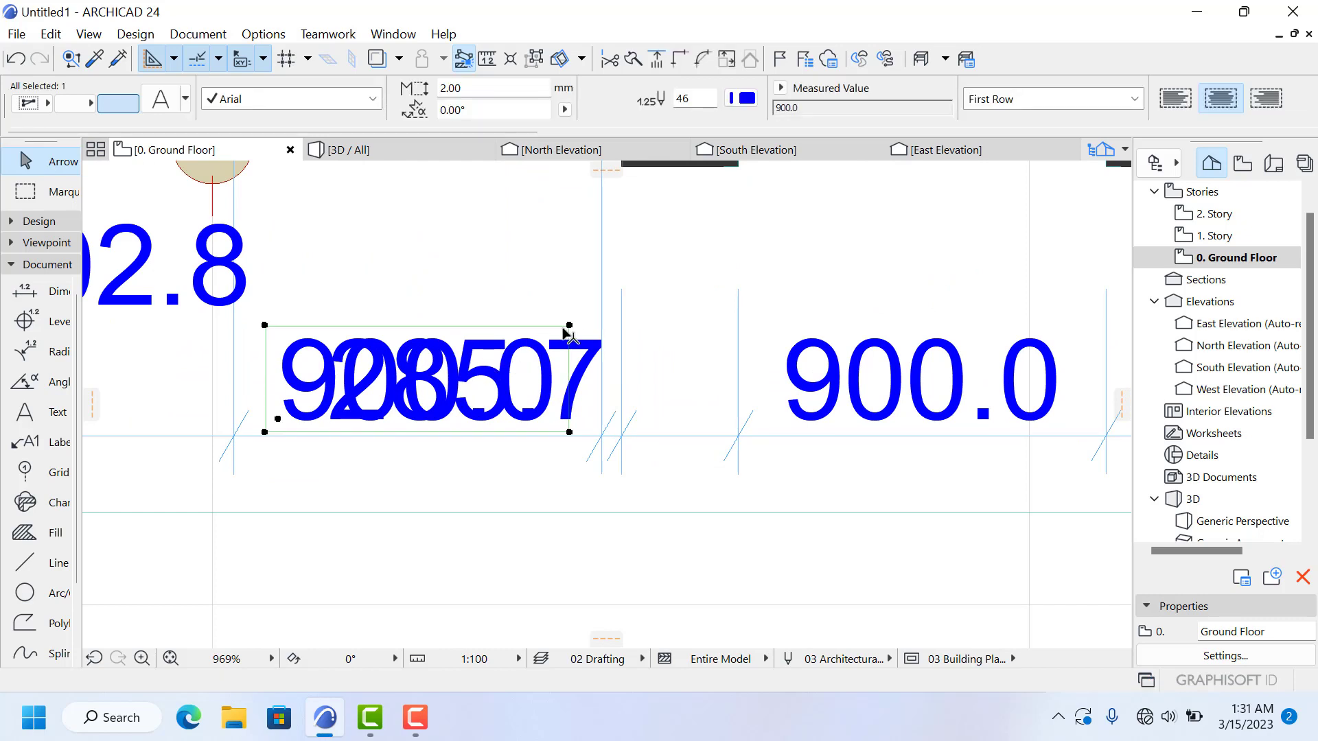
click(569, 326)
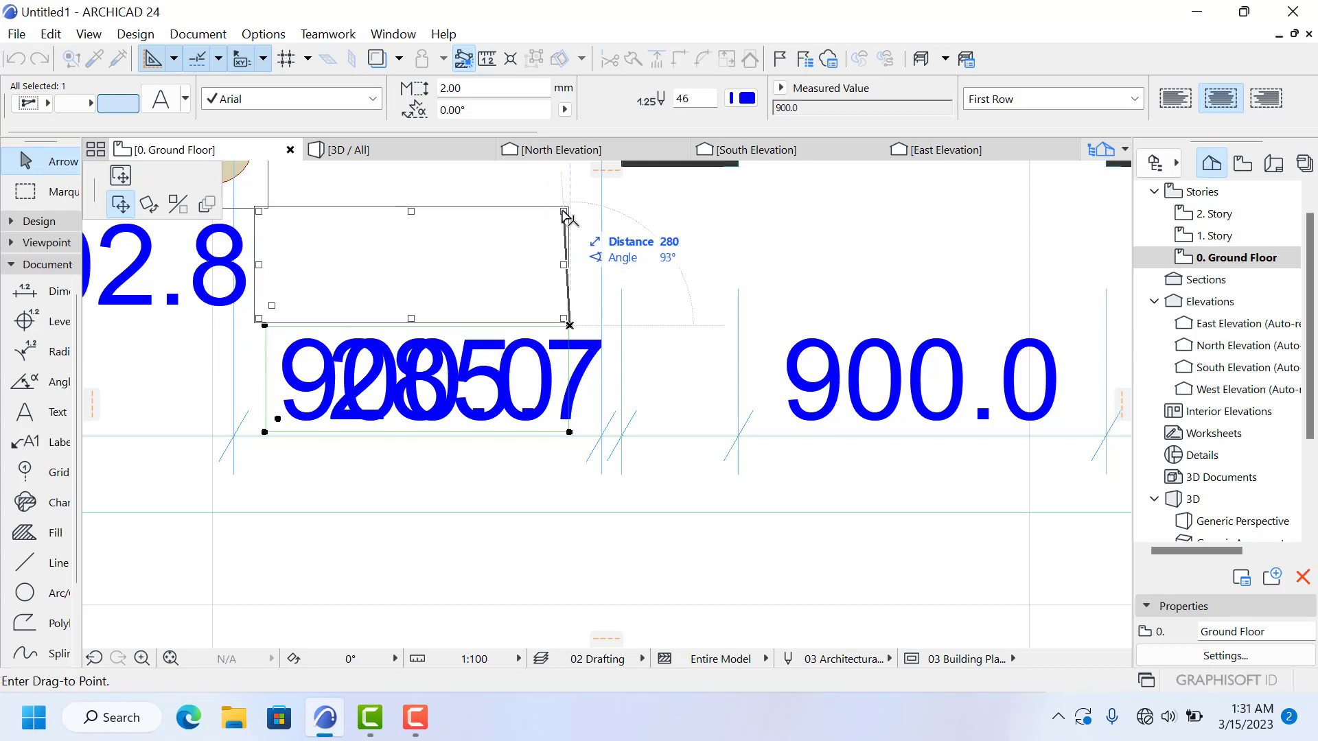
click(563, 232)
scroll(471, 490, down, 6)
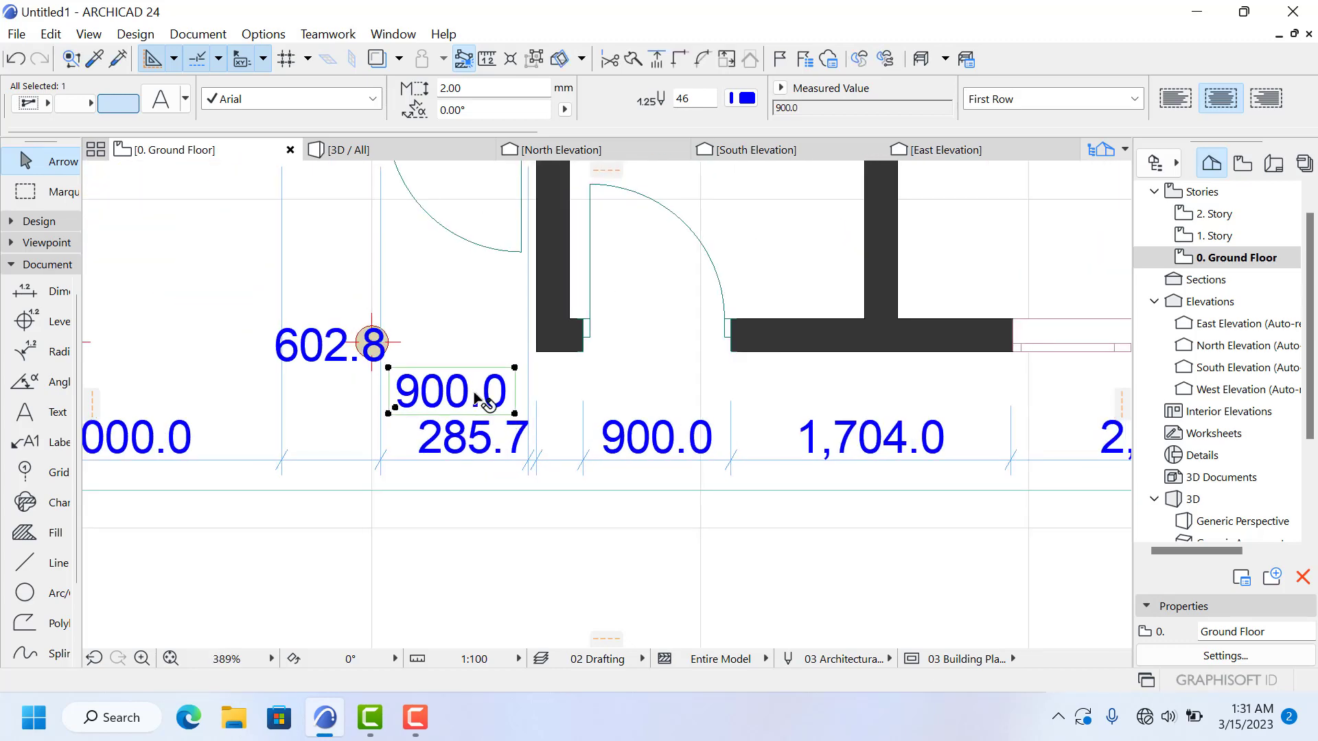
scroll(451, 398, up, 2)
scroll(448, 392, up, 1)
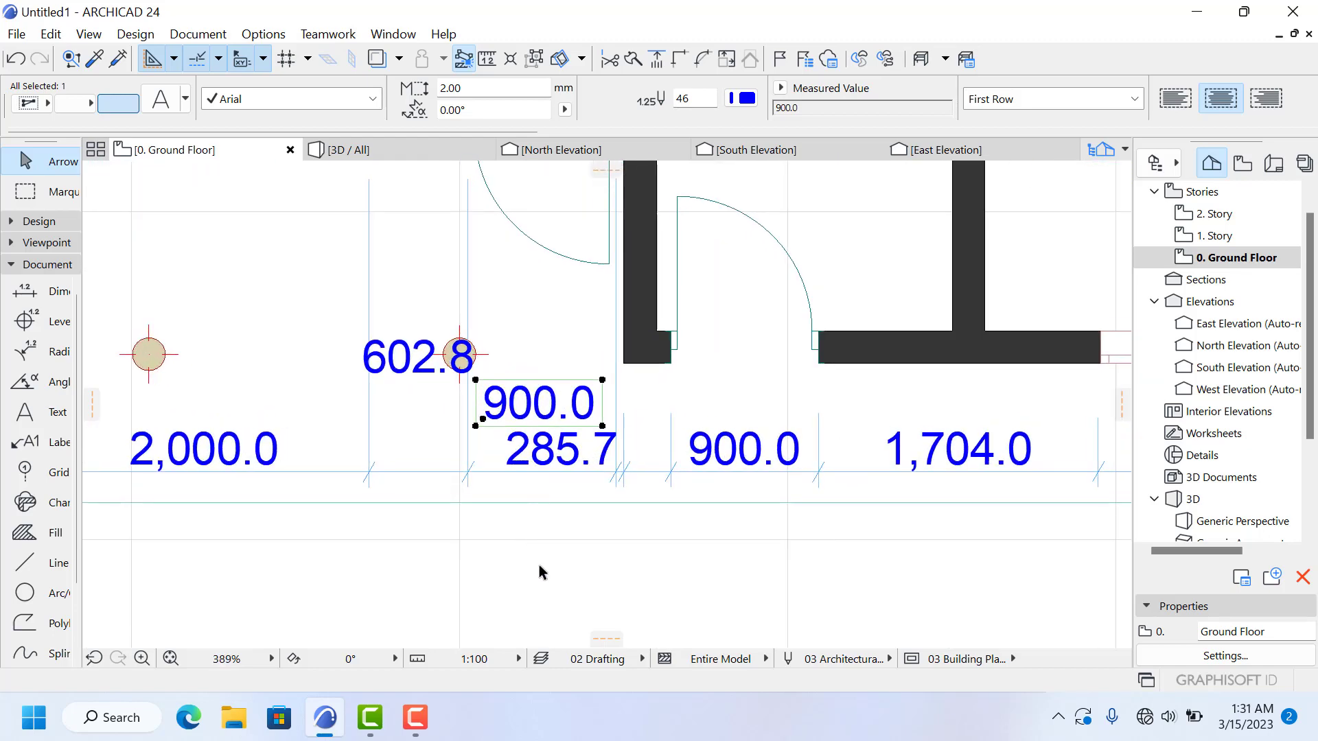
click(540, 567)
Step: Examine the row of south side dimensions against the southwest bedroom and kitchen walls
scroll(539, 522, down, 7)
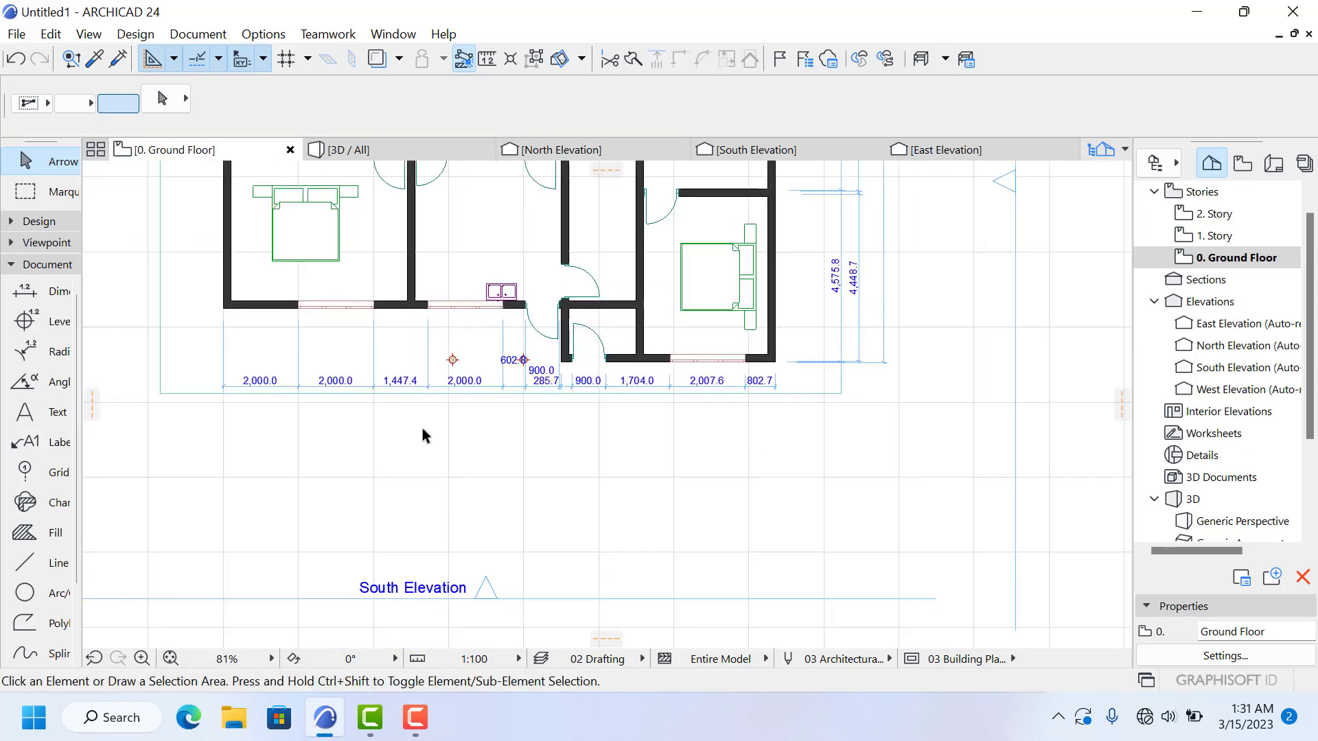
scroll(265, 344, up, 4)
scroll(464, 364, down, 4)
scroll(315, 392, up, 3)
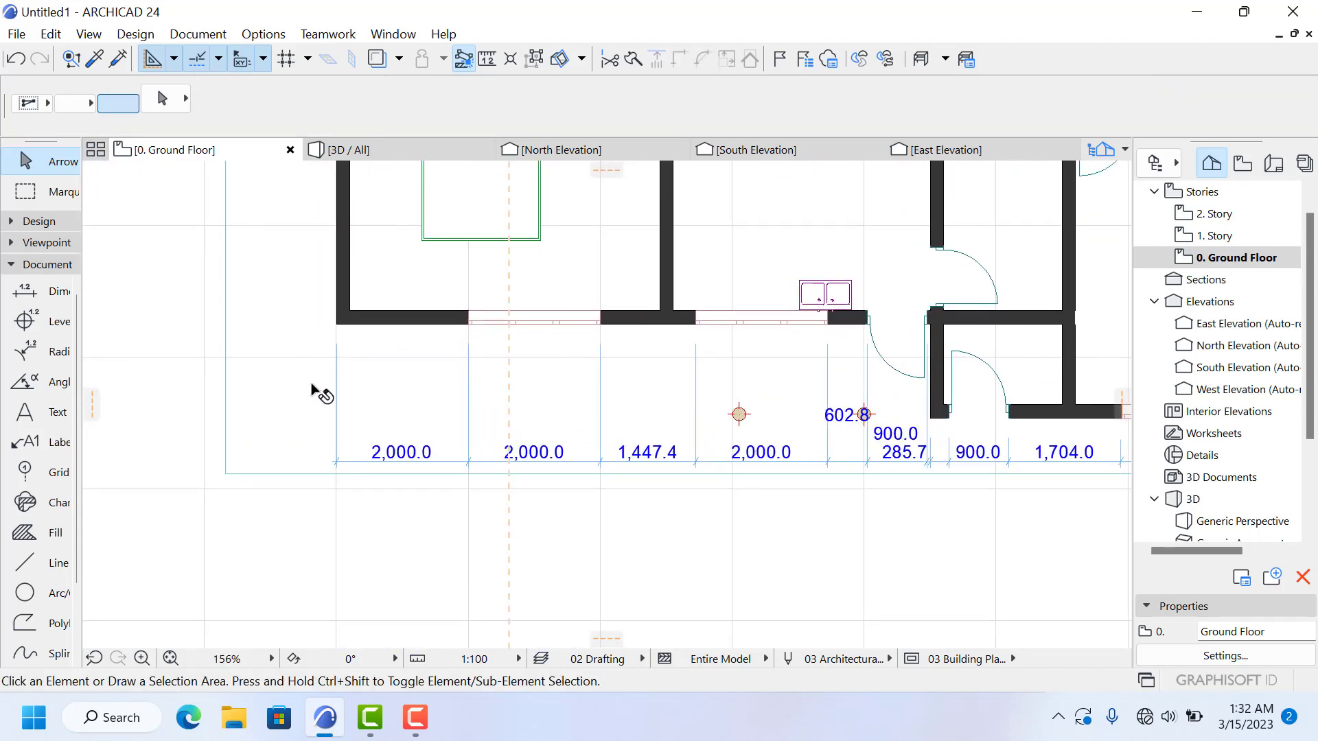
scroll(316, 391, down, 3)
scroll(338, 395, up, 5)
scroll(391, 436, down, 3)
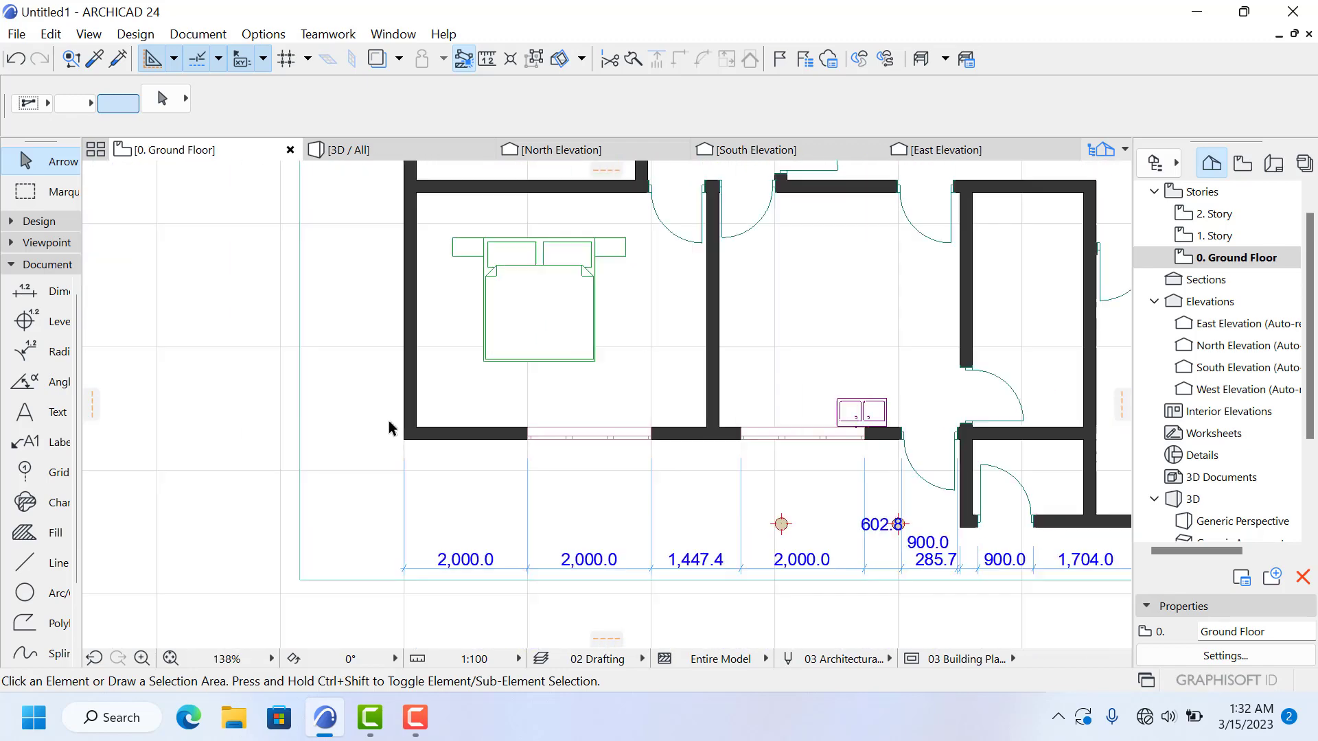
scroll(389, 427, down, 3)
scroll(525, 520, up, 4)
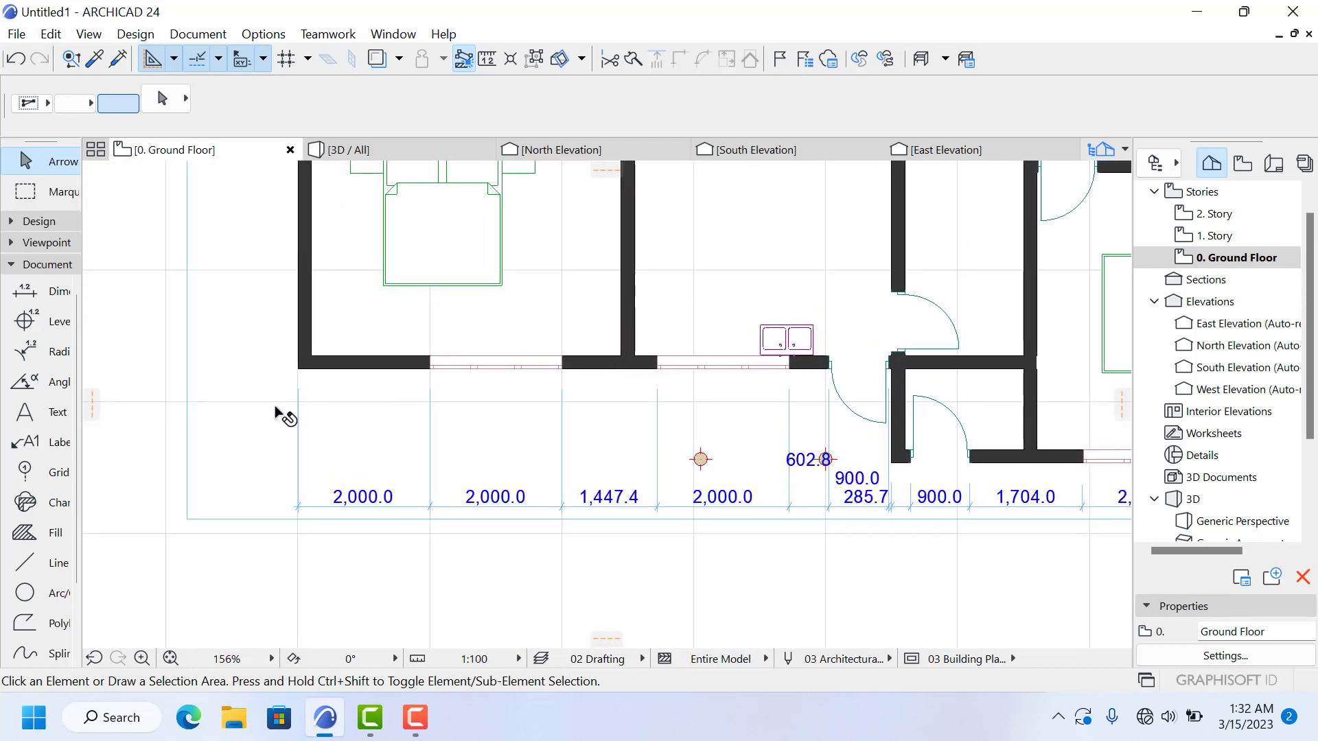
Step: Start a wall dimension chain at the southwest corner, adding the bedroom-kitchen partition and the wall corner beside the kitchen door, and finish picking points
click(31, 300)
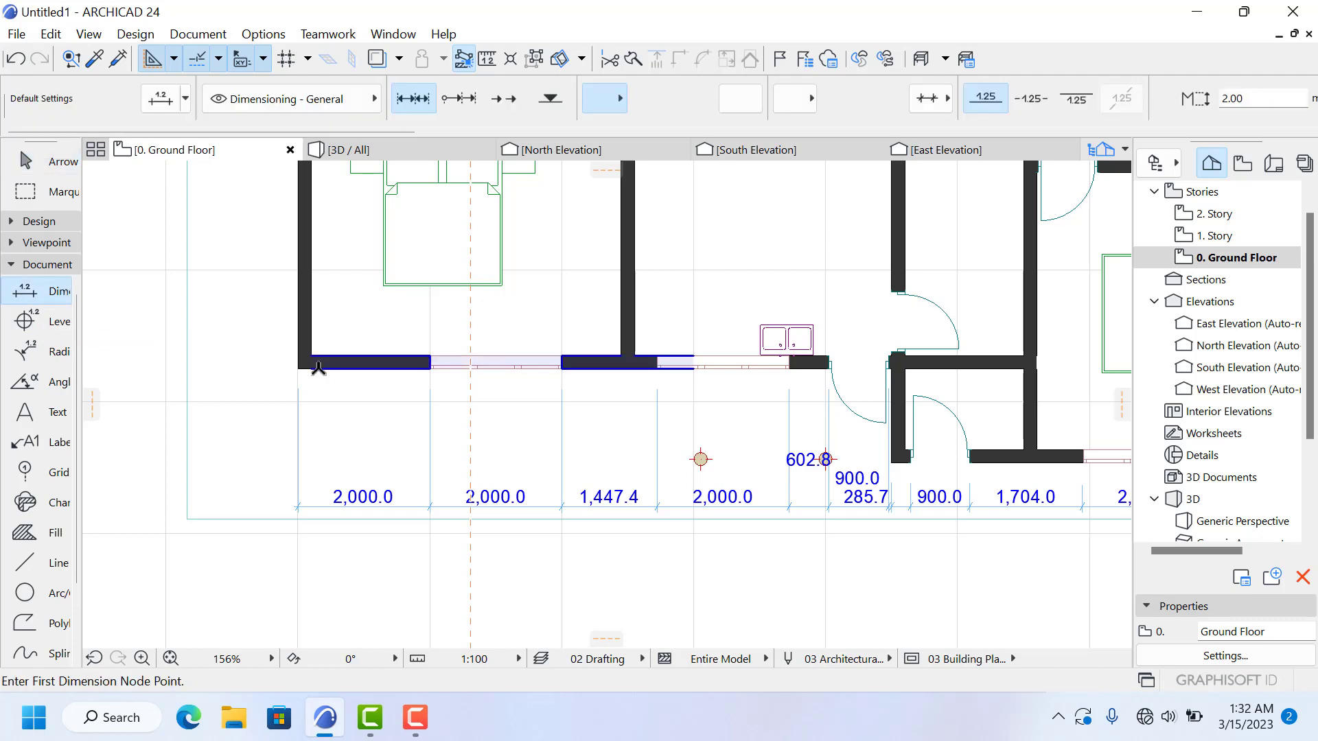
scroll(313, 371, up, 5)
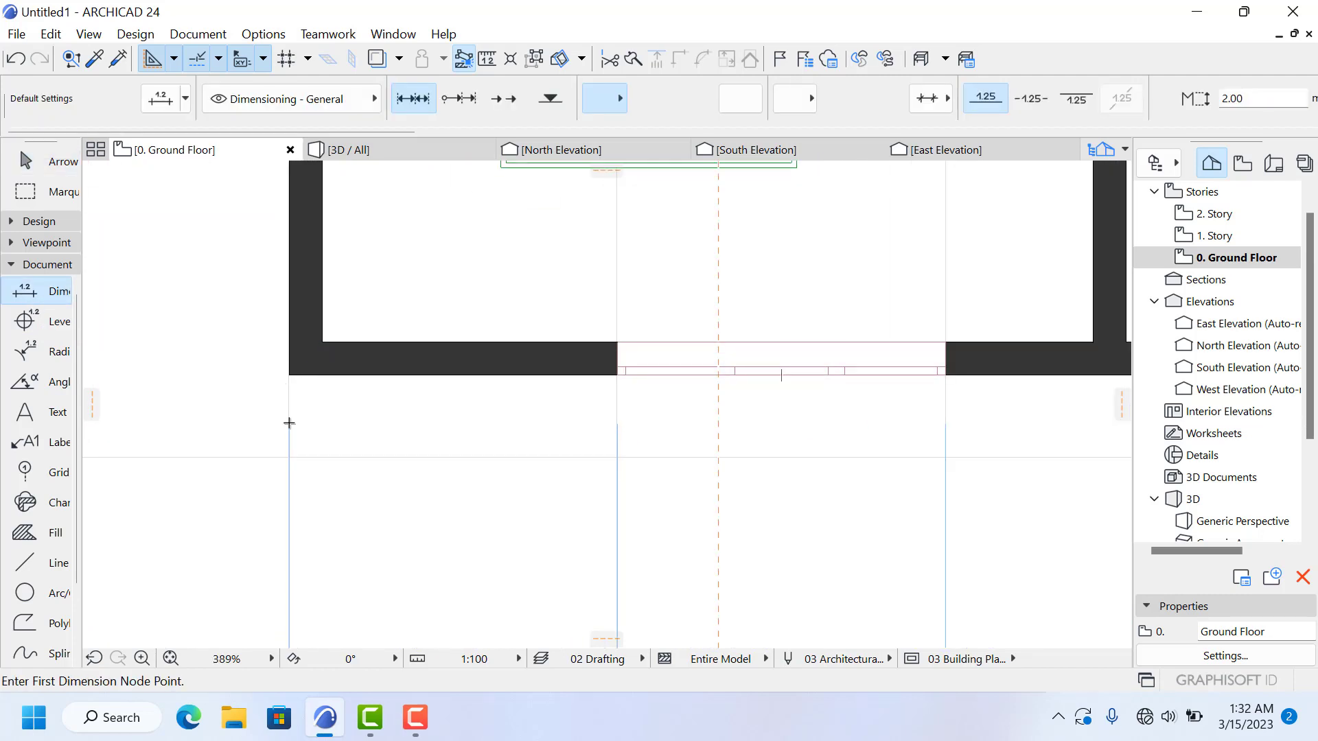
click(289, 423)
scroll(579, 429, down, 3)
scroll(797, 442, up, 2)
scroll(643, 408, down, 1)
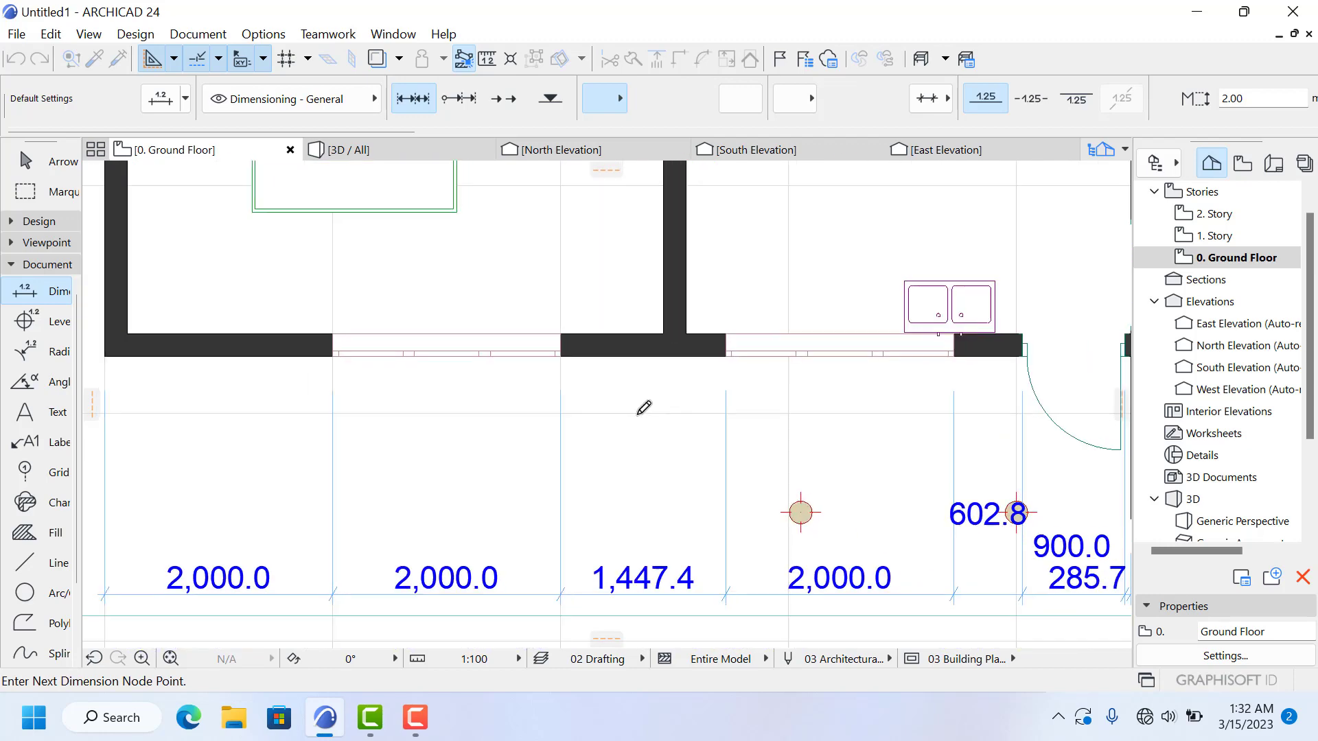
scroll(643, 408, up, 2)
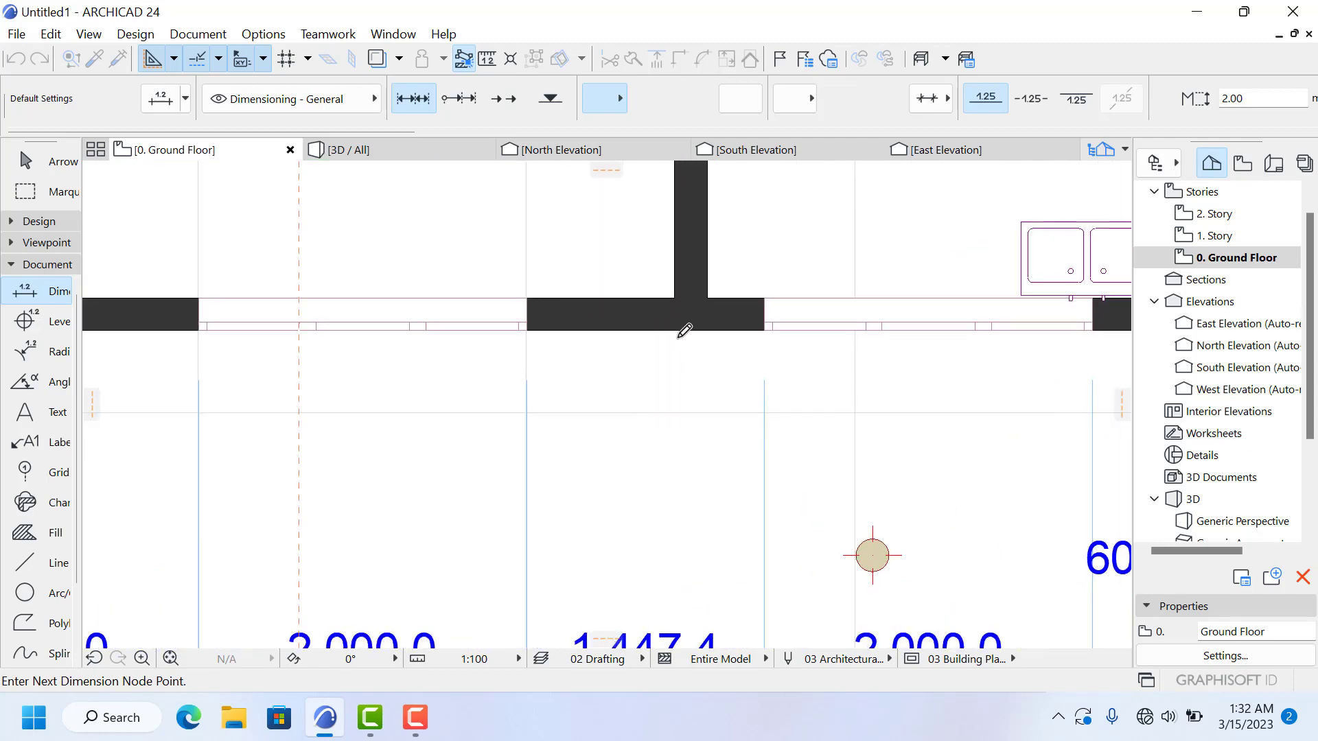
scroll(519, 345, down, 3)
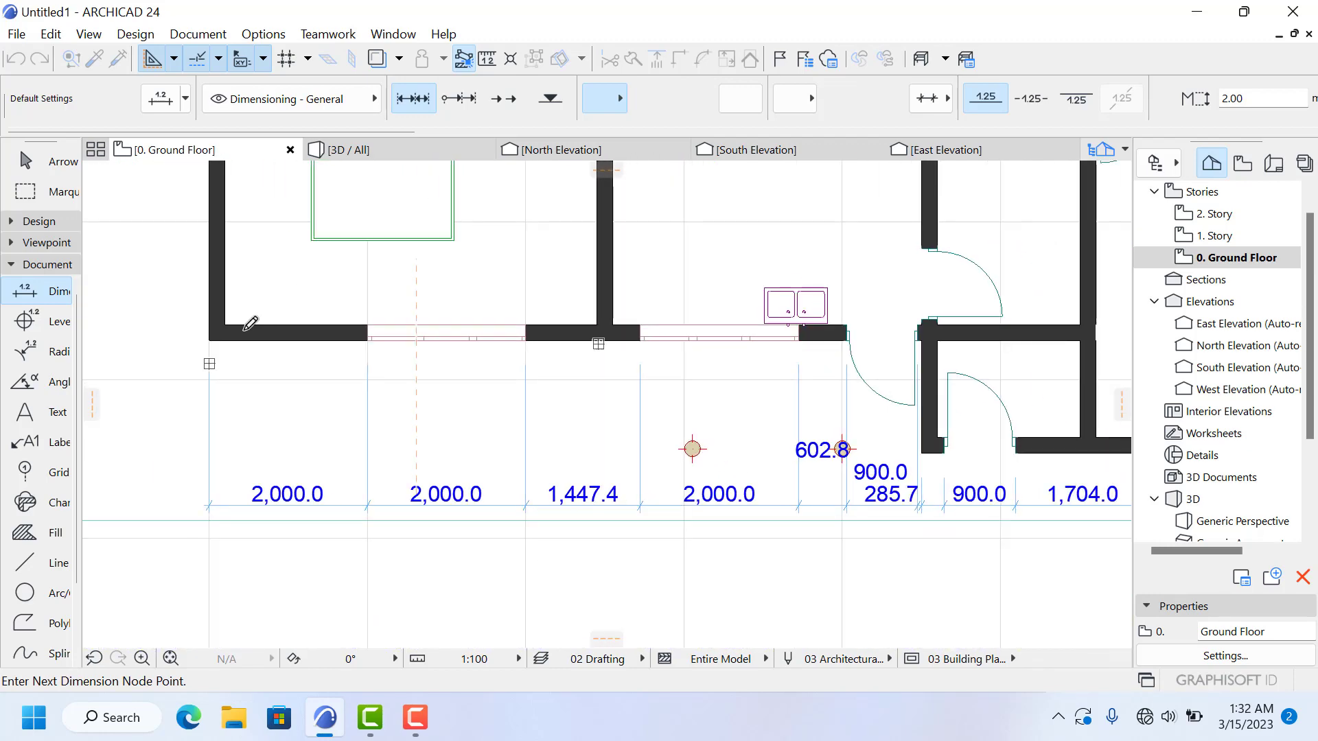
scroll(960, 345, up, 6)
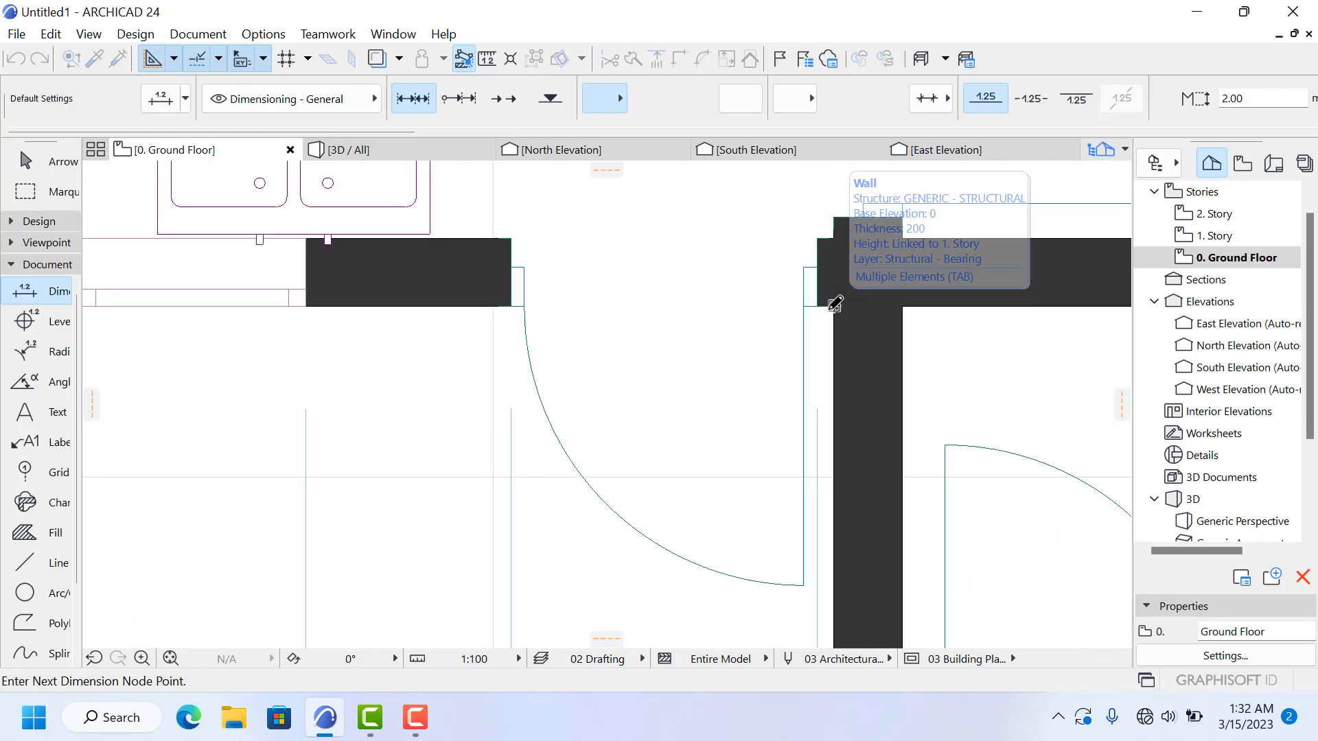
right_click(834, 303)
click(862, 423)
Step: Place the southwest wall dimension line just below the row of south side opening dimensions
scroll(727, 306, down, 6)
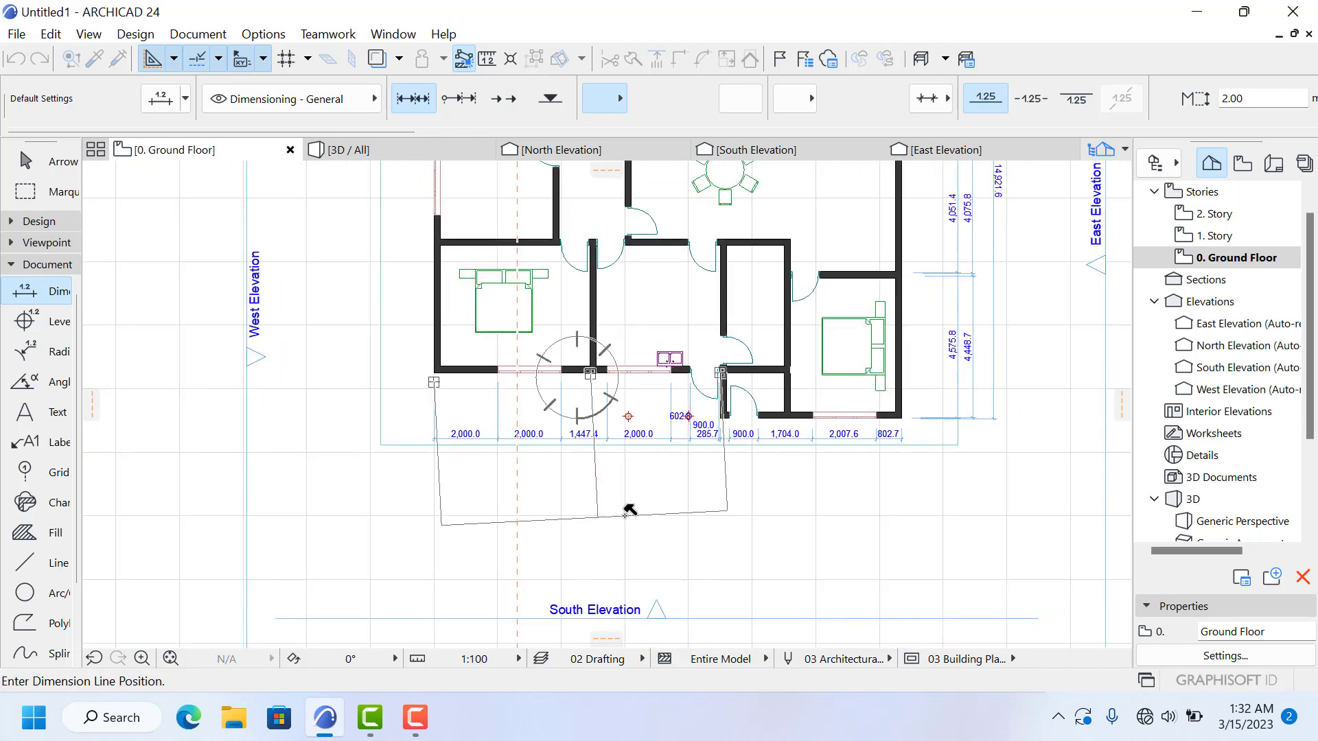
scroll(624, 509, up, 2)
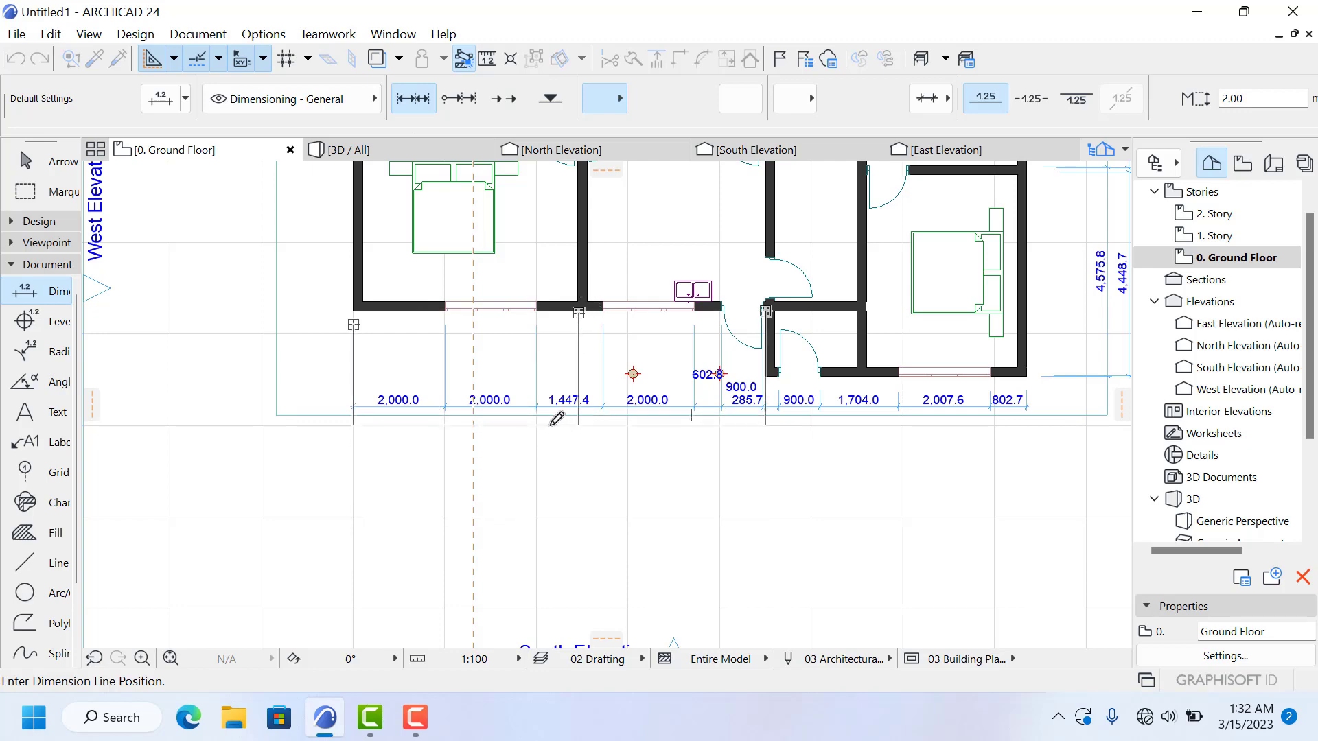
scroll(555, 422, up, 5)
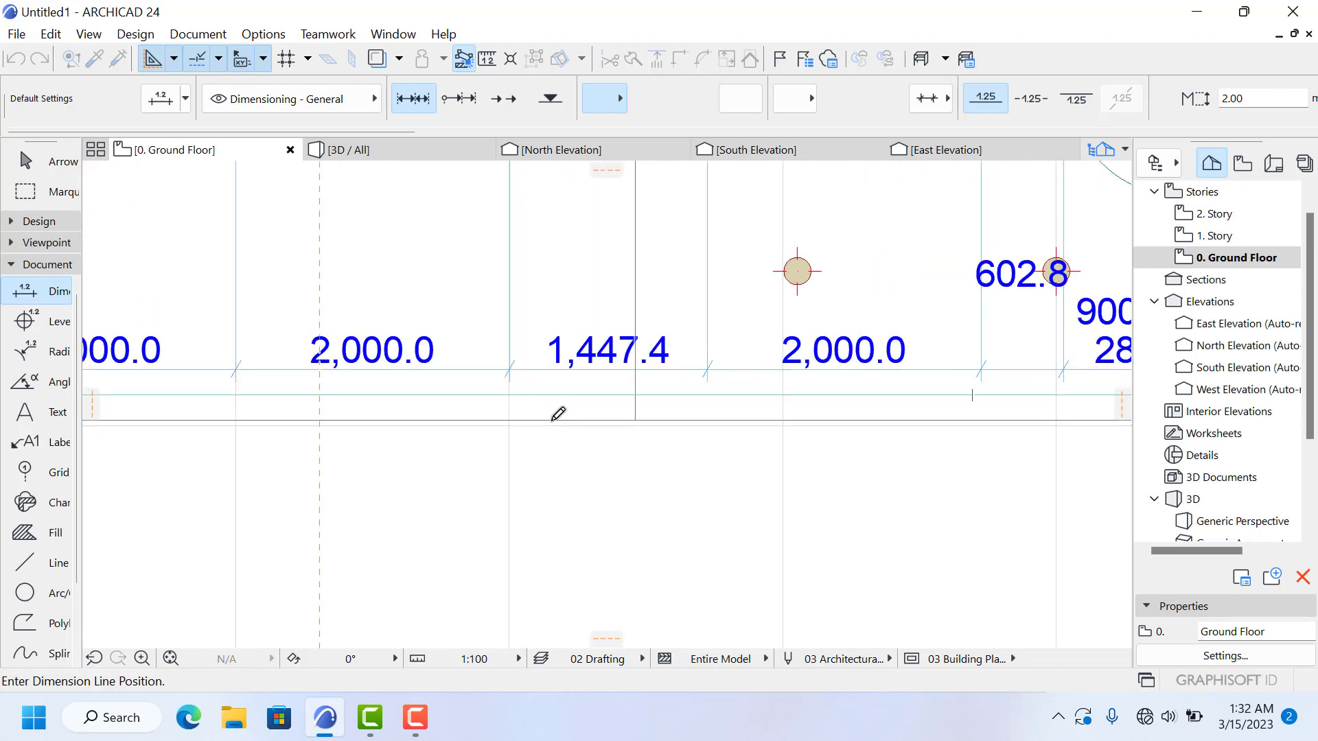
click(556, 424)
scroll(776, 505, down, 2)
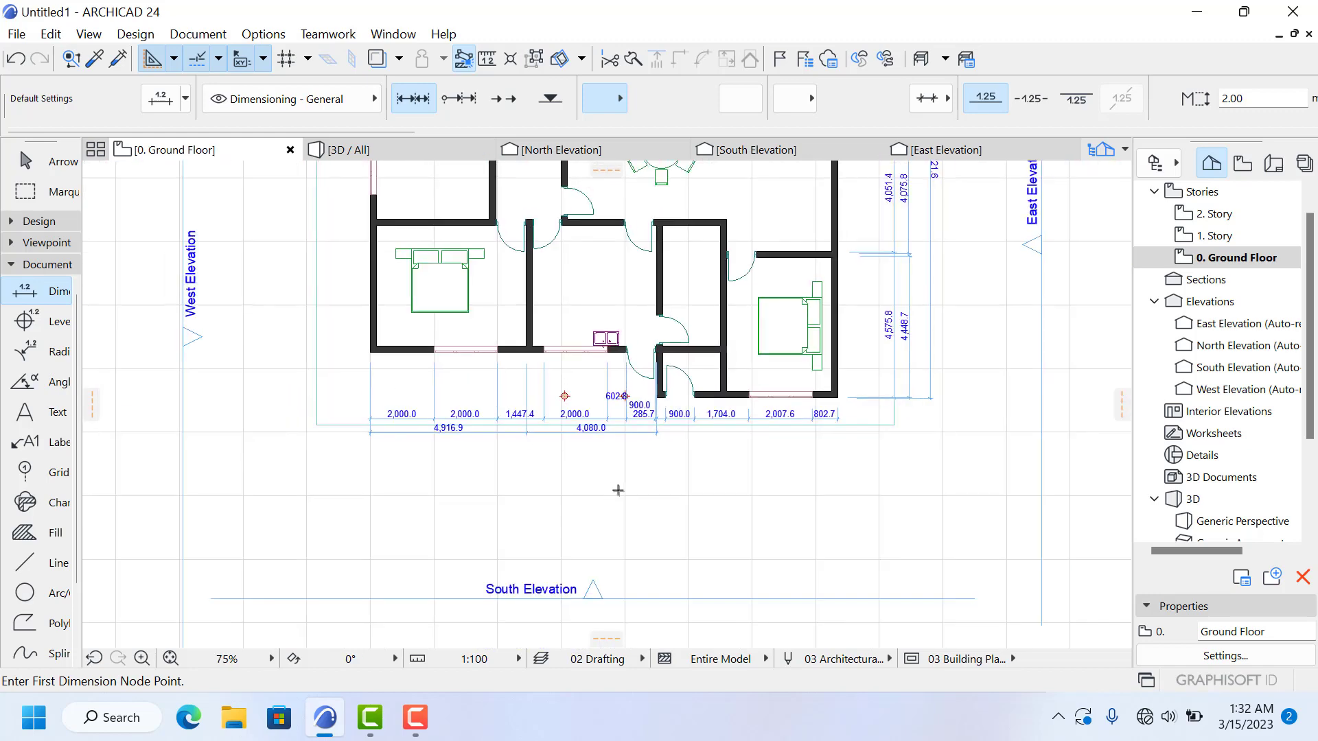
Step: Pick the outer corner beside the kitchen door, the southeast bedroom partition and the southeast outer corner as dimension points, and finish picking
scroll(543, 314, up, 8)
scroll(544, 314, up, 3)
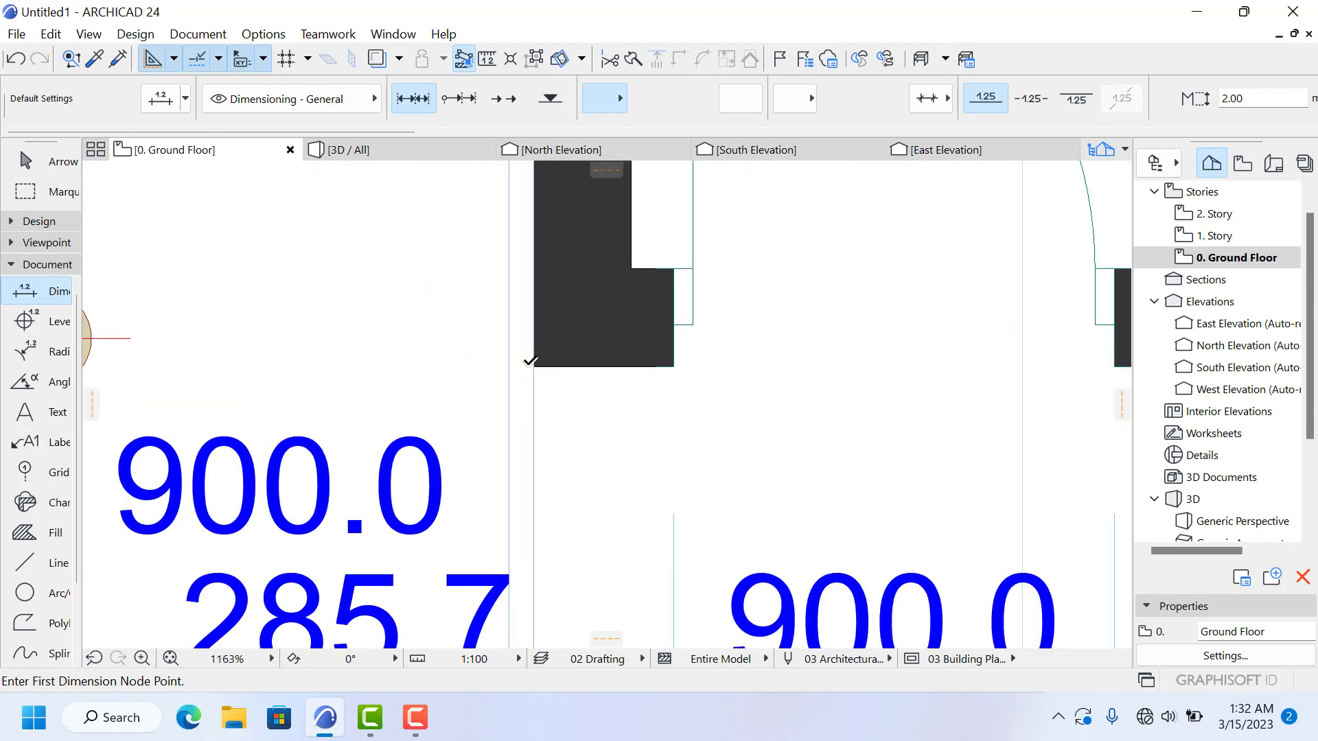
click(534, 372)
scroll(506, 391, down, 8)
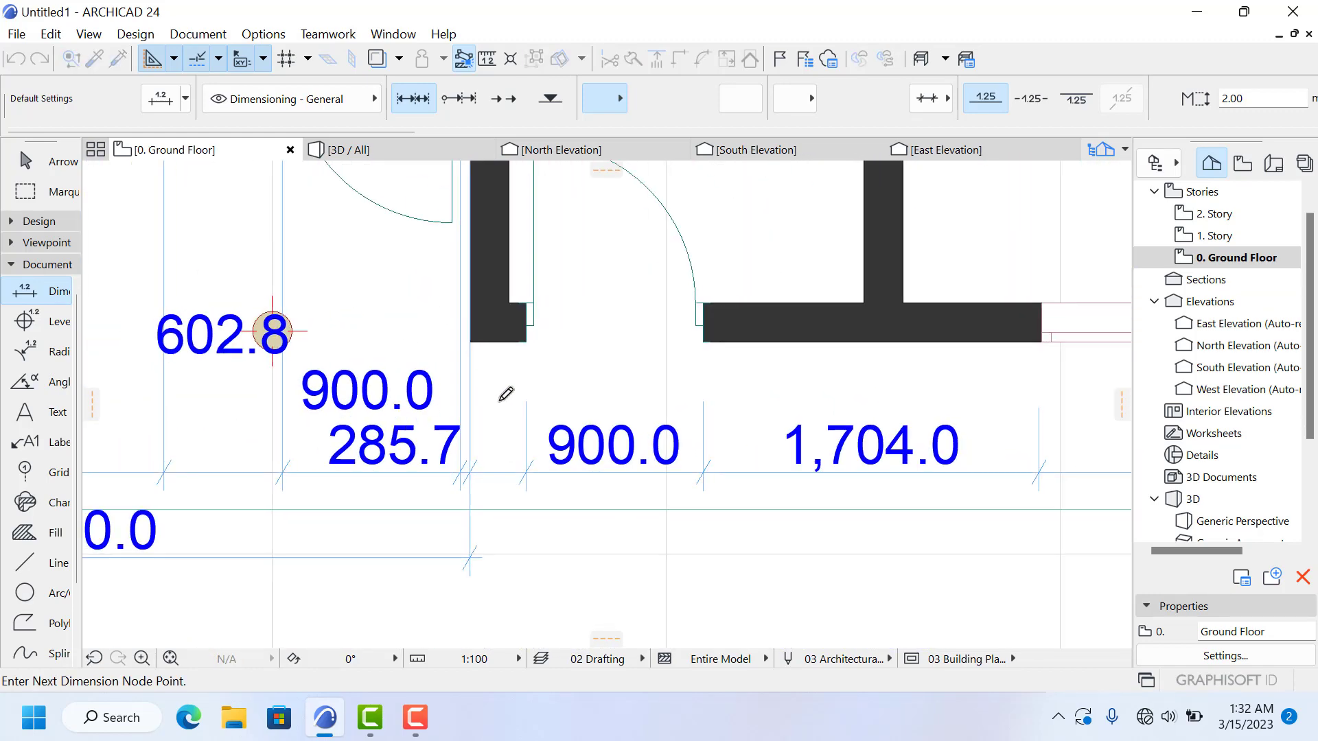
scroll(796, 367, up, 5)
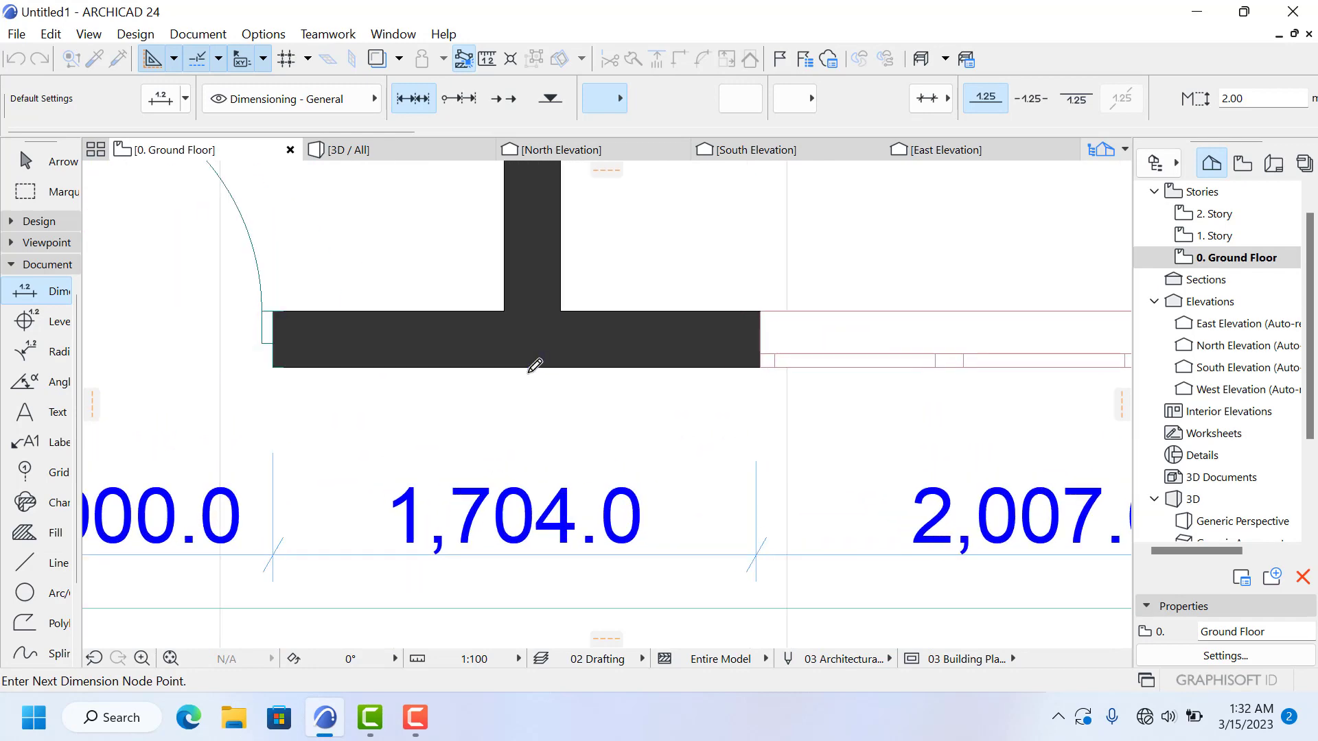
scroll(590, 371, down, 4)
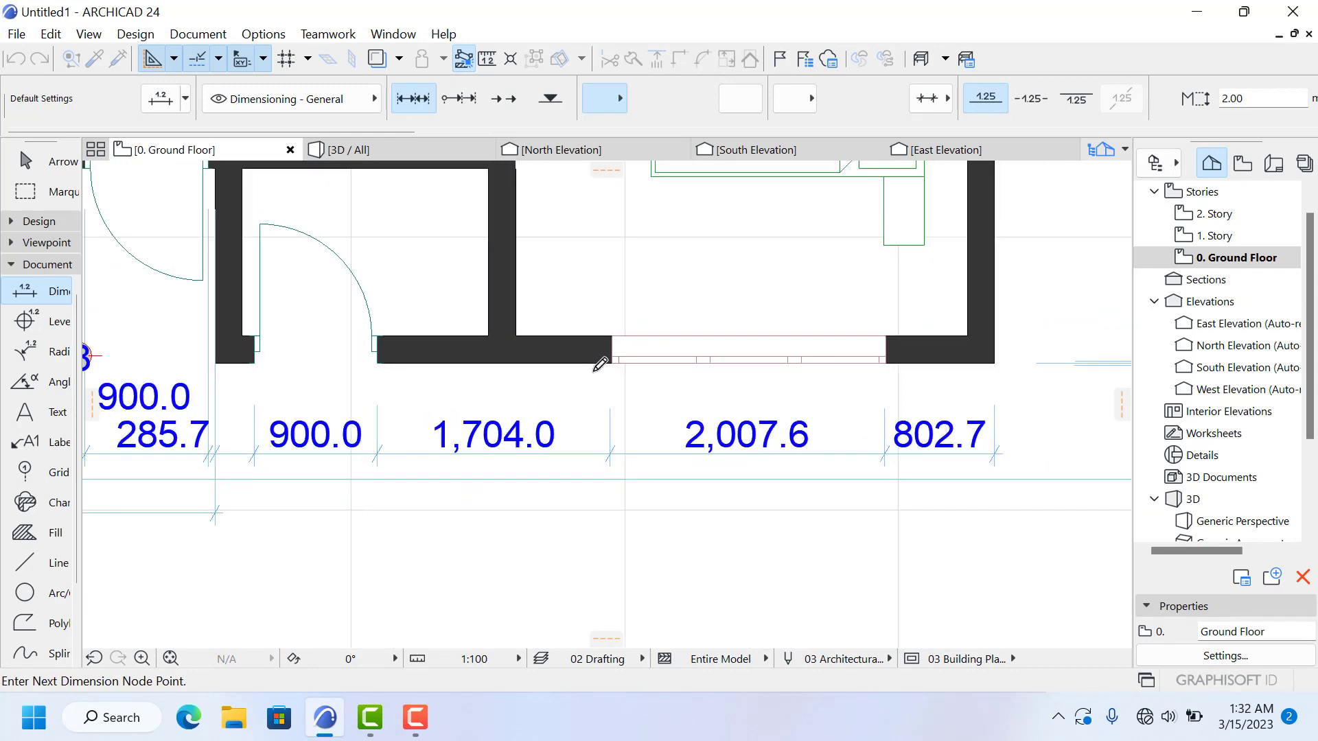
scroll(497, 363, up, 3)
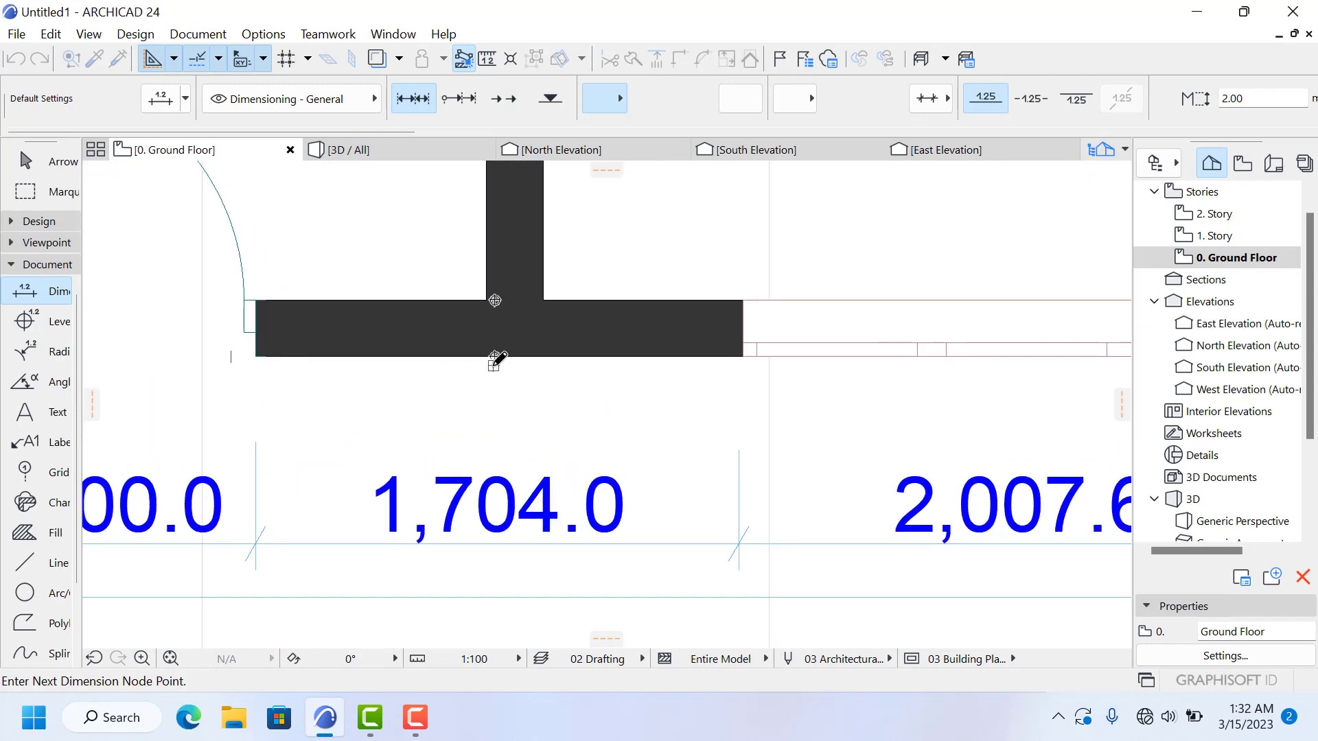
scroll(494, 361, down, 6)
scroll(822, 370, up, 3)
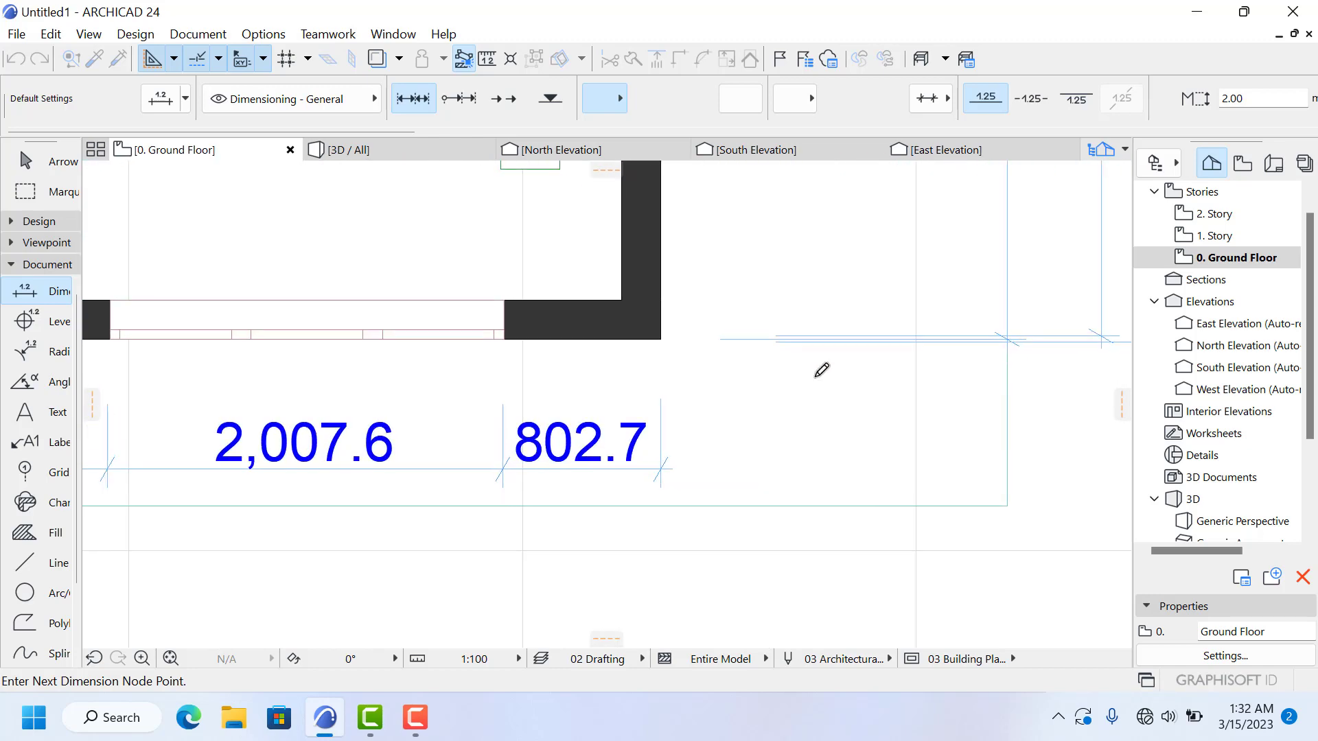
right_click(661, 341)
click(693, 456)
Step: Place the southeast wall dimension line in line with the wall dimensions below the southwest bedroom and kitchen
scroll(838, 327, down, 3)
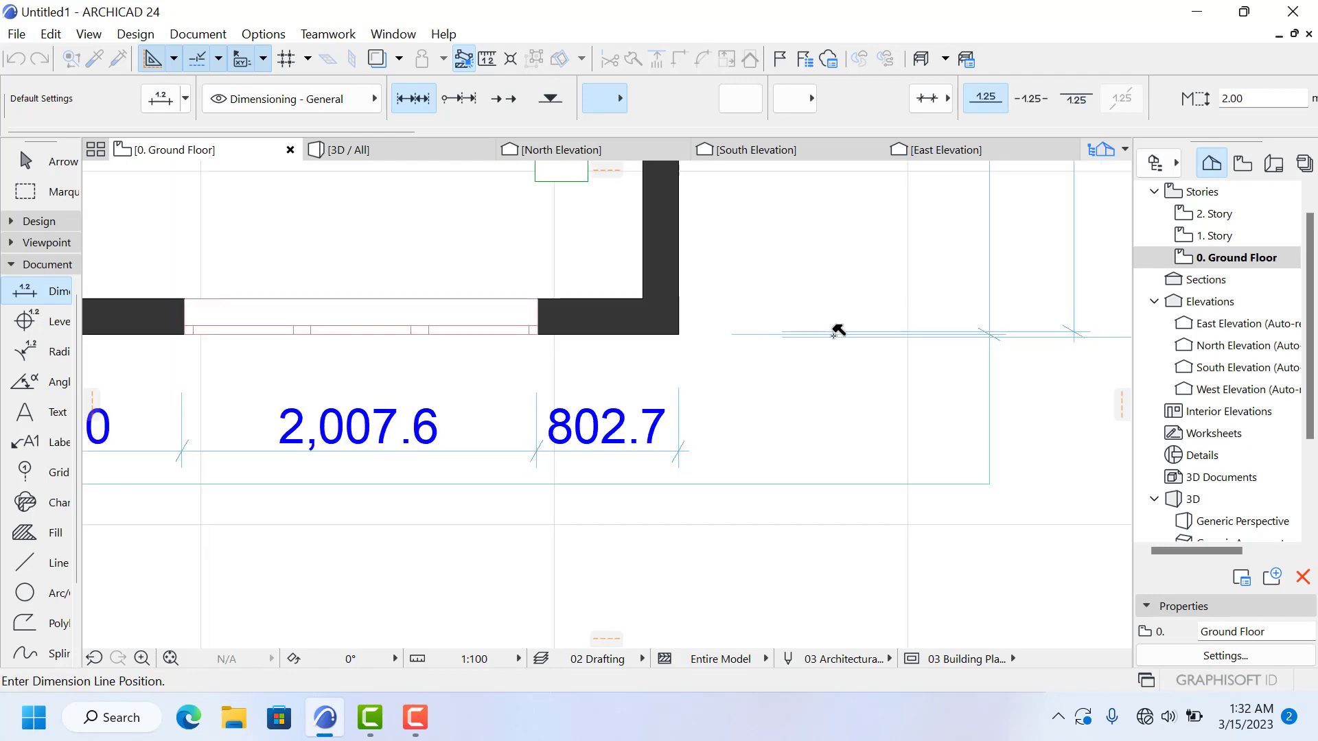
scroll(457, 363, up, 3)
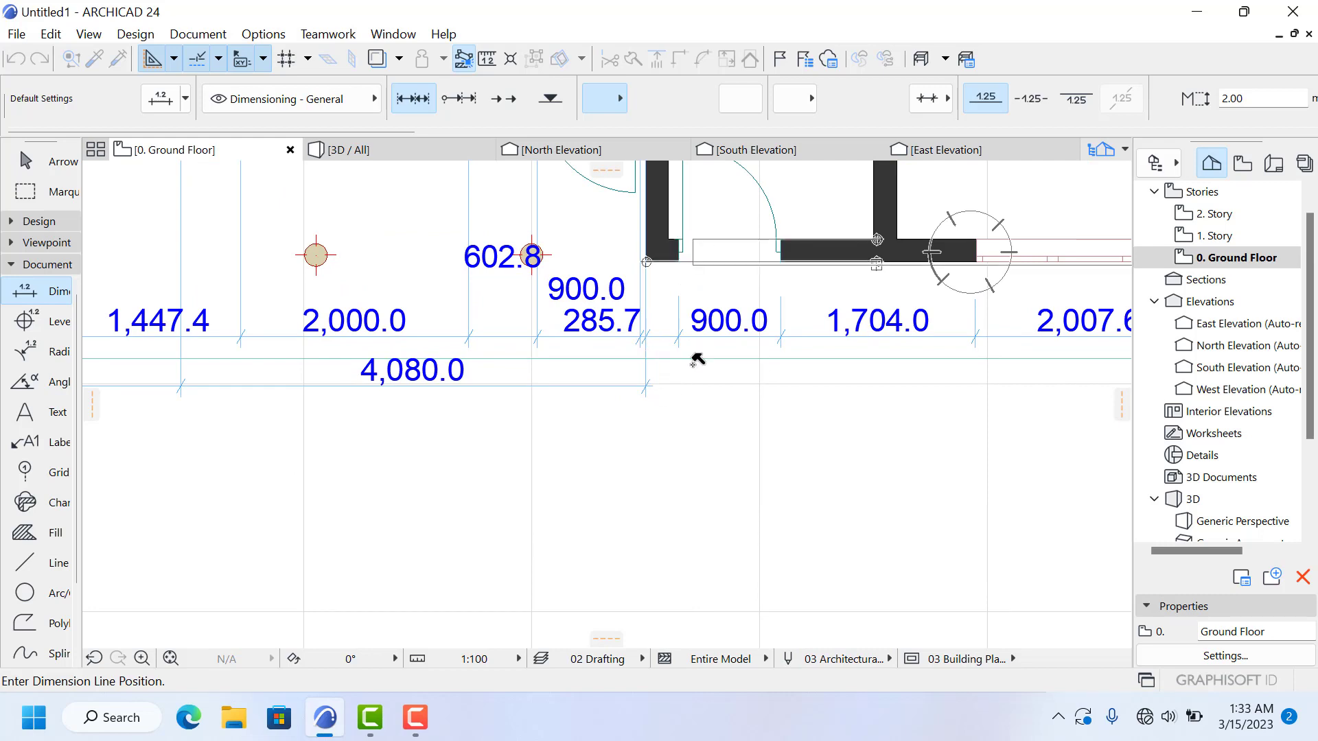
scroll(694, 391, up, 5)
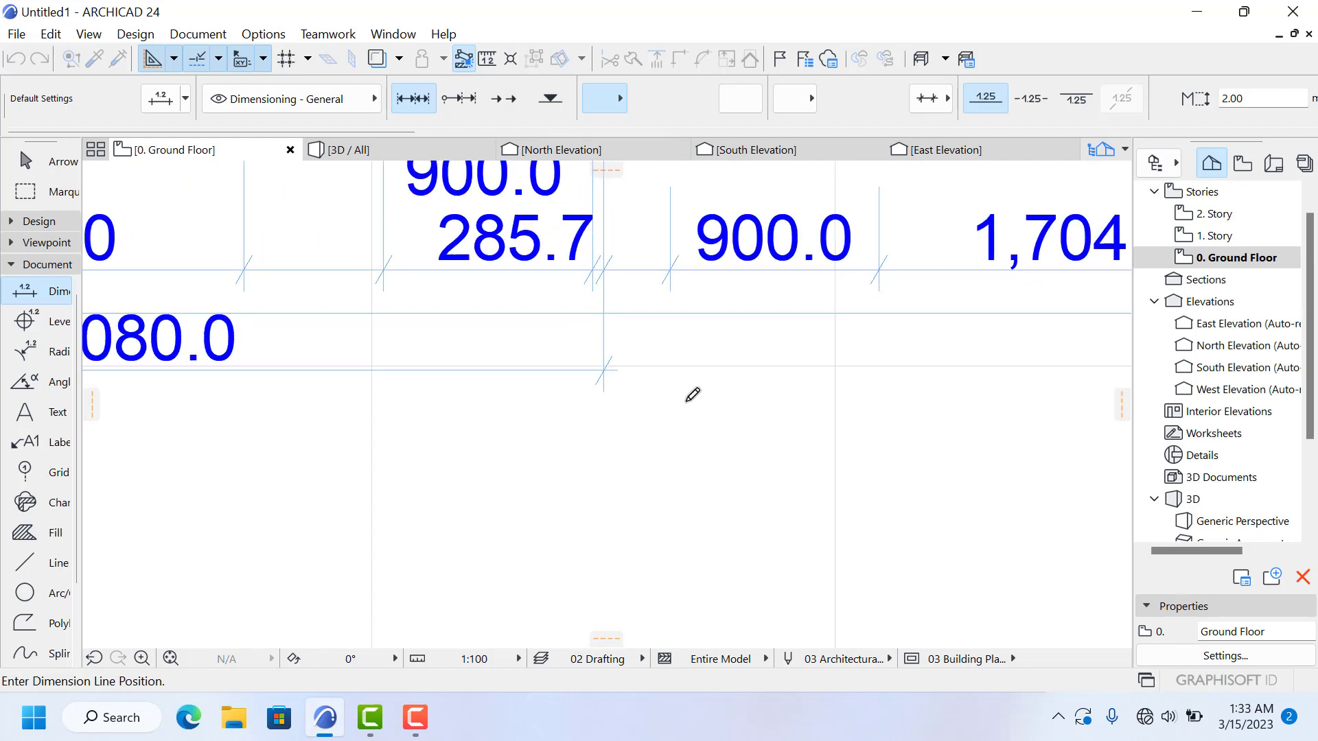
click(546, 344)
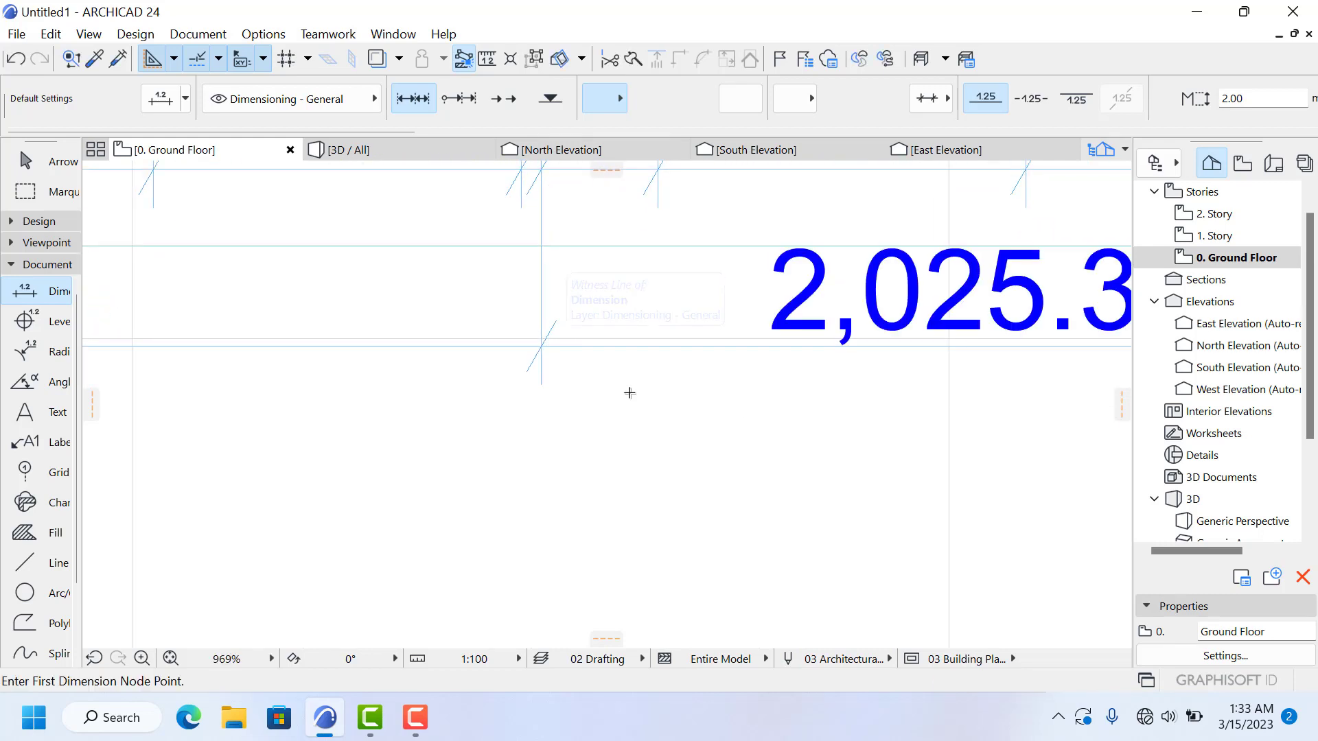
Step: Pick the southeast and southwest ends of the building for an overall south side dimension, and finish picking points
scroll(630, 390, down, 6)
scroll(930, 367, up, 6)
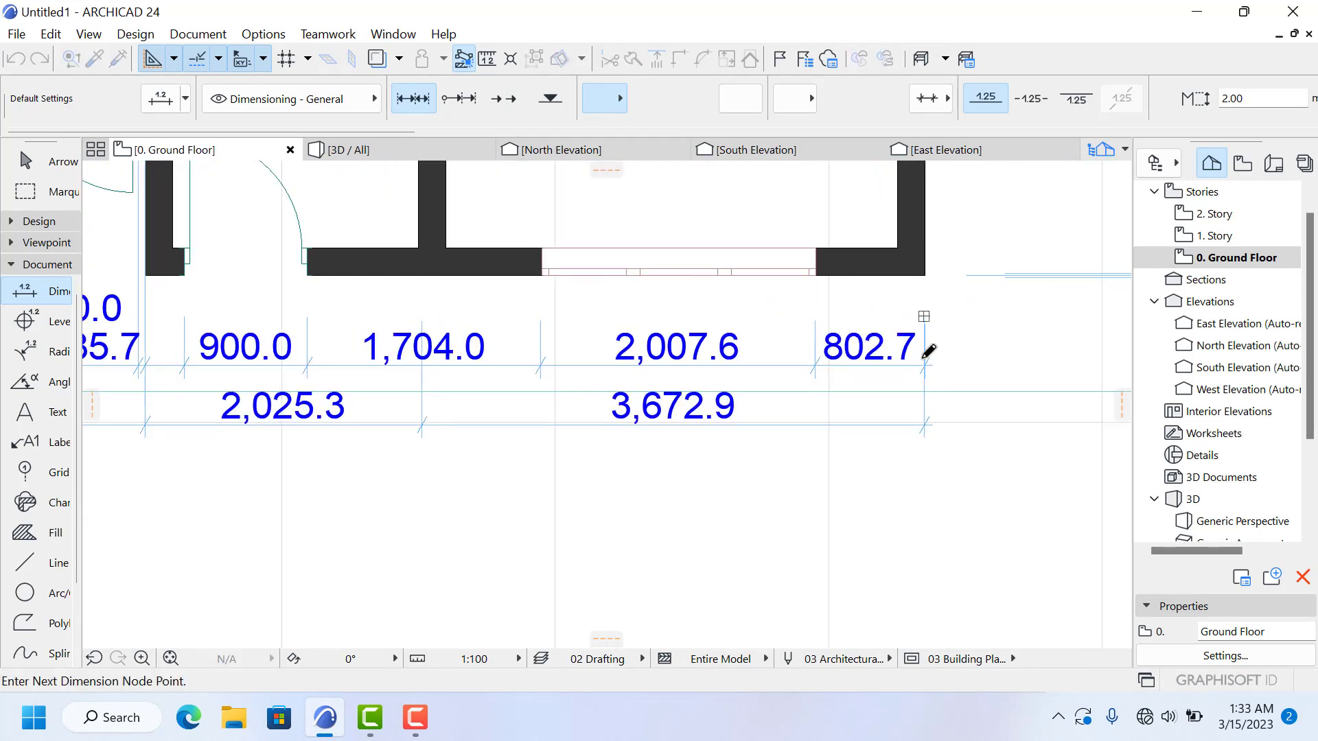
scroll(929, 351, down, 6)
scroll(491, 306, up, 5)
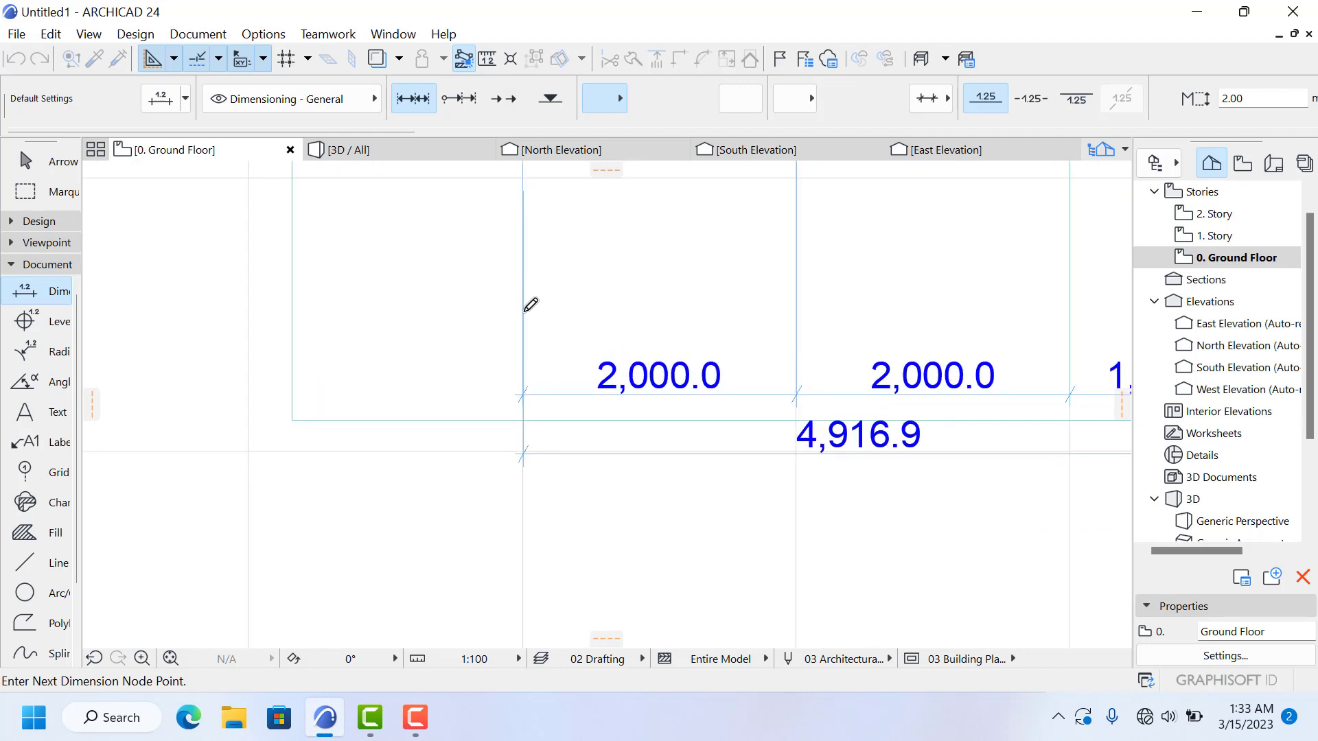
right_click(524, 311)
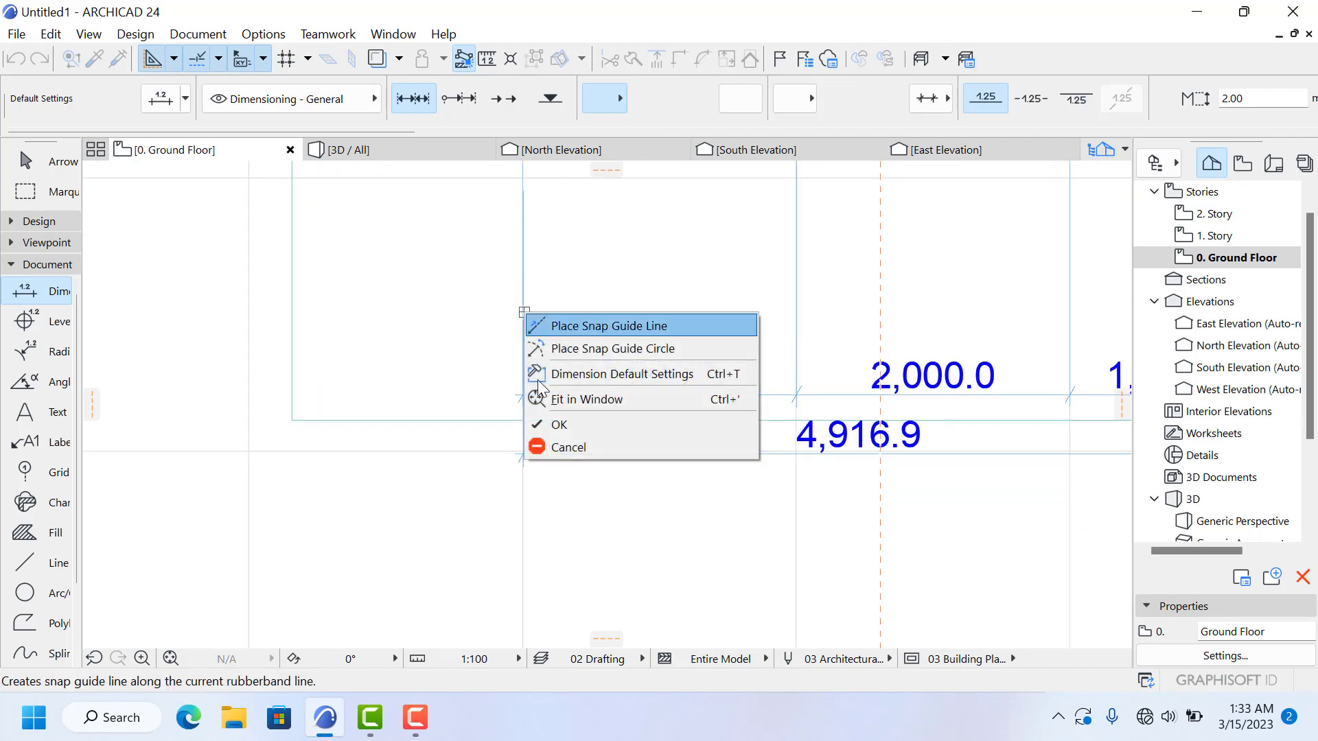
click(557, 421)
Step: Place the overall south side dimension line below the wall dimension row
scroll(519, 336, down, 3)
scroll(520, 336, down, 4)
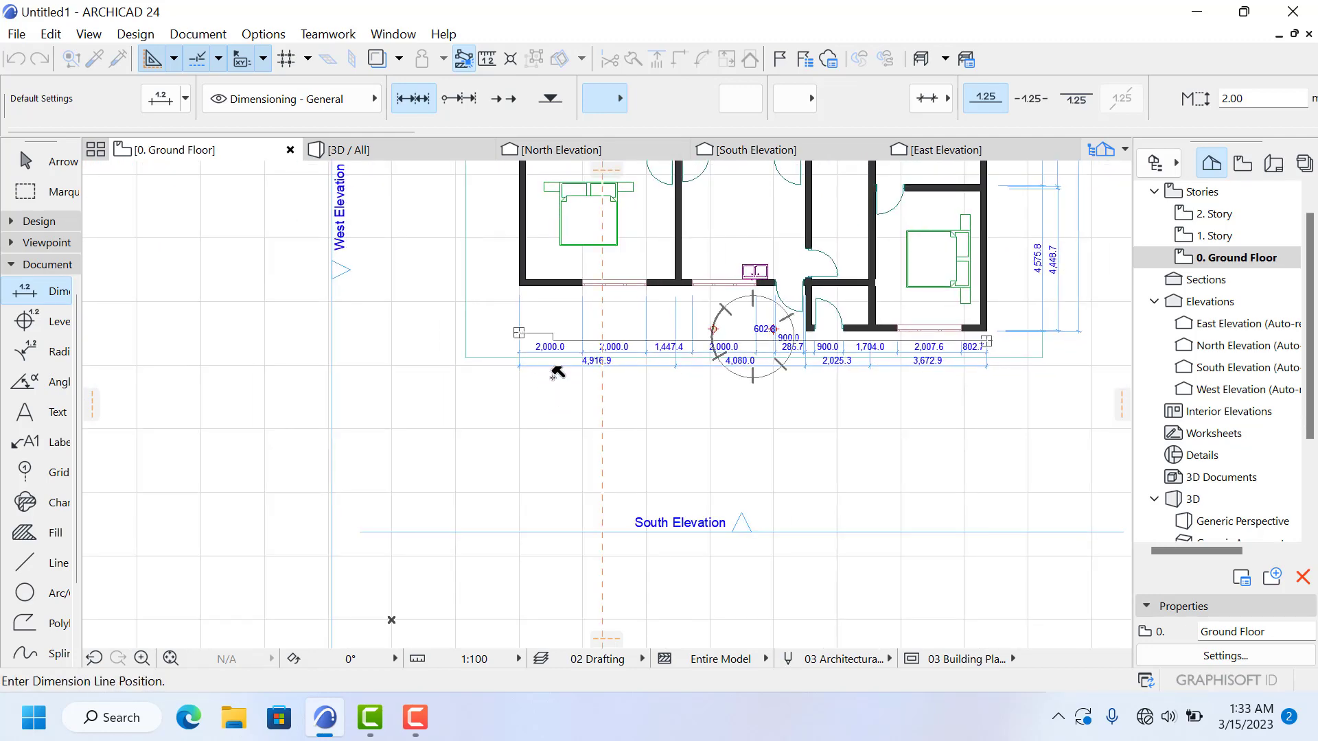
scroll(558, 371, up, 3)
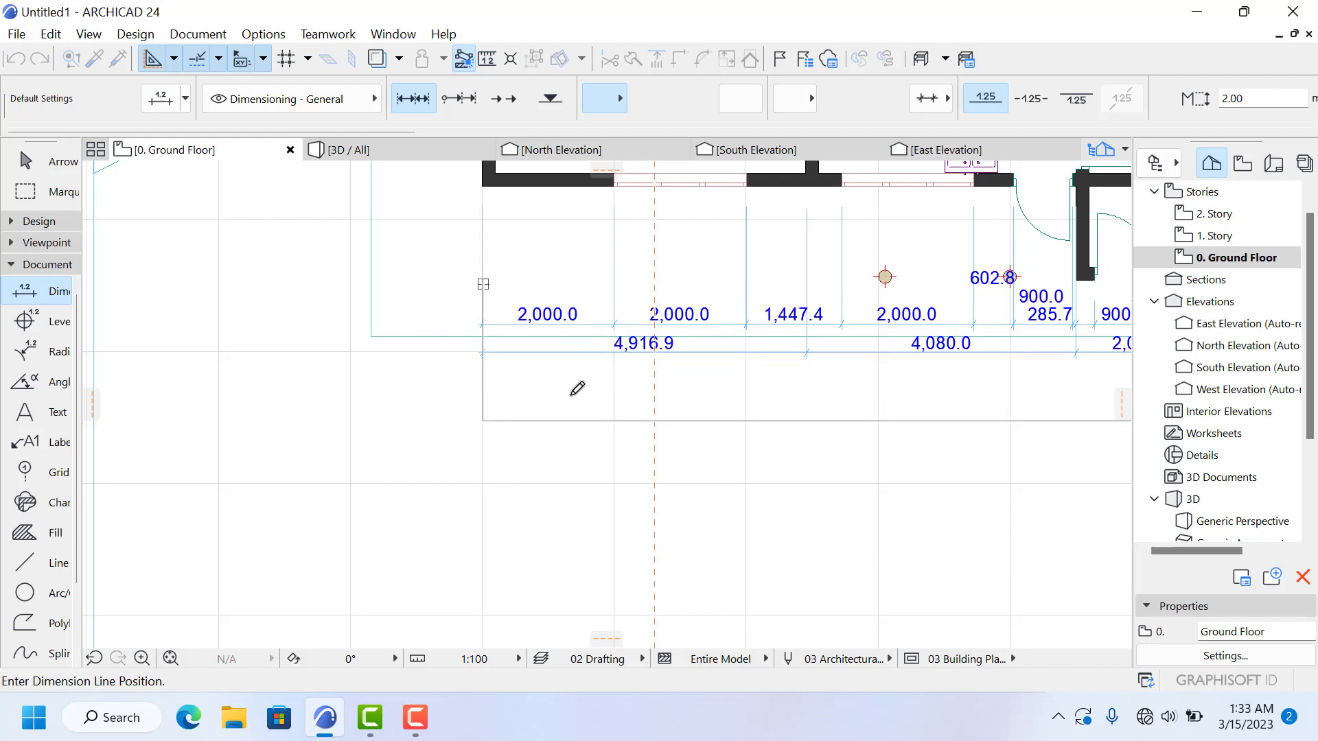
scroll(494, 402, down, 4)
scroll(735, 424, up, 3)
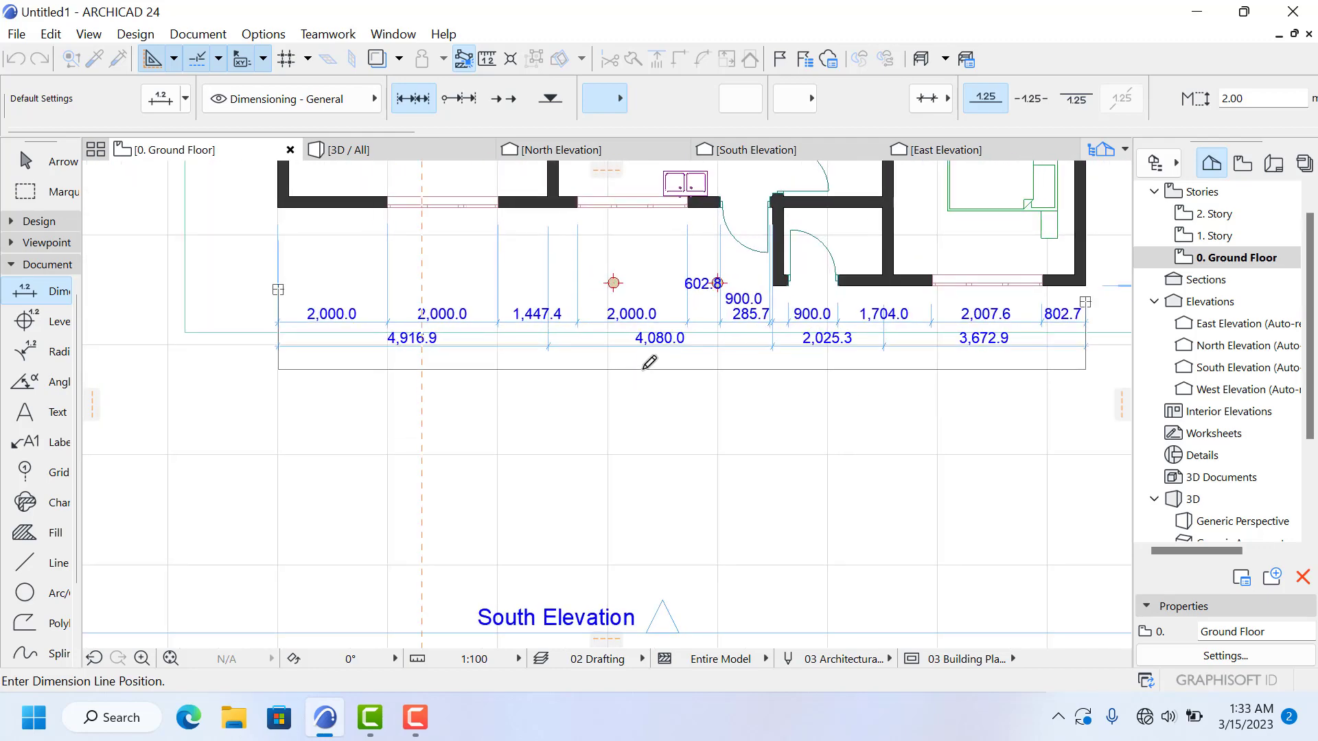
click(652, 353)
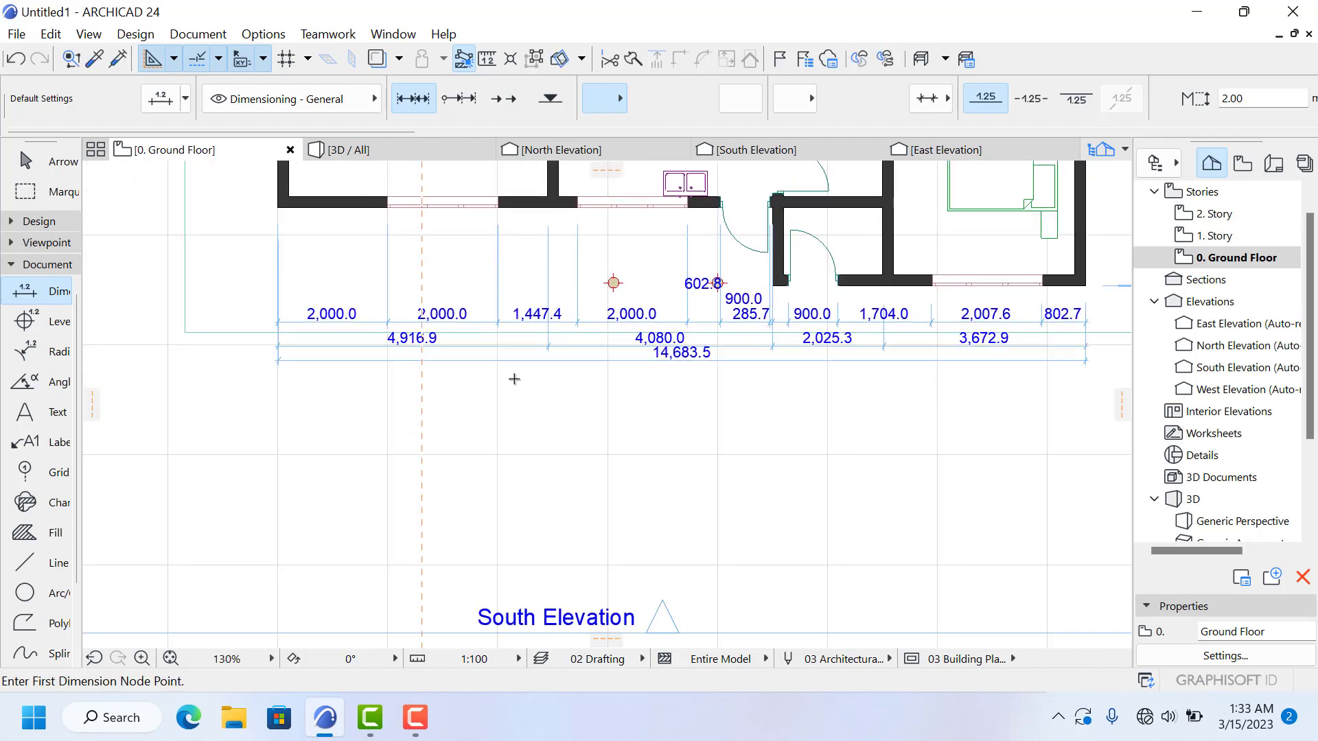
Step: Move the overall south side dimension text below its dimension line, clear of the wall dimension text above, and deselect it
scroll(647, 516, down, 3)
scroll(536, 369, up, 6)
scroll(537, 368, up, 2)
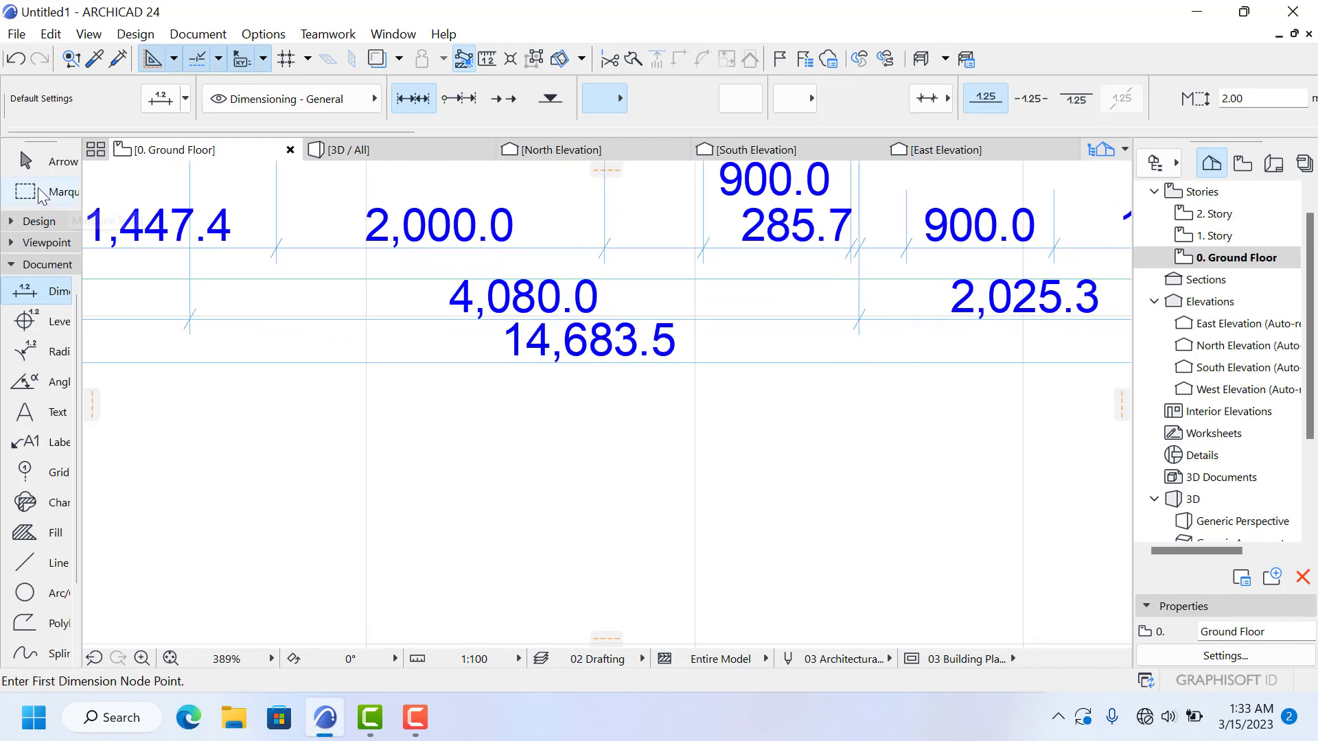
click(35, 163)
click(591, 342)
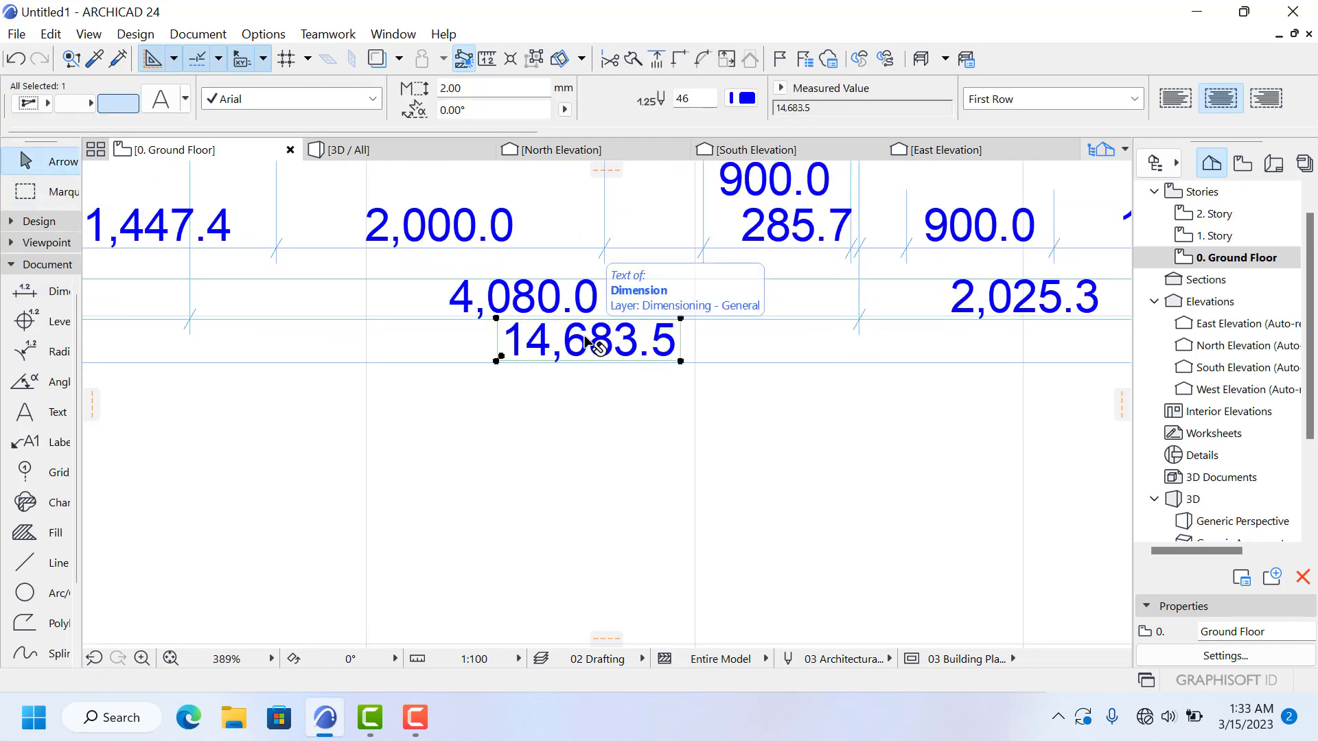
click(681, 317)
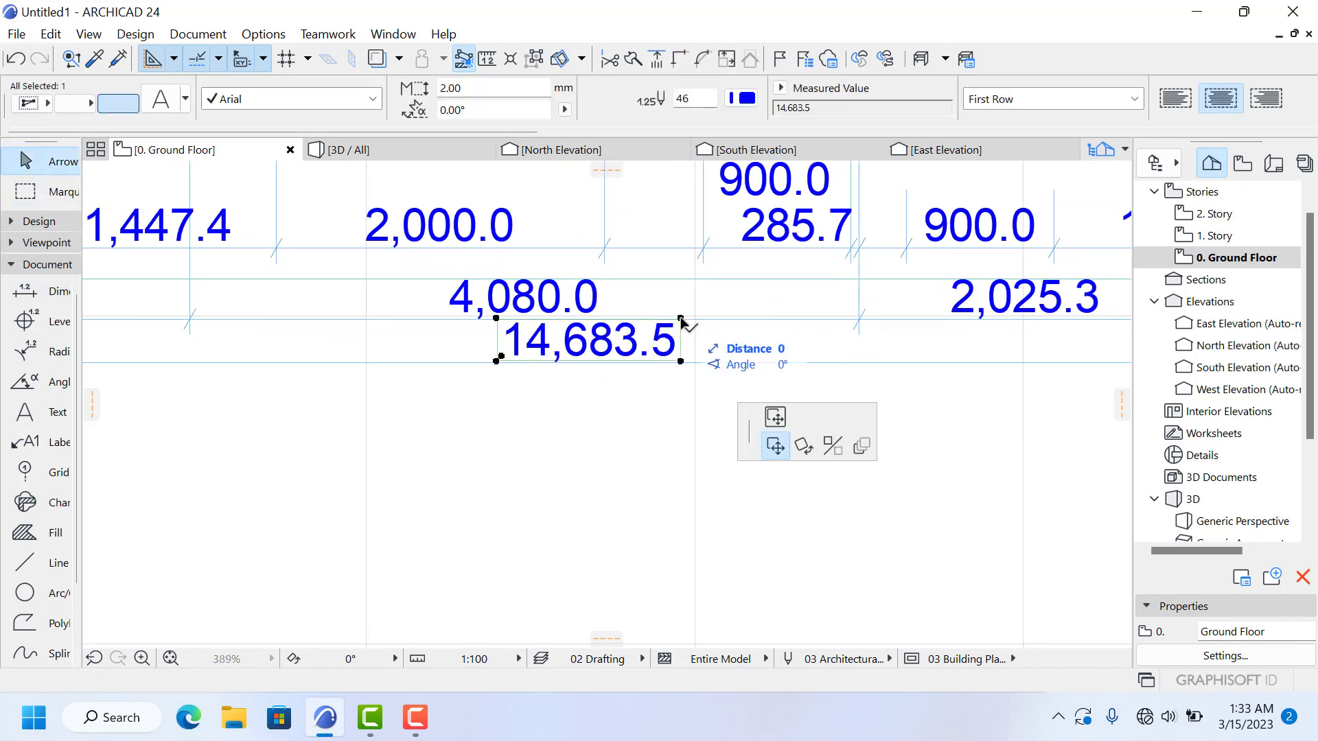
click(681, 361)
click(759, 426)
scroll(656, 433, down, 5)
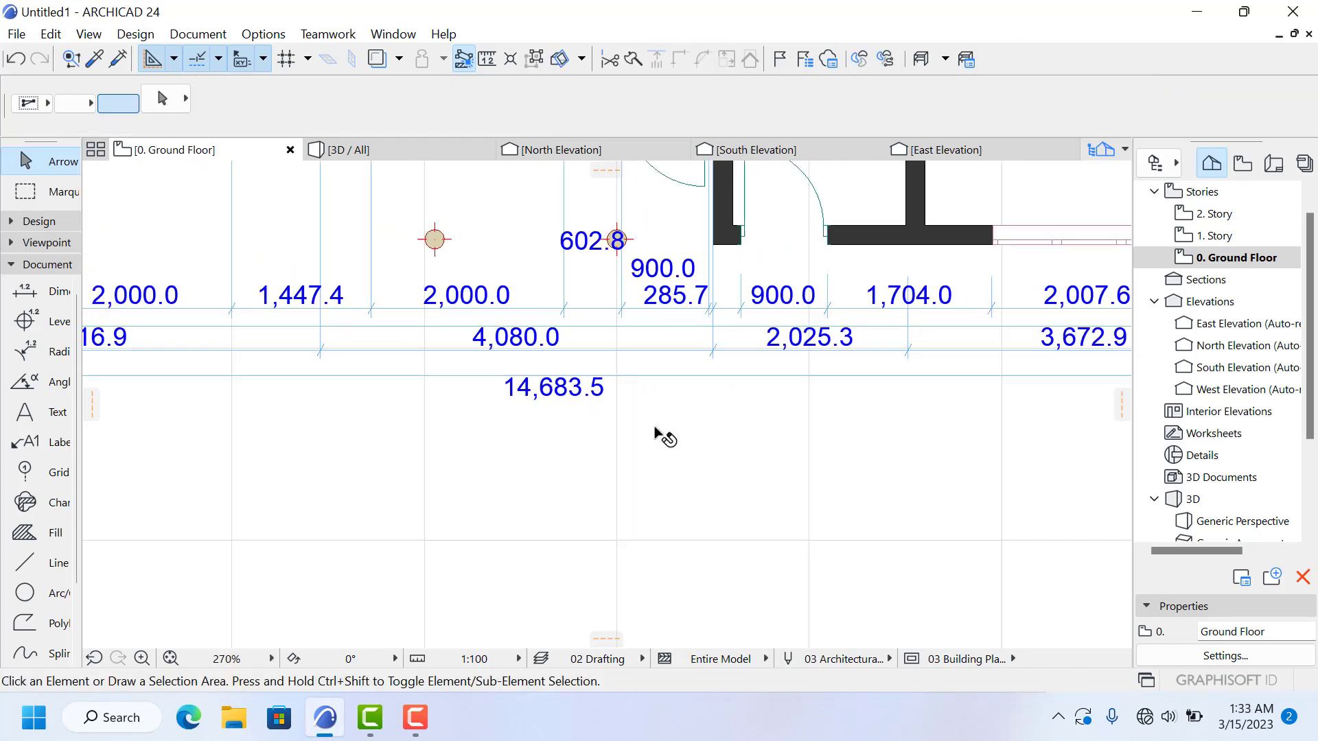
Step: Examine the whole ground floor plan and the dimensions around its exterior sides
scroll(568, 316, up, 2)
scroll(607, 261, down, 6)
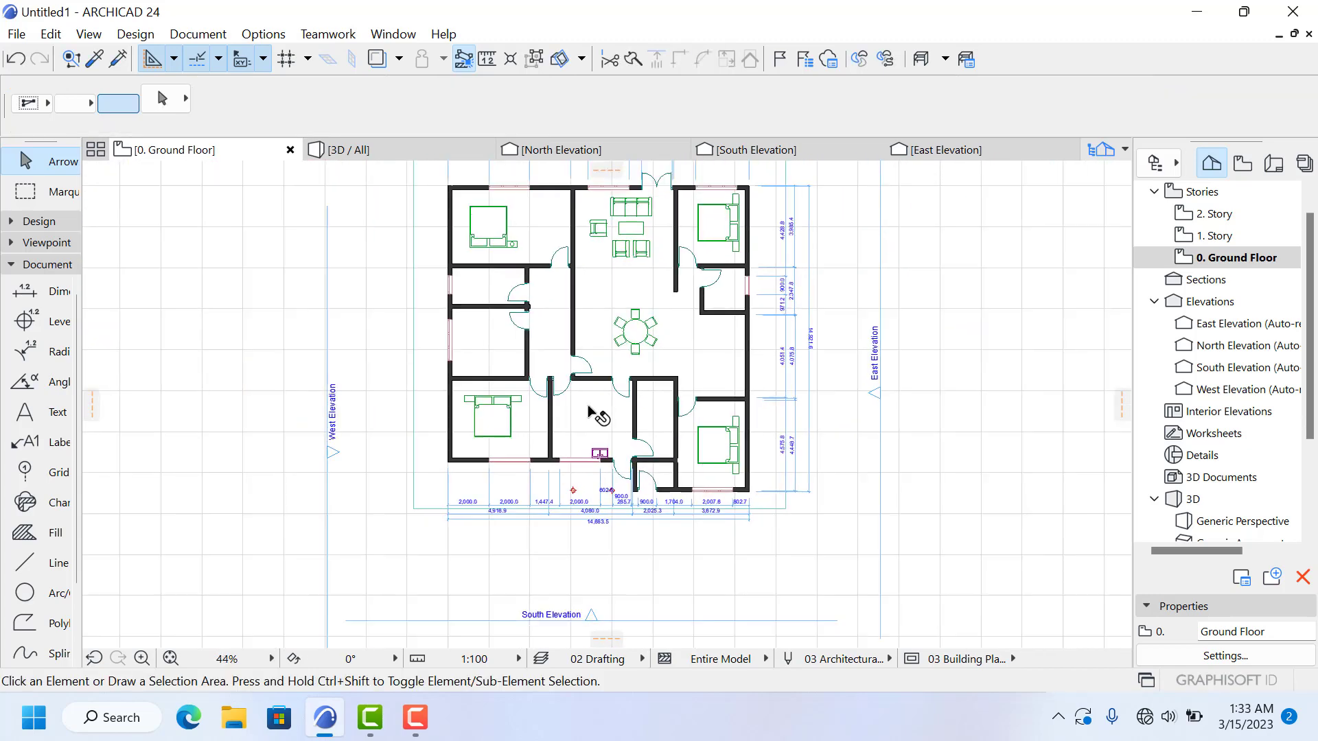
scroll(578, 294, up, 5)
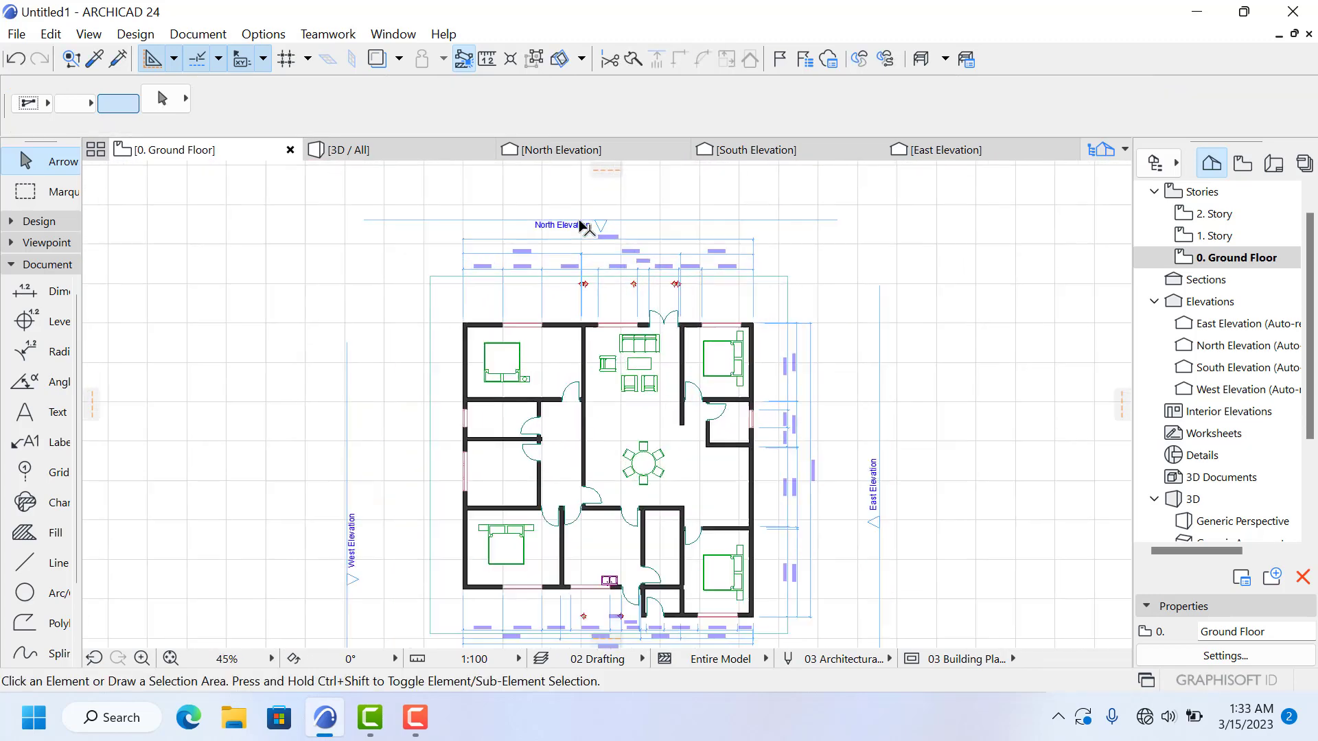
scroll(441, 420, down, 3)
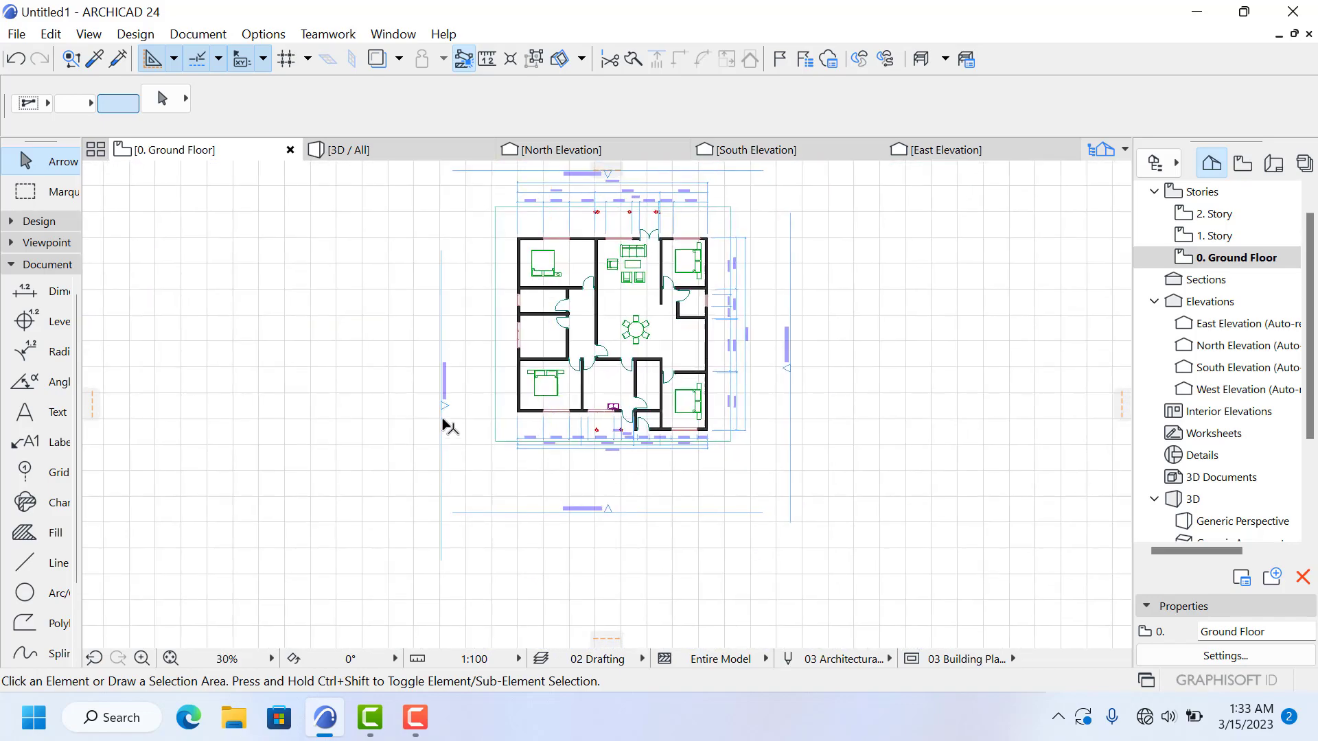
scroll(532, 391, up, 4)
scroll(621, 478, down, 5)
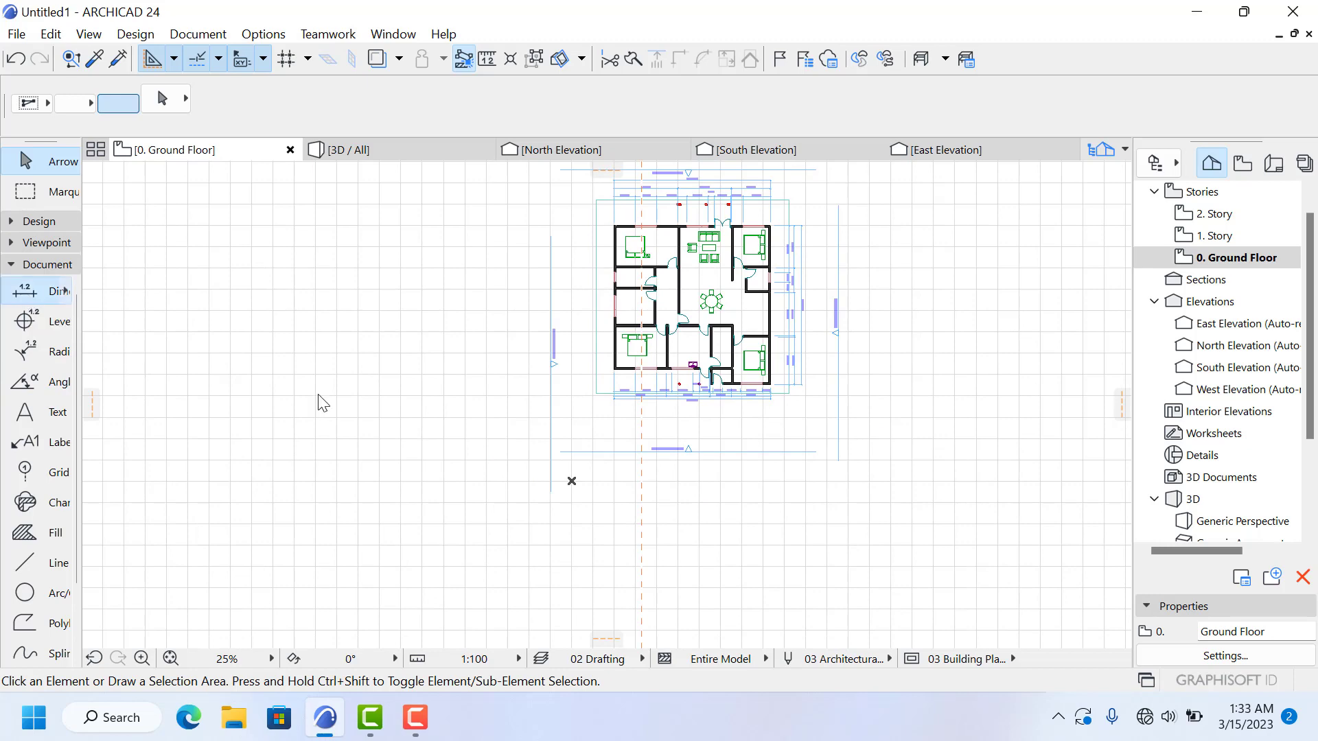
Step: Start the west side opening dimension at the building's northwest corner and pick both edges of the northern window in the west wall
scroll(637, 220, up, 9)
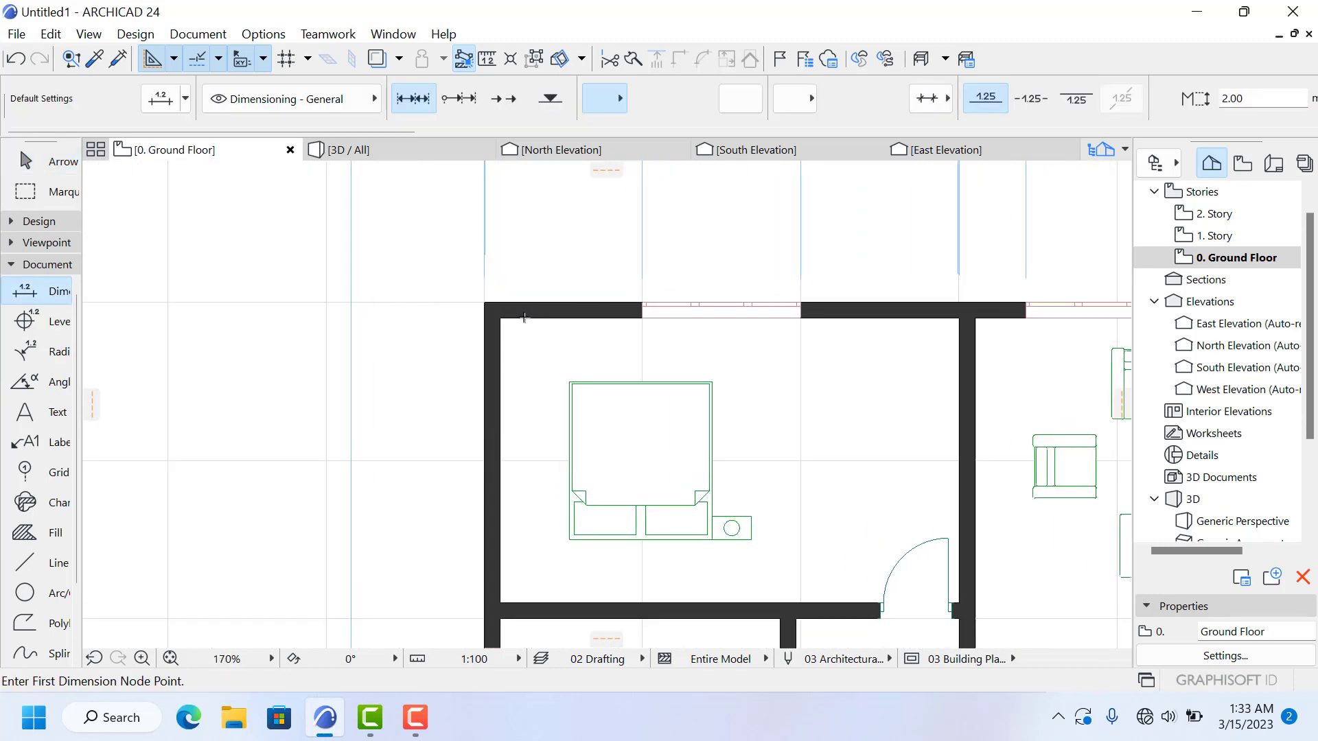
click(490, 294)
scroll(494, 322, down, 5)
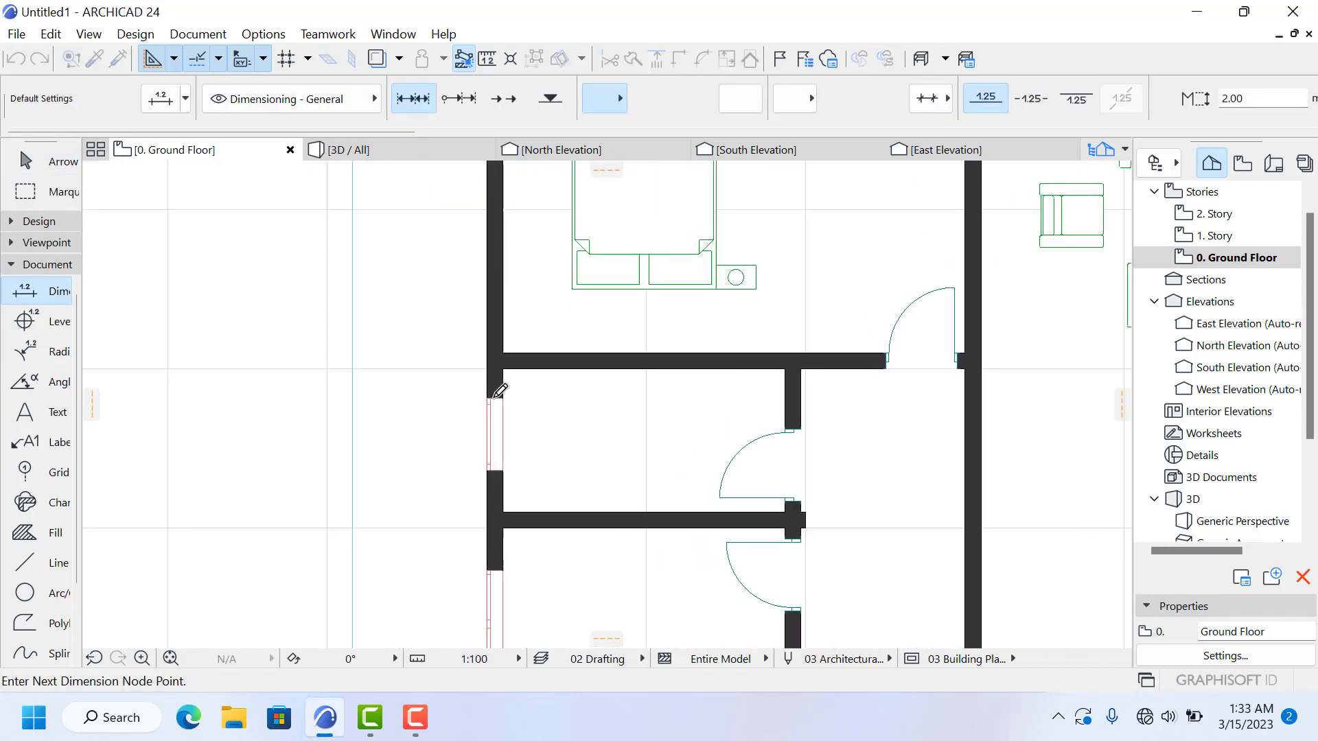
scroll(496, 355, up, 3)
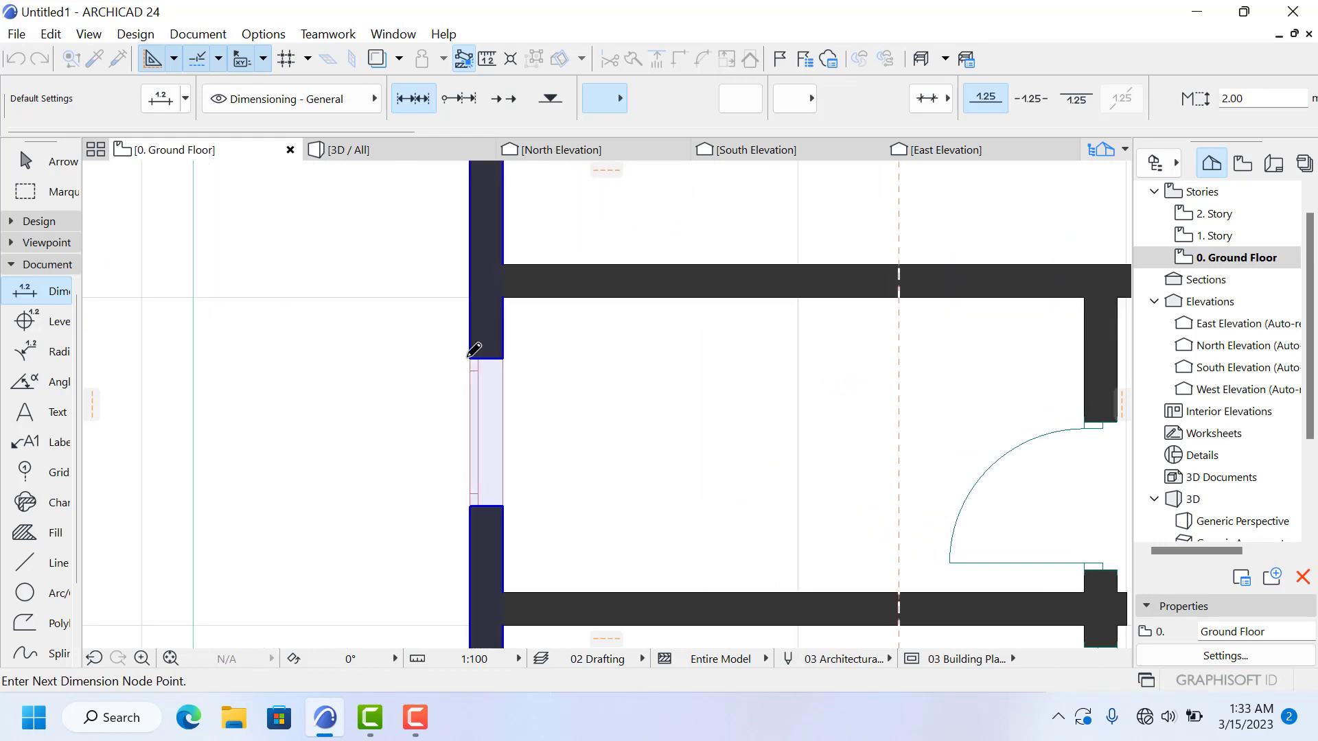
scroll(488, 403, down, 1)
middle_drag(497, 491, 523, 366)
scroll(523, 366, up, 2)
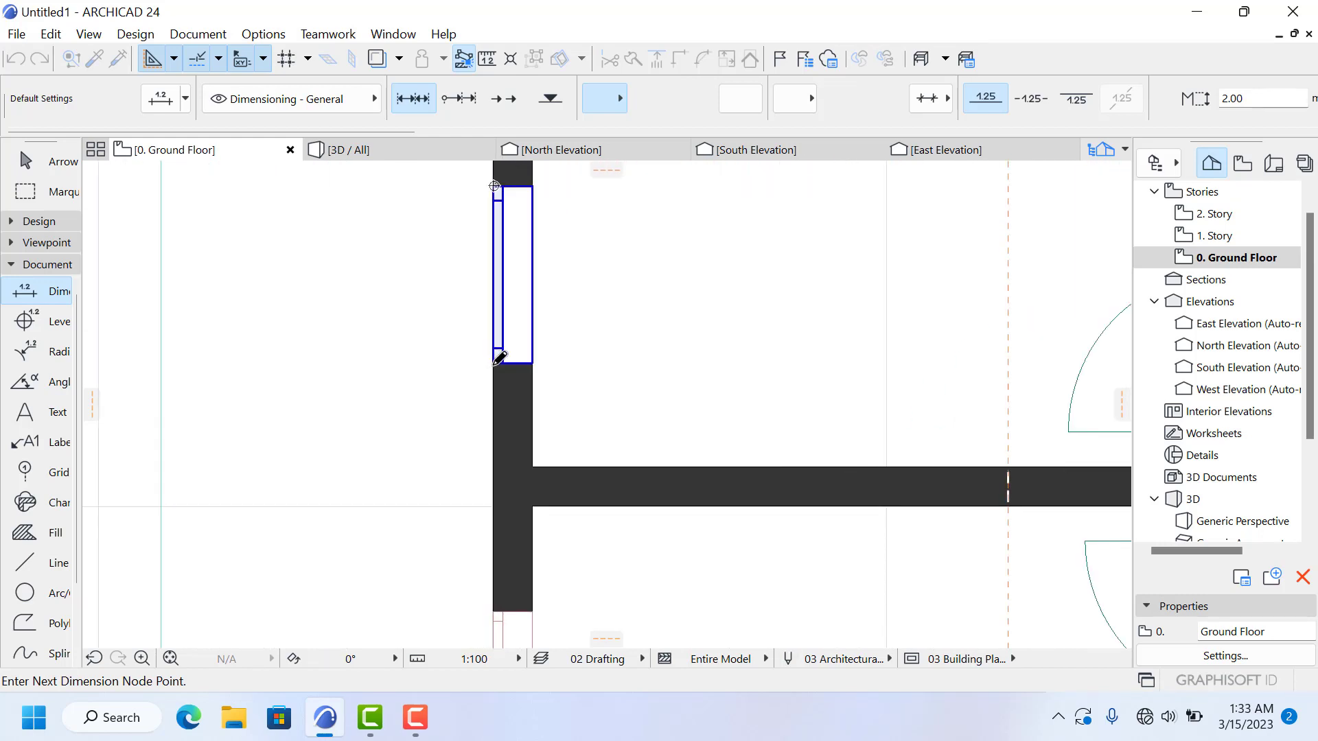
Step: Pick both edges of the larger window further south in the west wall for the opening dimension
scroll(497, 359, down, 2)
scroll(518, 390, up, 2)
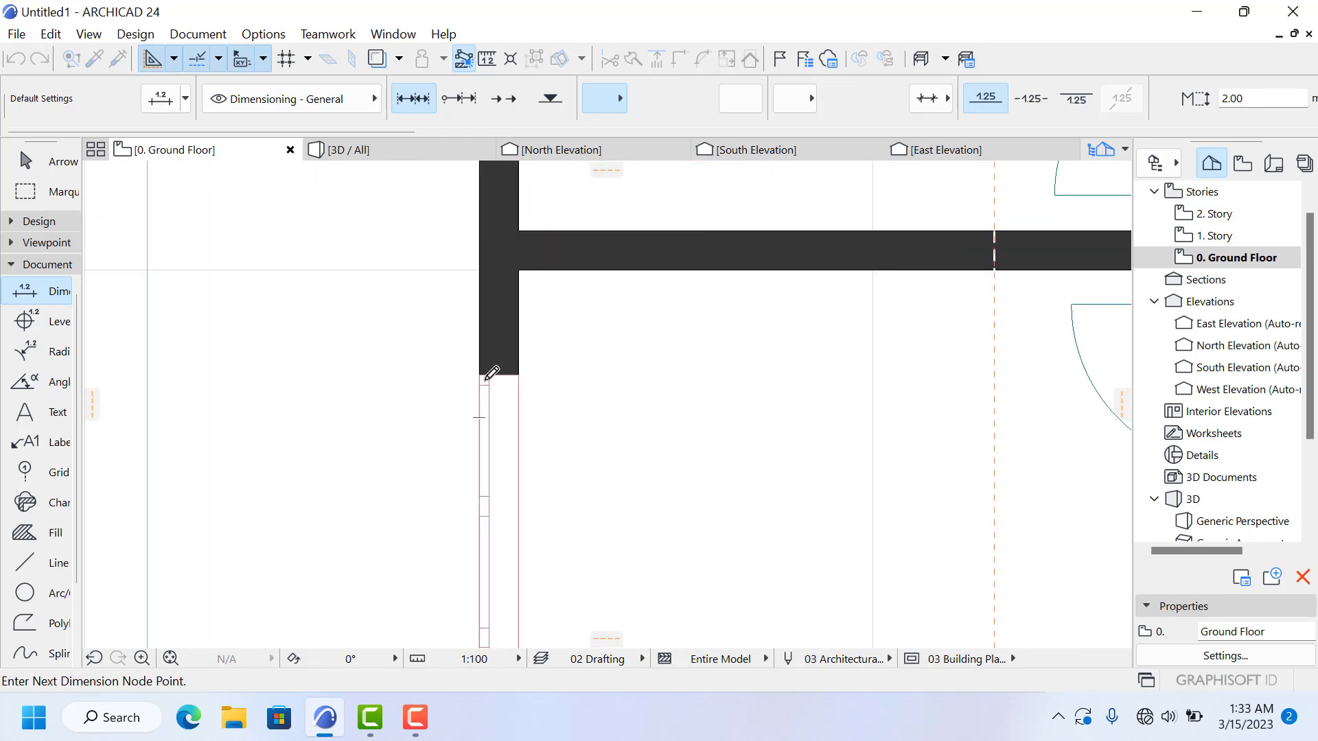
scroll(485, 367, down, 2)
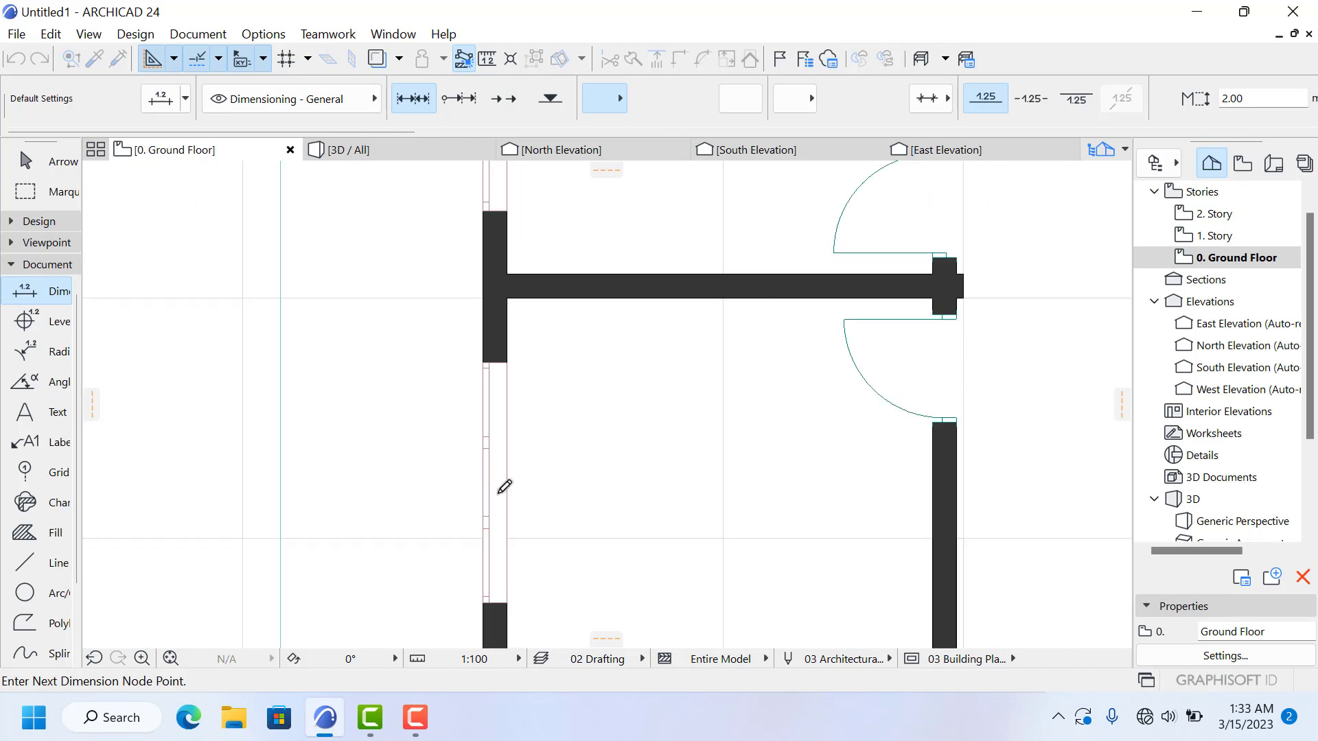
scroll(485, 547, up, 2)
click(478, 582)
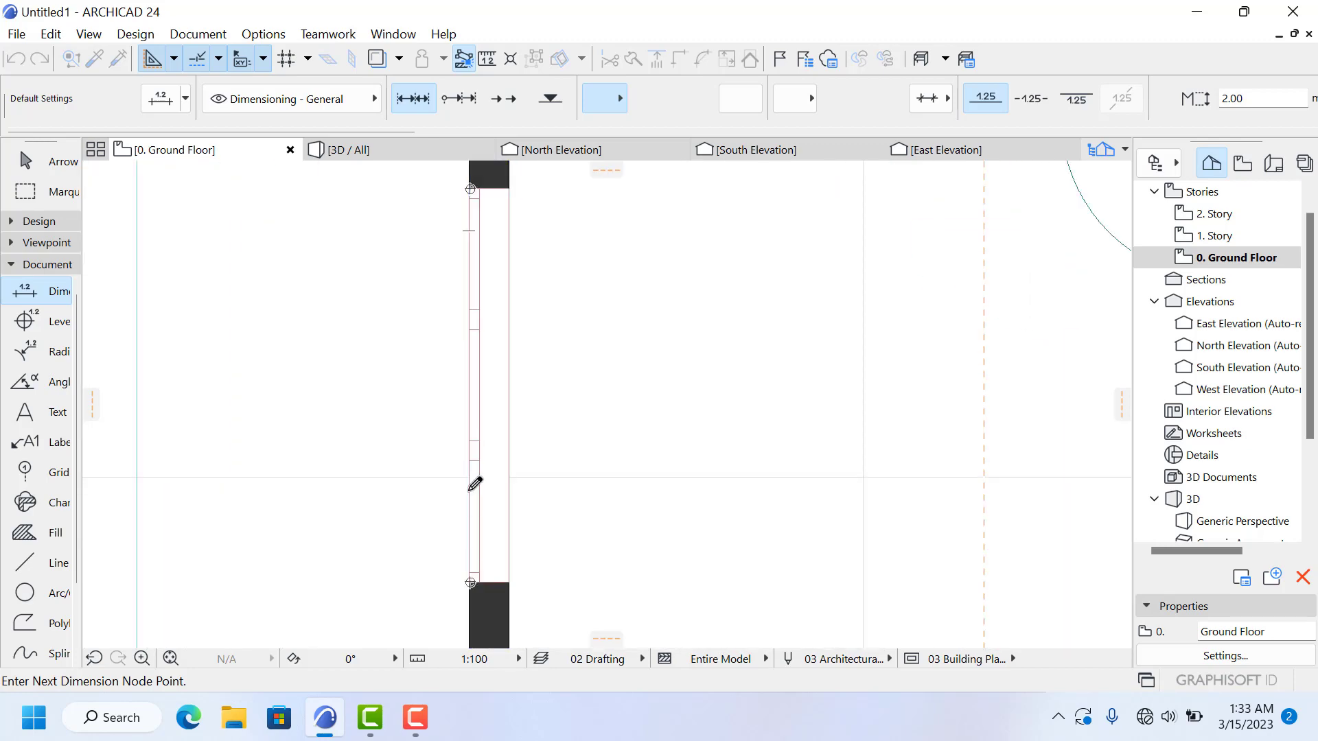
Step: Pick the southwest corner, finish picking points, and place the opening dimension row outside the west wall
scroll(491, 407, down, 2)
scroll(498, 385, down, 2)
scroll(490, 462, up, 2)
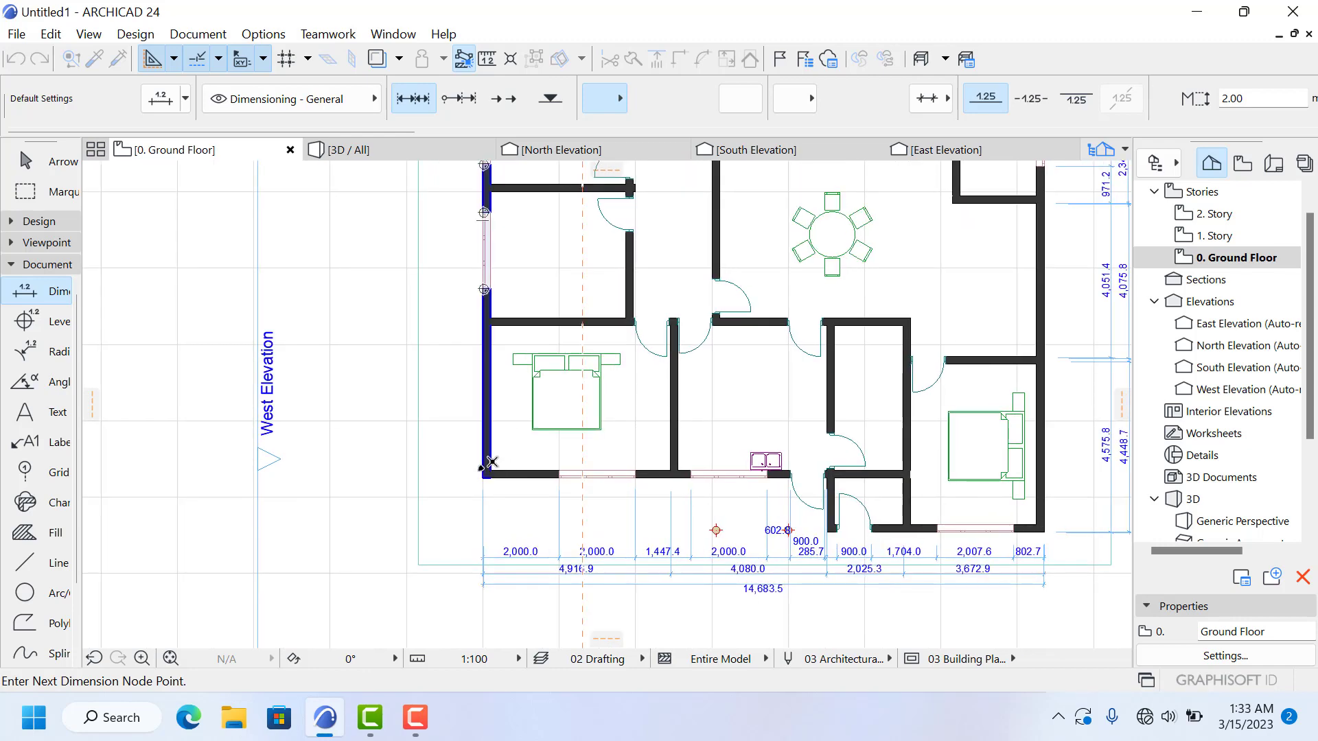
right_click(483, 552)
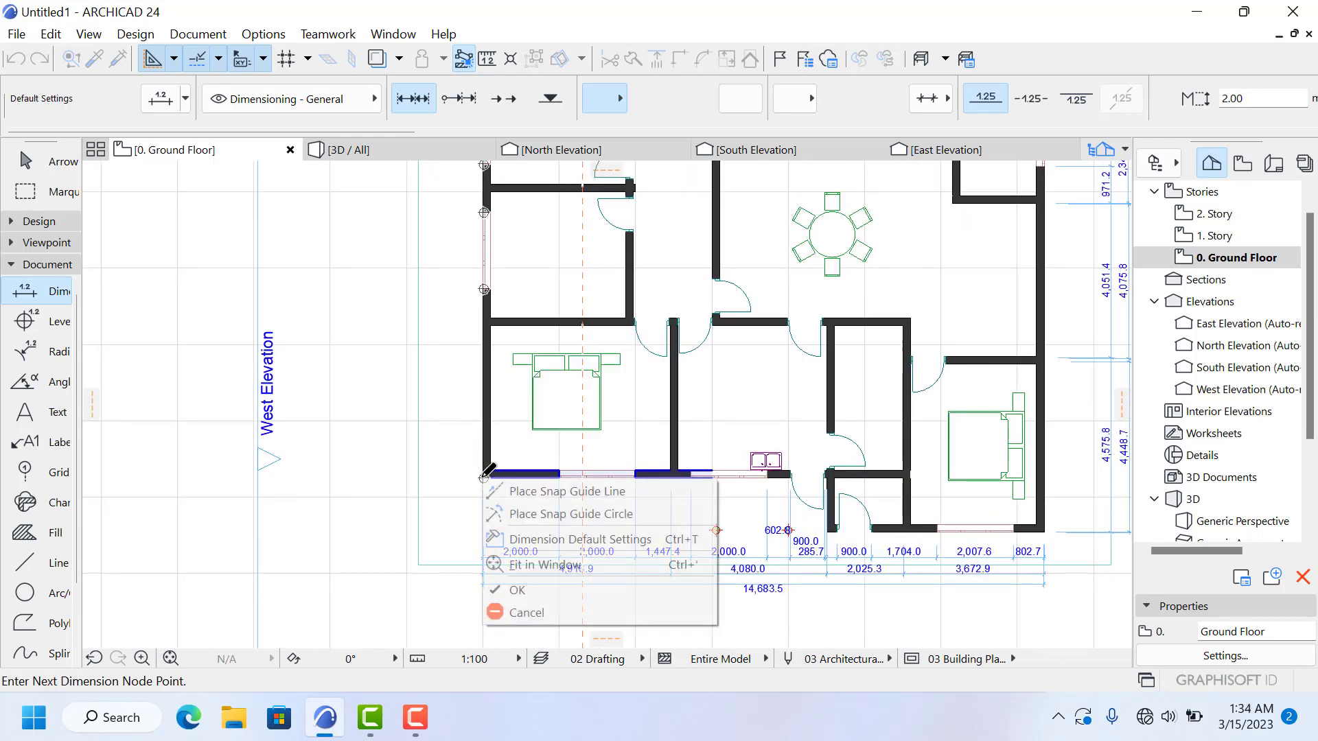
click(518, 588)
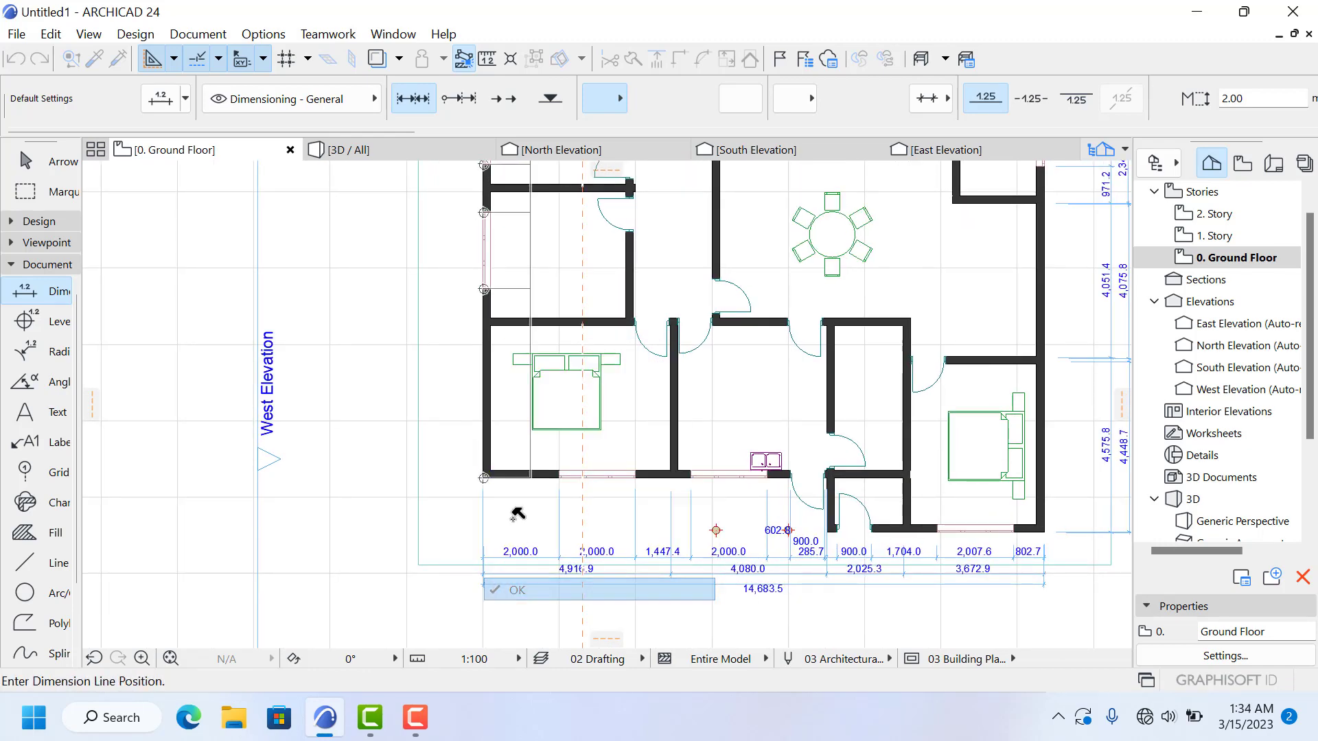
click(412, 370)
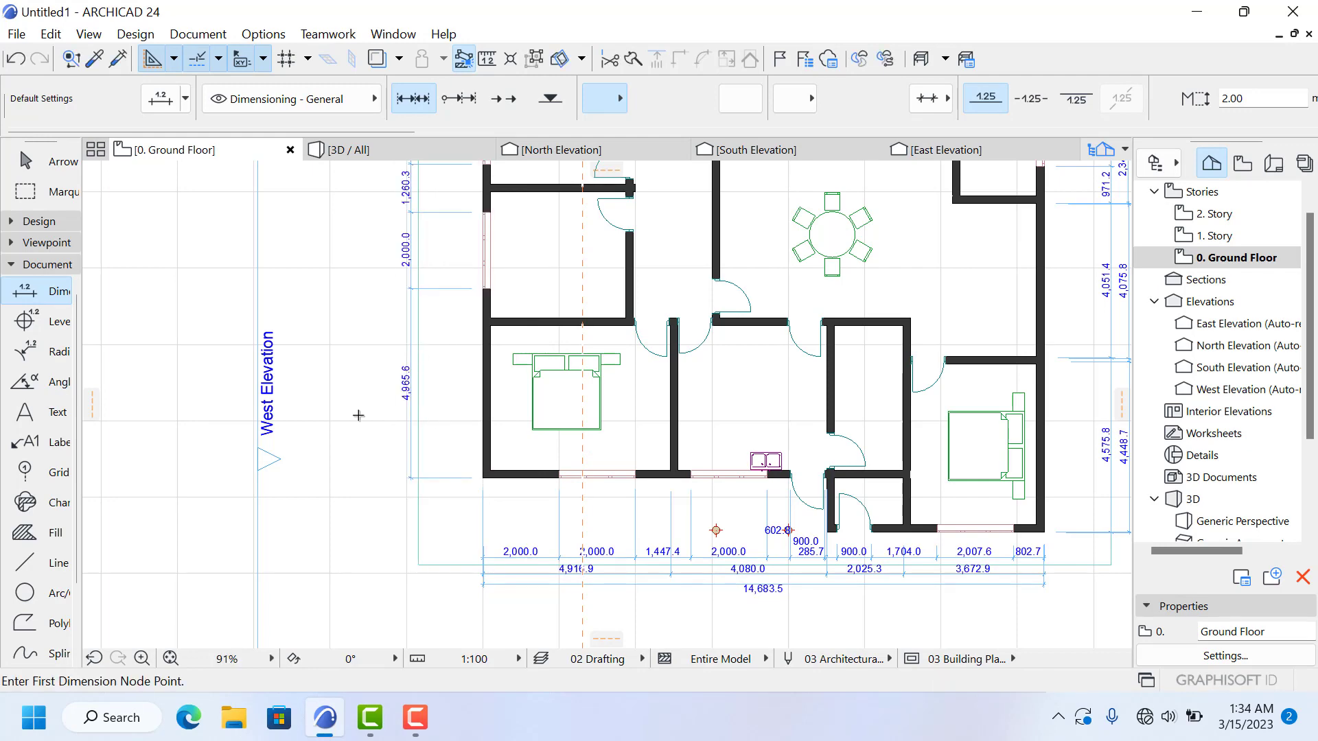
Step: Start a west side wall dimension at the northwest corner and pick the junction of the northernmost partition wall
scroll(385, 384, down, 2)
scroll(426, 343, up, 3)
scroll(425, 344, down, 2)
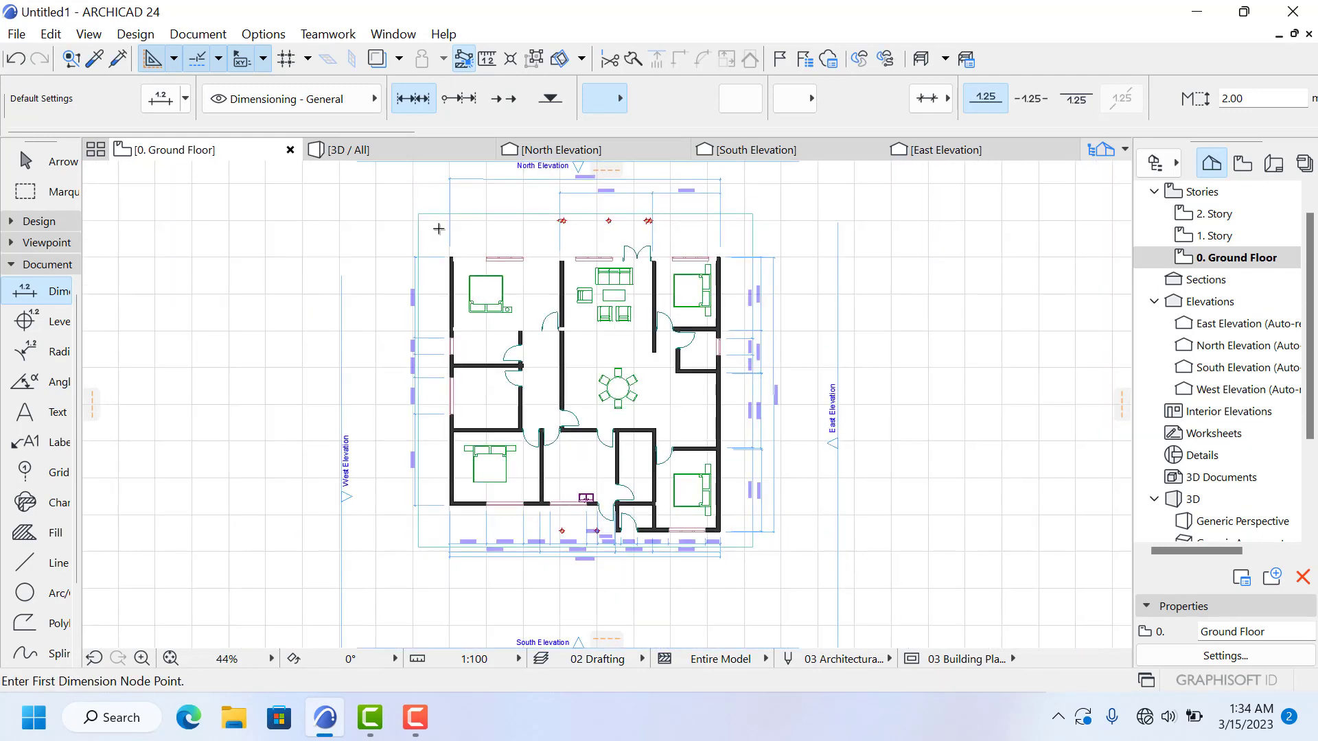
scroll(412, 282, up, 4)
scroll(545, 398, down, 1)
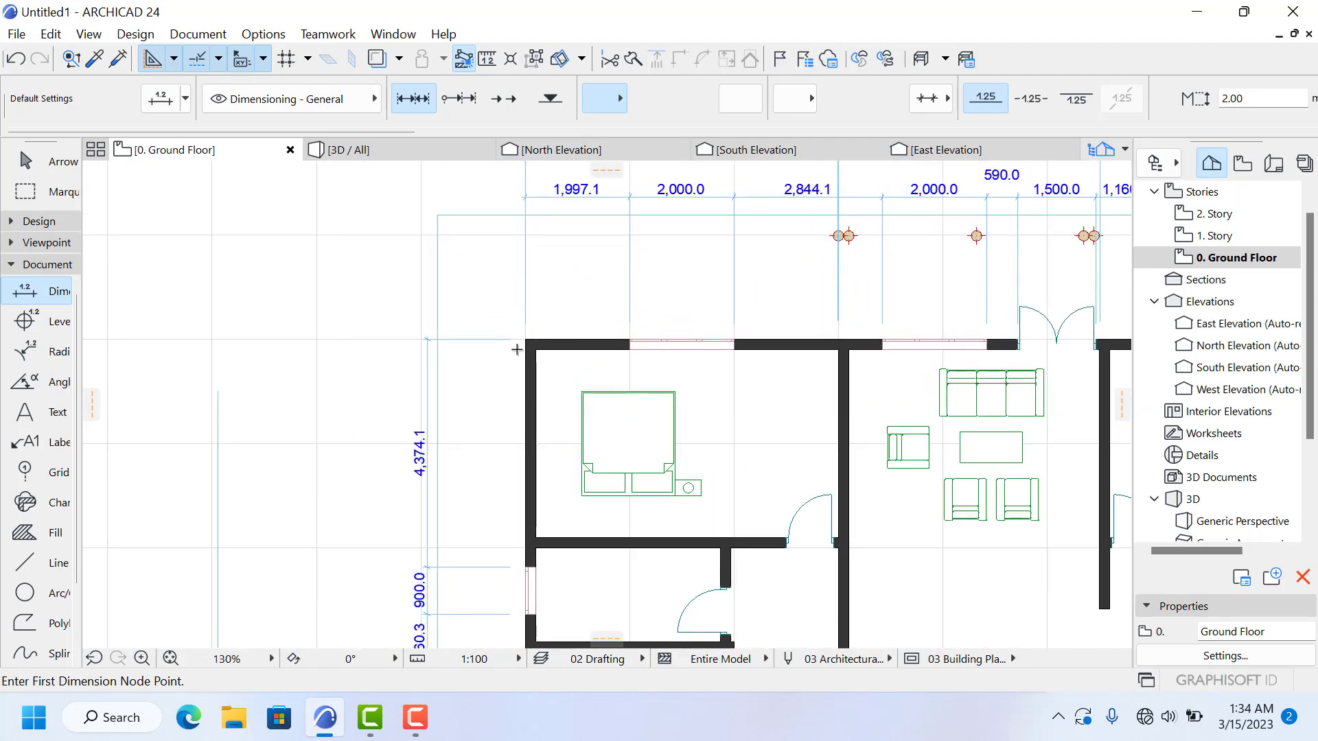
scroll(501, 323, up, 3)
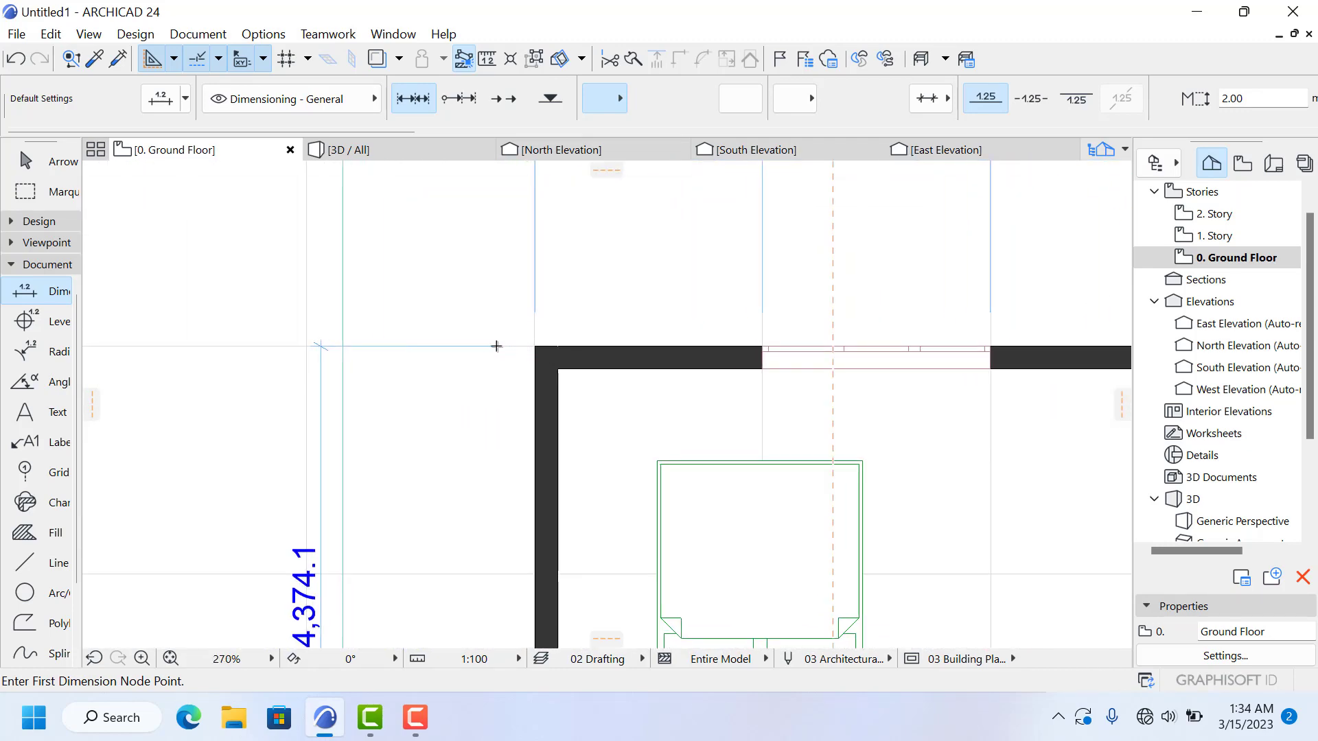
click(535, 346)
scroll(512, 343, down, 3)
scroll(507, 601, up, 5)
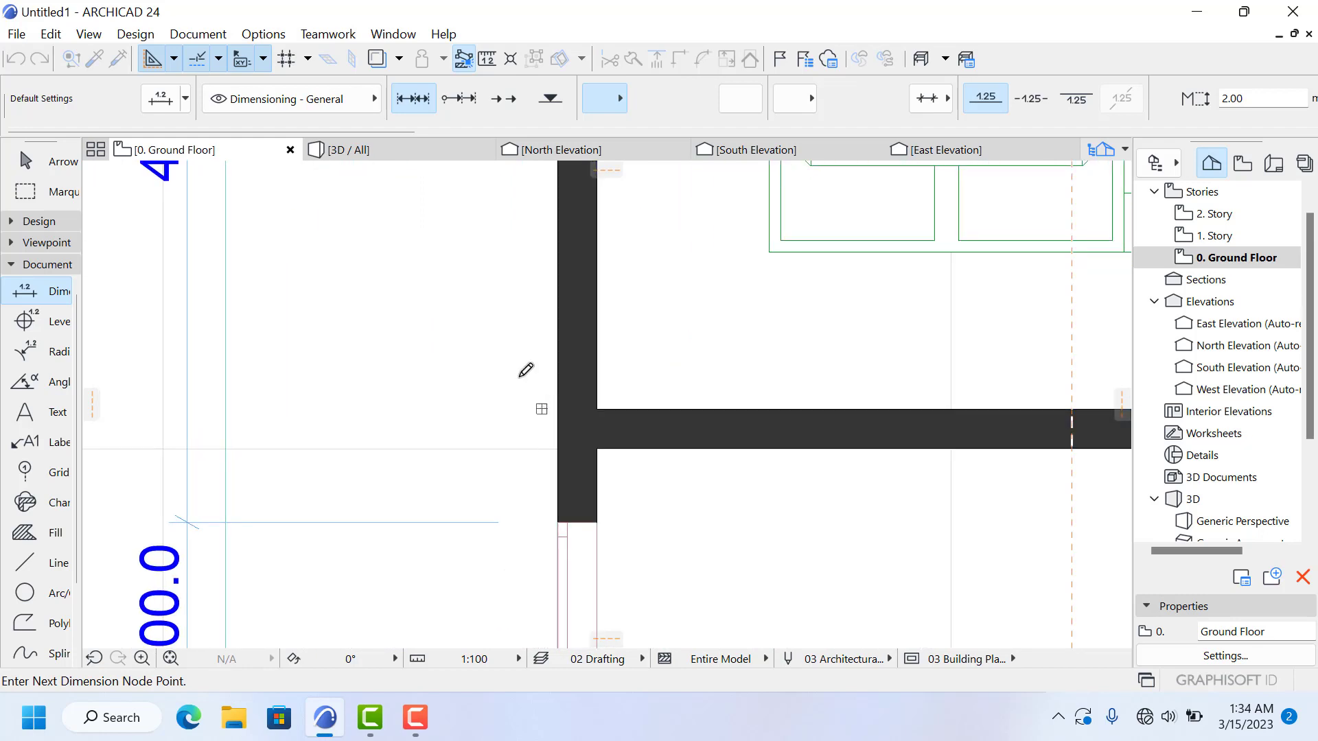
Step: Pick the junctions of the next two partition walls going south along the west wall
scroll(521, 361, down, 5)
scroll(514, 412, up, 3)
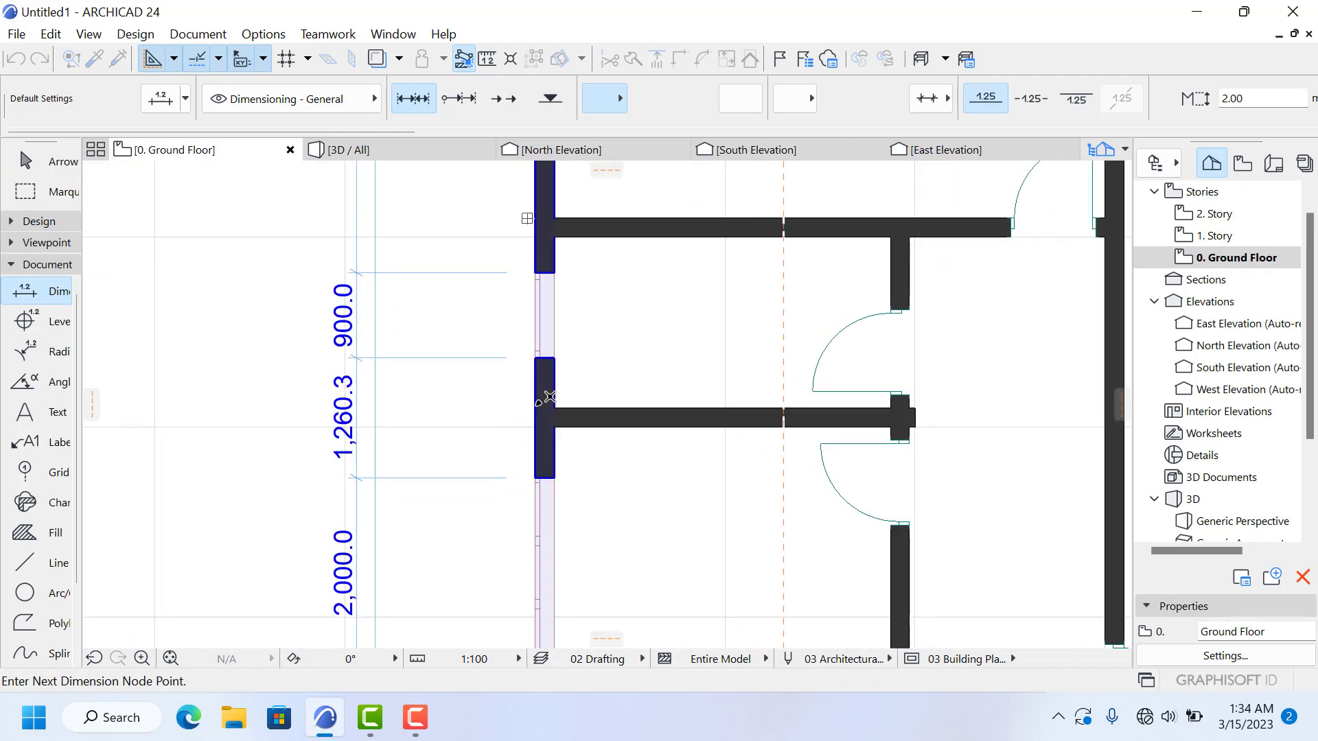
scroll(494, 439, down, 3)
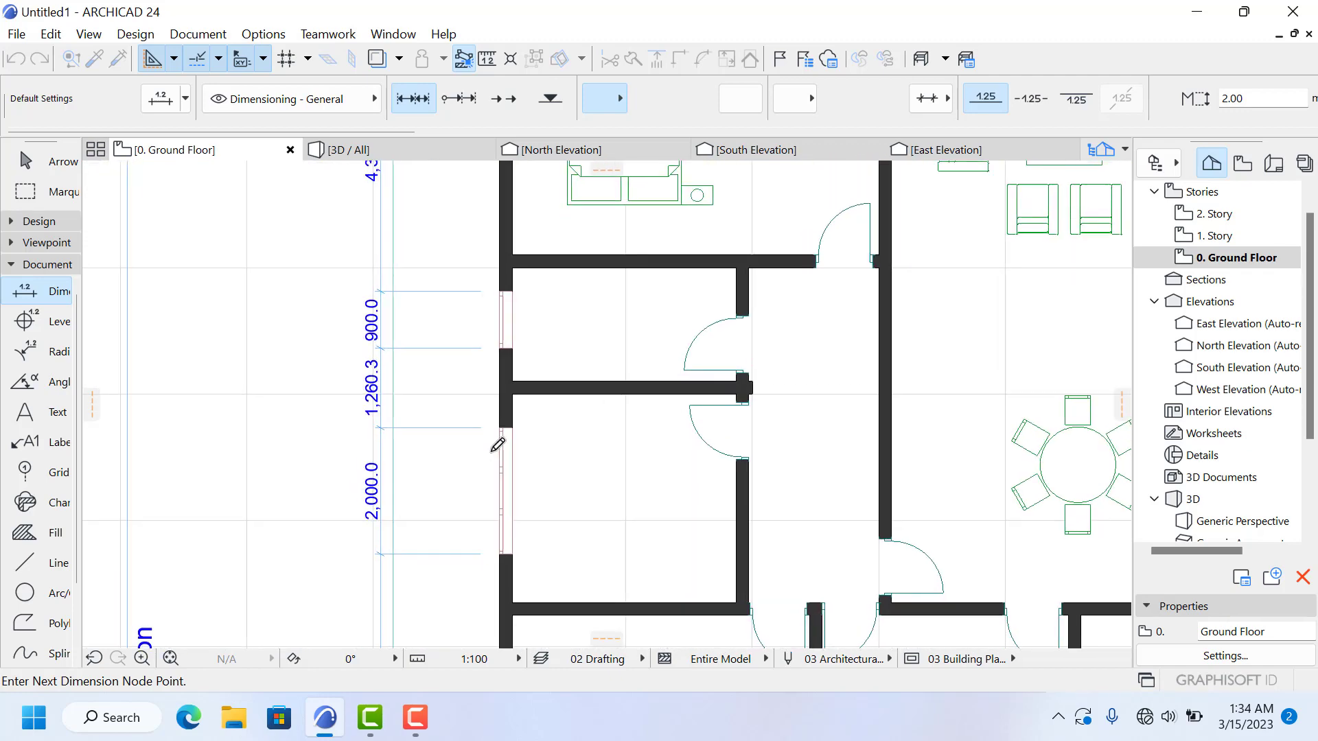
scroll(494, 343, up, 3)
scroll(491, 444, down, 3)
scroll(509, 499, up, 3)
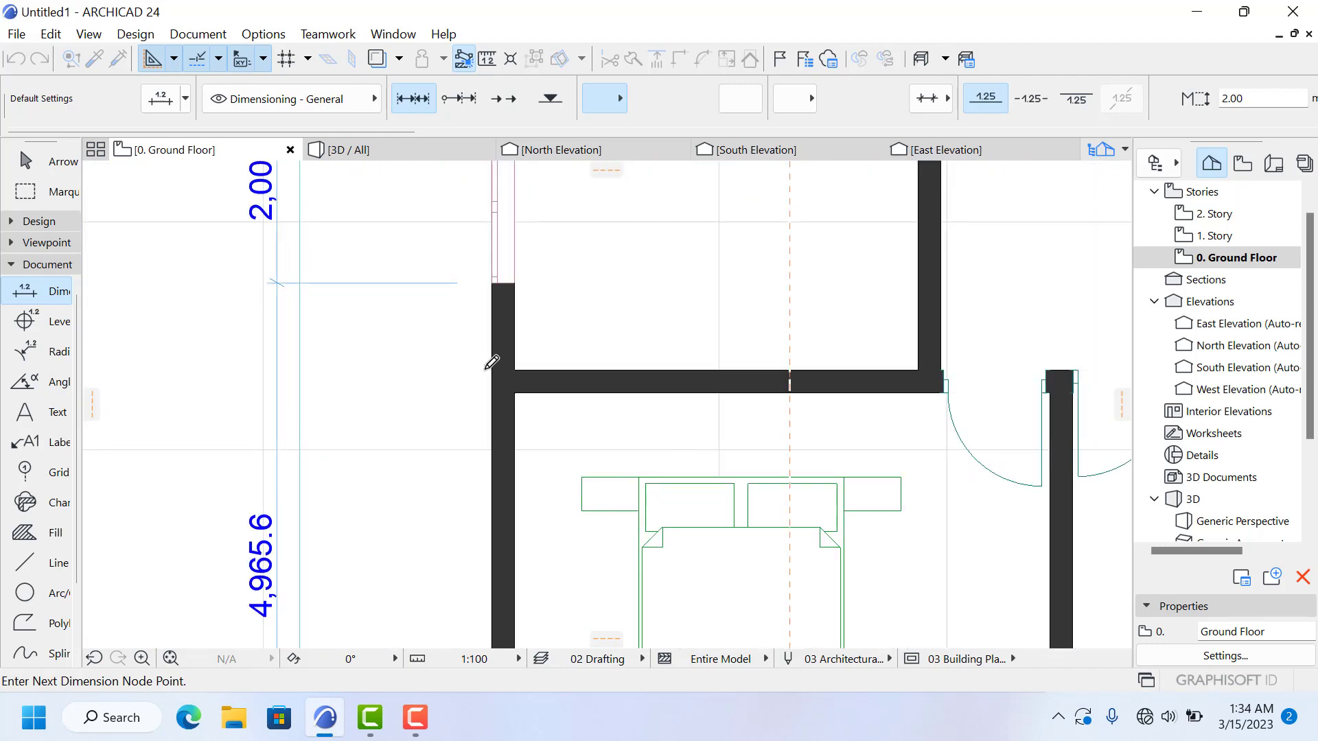
Step: Pick the southwest corner, finish picking points, and place the wall dimension row outside the west opening dimension row
scroll(491, 362, down, 4)
scroll(500, 523, up, 5)
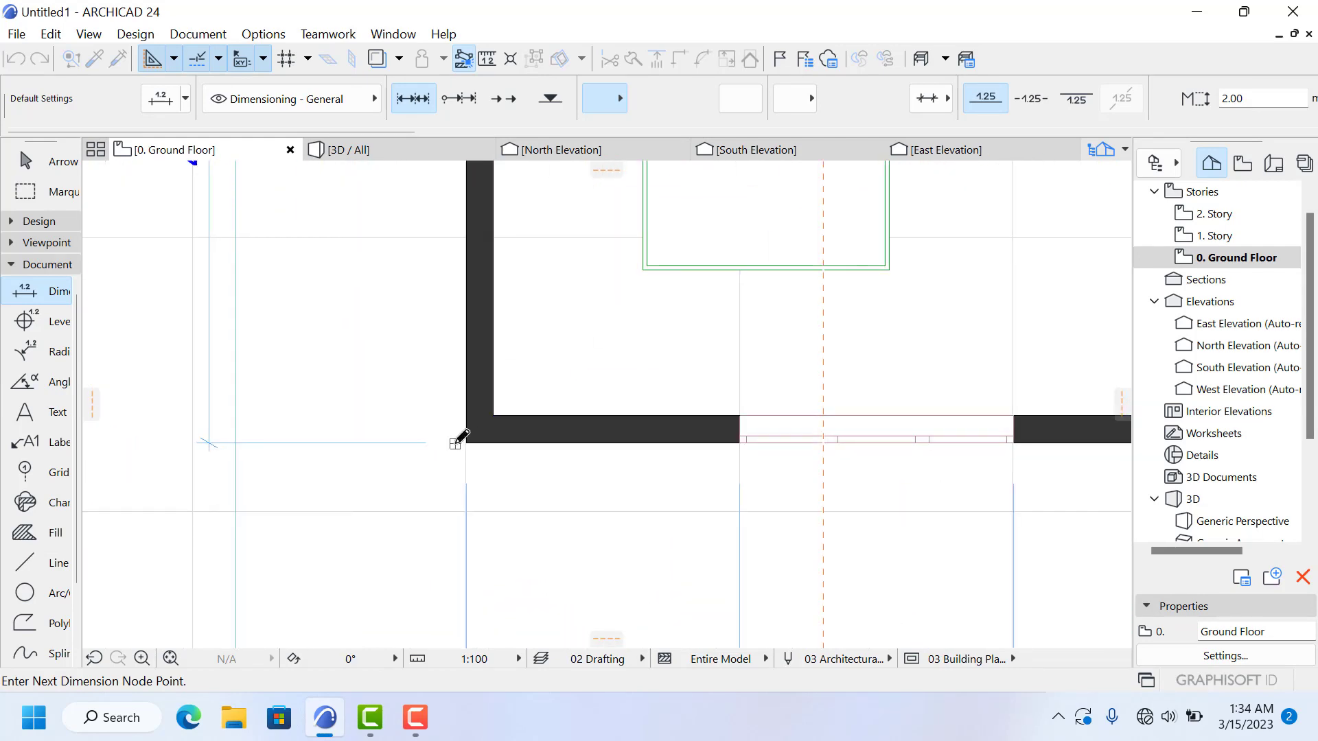
right_click(456, 441)
click(484, 556)
scroll(529, 491, down, 3)
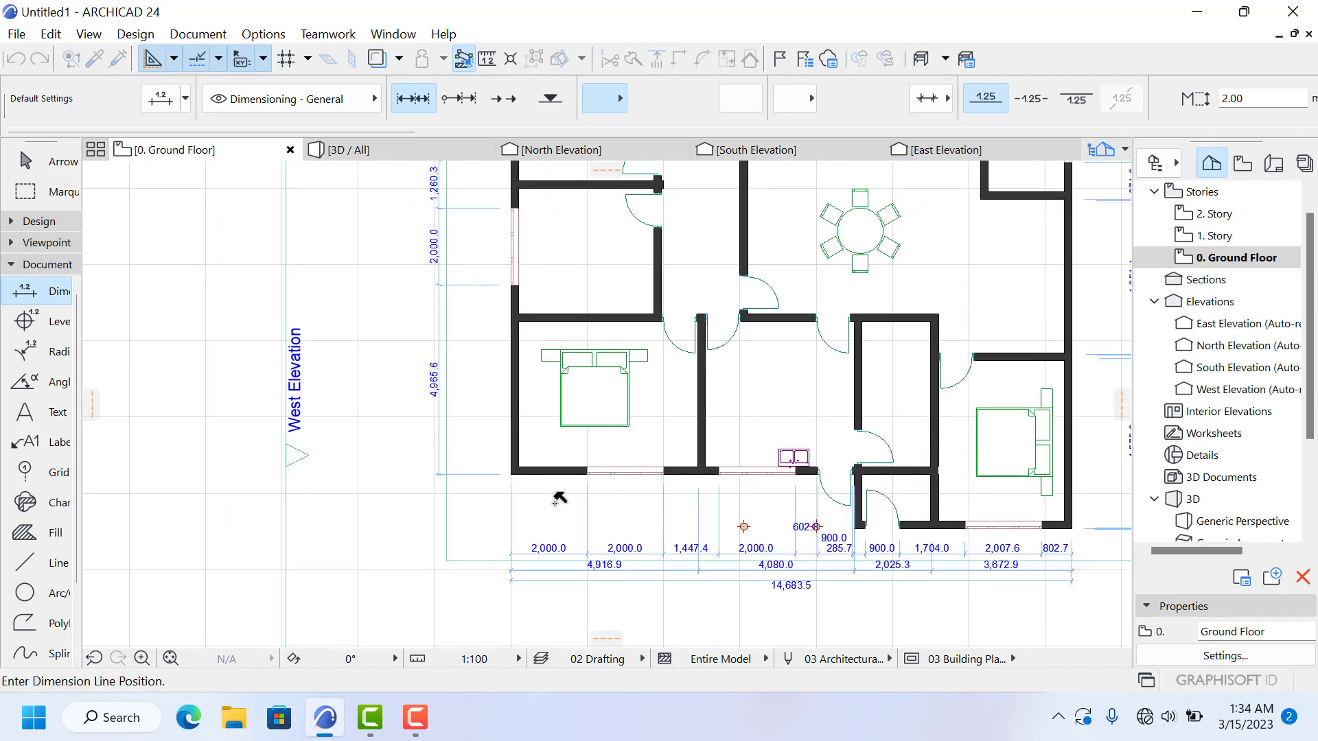
click(441, 321)
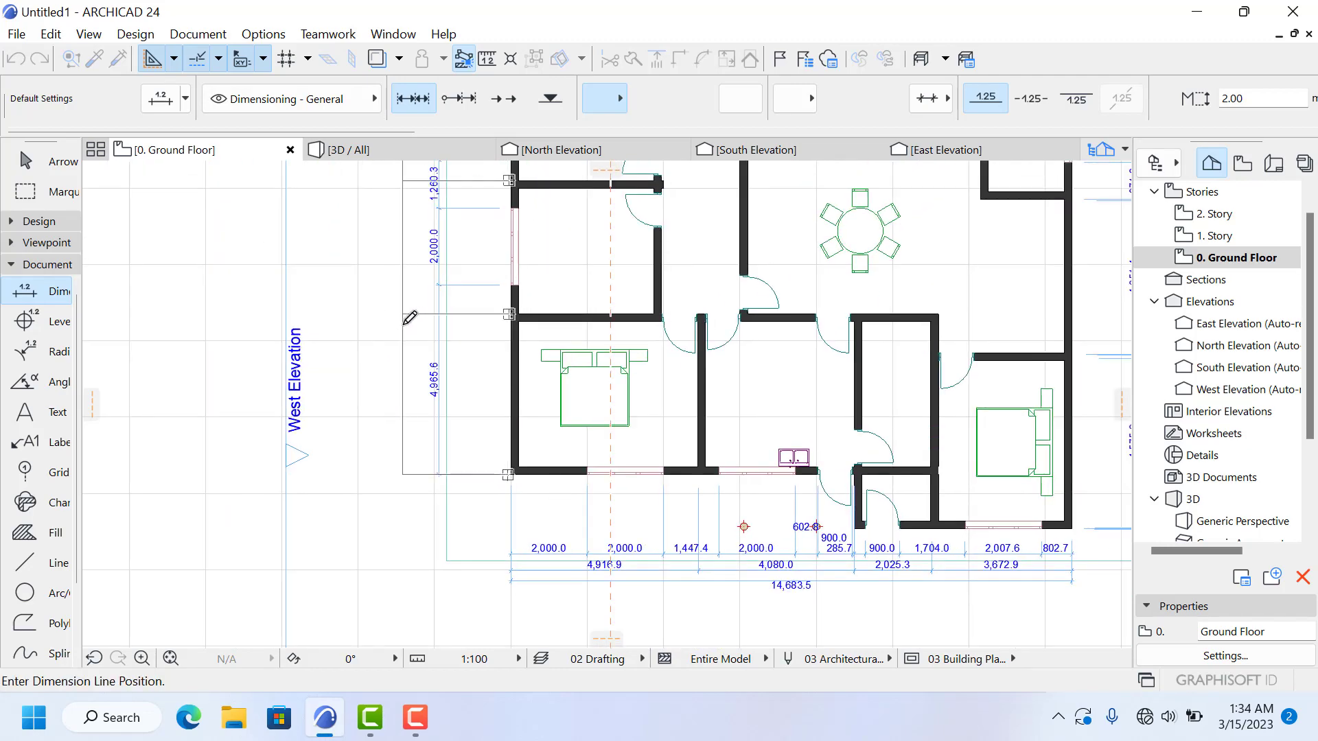
click(410, 318)
Step: Pick the northwest and southwest ends of the building for an overall west side dimension, and finish picking points
scroll(412, 376, down, 3)
scroll(412, 377, up, 1)
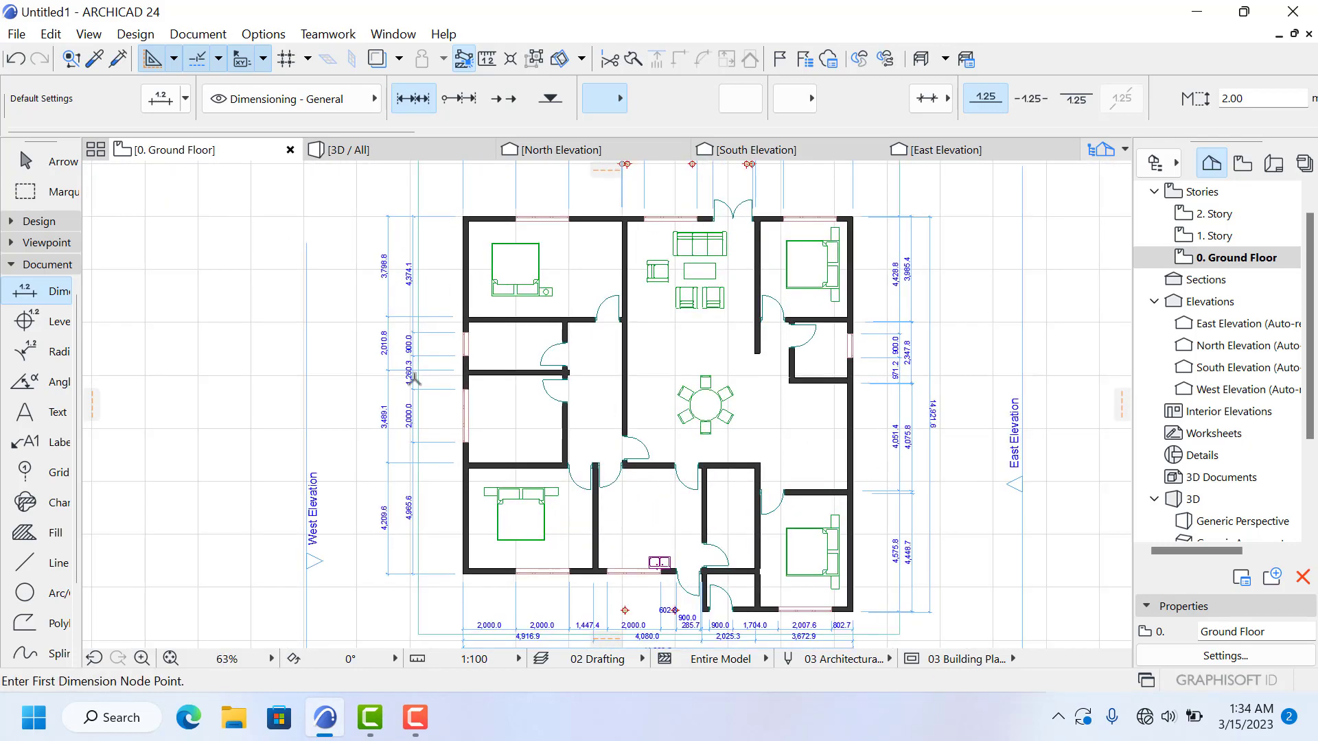
scroll(443, 424, down, 3)
scroll(426, 517, up, 3)
scroll(500, 483, down, 1)
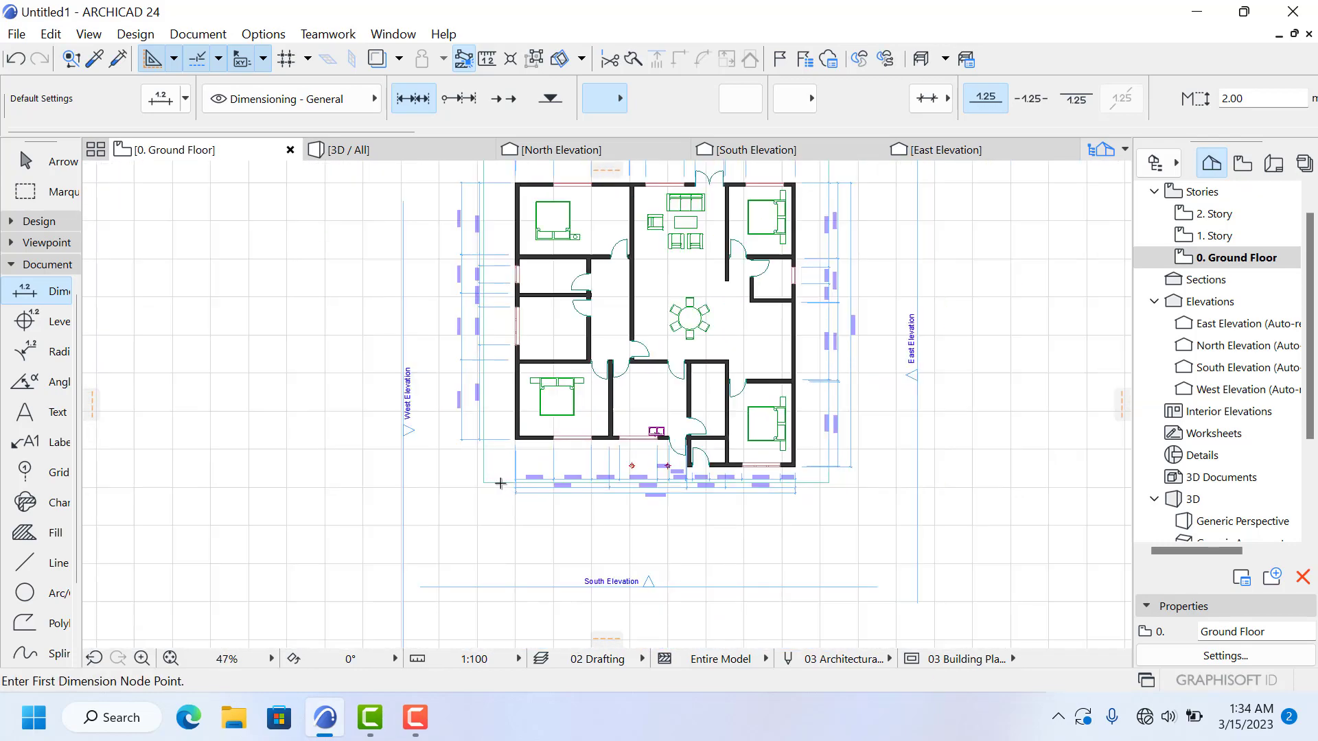
scroll(455, 293, up, 9)
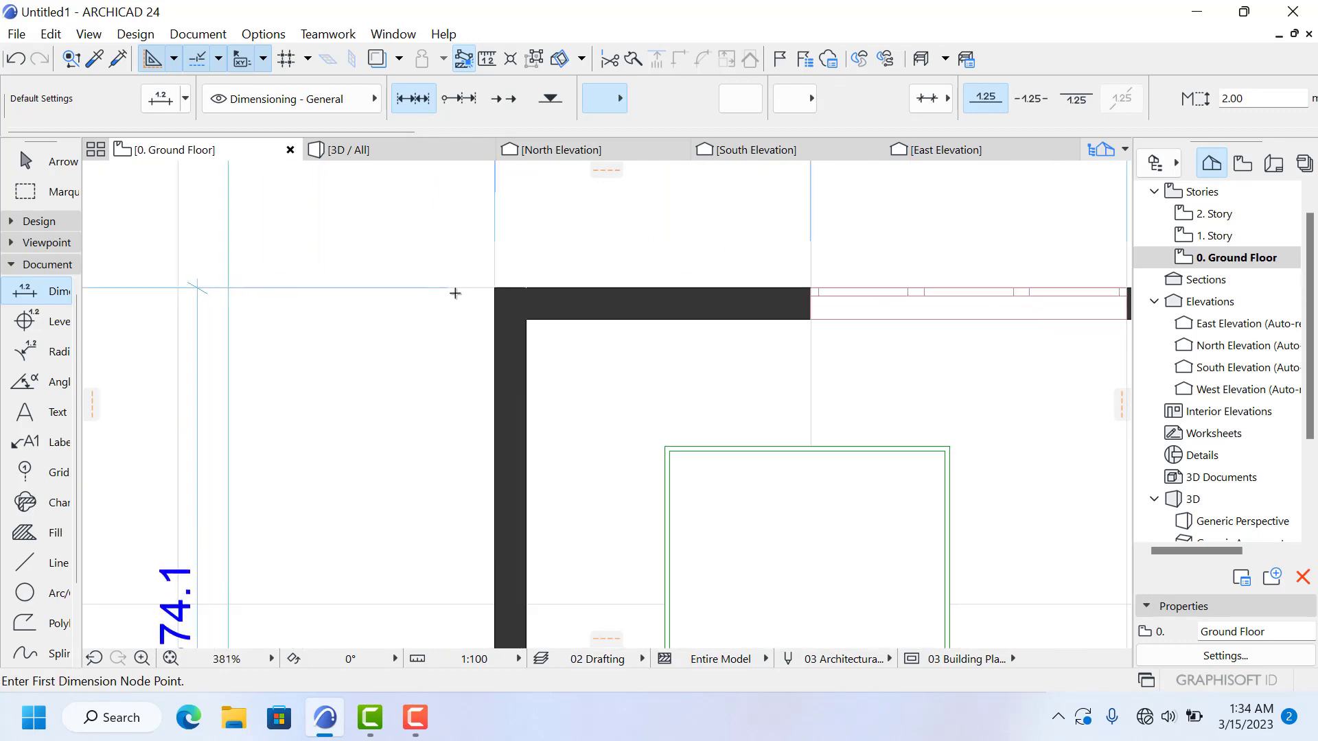
click(444, 286)
scroll(488, 230, down, 10)
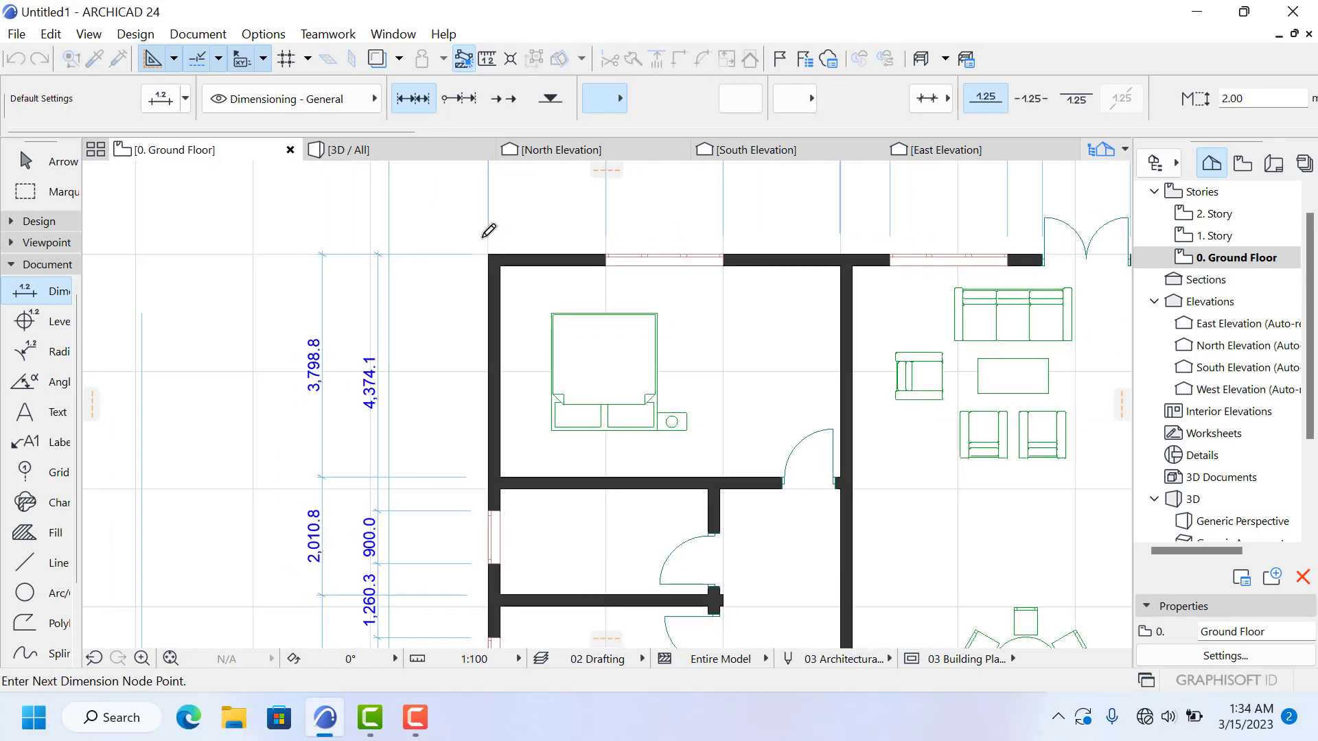
scroll(474, 481, up, 8)
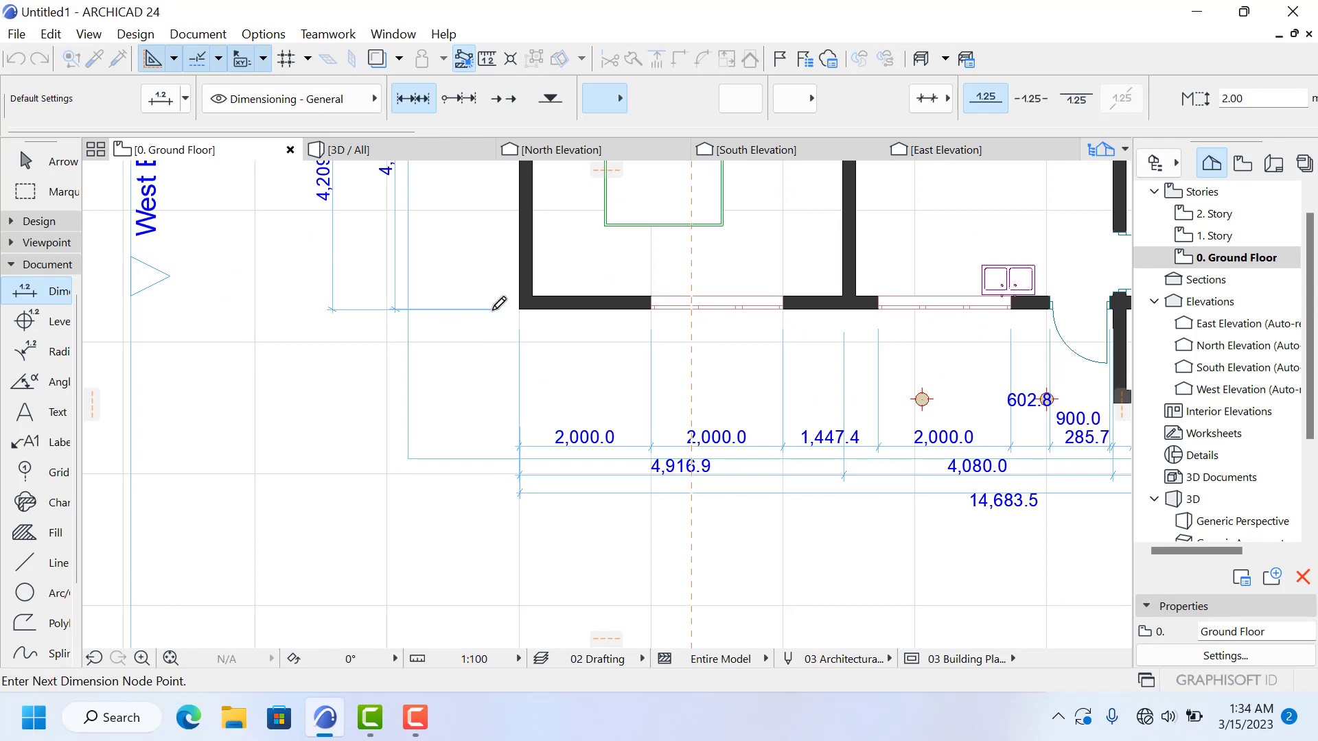
right_click(492, 309)
click(529, 424)
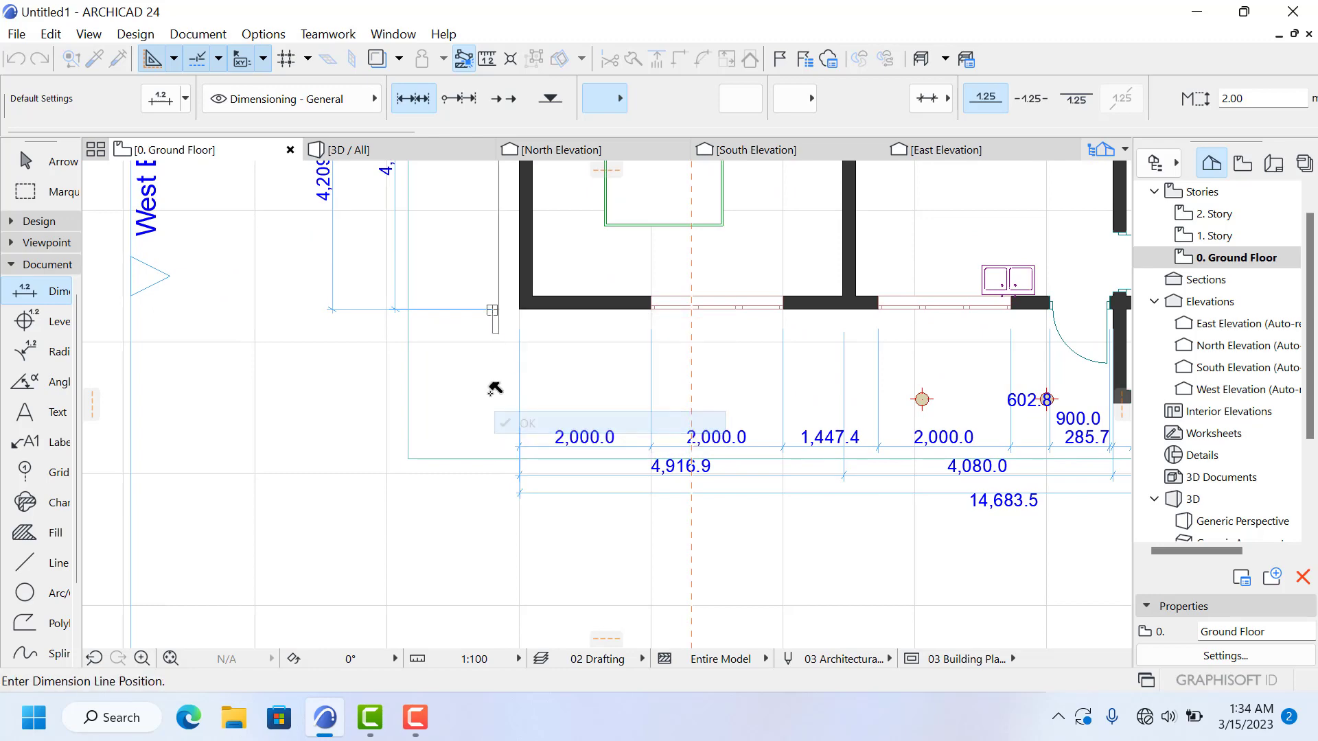
Step: Place the overall west side dimension line outside the wall dimension row
scroll(493, 398, down, 10)
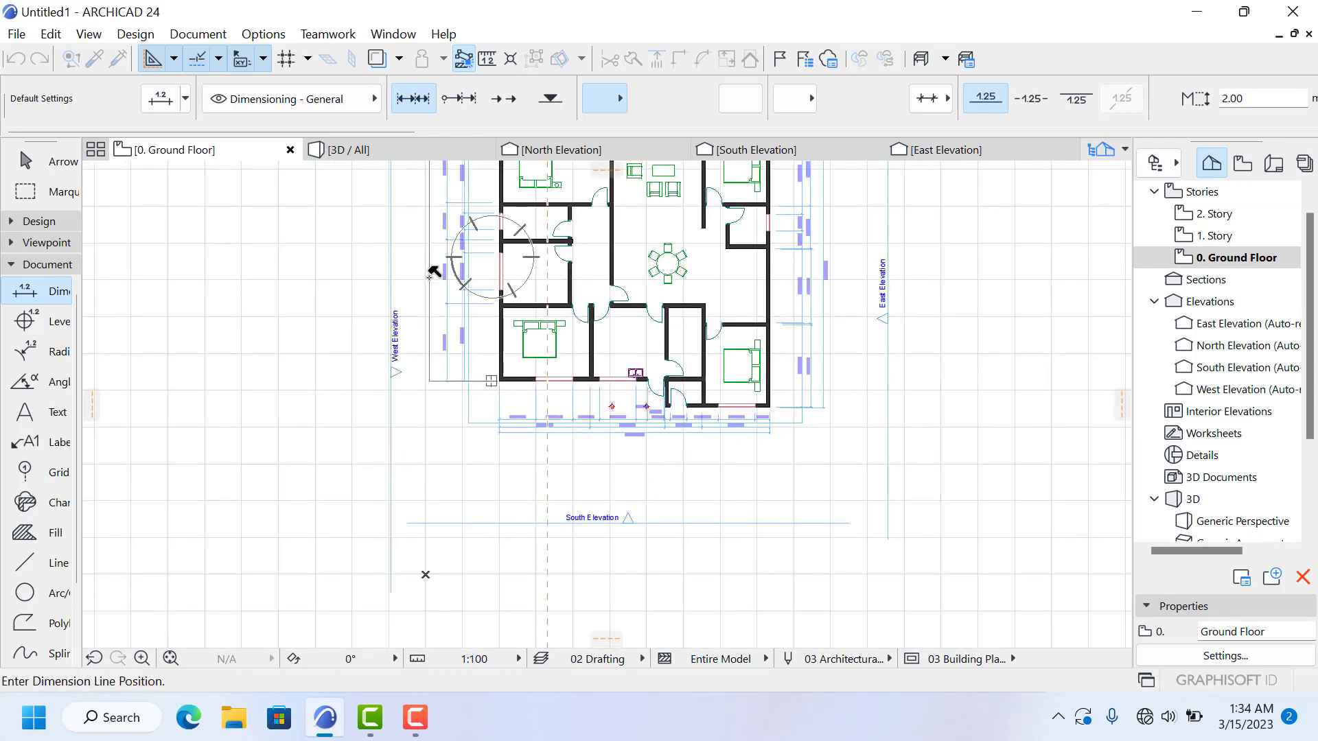
scroll(433, 271, down, 2)
scroll(439, 254, up, 8)
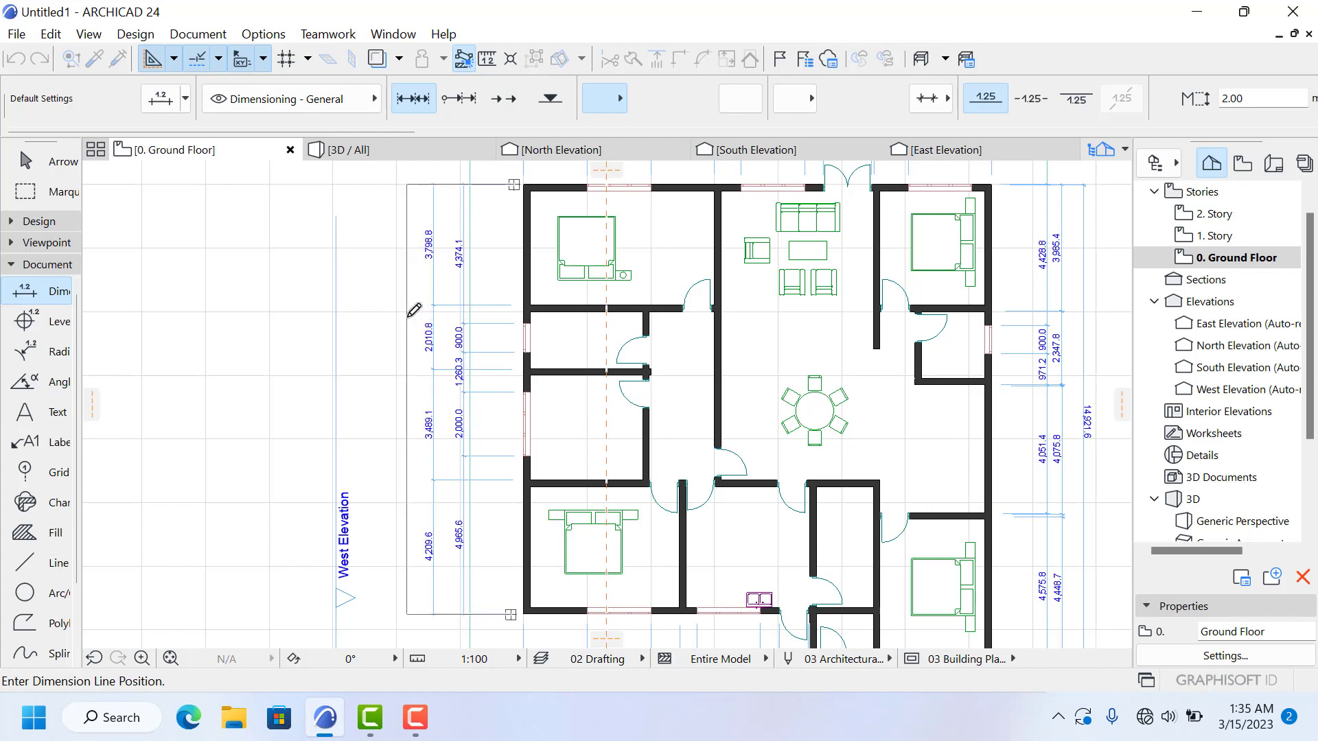
scroll(439, 274, down, 8)
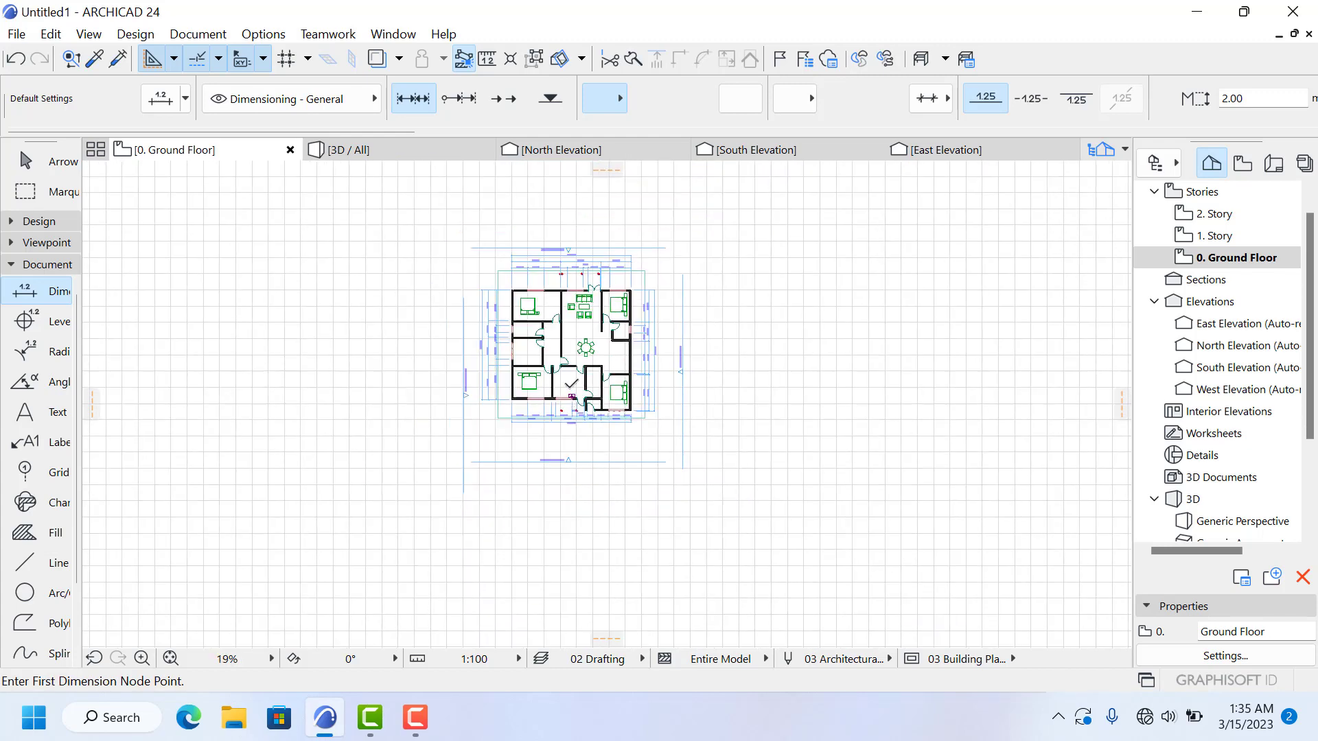
Step: Examine the dimension rows around the floor plan, especially those on the west and north sides
scroll(486, 394, up, 8)
scroll(485, 395, down, 3)
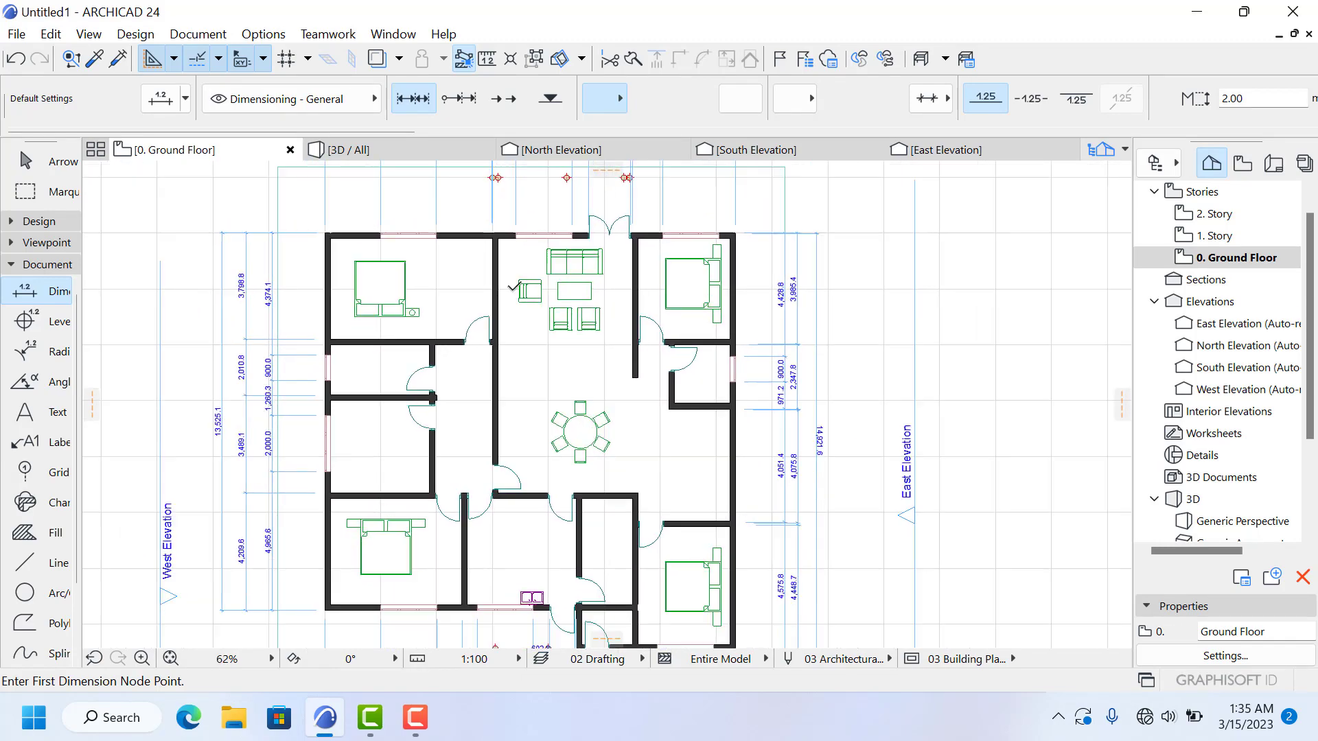
scroll(468, 299, up, 8)
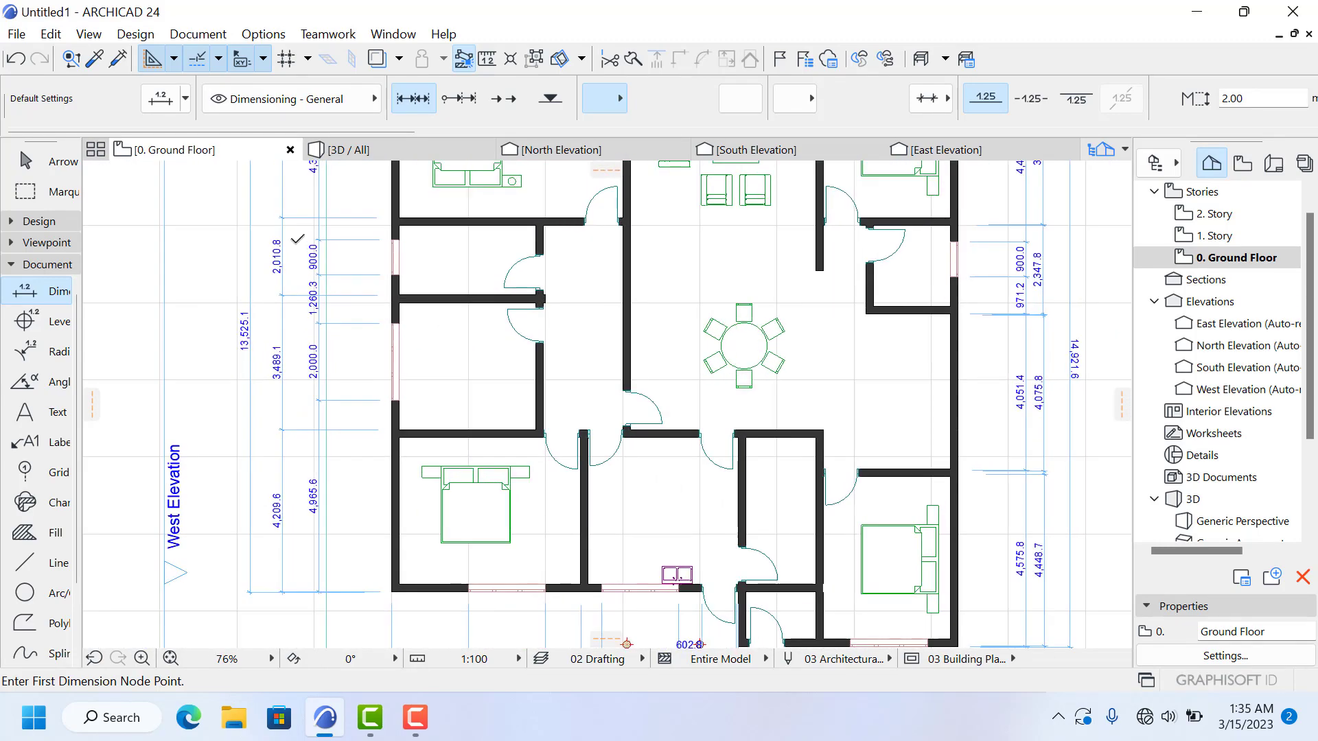
scroll(479, 359, down, 5)
scroll(455, 353, up, 4)
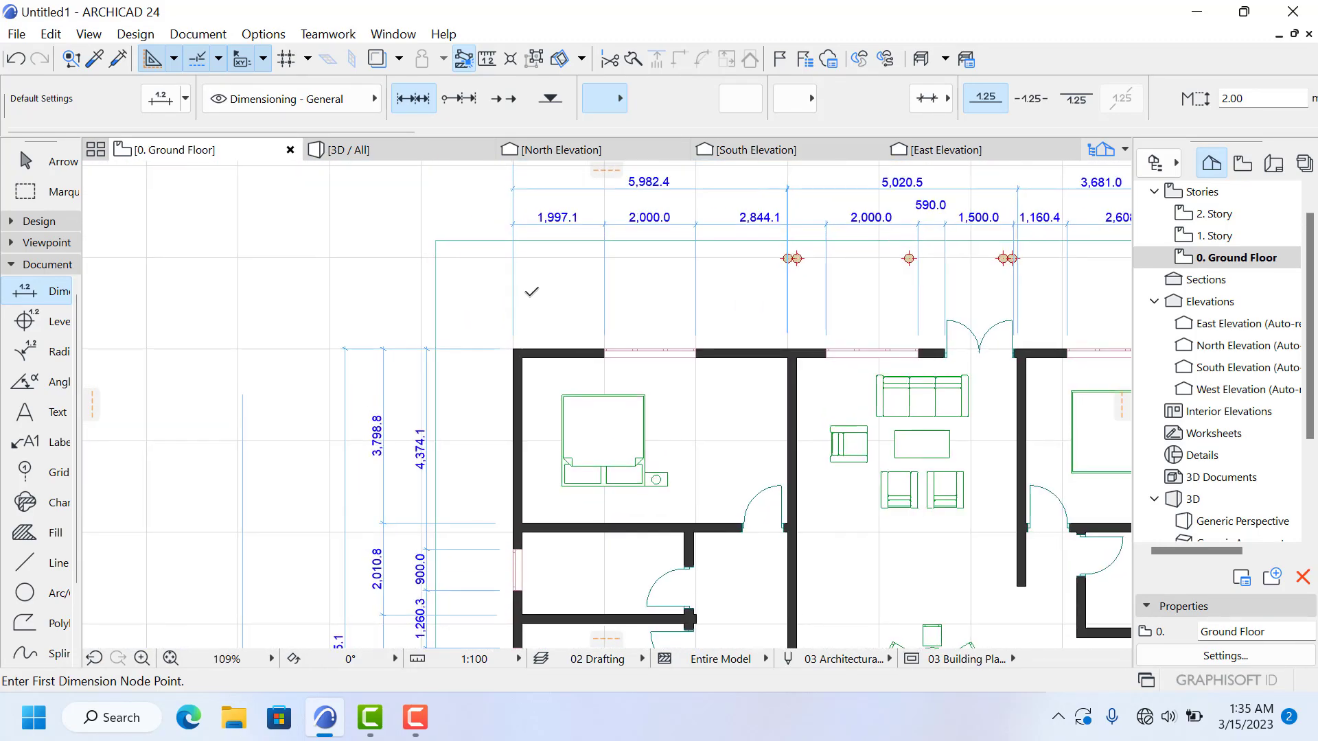
scroll(490, 294, down, 3)
scroll(762, 412, up, 3)
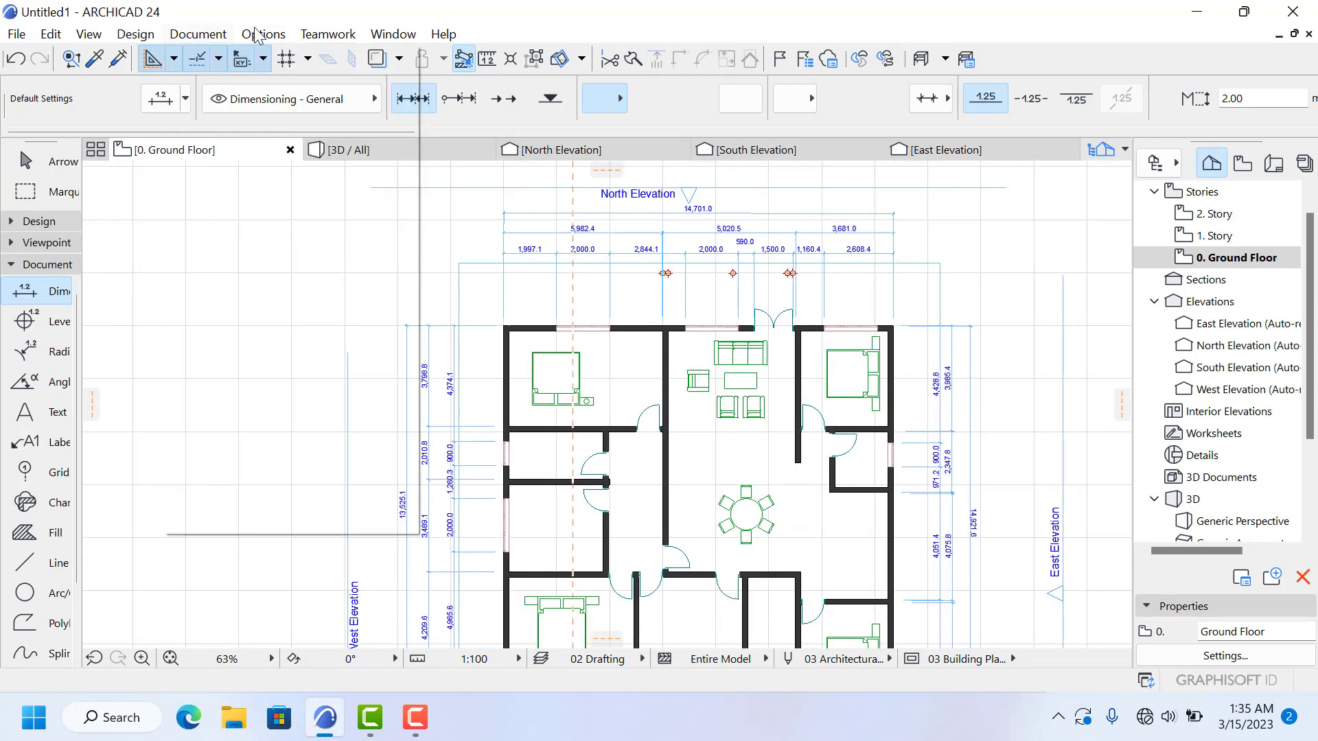
Step: Turn off the construction grid display on the ground floor plan
click(104, 39)
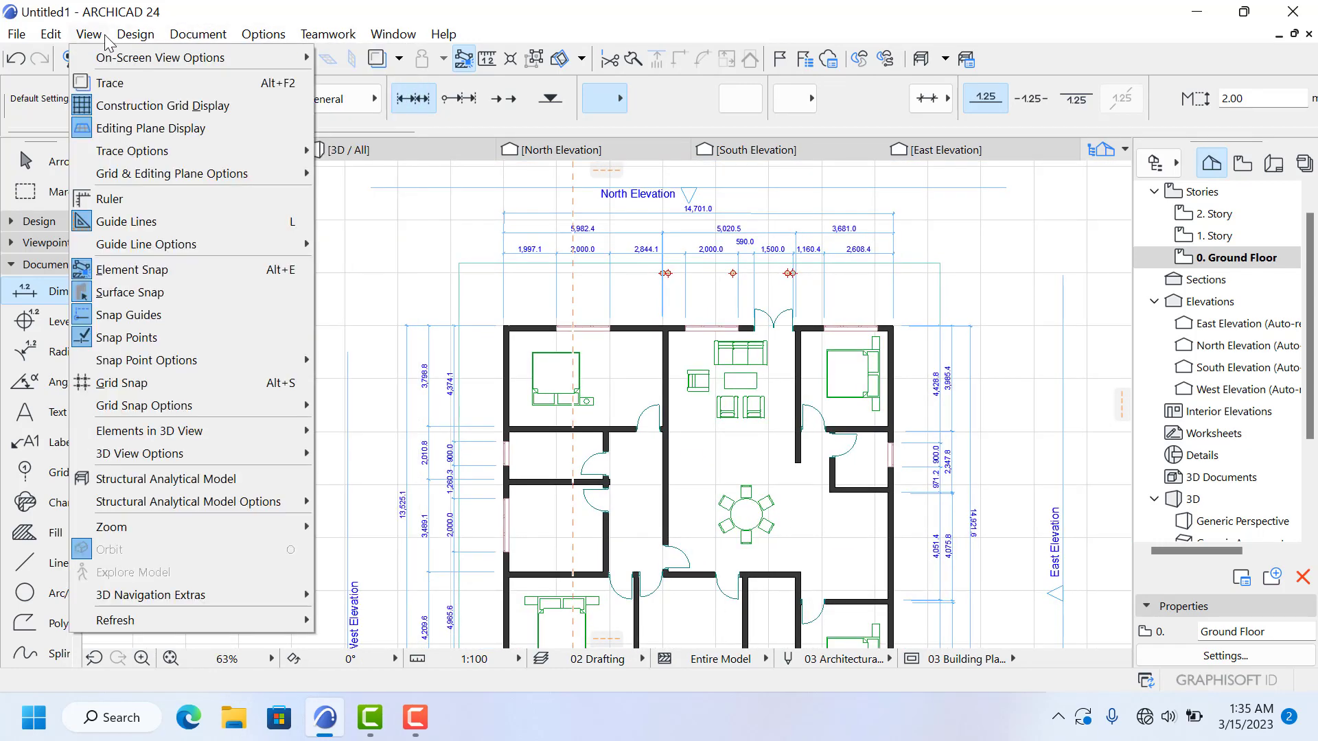
click(137, 99)
scroll(373, 351, down, 4)
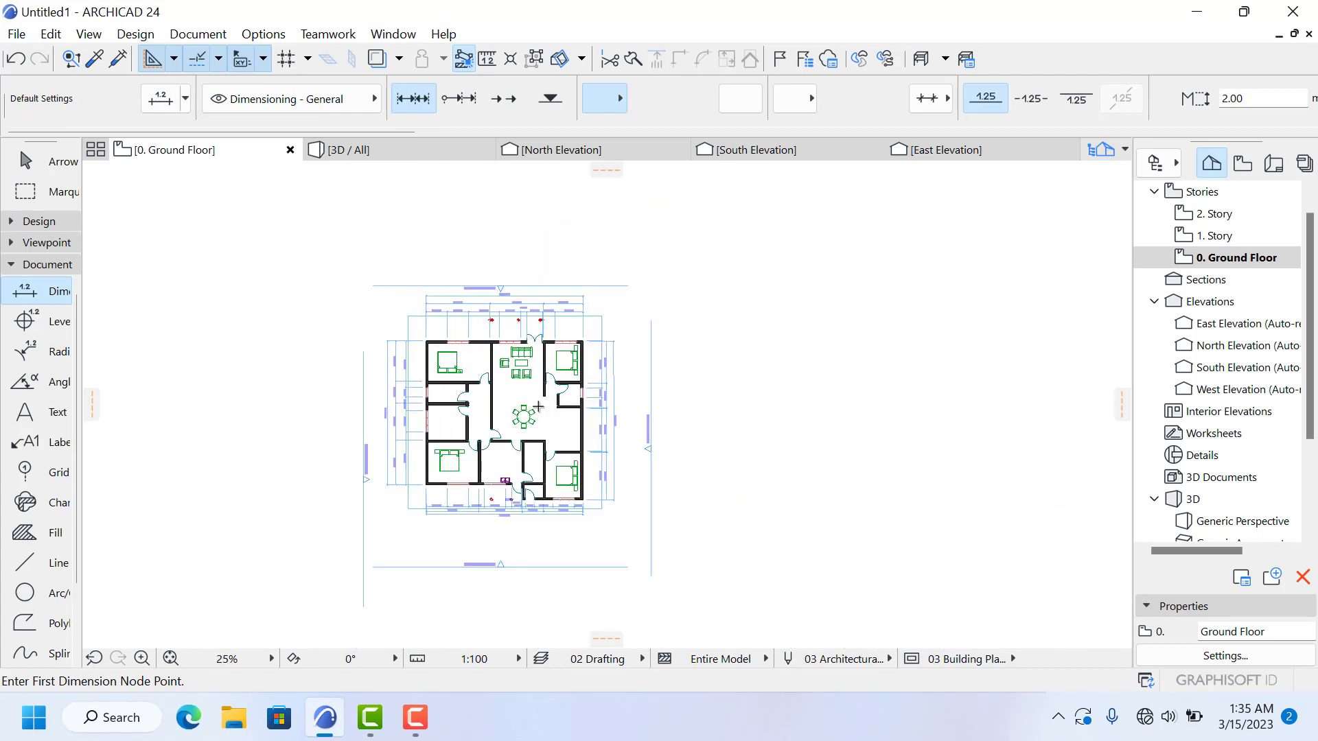
scroll(453, 412, up, 2)
scroll(480, 384, down, 2)
scroll(642, 365, up, 2)
scroll(426, 206, up, 5)
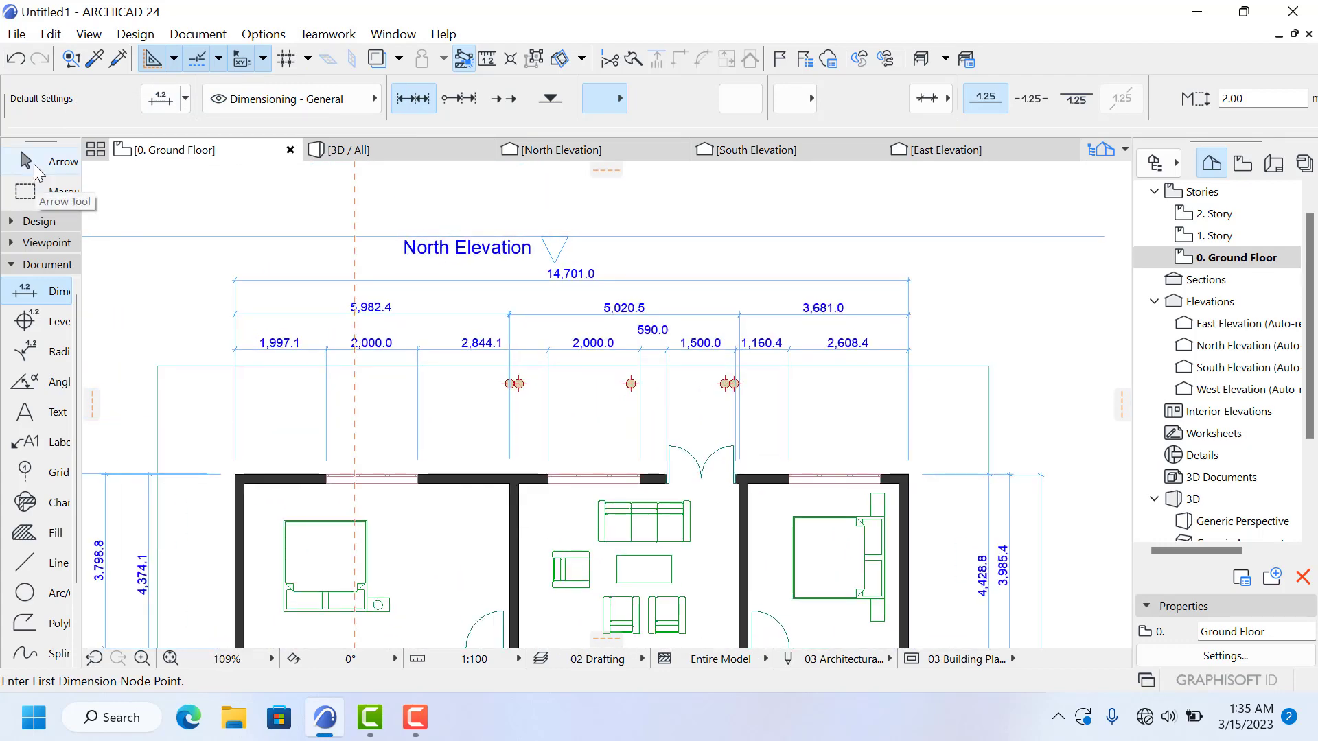
Step: Select the North Elevation marker, try to move its arrow and label north of the elevation line, and undo the move
click(34, 171)
scroll(538, 256, down, 1)
scroll(476, 257, up, 2)
click(475, 257)
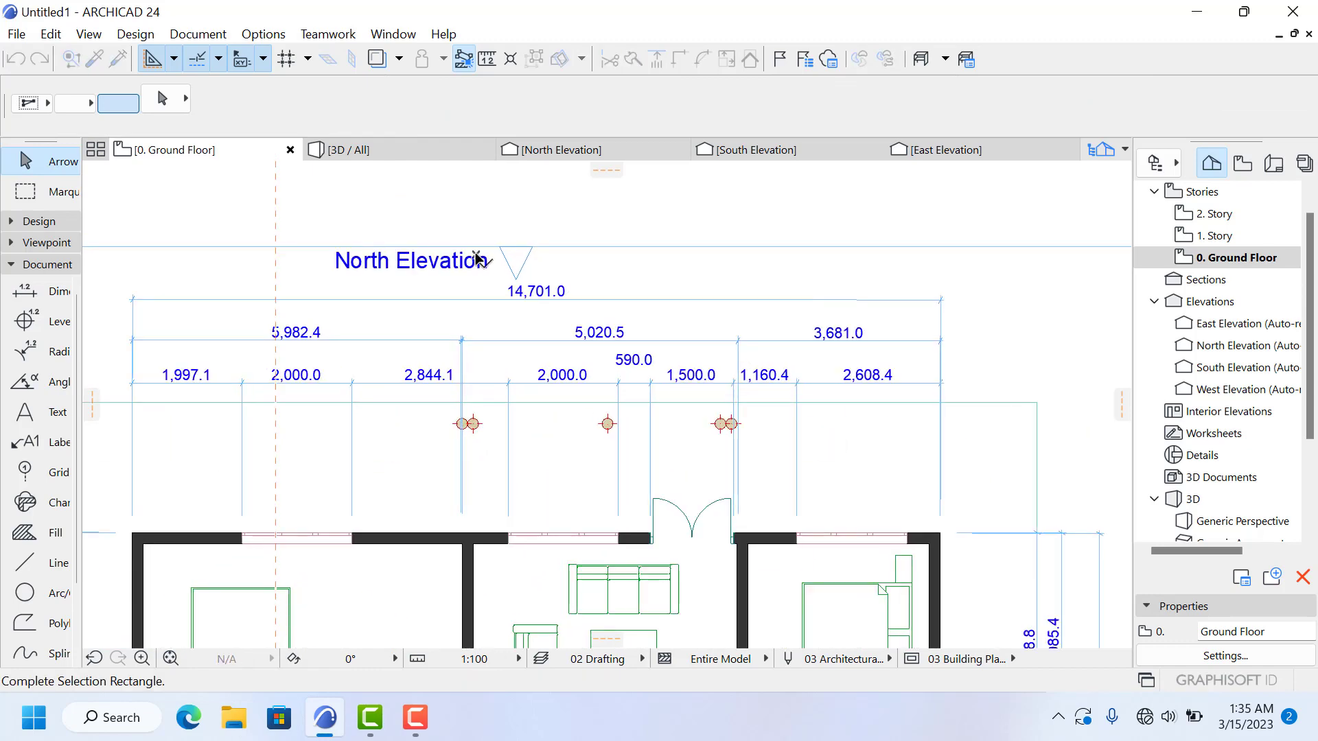
click(520, 251)
click(516, 247)
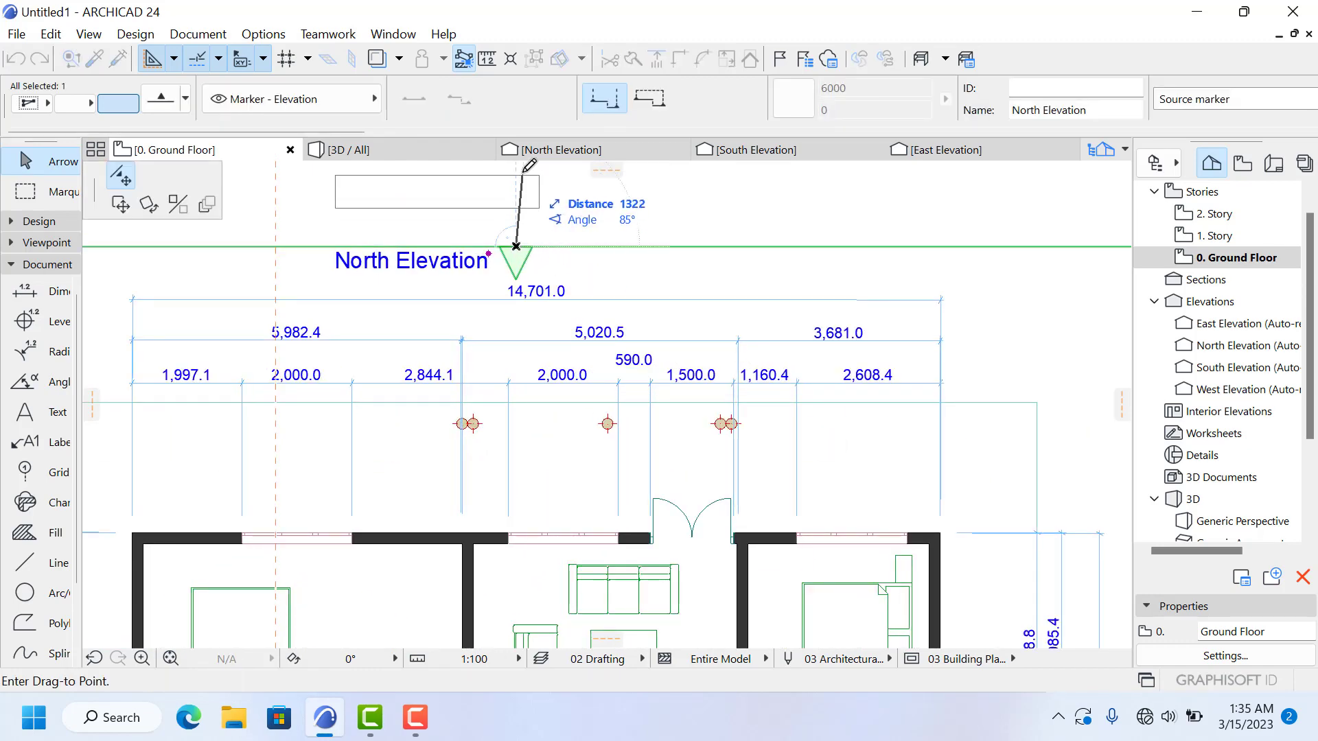
click(516, 167)
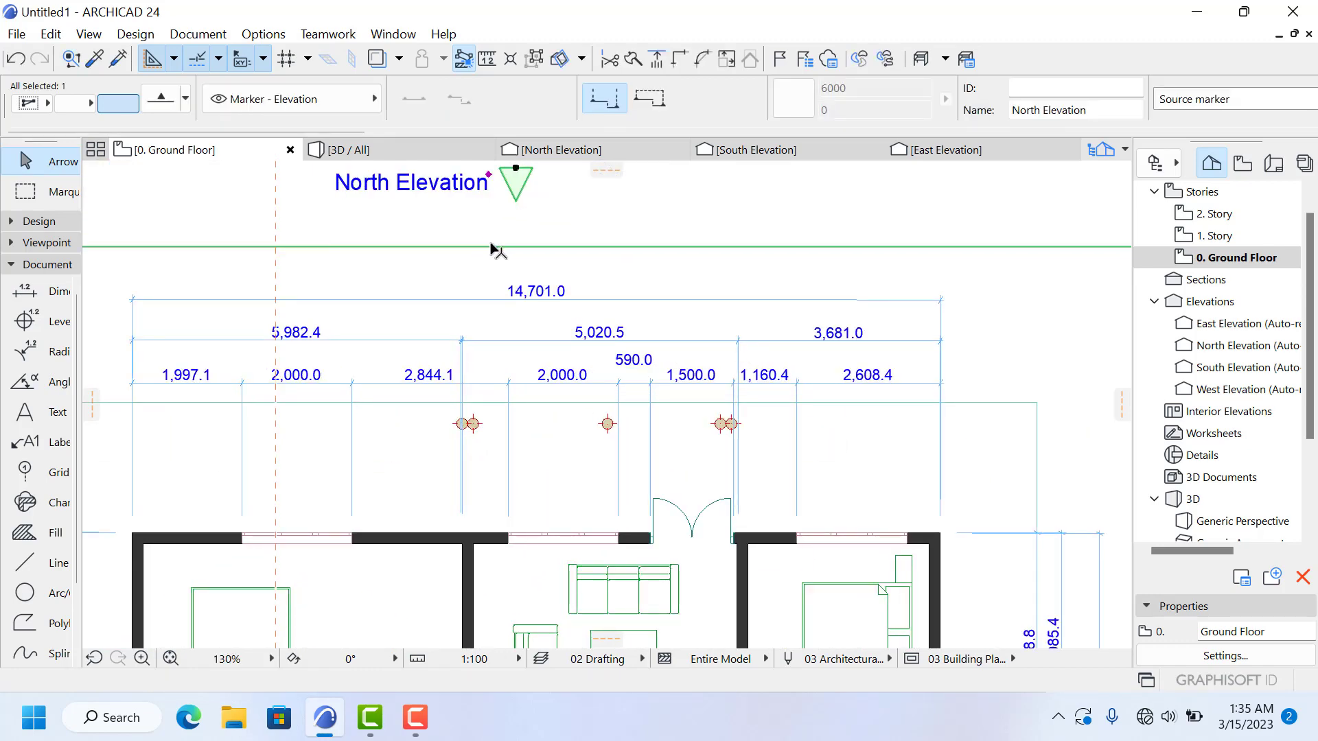
key(ctrl+z)
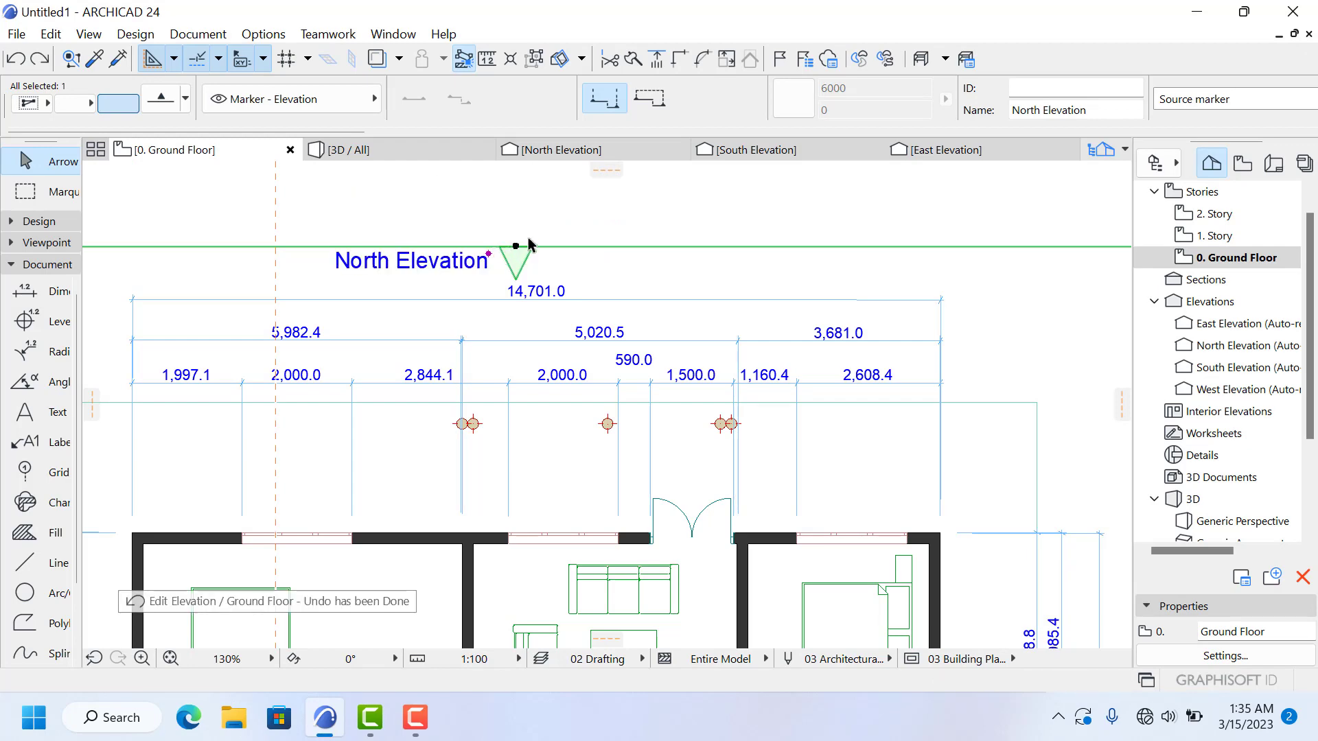
Step: Move the whole North Elevation line farther north, clear of the overall dimension row
click(526, 250)
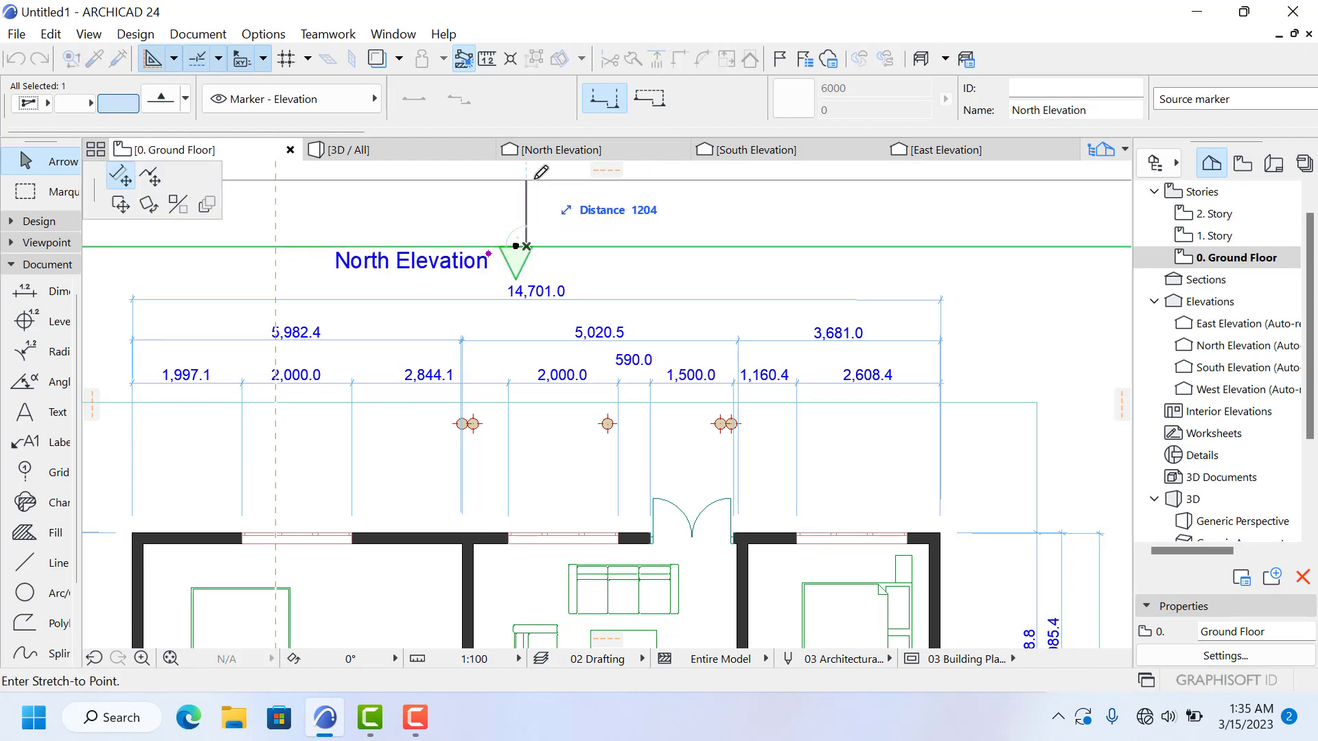
scroll(521, 244, down, 3)
click(515, 196)
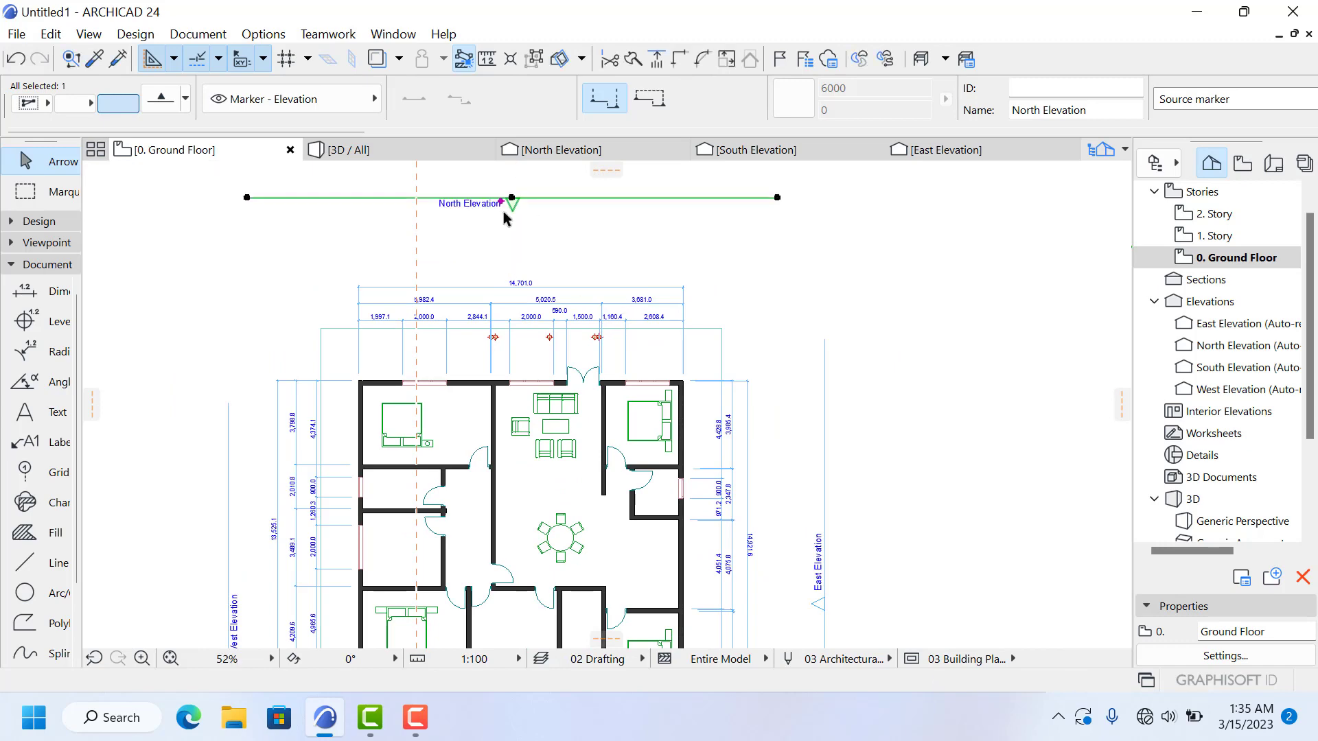
scroll(516, 199, down, 3)
scroll(655, 412, up, 3)
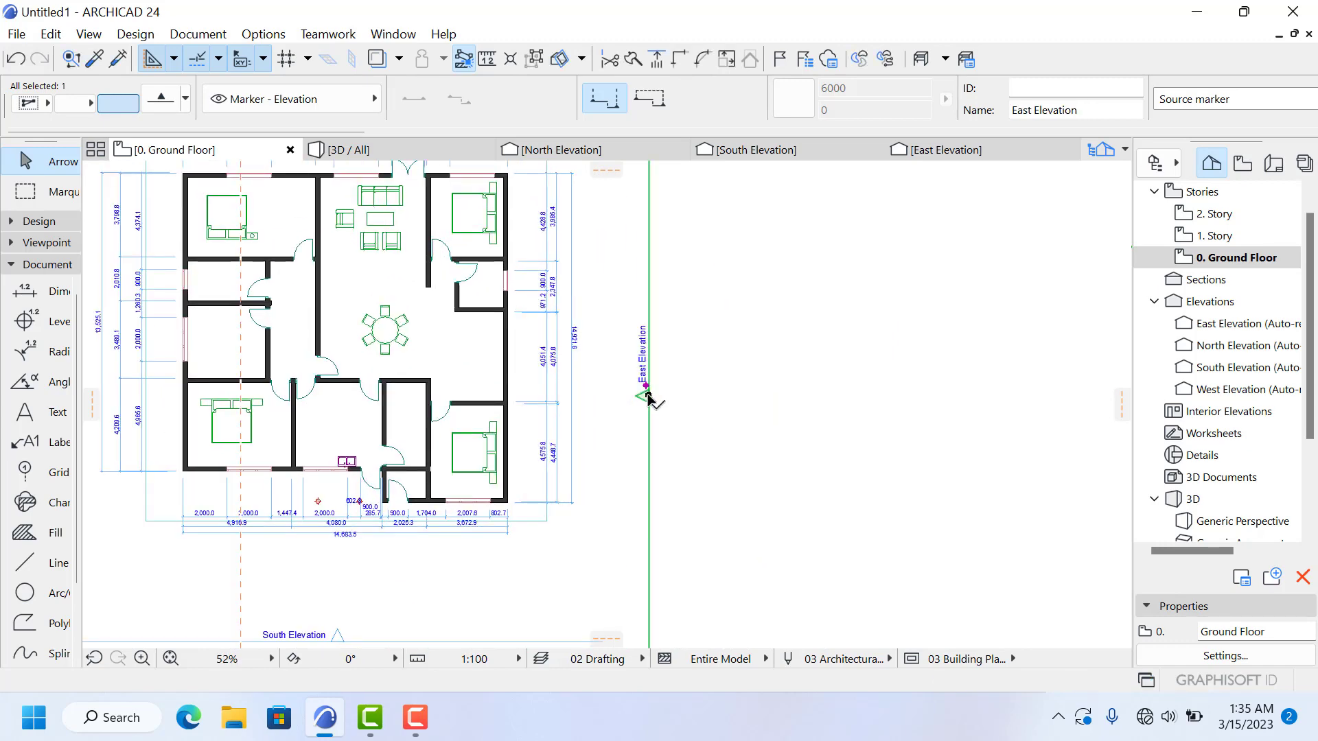
click(647, 397)
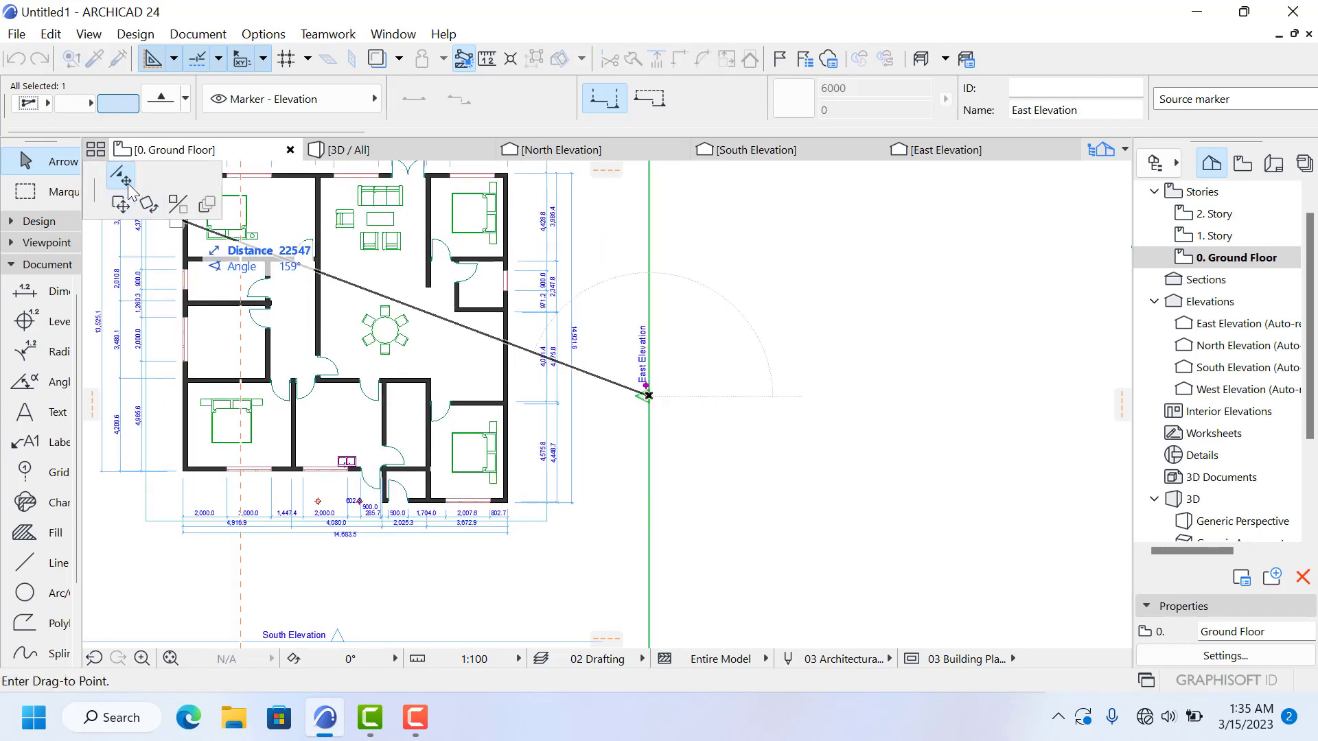
key(Escape)
click(648, 397)
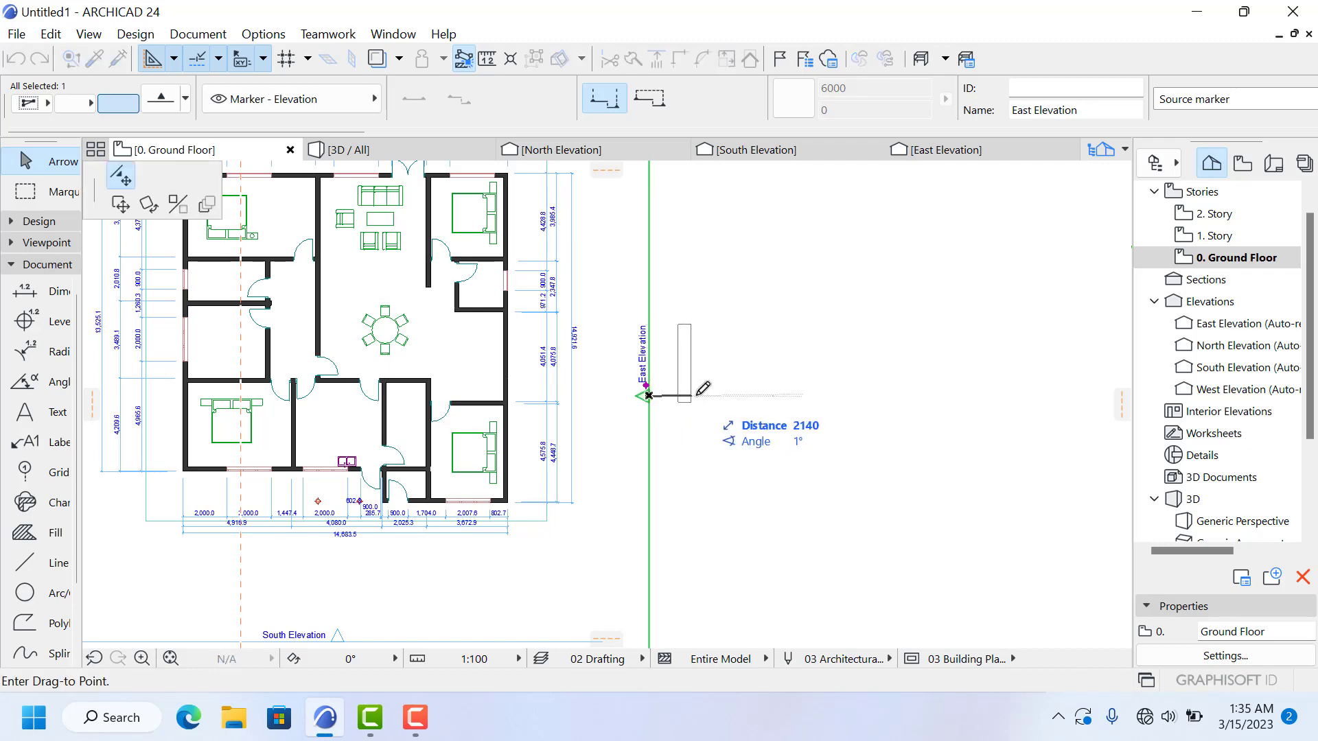
key(Escape)
Step: Move the East Elevation line about 2190 mm outward, away from the east dimension rows
scroll(718, 427, up, 7)
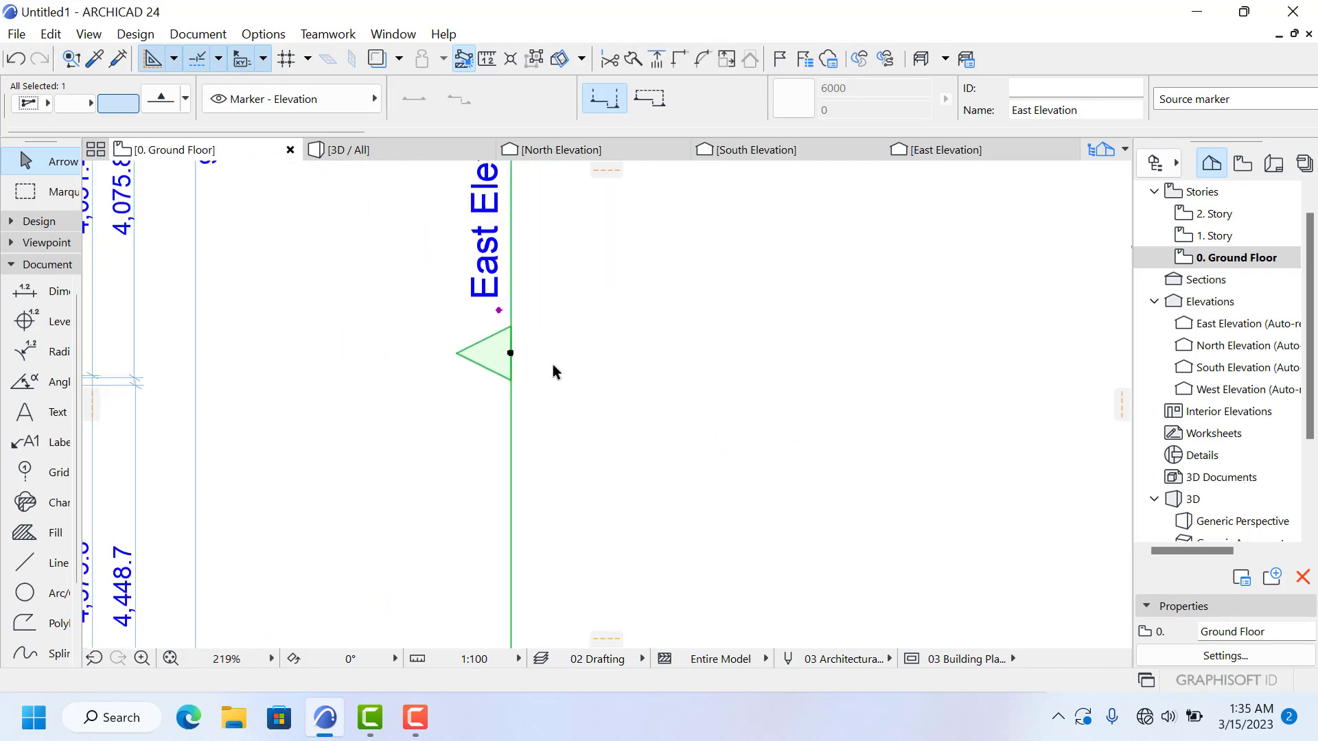
click(504, 377)
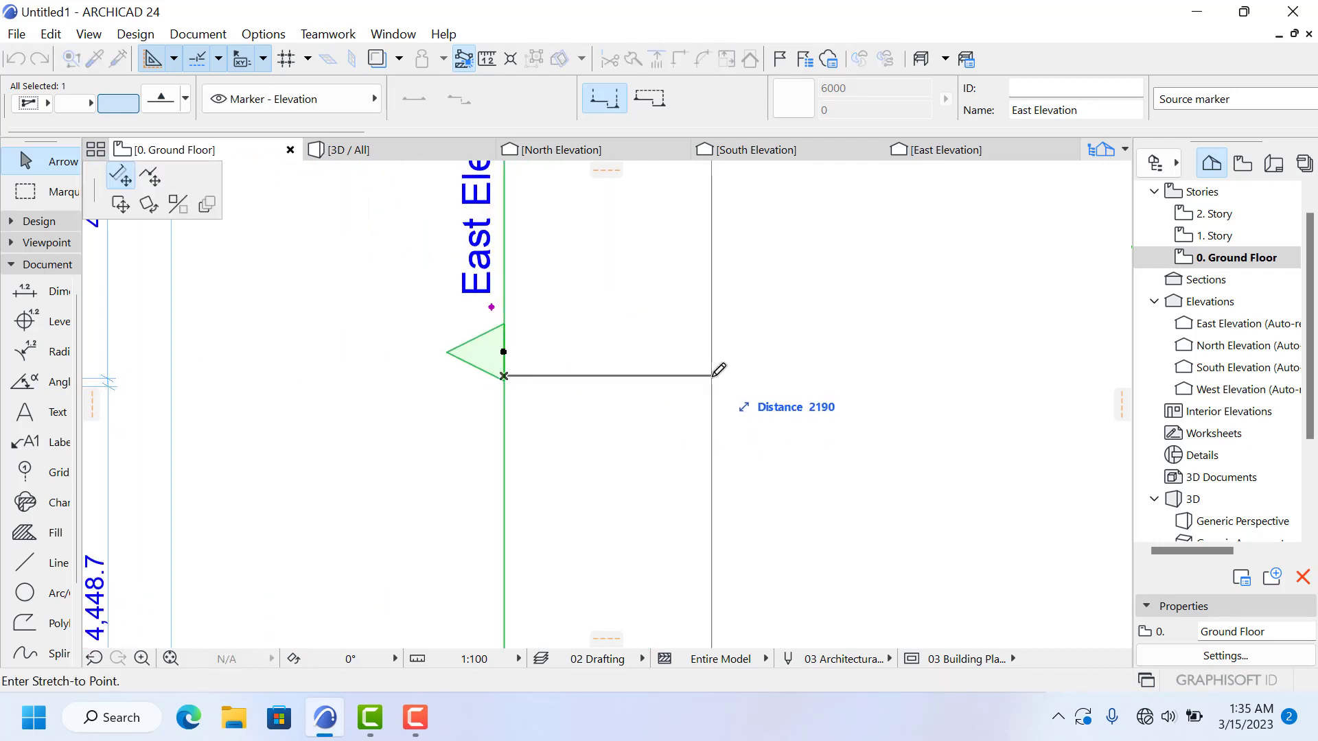
key(Escape)
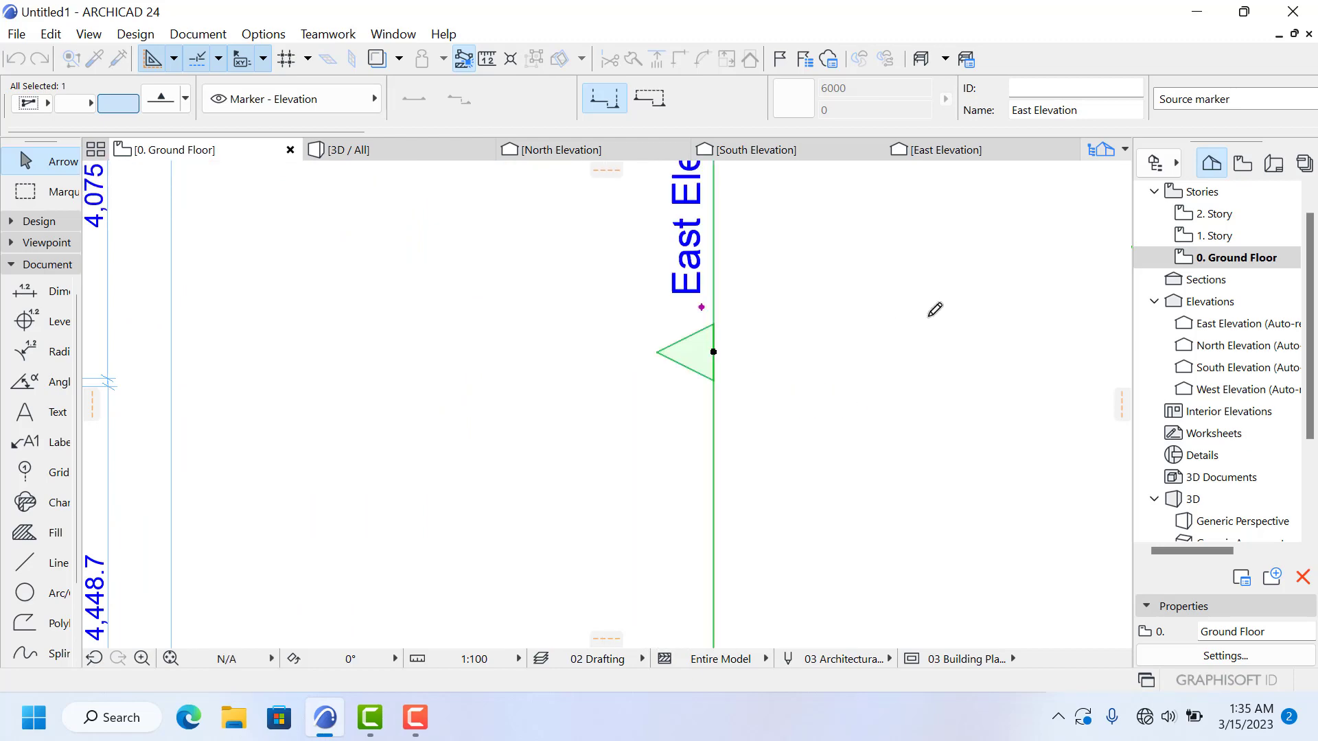
scroll(755, 304, down, 5)
scroll(755, 304, down, 8)
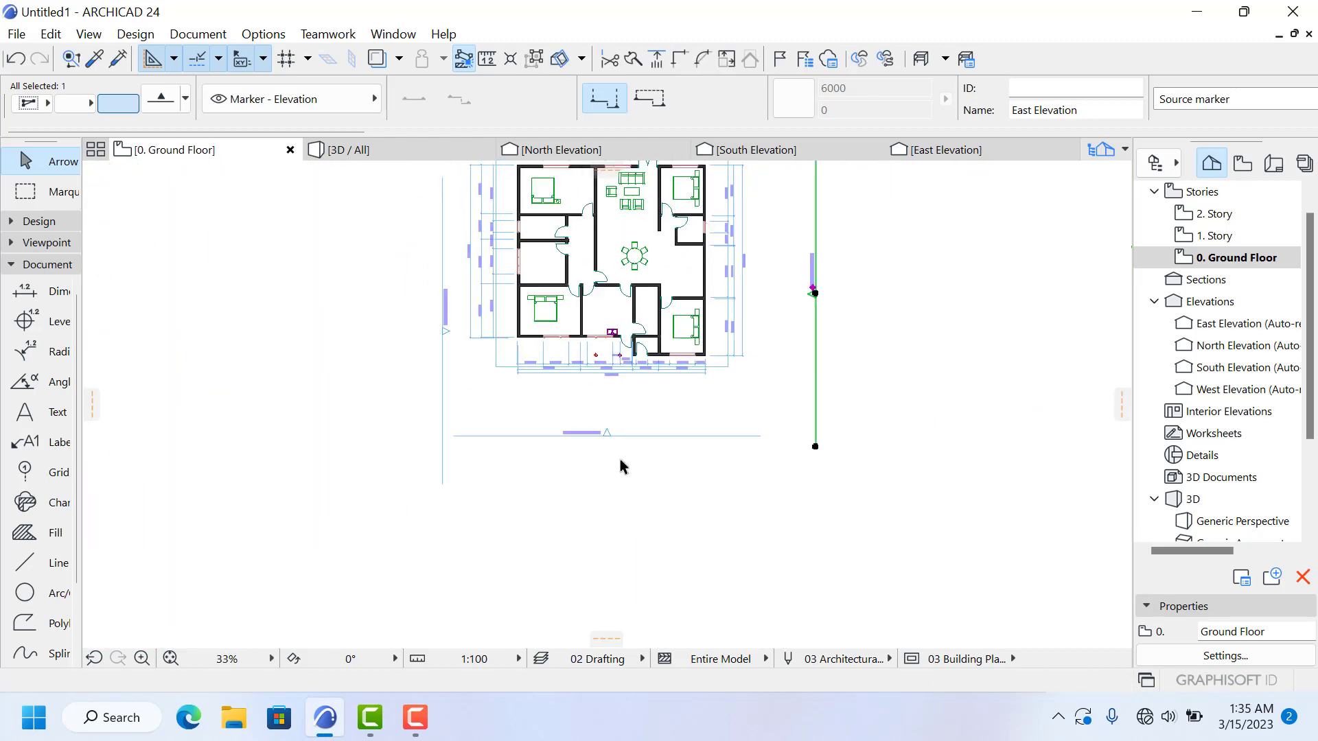
Step: Deselect the East Elevation line and remove the vertical guide line crossing the plan
scroll(479, 482, down, 5)
scroll(503, 275, up, 5)
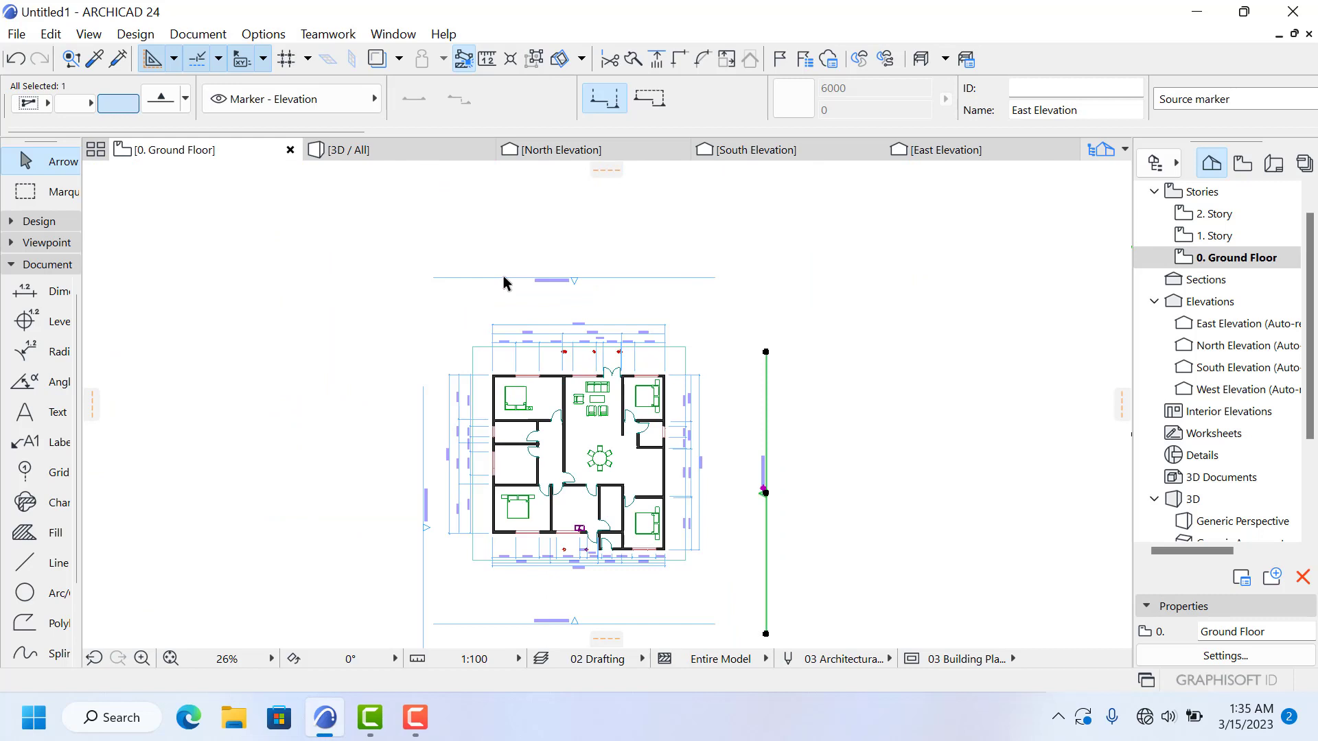
click(525, 236)
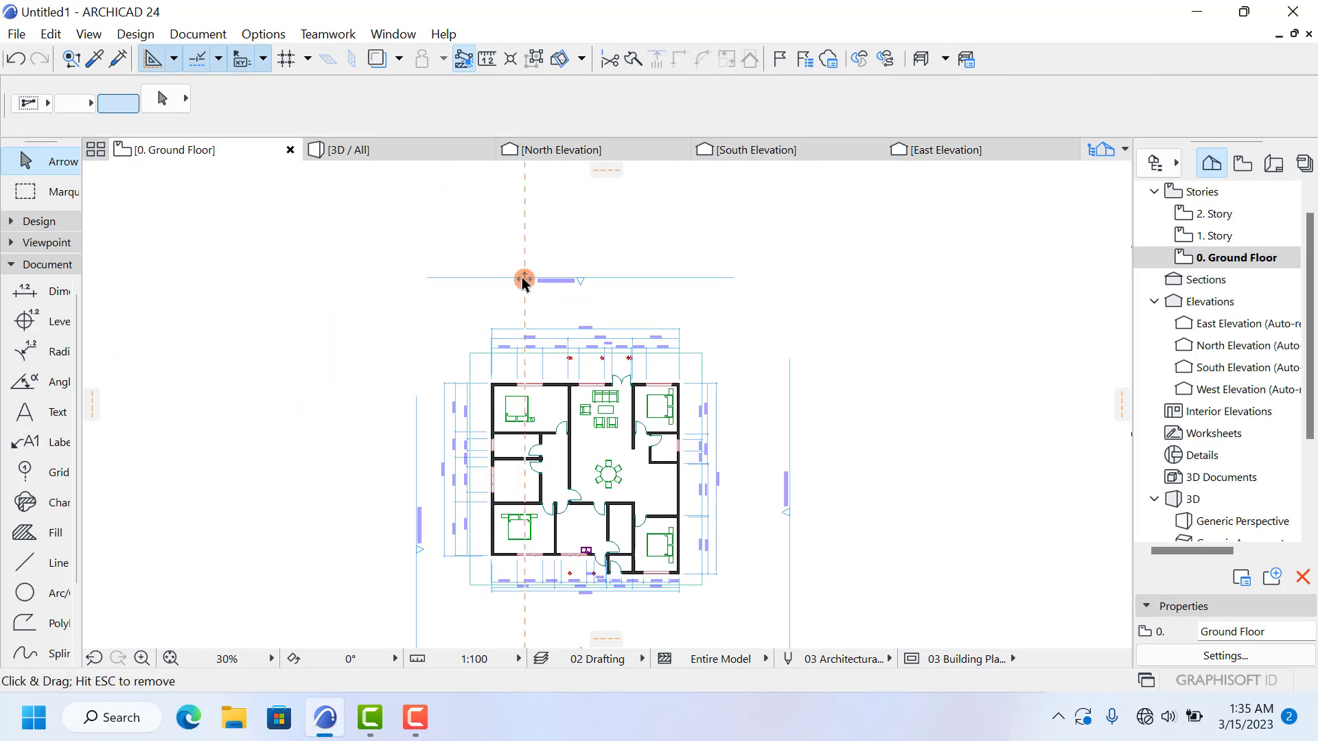
mouse_move(525, 280)
mouse_down()
mouse_move(318, 322)
mouse_move(98, 403)
mouse_up()
Step: Examine the dimension rows on the north and west sides and the plan as a whole
scroll(467, 341, up, 5)
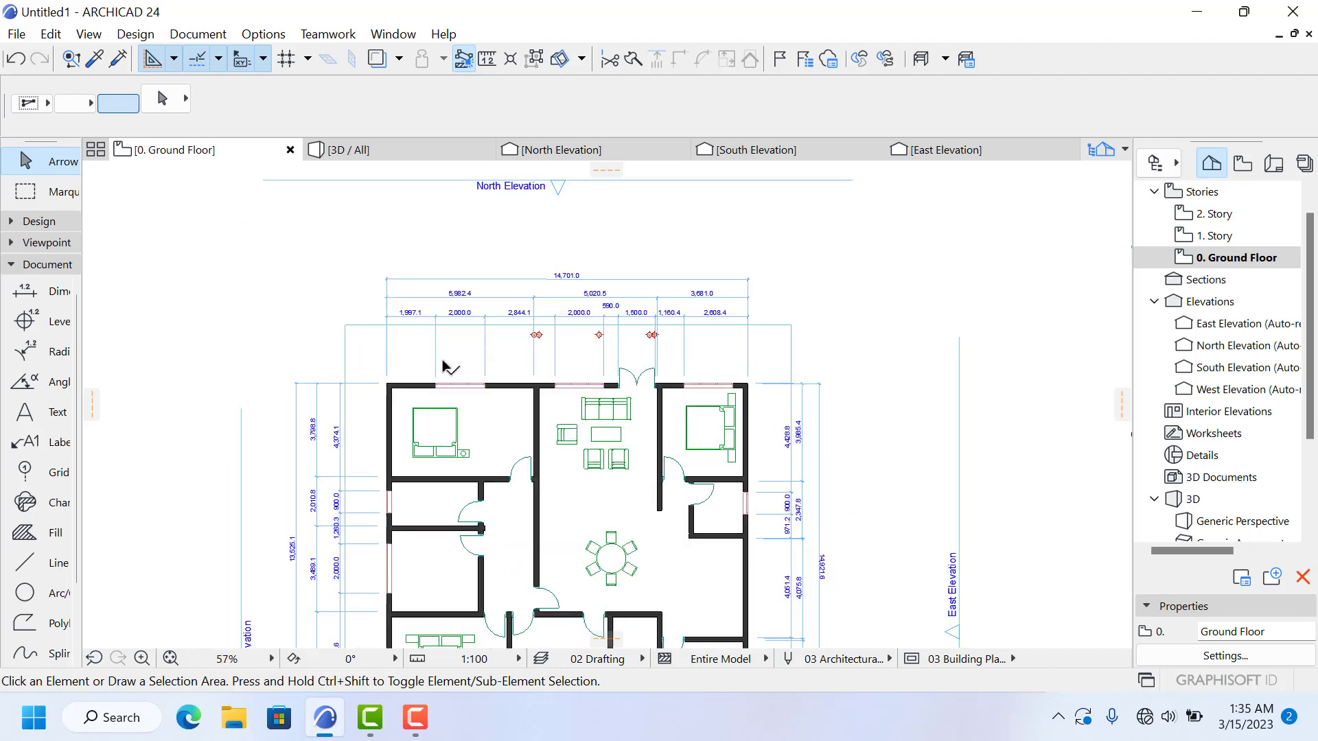
scroll(397, 283, down, 4)
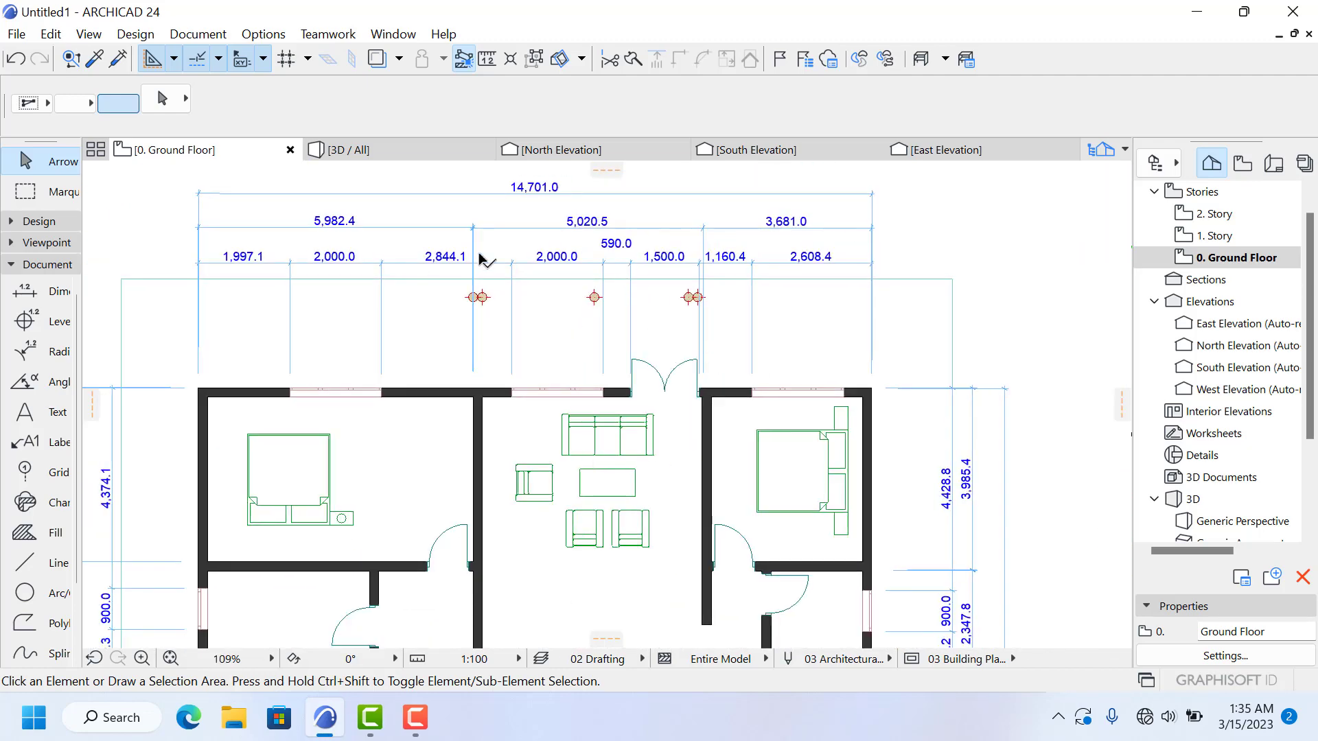
scroll(630, 289, down, 4)
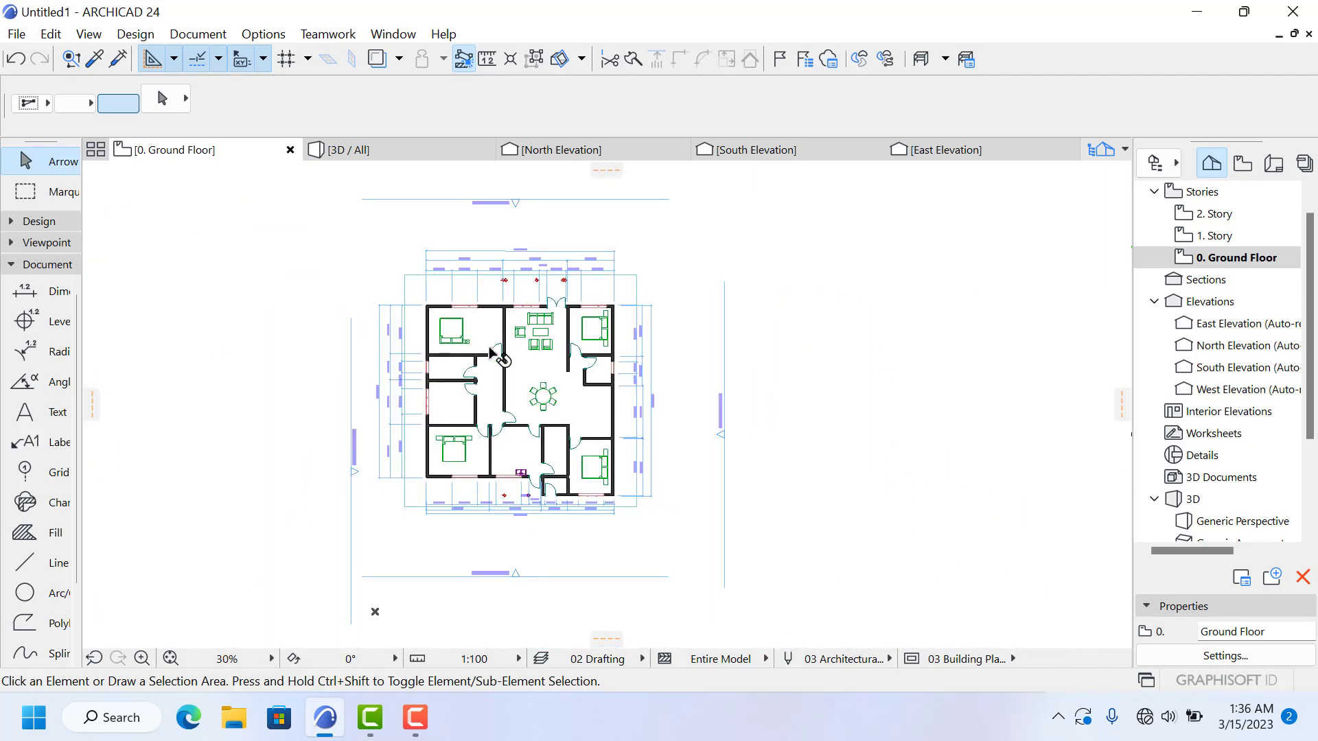
scroll(453, 398, up, 2)
scroll(317, 447, down, 1)
scroll(309, 343, up, 6)
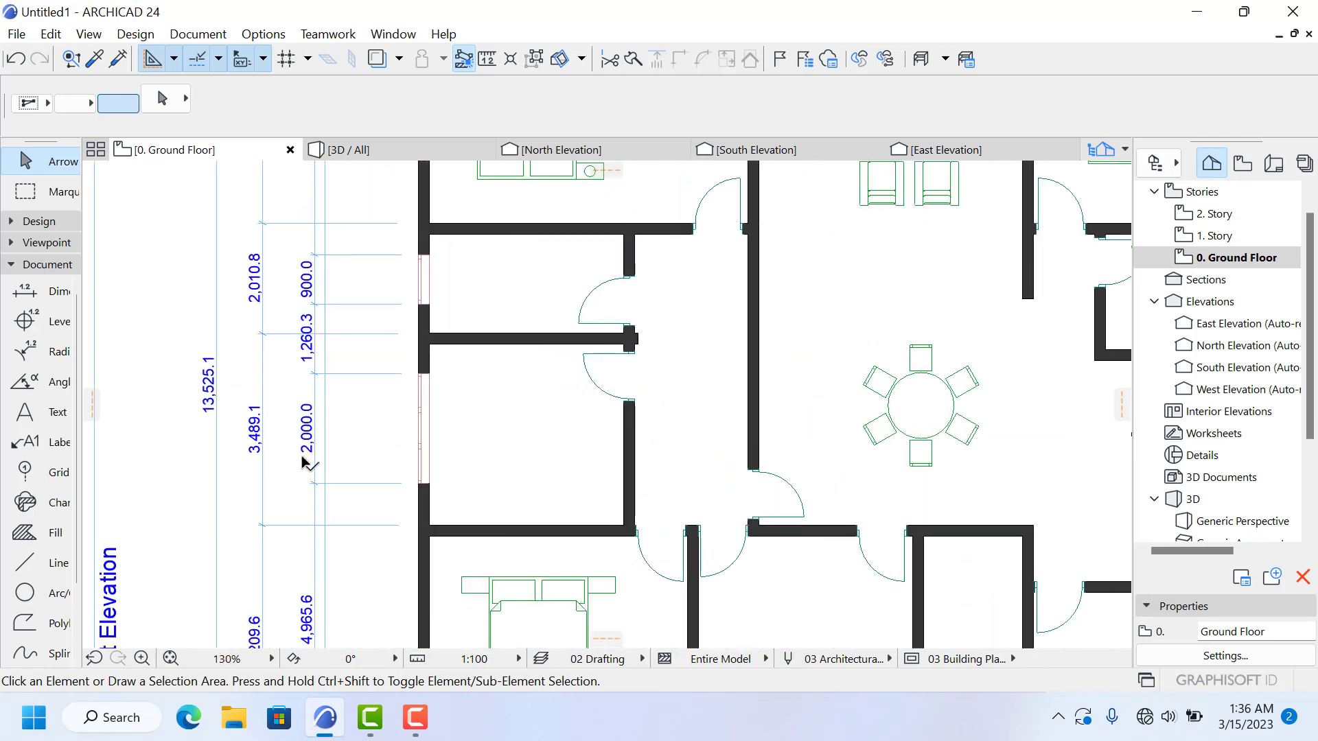
scroll(531, 381, down, 5)
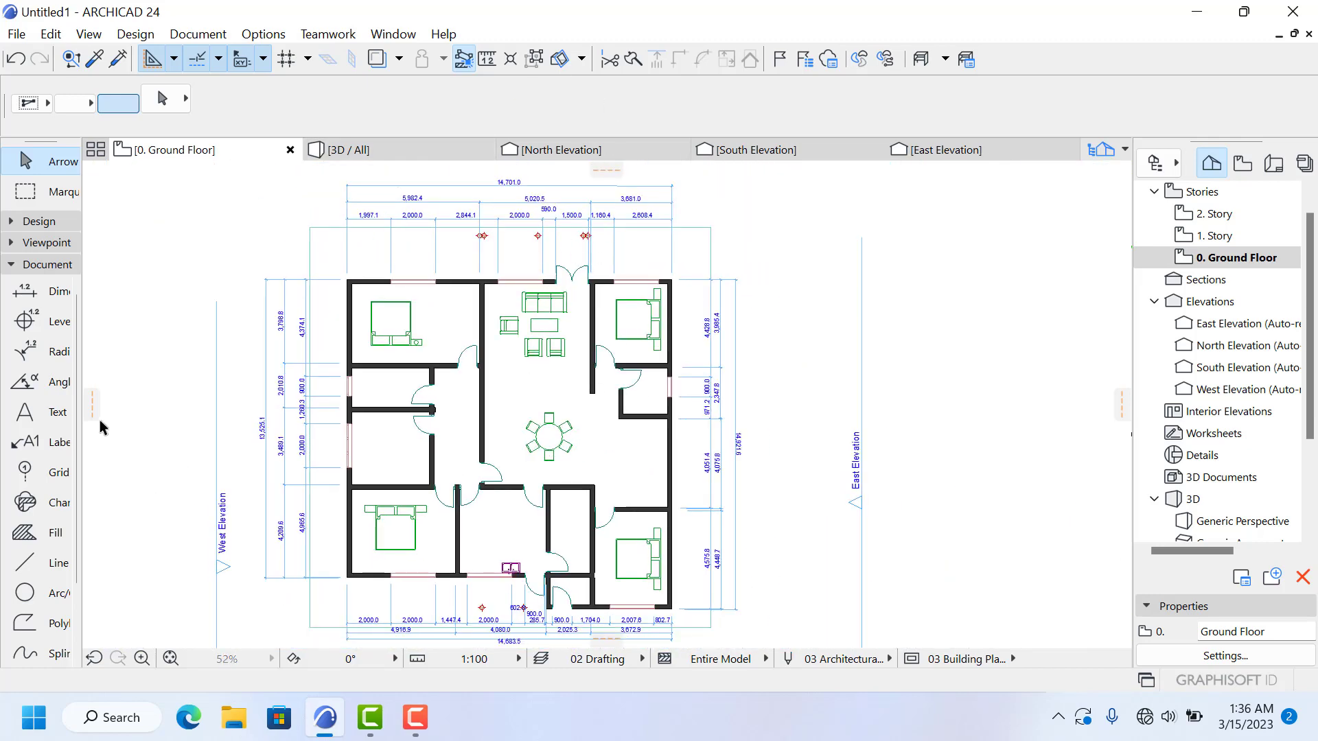
Step: Select all dimensions on the floor plan and place their text in line with the dimension lines, breaking them
click(53, 291)
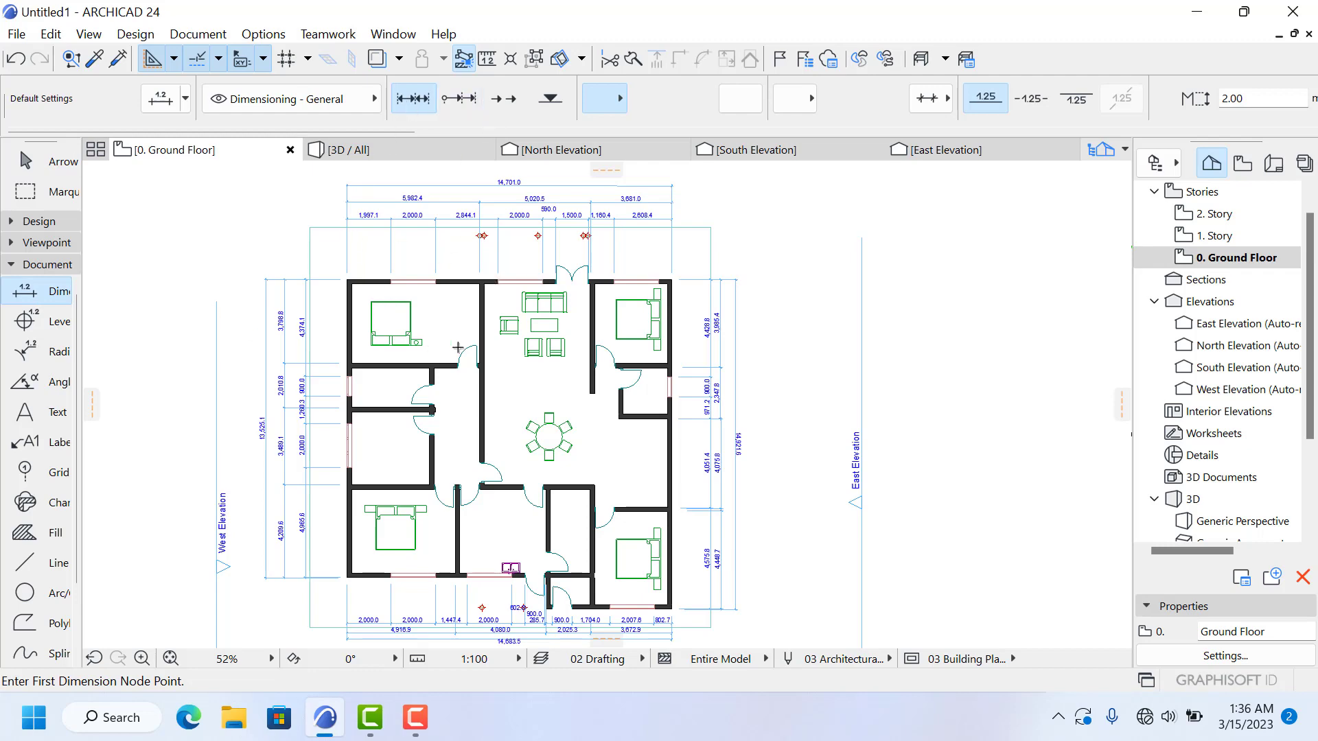
key(ctrl+a)
scroll(503, 240, up, 3)
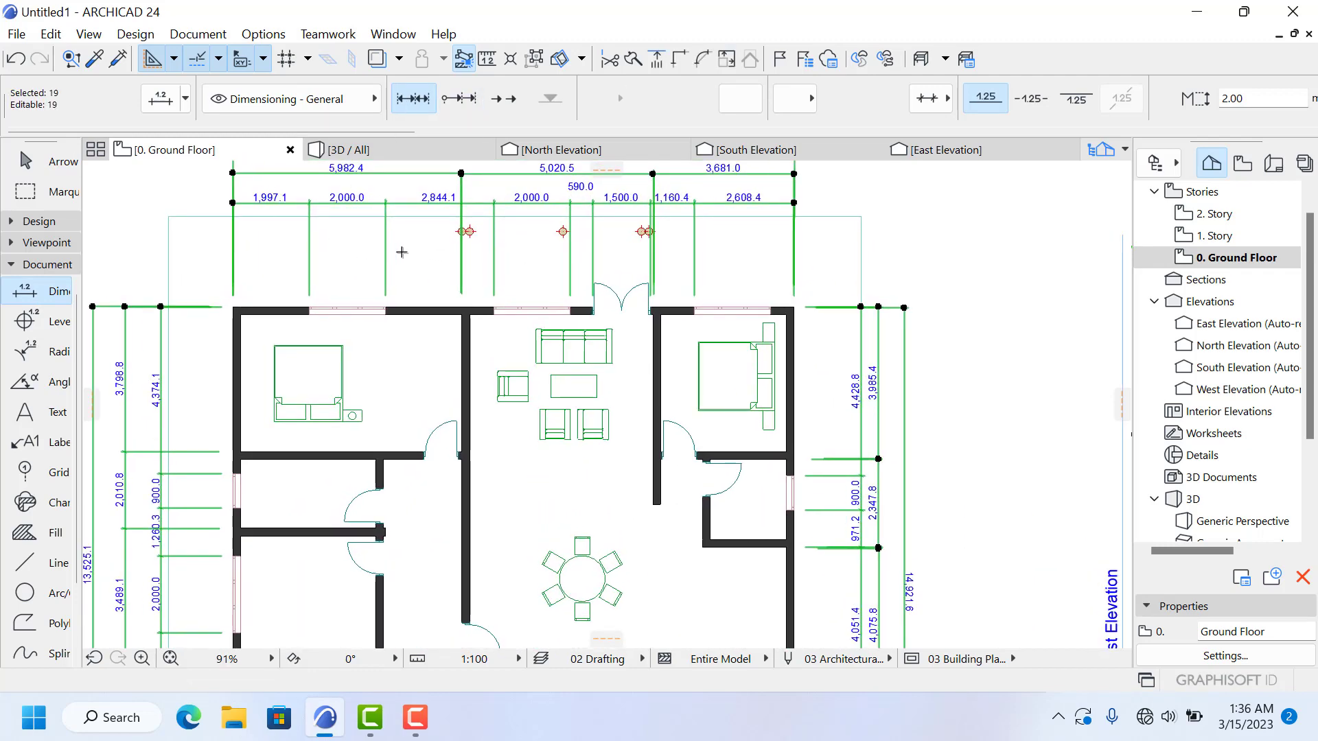
scroll(402, 252, down, 3)
scroll(823, 209, up, 2)
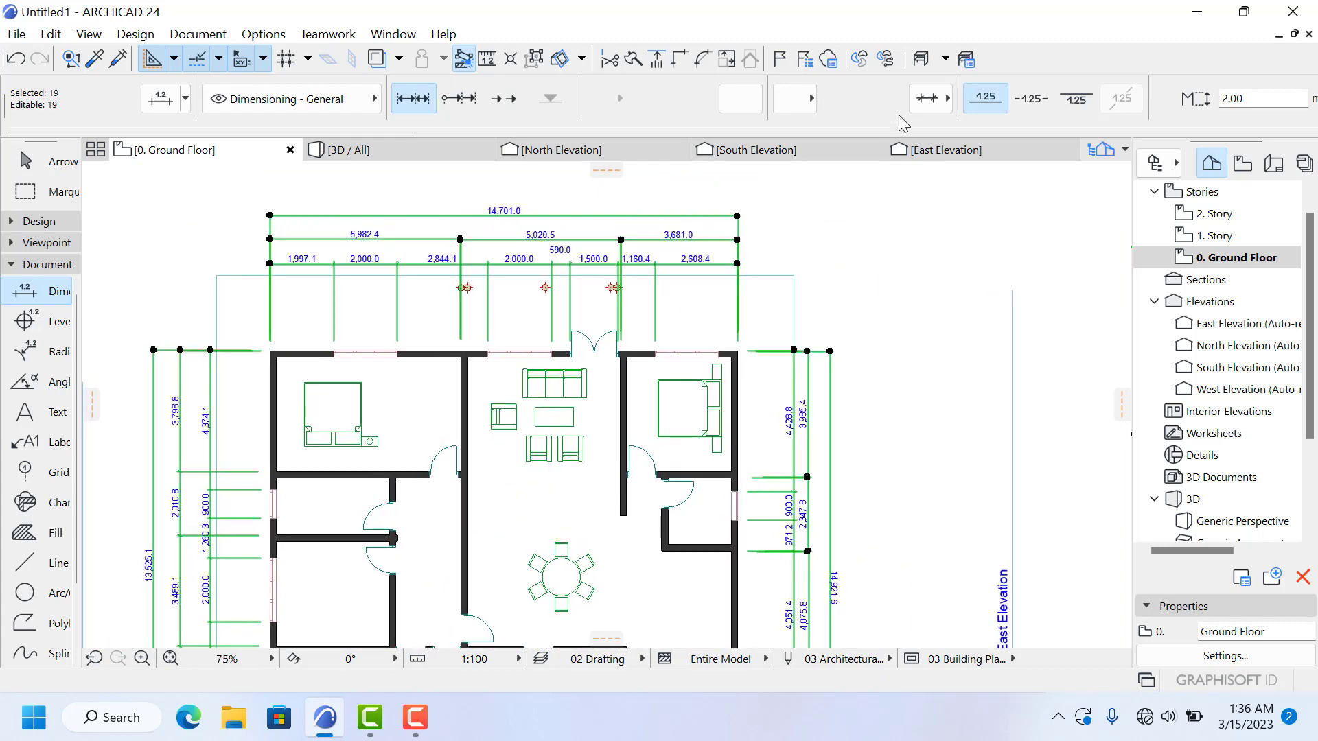
click(1030, 98)
scroll(501, 215, up, 2)
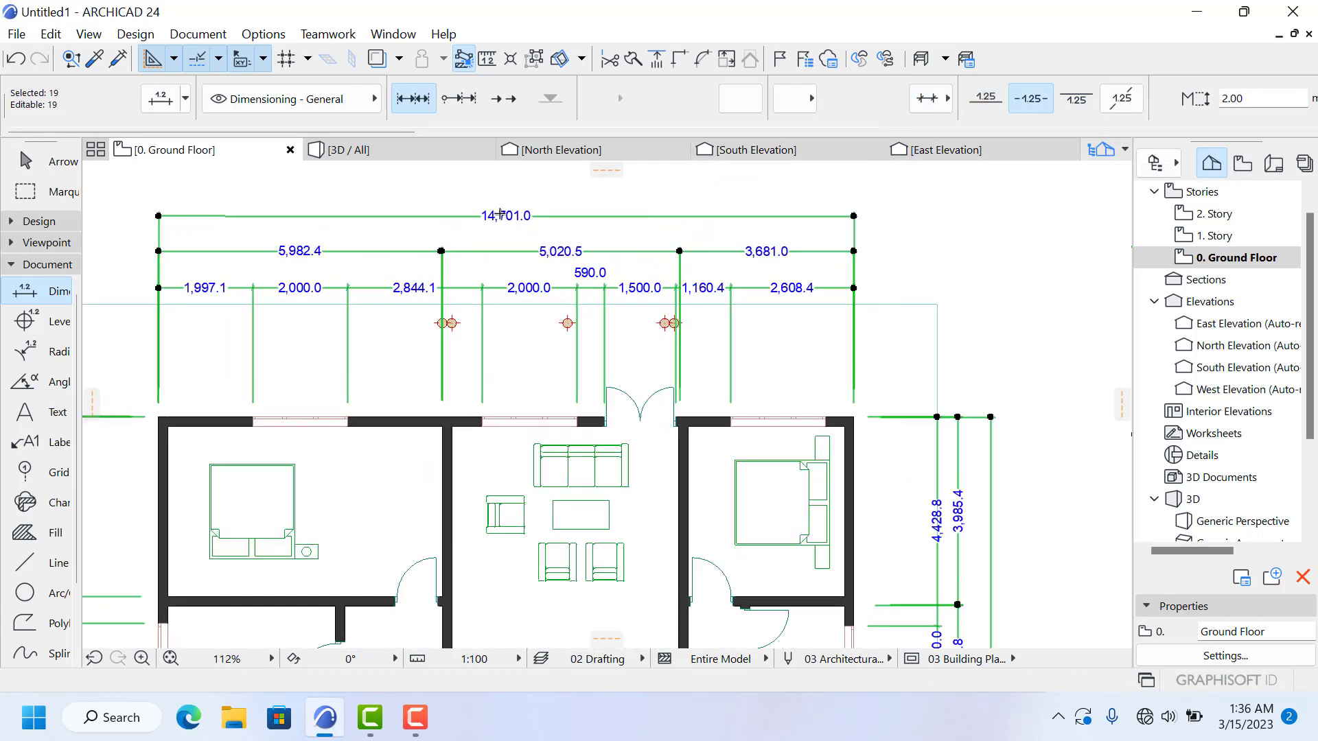
scroll(501, 215, up, 3)
scroll(1162, 111, down, 3)
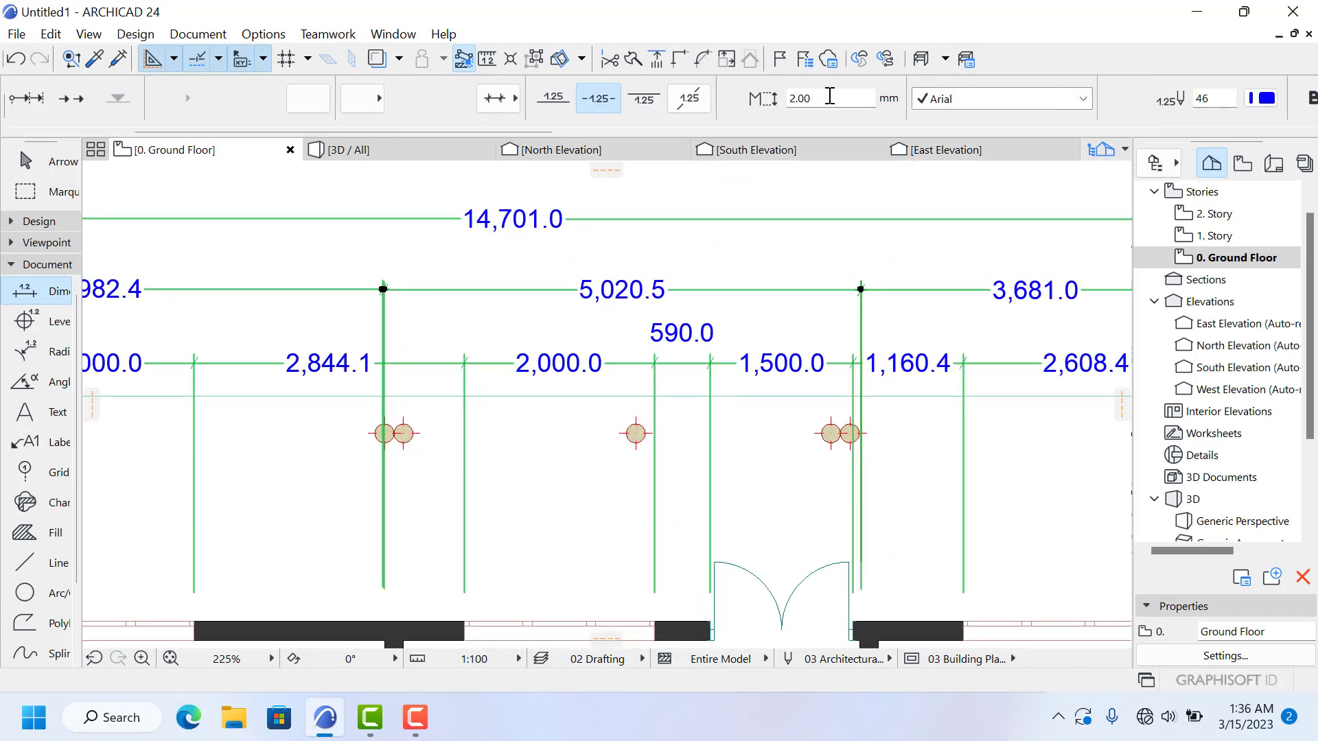
Step: Set the text pen of all selected dimensions to the orange pen 38
click(1269, 101)
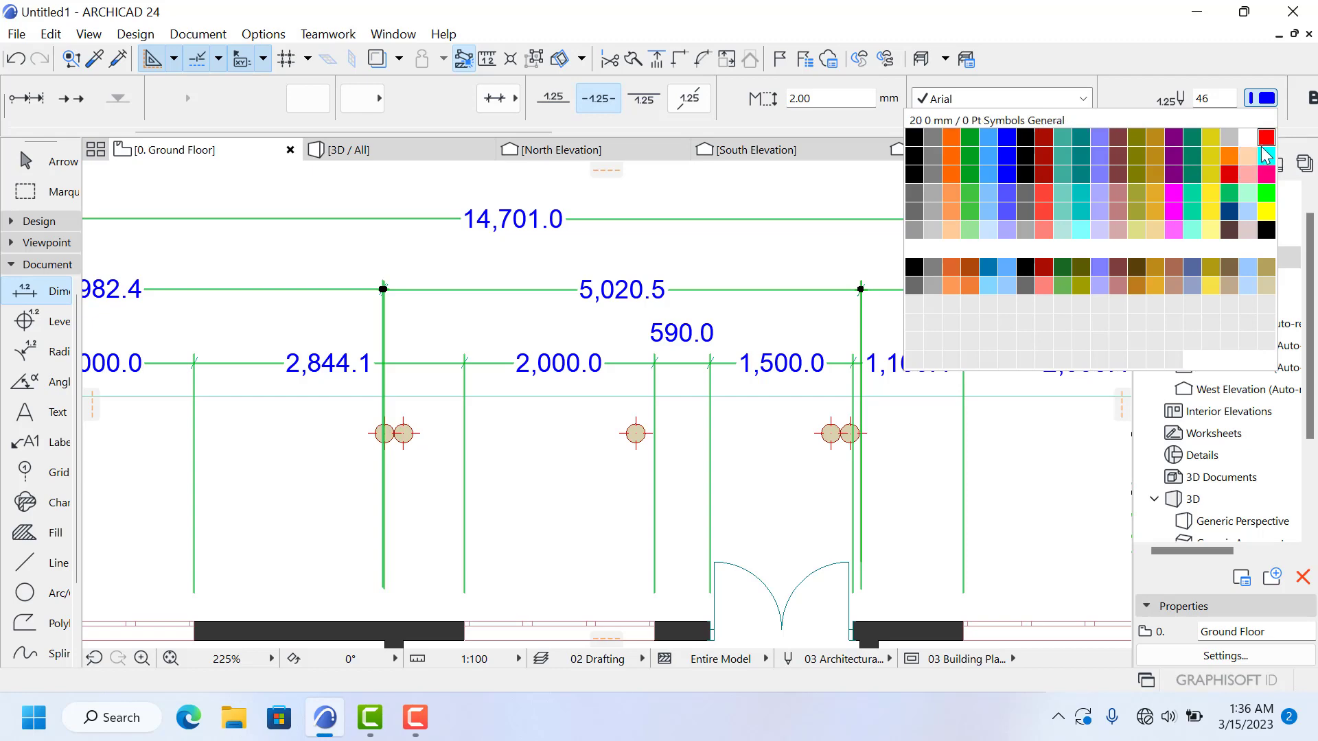
click(1228, 160)
scroll(747, 314, down, 5)
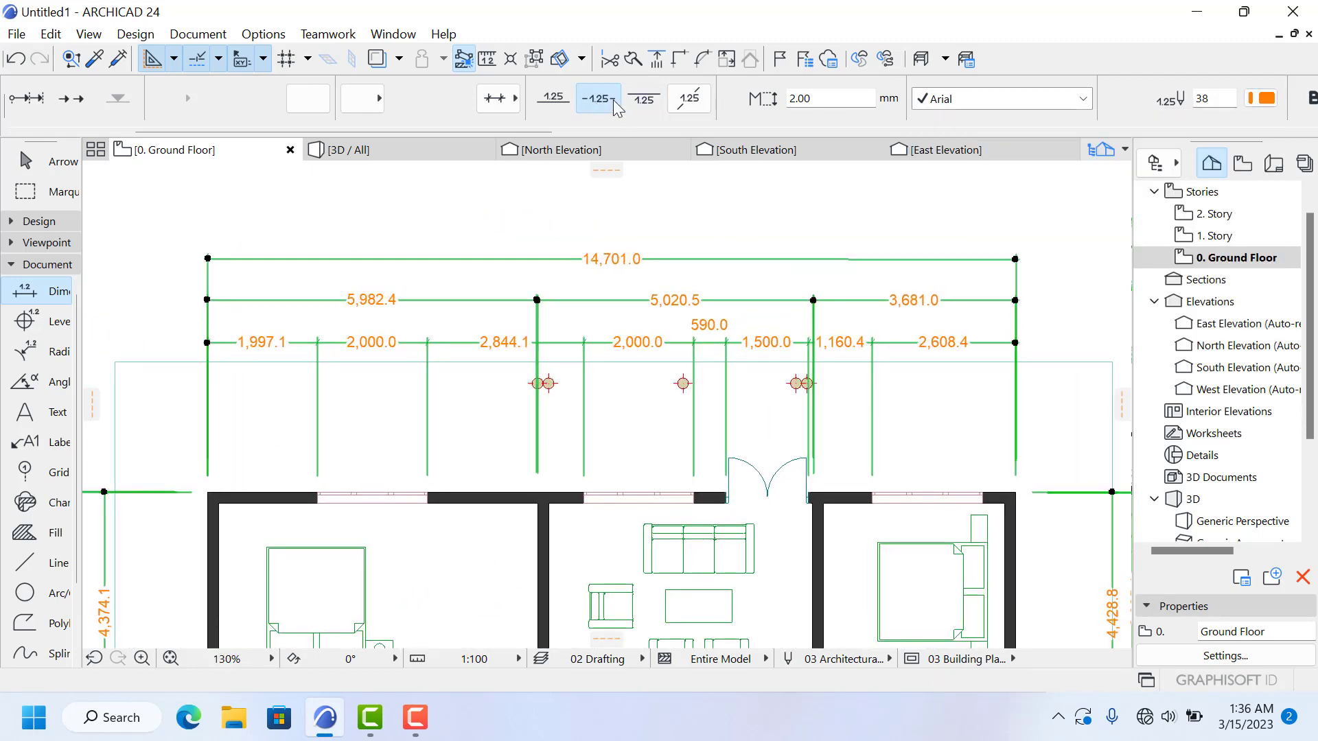
Step: Switch the witness lines of all selected dimensions to the fixed-height form that extends only slightly from the dimension lines
scroll(899, 90, down, 8)
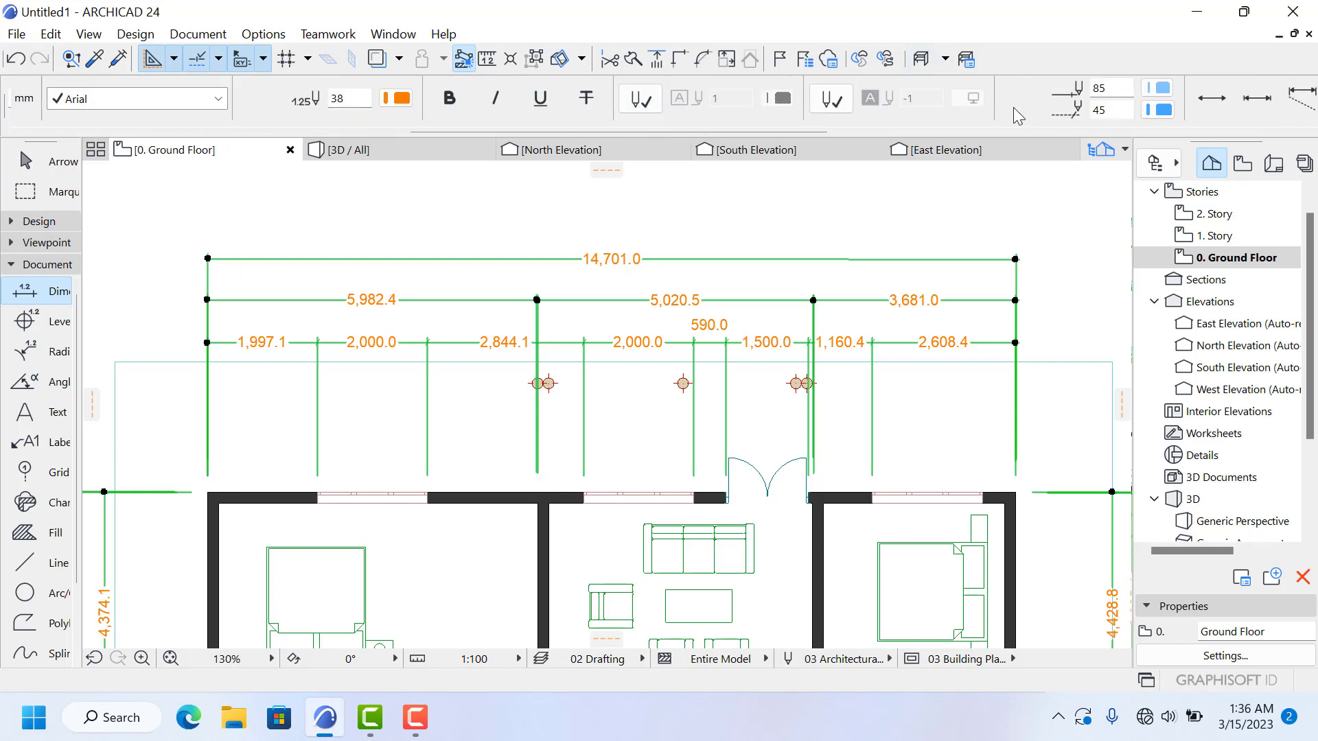
scroll(1063, 121, down, 4)
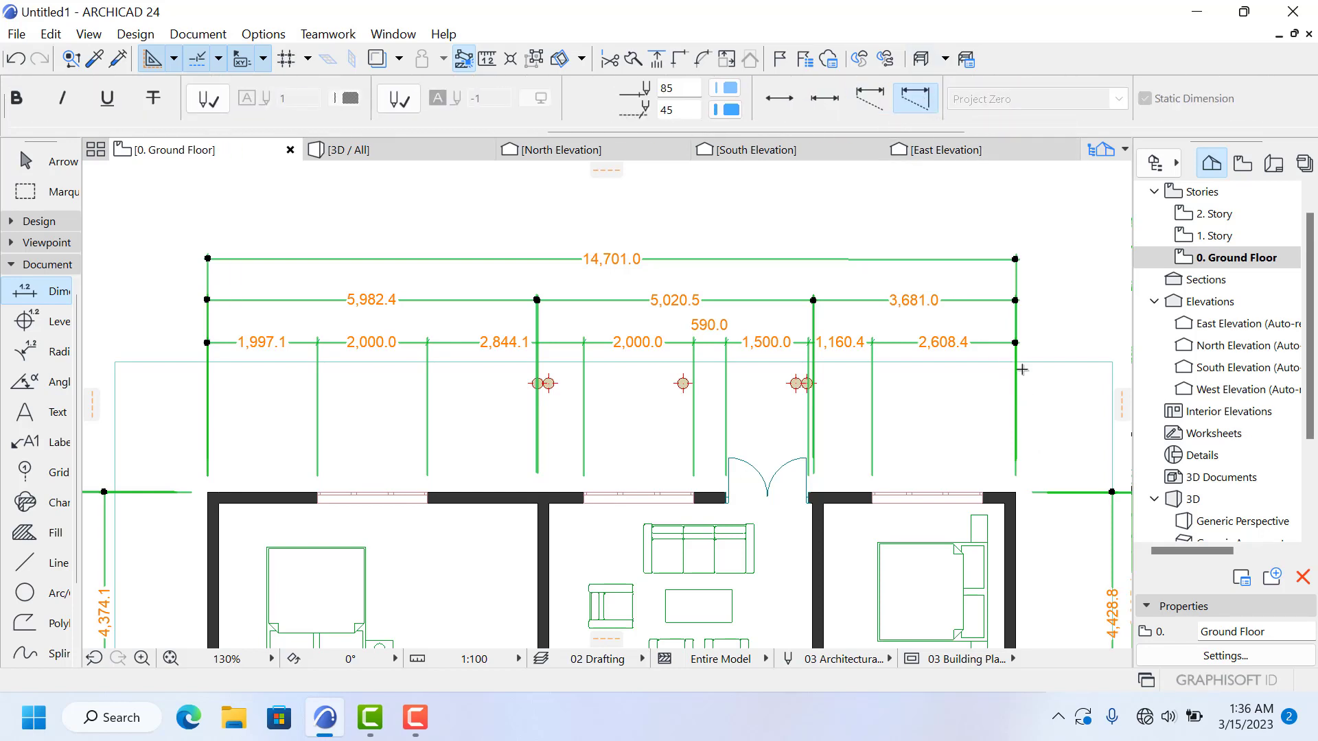
click(868, 97)
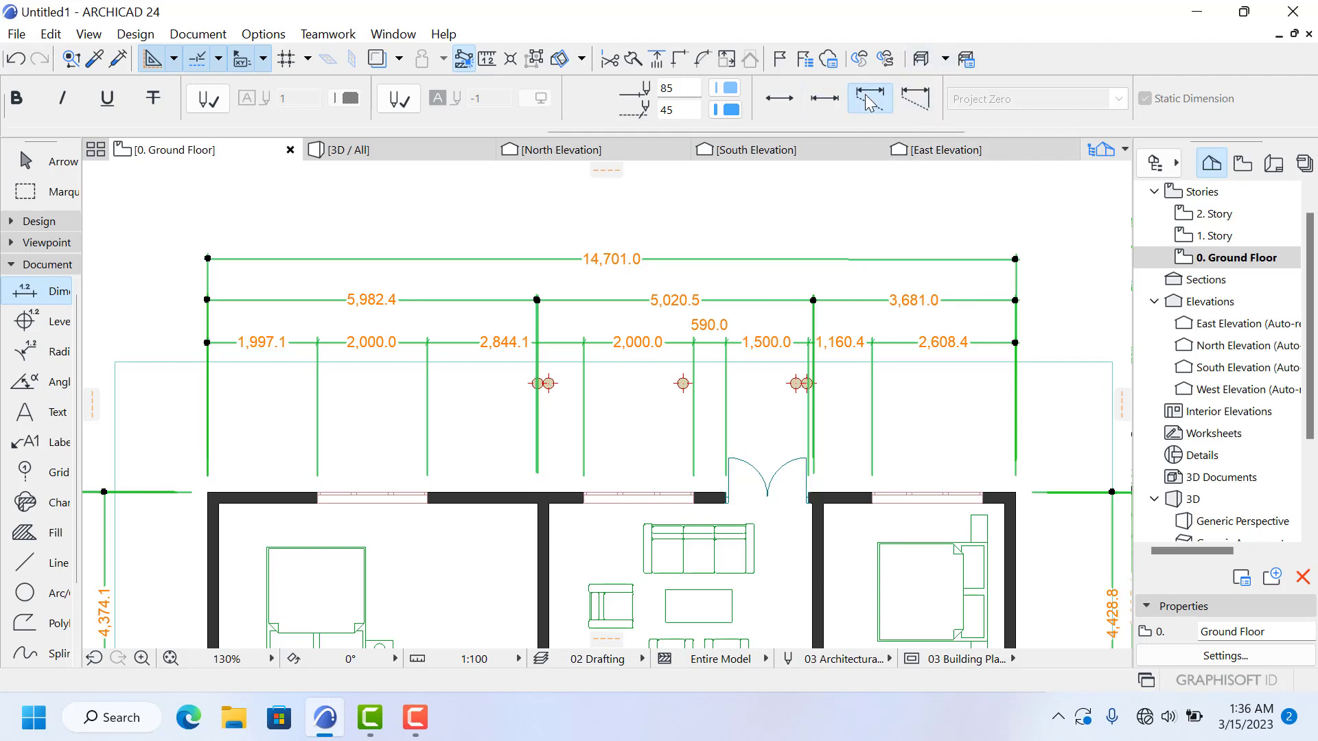
scroll(583, 329, up, 5)
scroll(581, 317, down, 6)
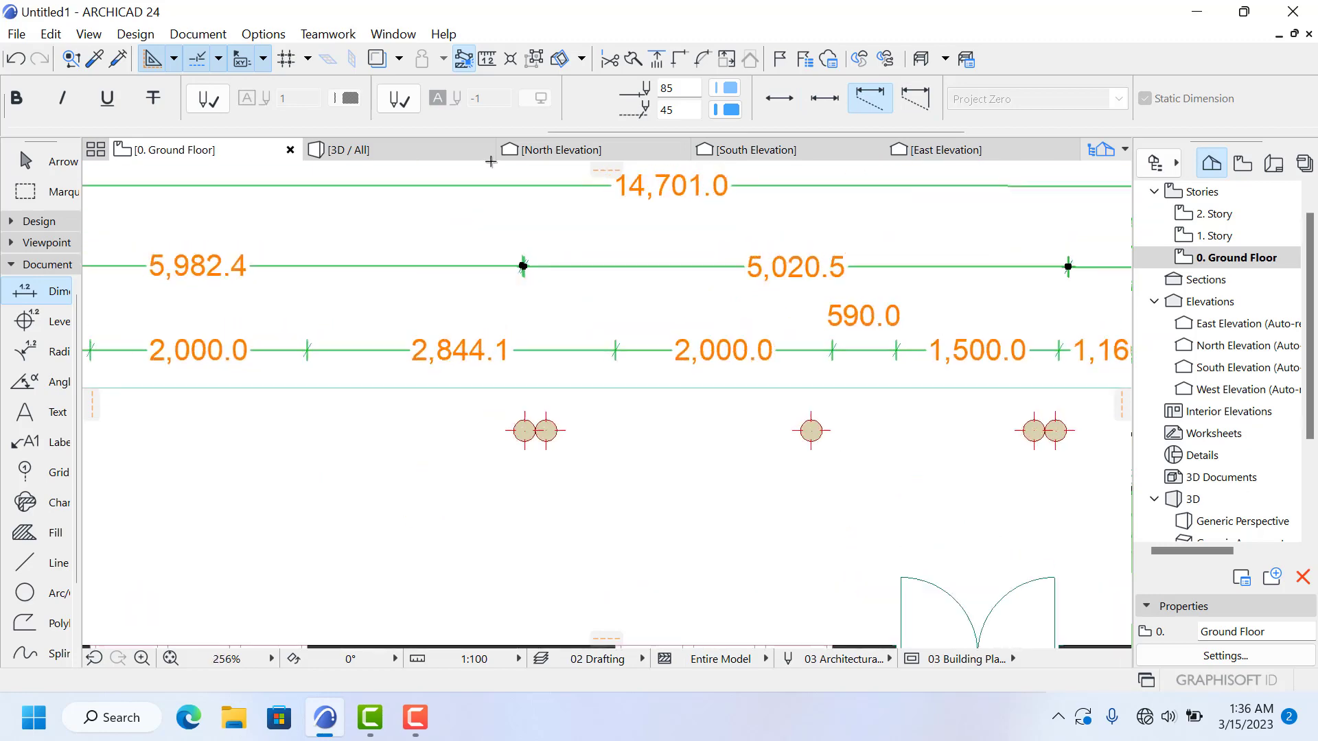
scroll(644, 294, up, 3)
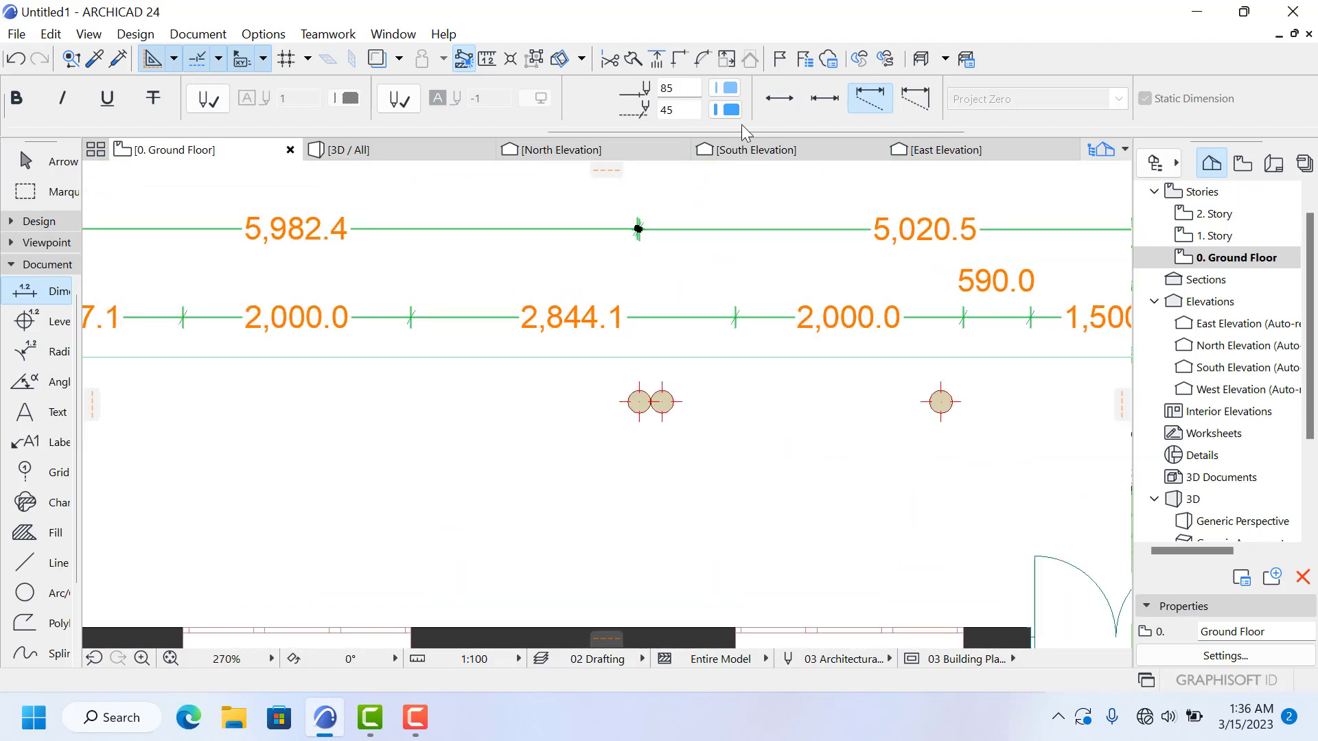
Step: Set both the dimension line pen and the marker pen of all selected dimensions to the black pen 41
click(729, 89)
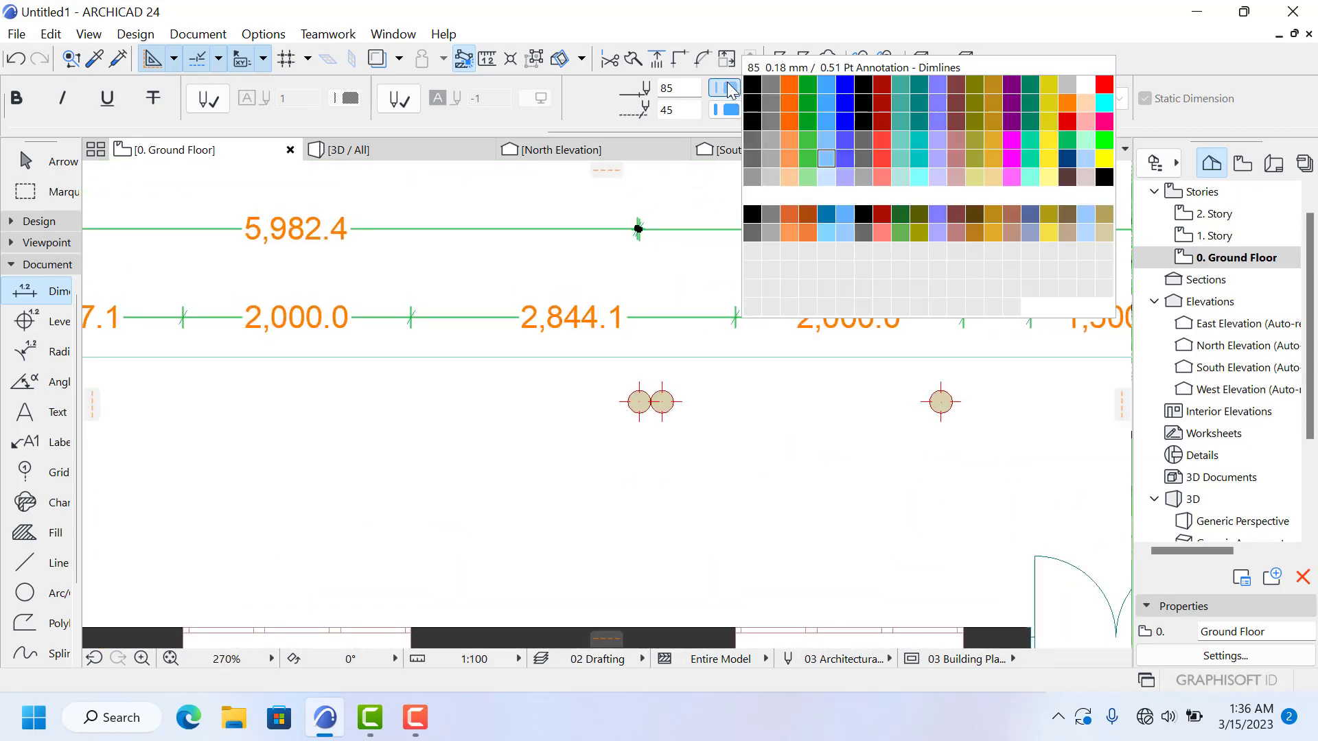
click(752, 125)
click(726, 110)
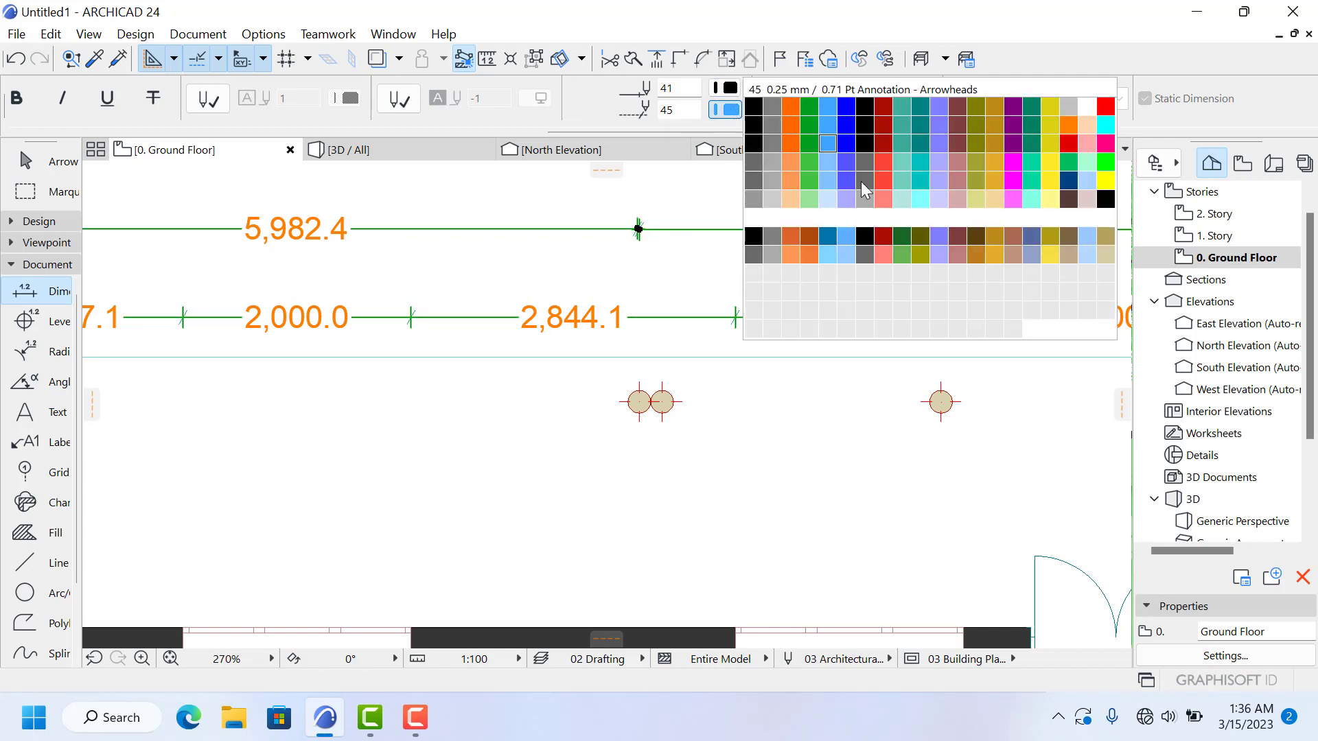
click(754, 144)
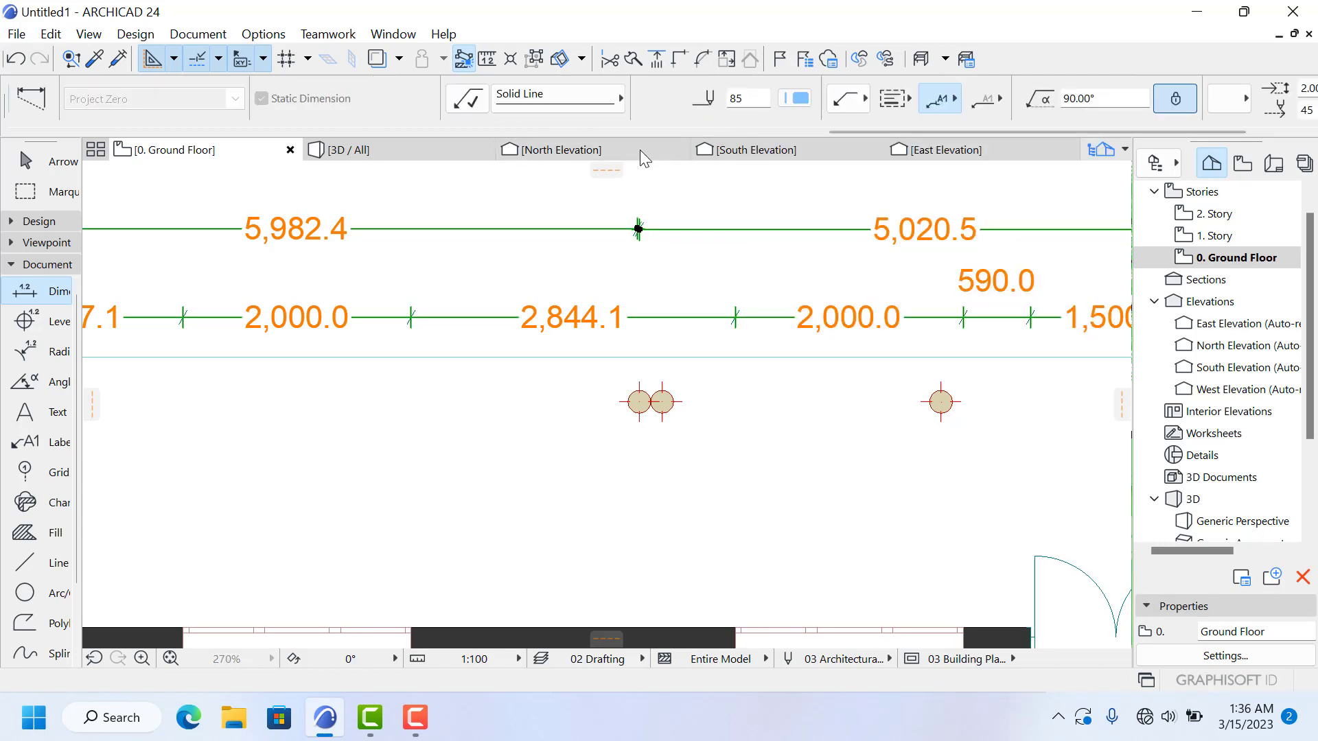
Step: Keep the solid pointer line of the selected dimensions and set its pen to the grey pen 81
scroll(825, 123, down, 3)
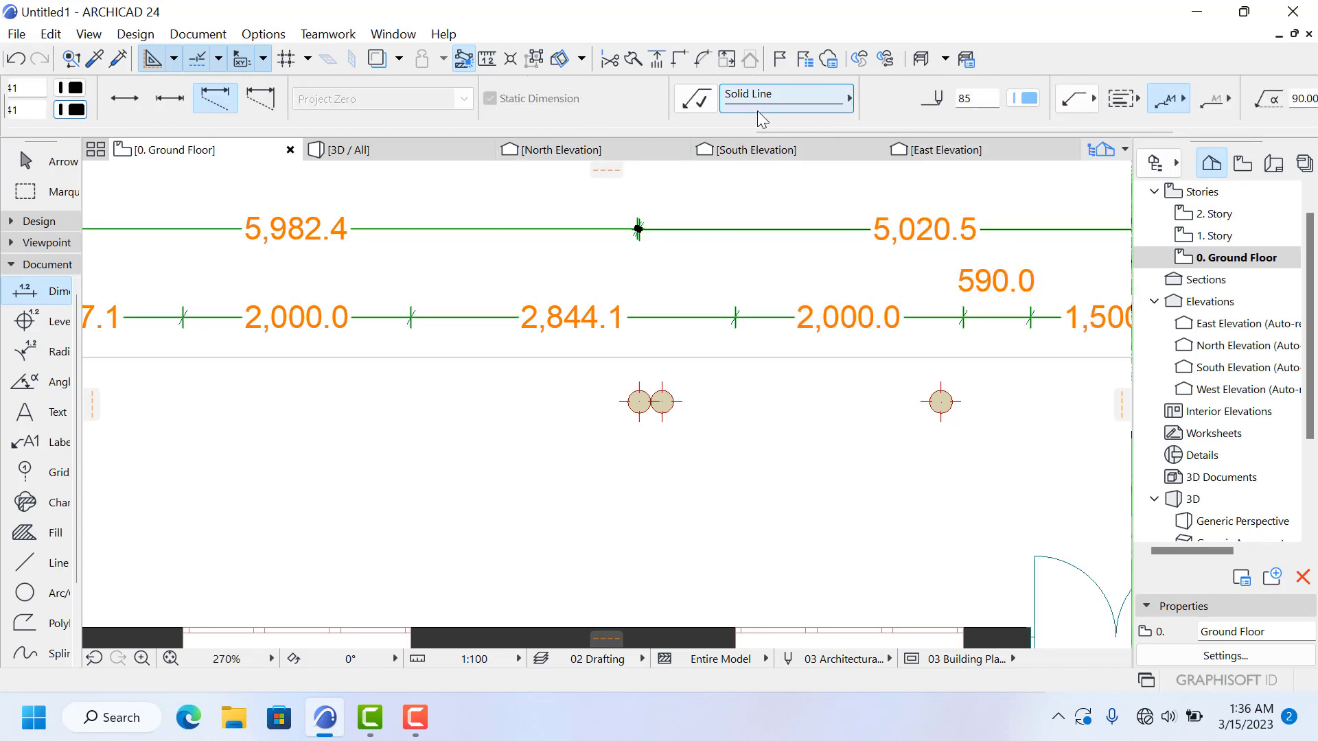
click(830, 108)
click(826, 101)
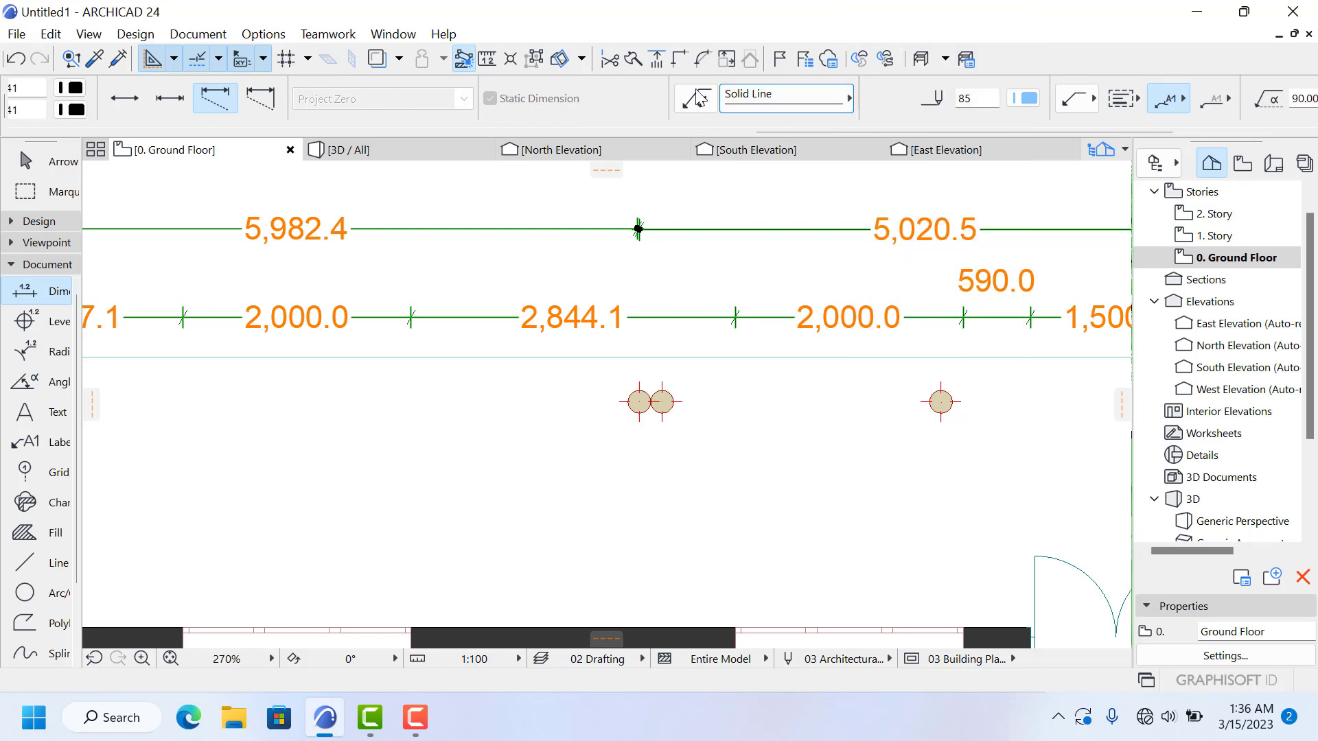
click(1021, 102)
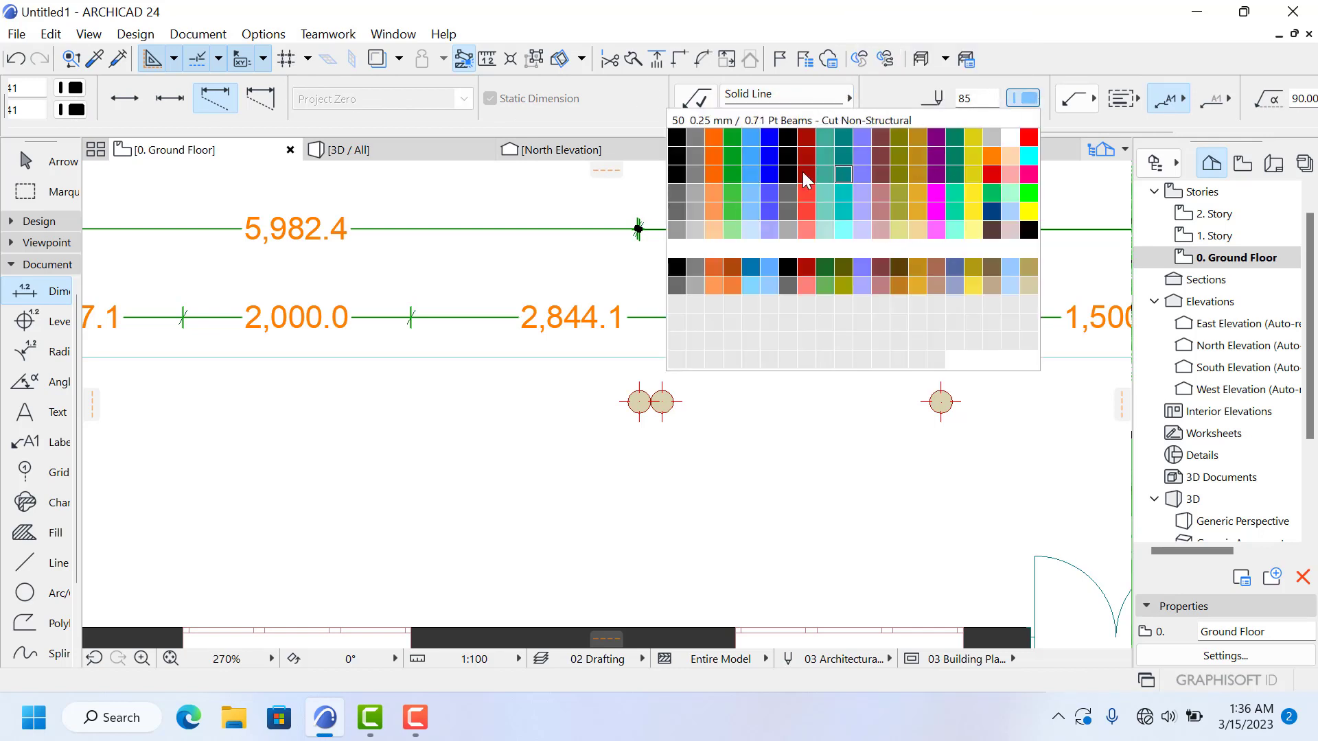
click(677, 210)
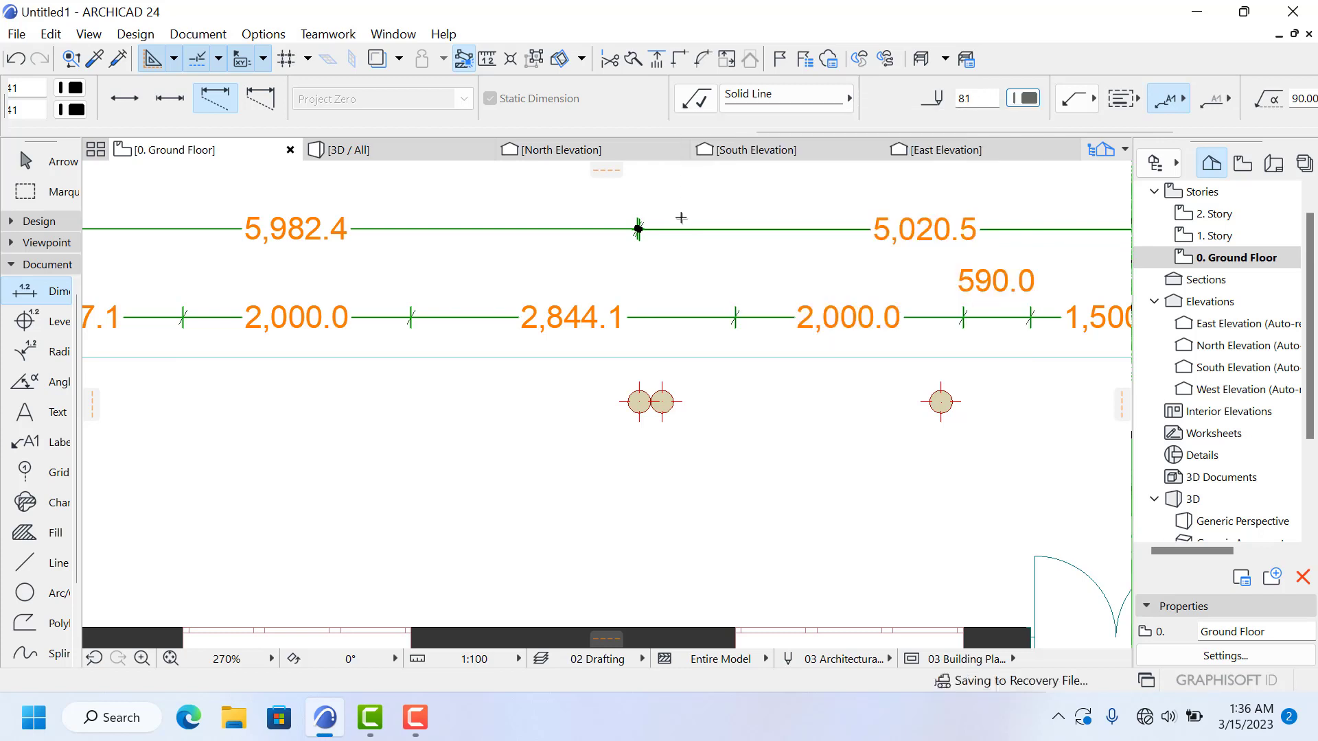
Step: Try the one-sided witness line form on the selected dimensions and restore the form extending on both sides
scroll(679, 213, down, 4)
scroll(643, 98, up, 3)
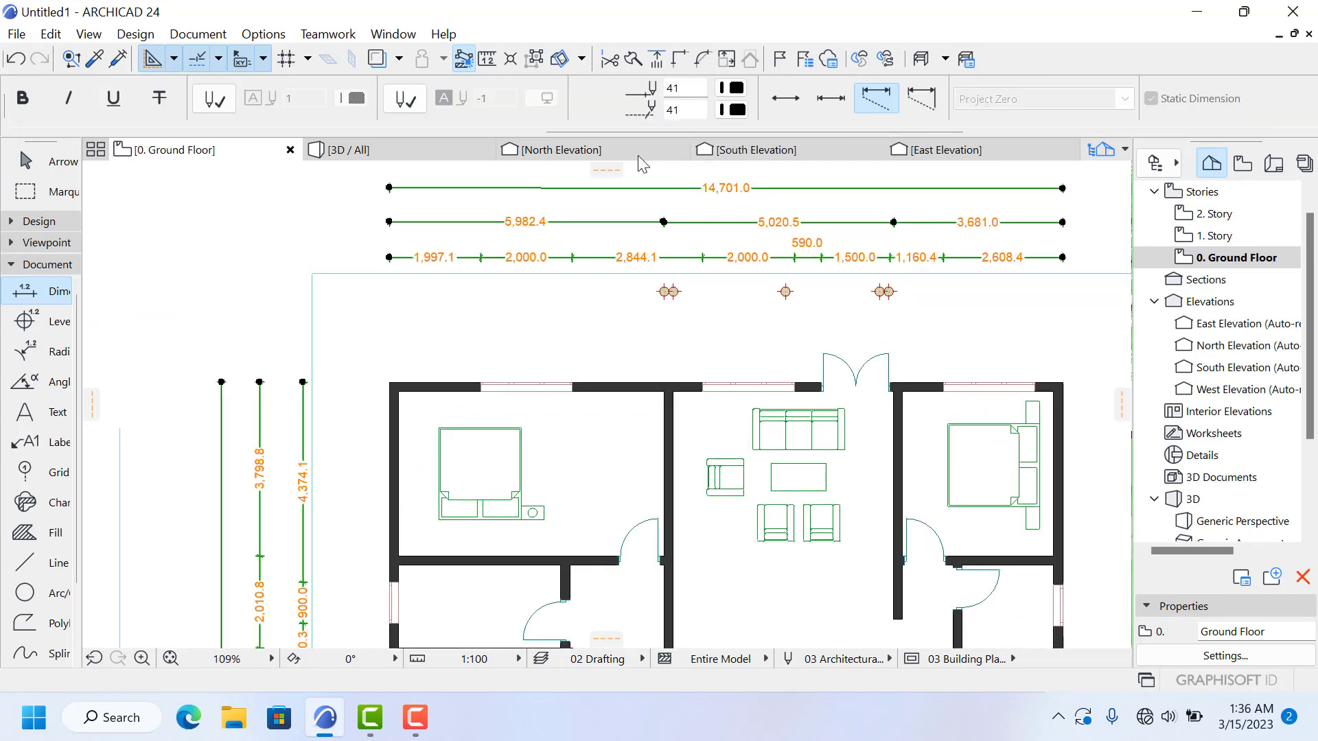
scroll(176, 110, up, 4)
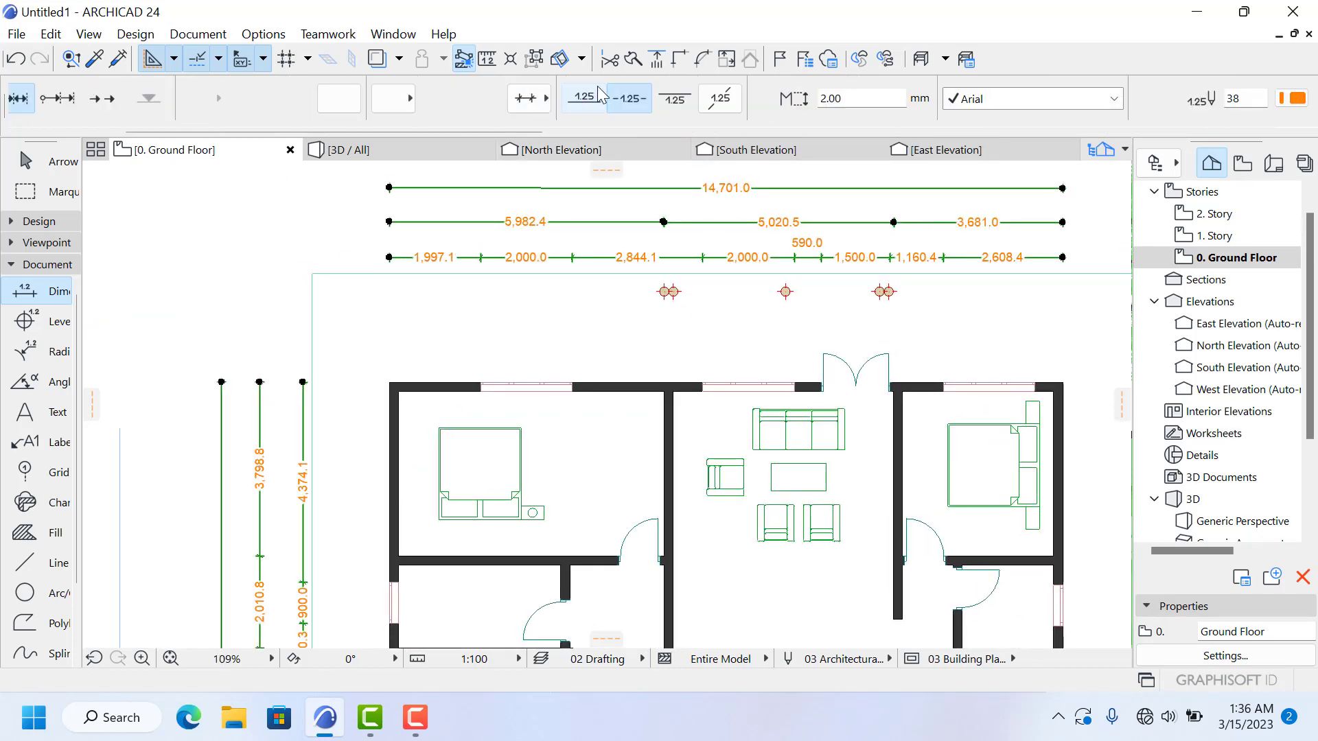
click(549, 97)
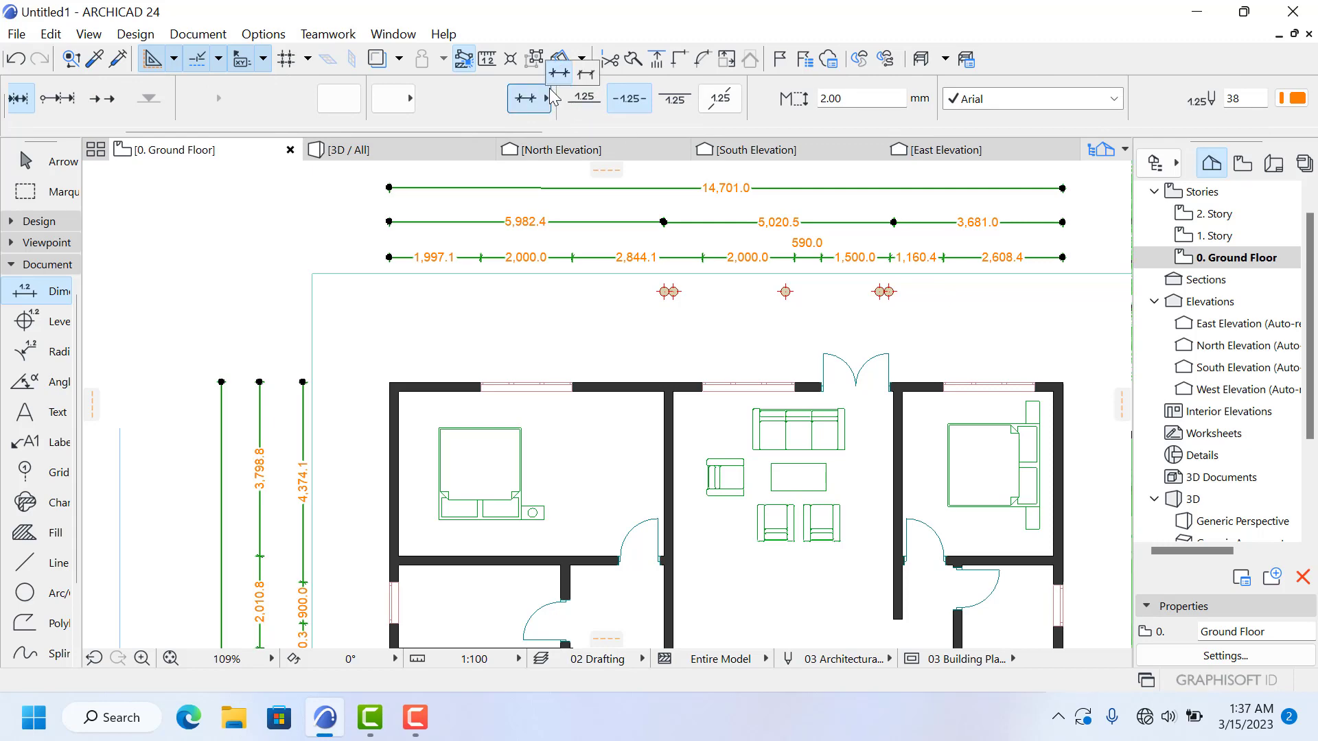
click(585, 73)
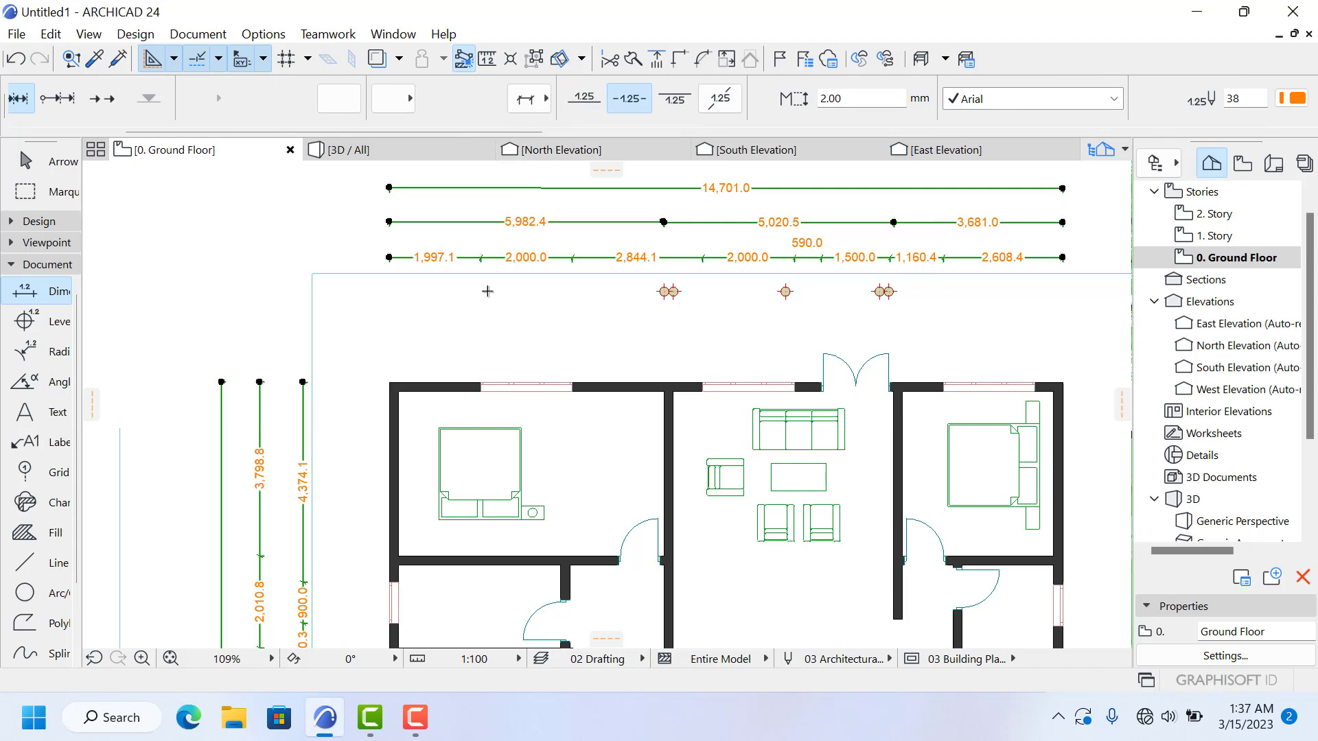
scroll(482, 261, up, 5)
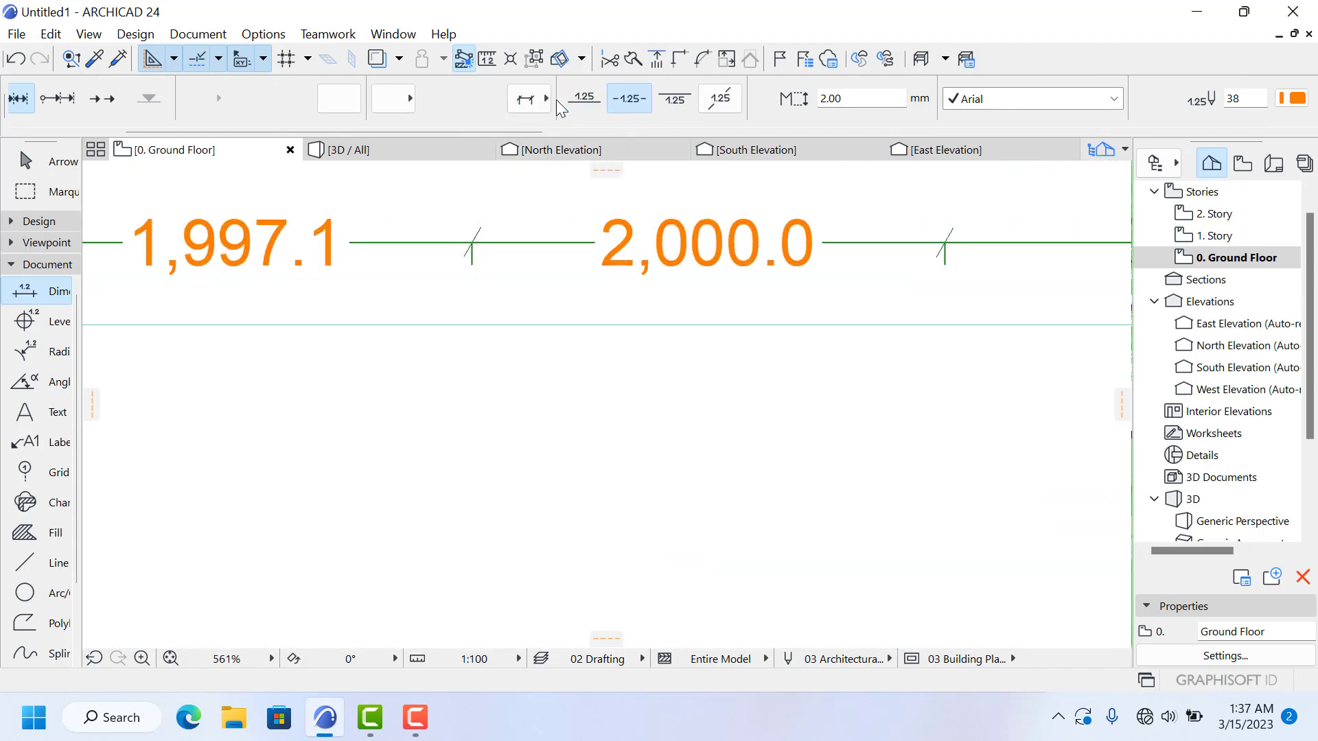
click(547, 98)
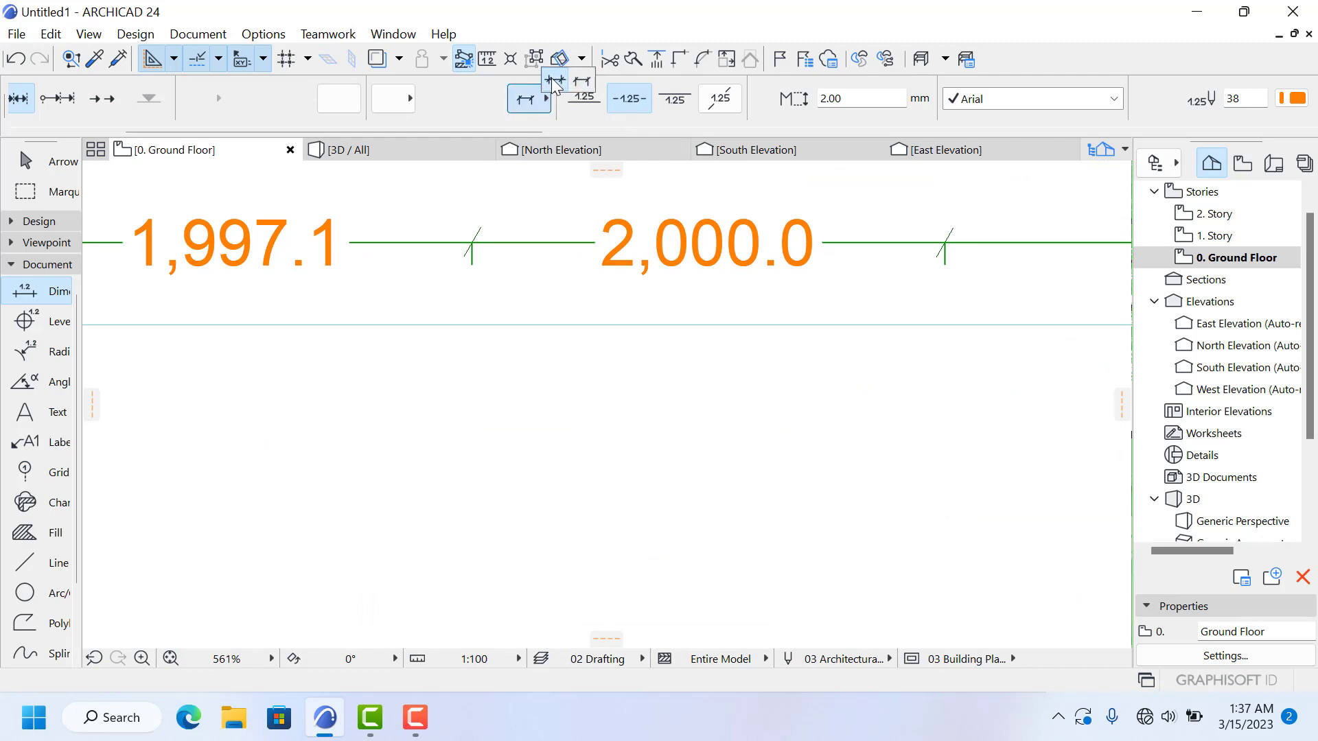
click(554, 80)
Step: Switch all selected dimensions from the chain method to cumulative dimensioning measured from the first point
scroll(456, 286, down, 2)
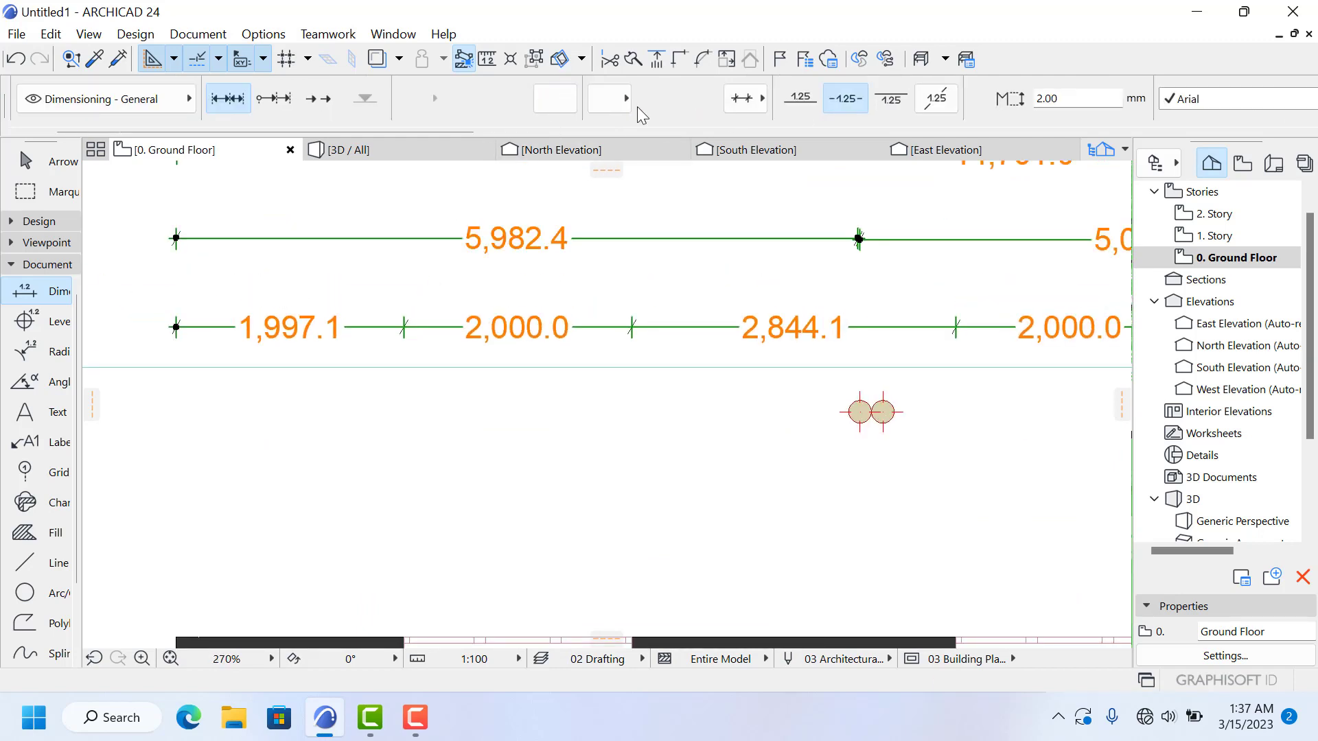
click(273, 102)
scroll(404, 240, down, 3)
scroll(613, 327, up, 5)
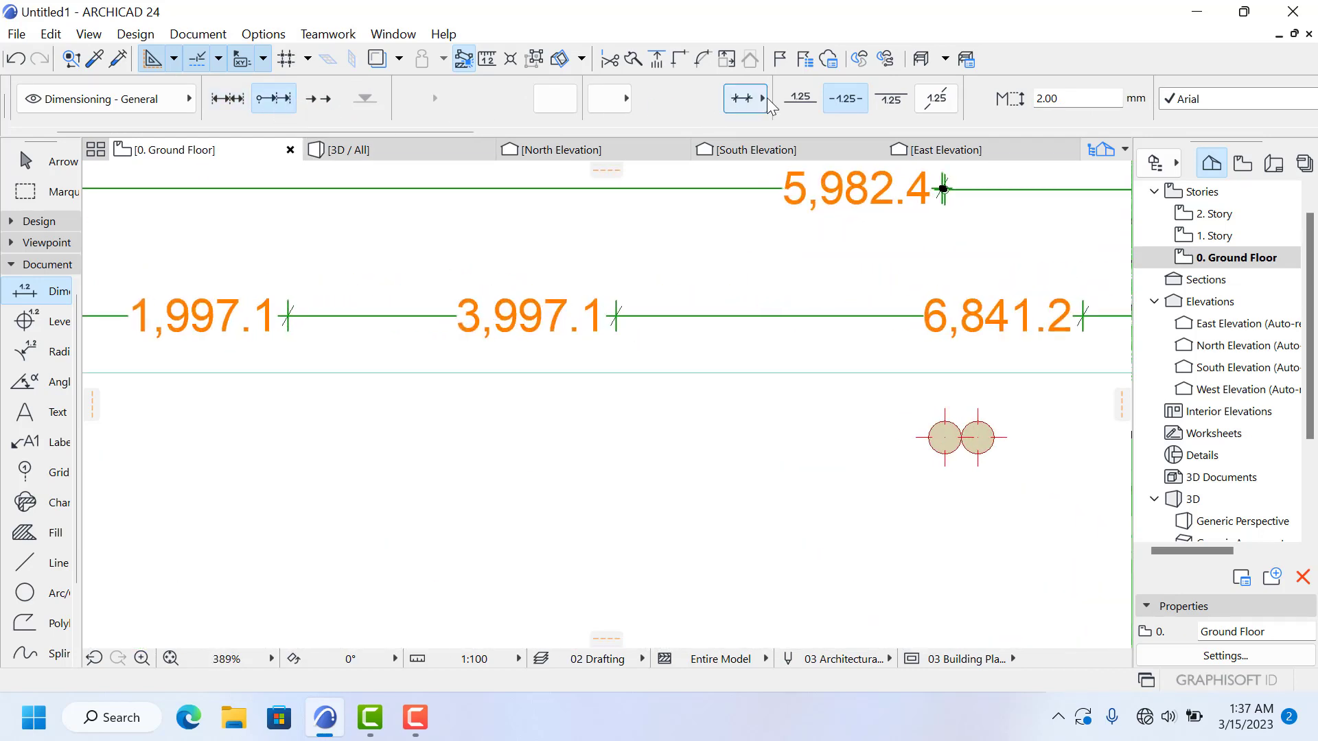
Step: Compare one-sided witness lines with the two-sided form on the cumulative dimensions
click(759, 101)
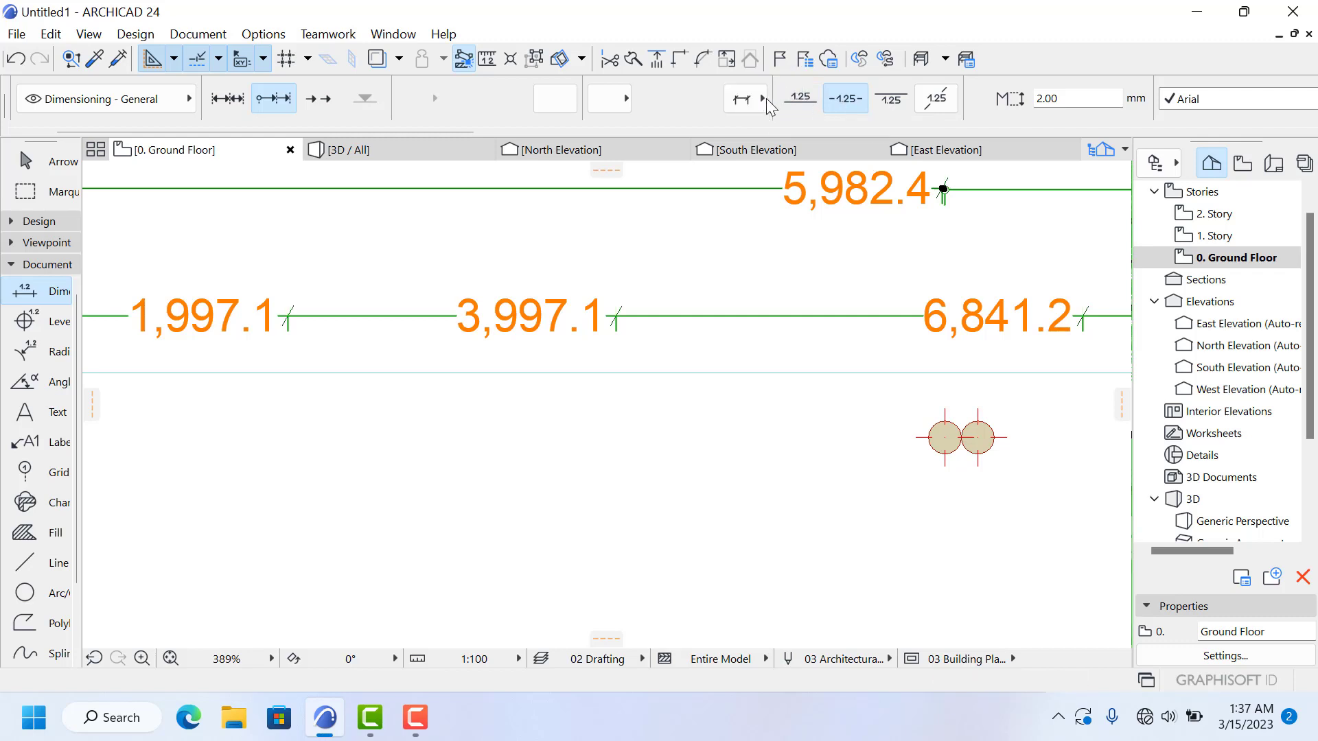
click(764, 99)
click(773, 84)
Step: Try placing the dimension text below the dimension lines and return it to the in-line placement
click(890, 105)
scroll(506, 328, down, 6)
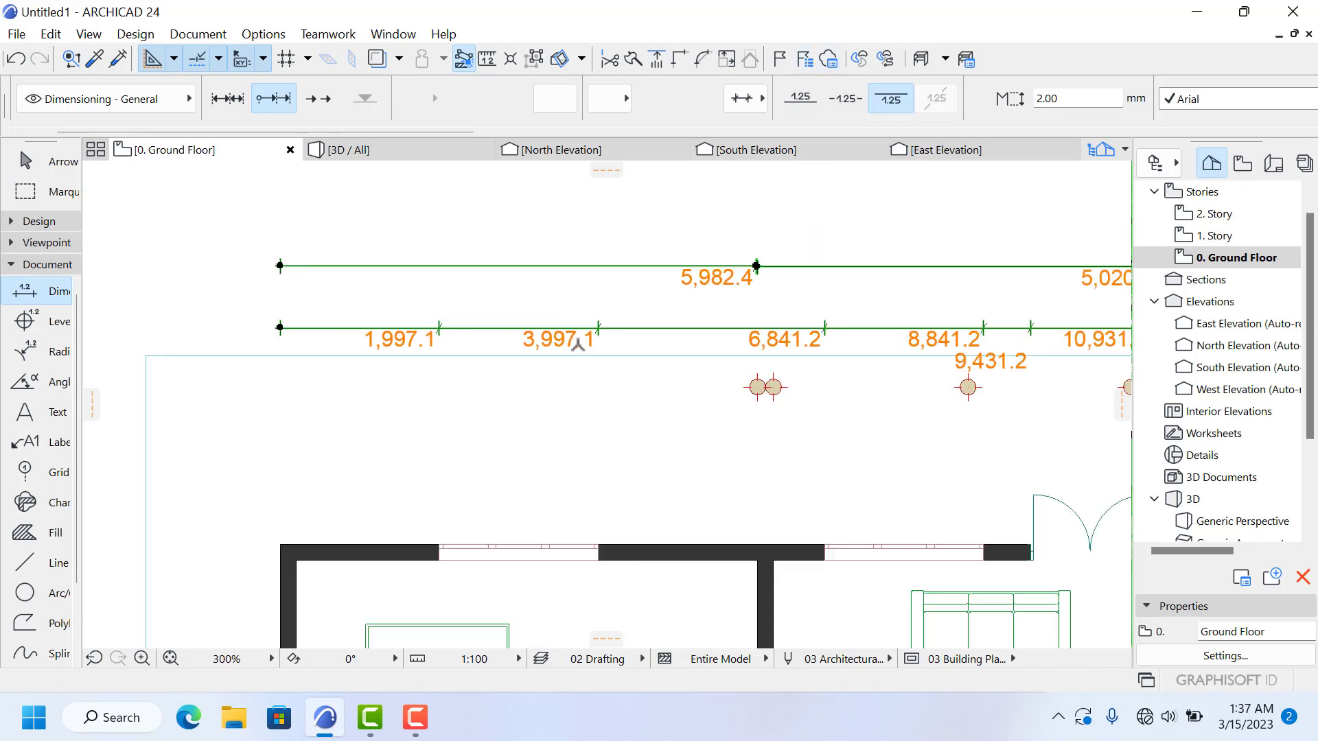
scroll(505, 327, down, 1)
scroll(542, 406, up, 3)
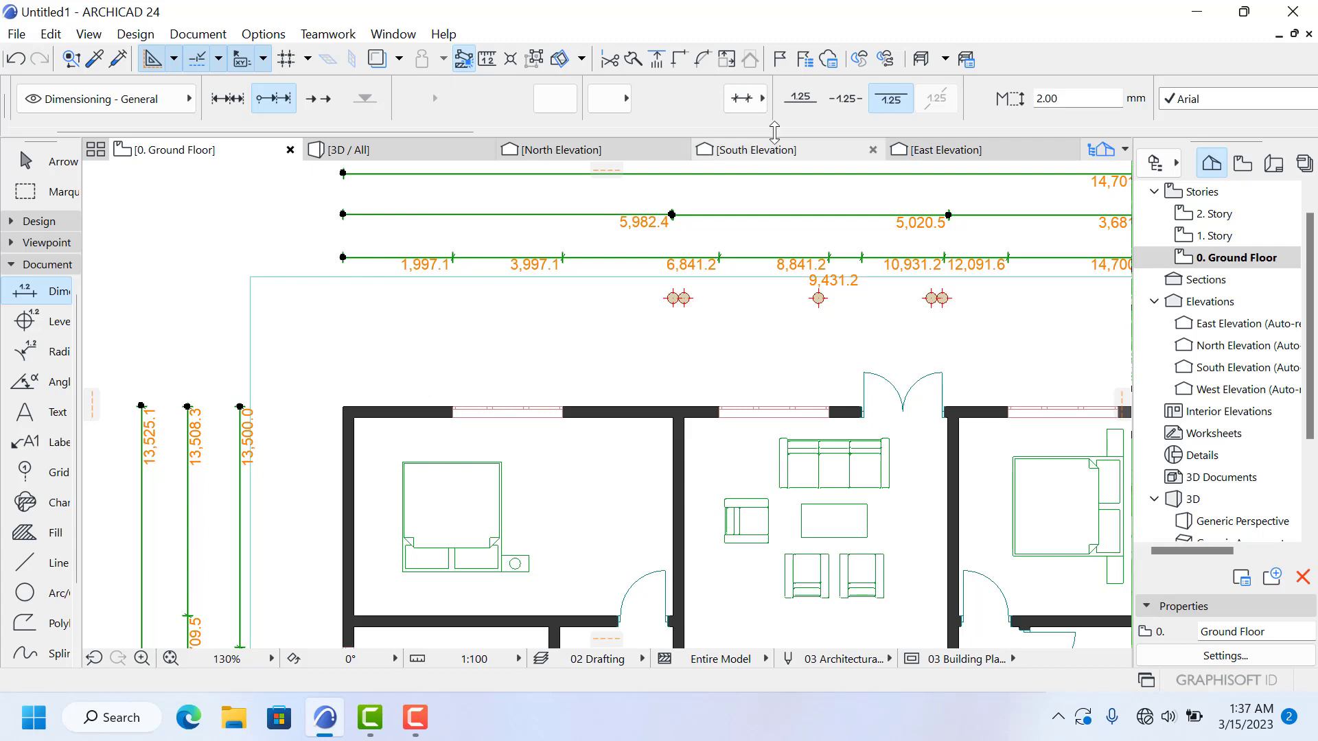
click(847, 105)
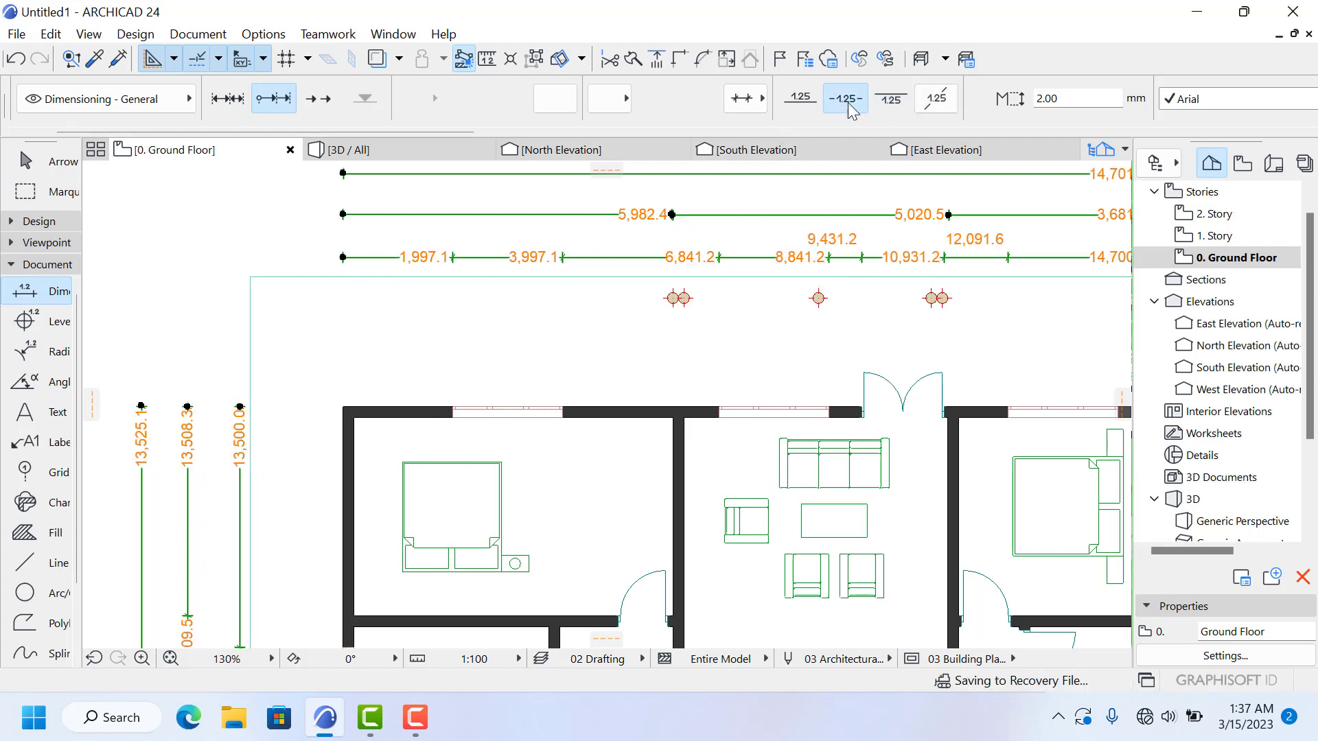
Step: Examine the cumulative dimension rows around the plan, including the west and south sides
scroll(387, 297, down, 2)
scroll(652, 216, up, 1)
scroll(876, 332, down, 2)
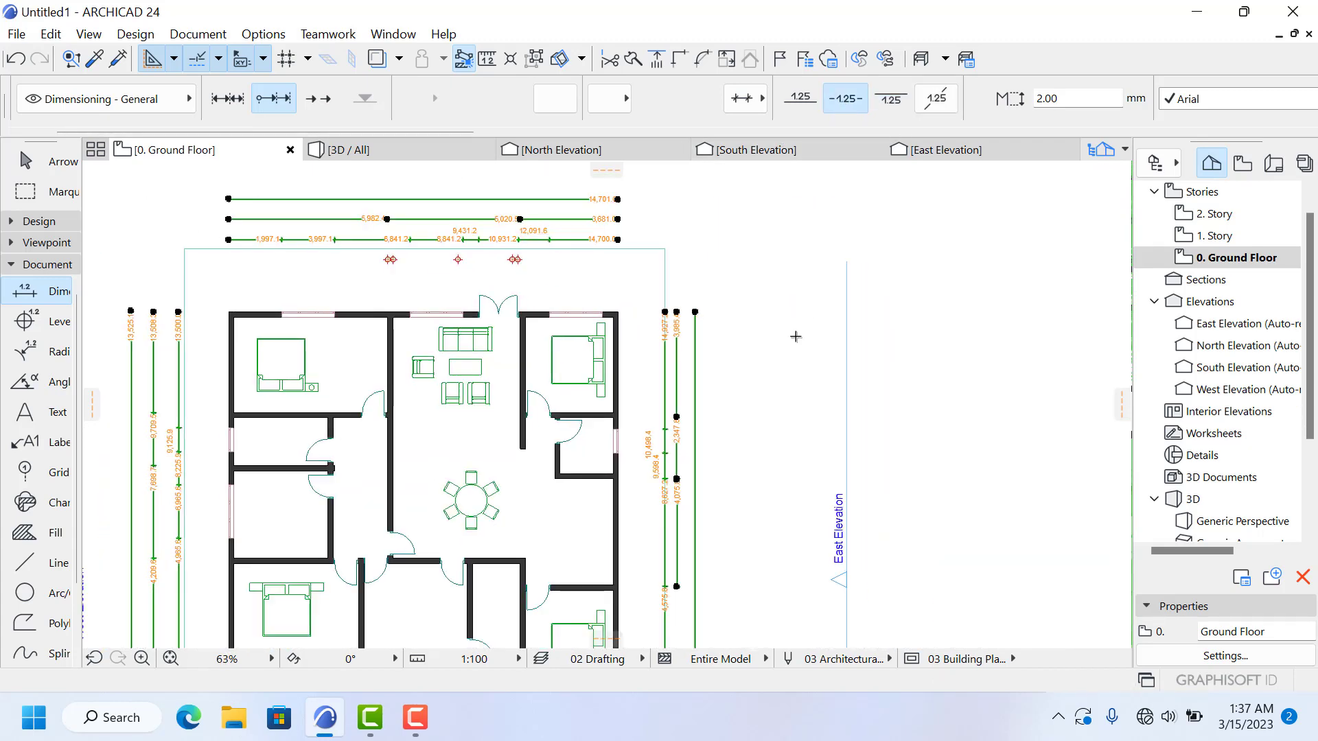
scroll(876, 332, up, 1)
scroll(873, 332, down, 1)
scroll(678, 308, up, 3)
scroll(679, 307, down, 5)
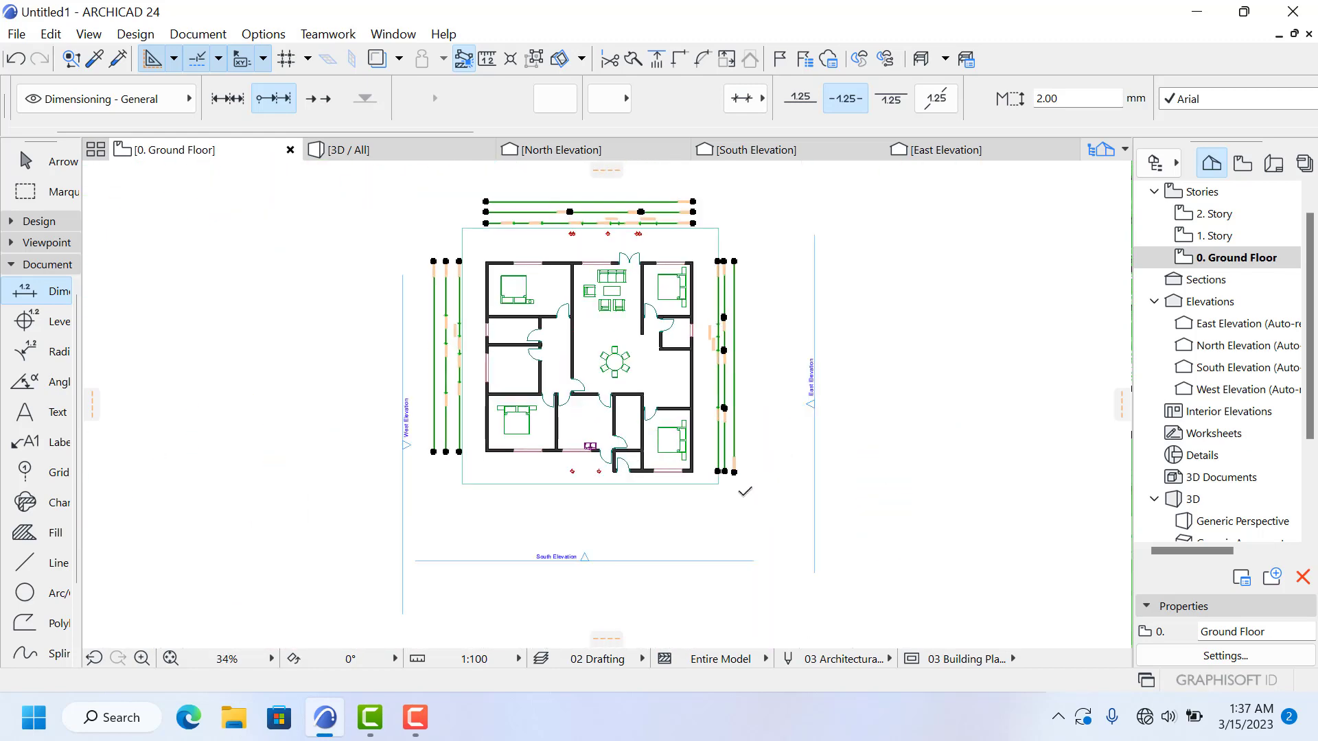
scroll(464, 579, up, 4)
scroll(573, 369, up, 2)
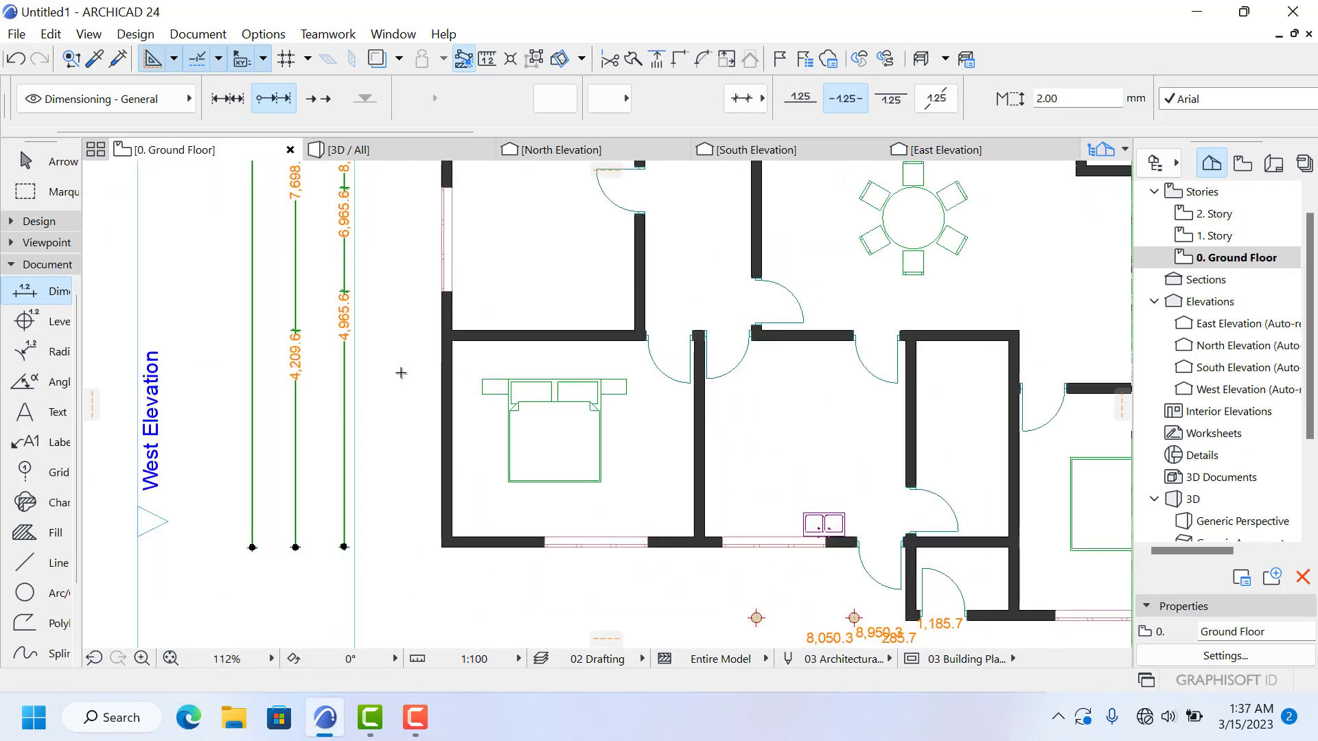
scroll(397, 371, down, 2)
scroll(412, 356, up, 3)
scroll(420, 364, down, 5)
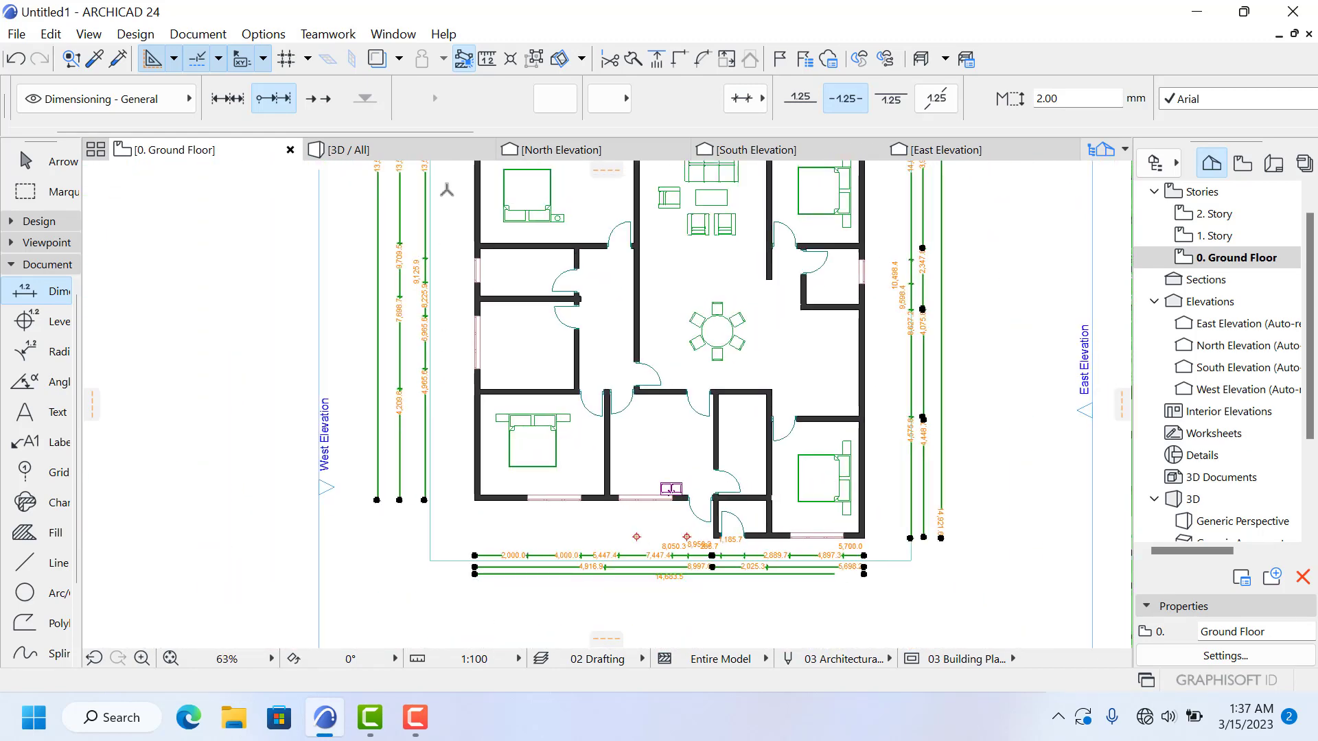
scroll(899, 93, down, 3)
Step: Set the pointer arrowhead size of the selected dimensions to 3.00 mm
scroll(899, 93, down, 2)
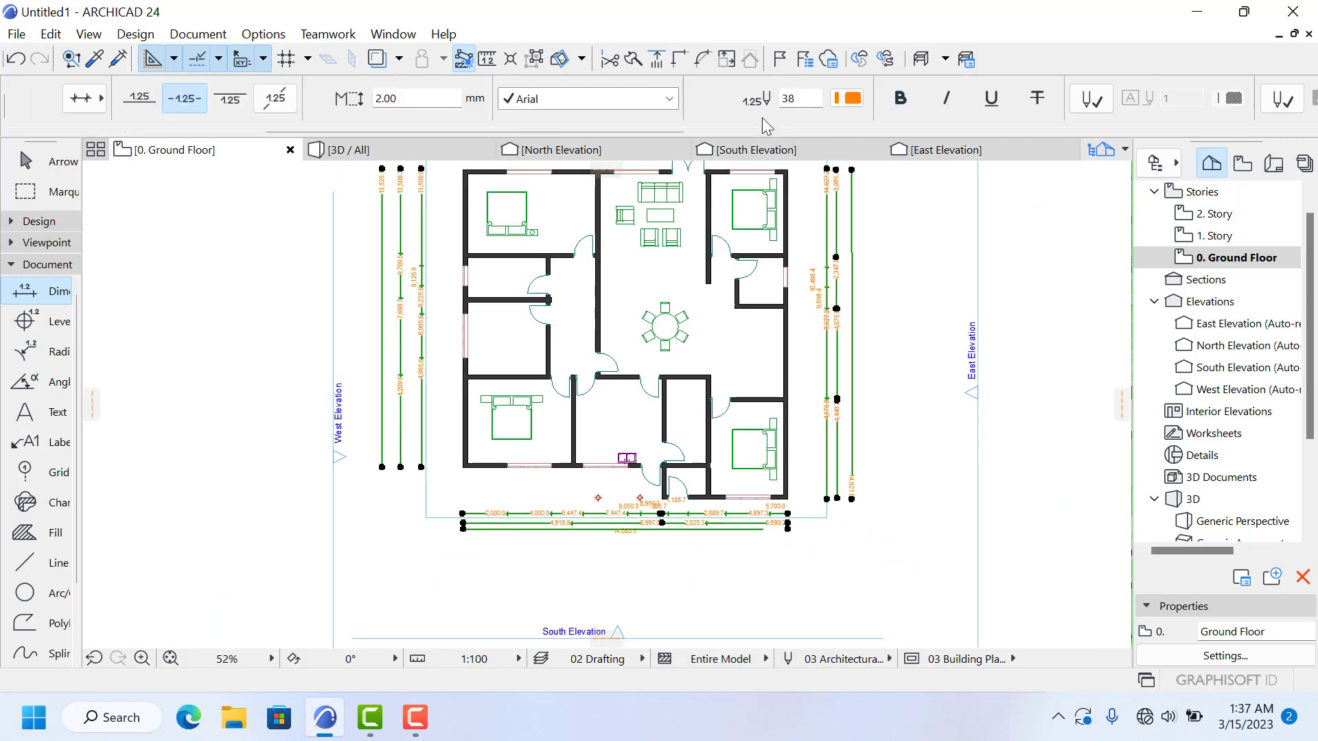
scroll(752, 104, down, 3)
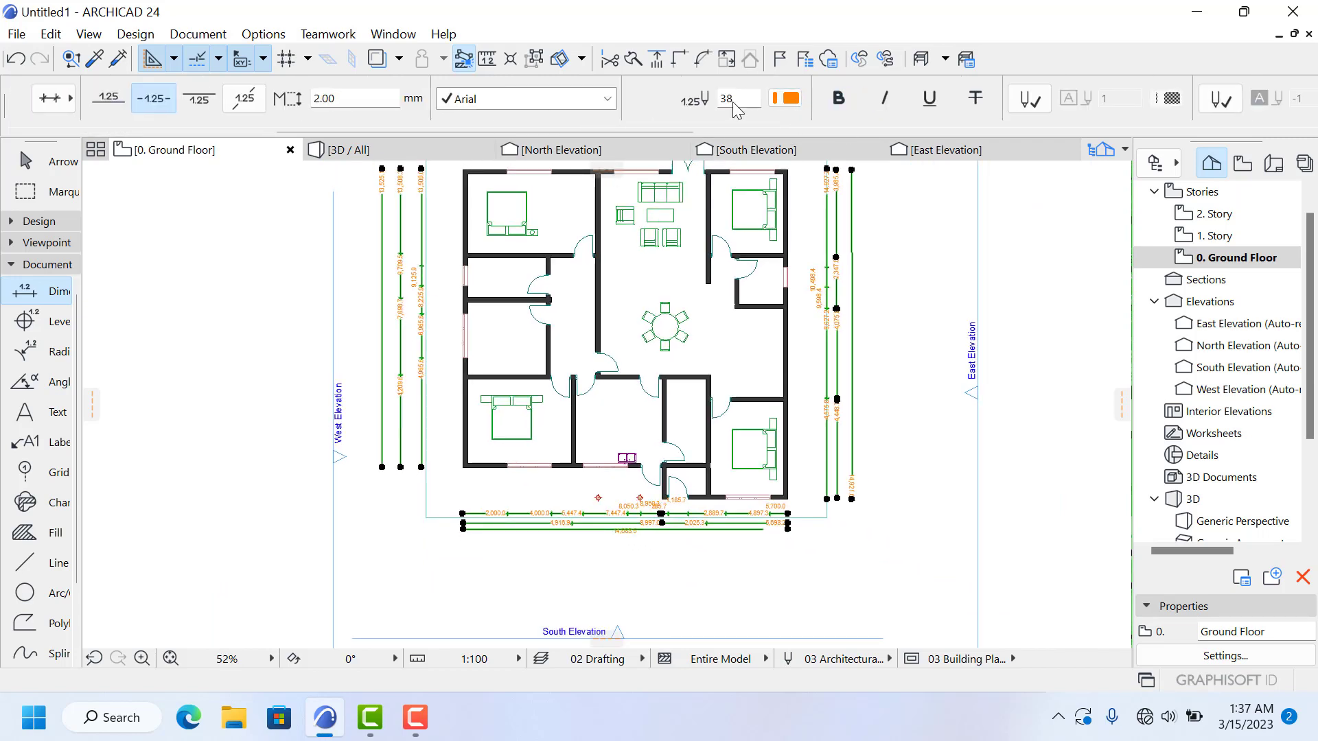
scroll(854, 105, down, 3)
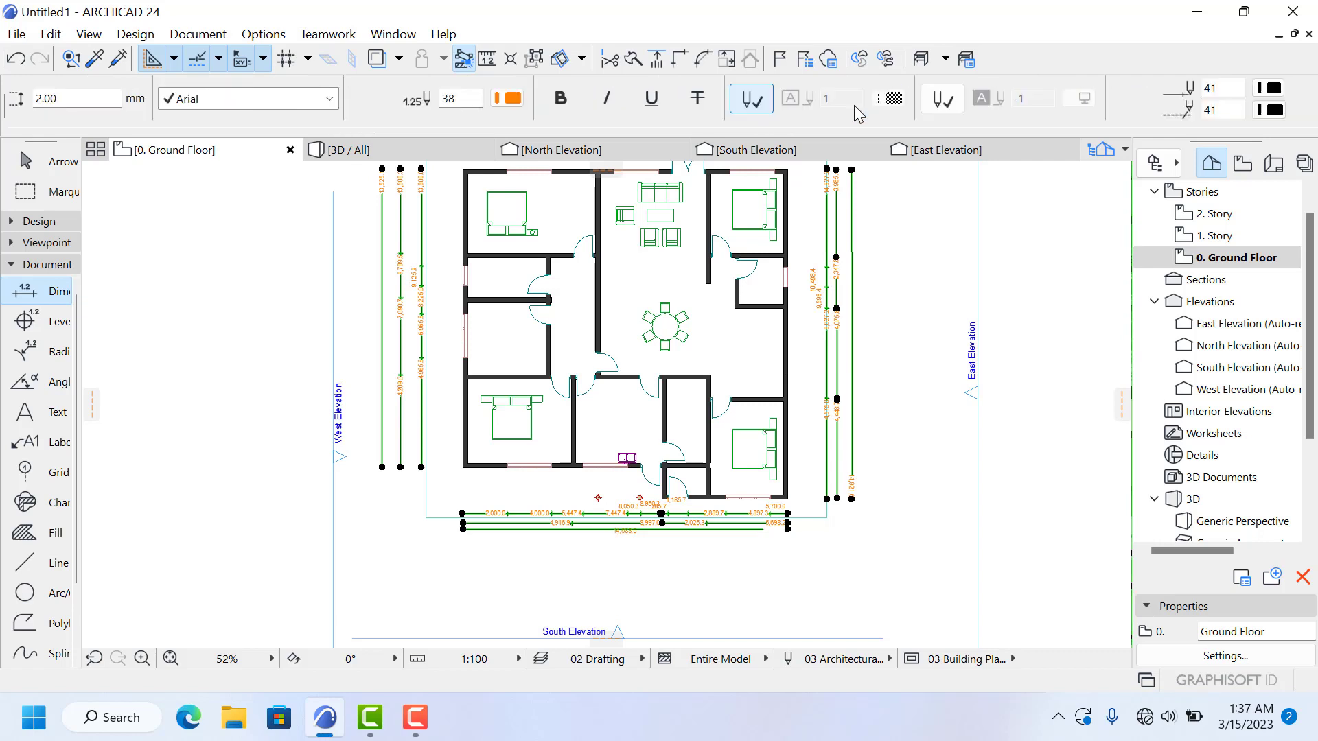
scroll(993, 104, down, 6)
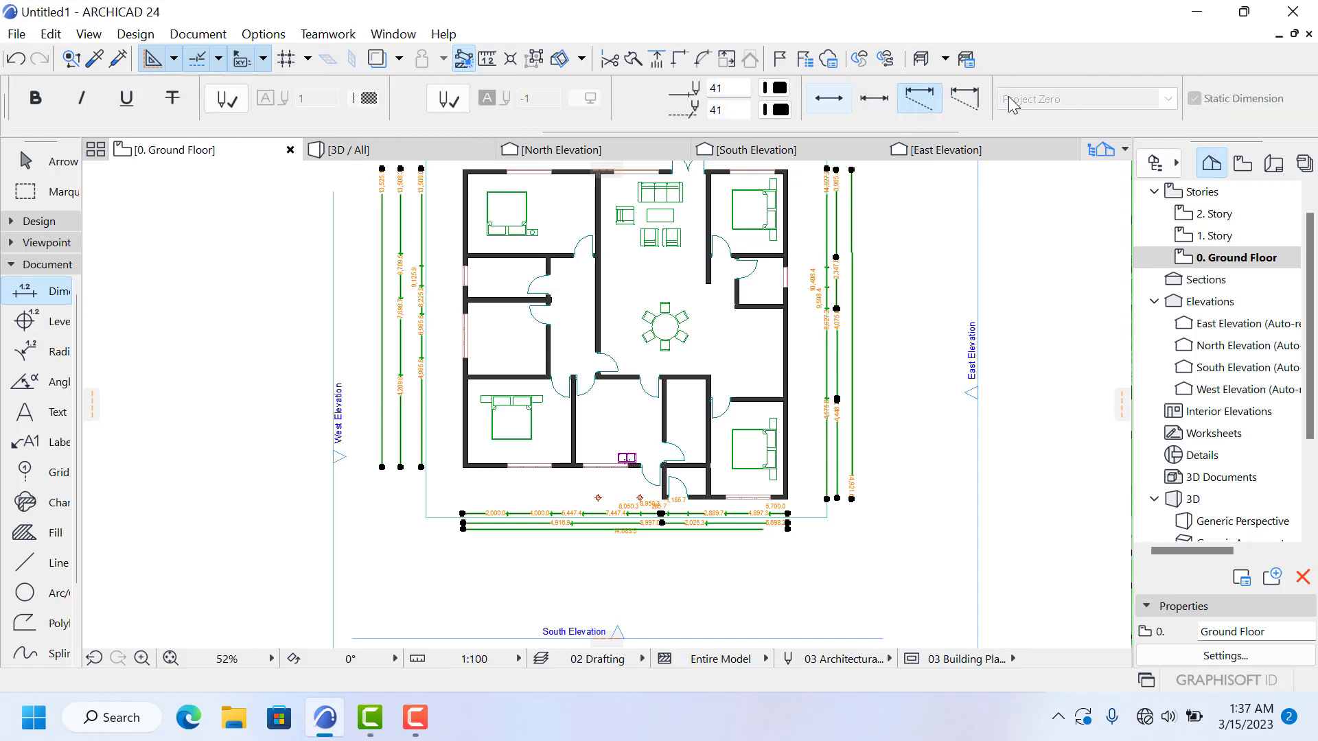
scroll(724, 96, down, 3)
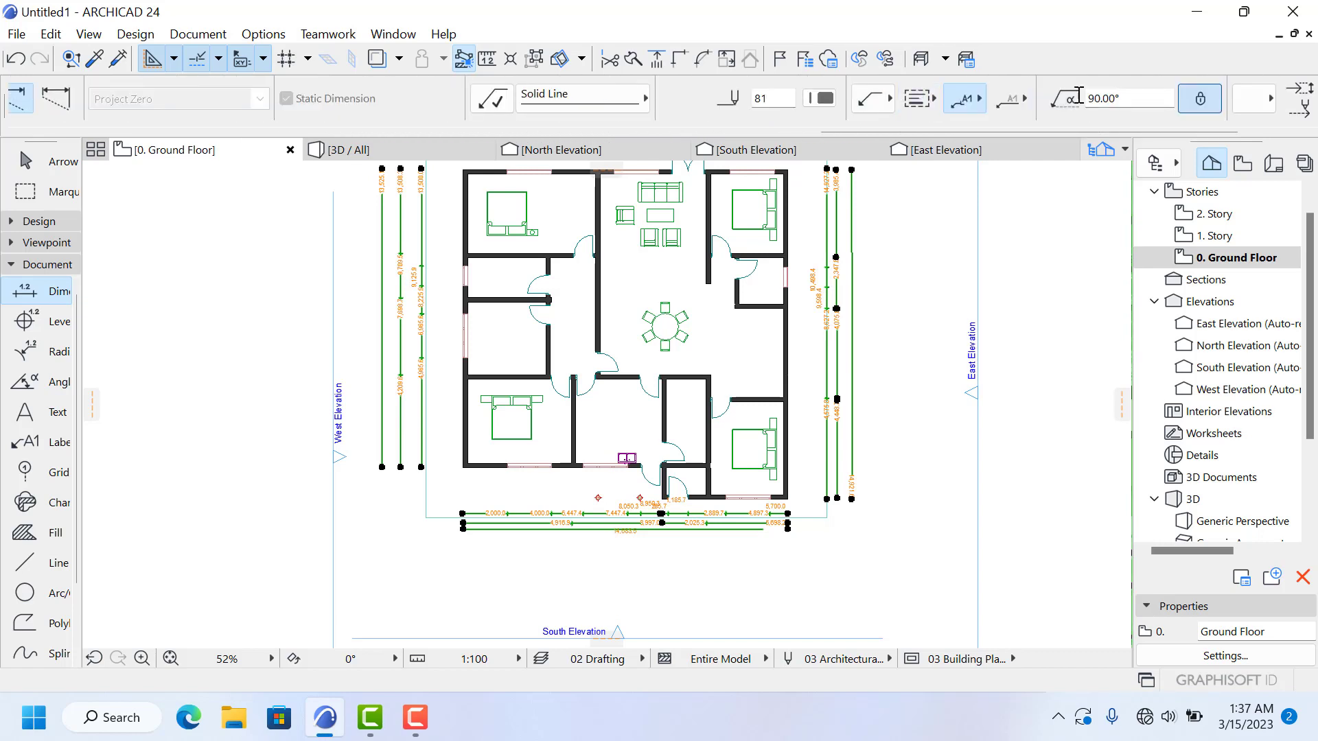
scroll(1079, 96, down, 3)
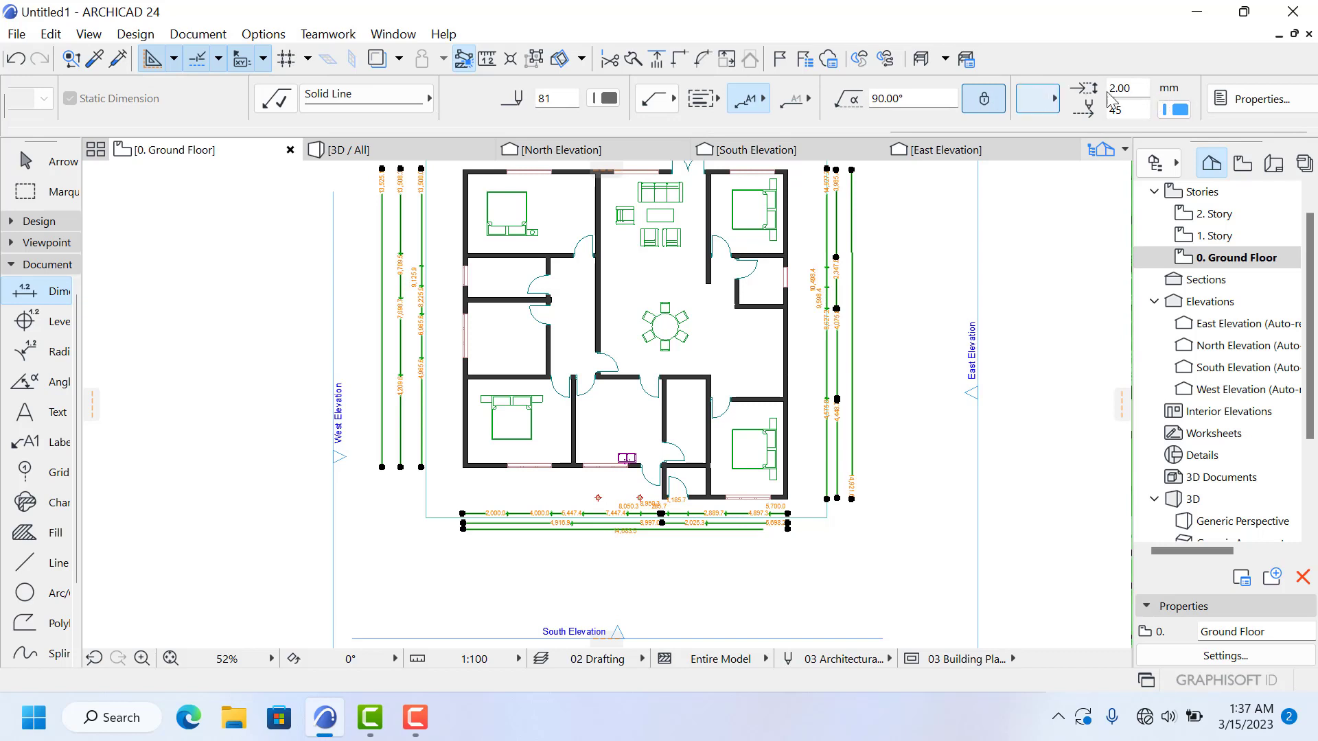
scroll(1142, 103, down, 2)
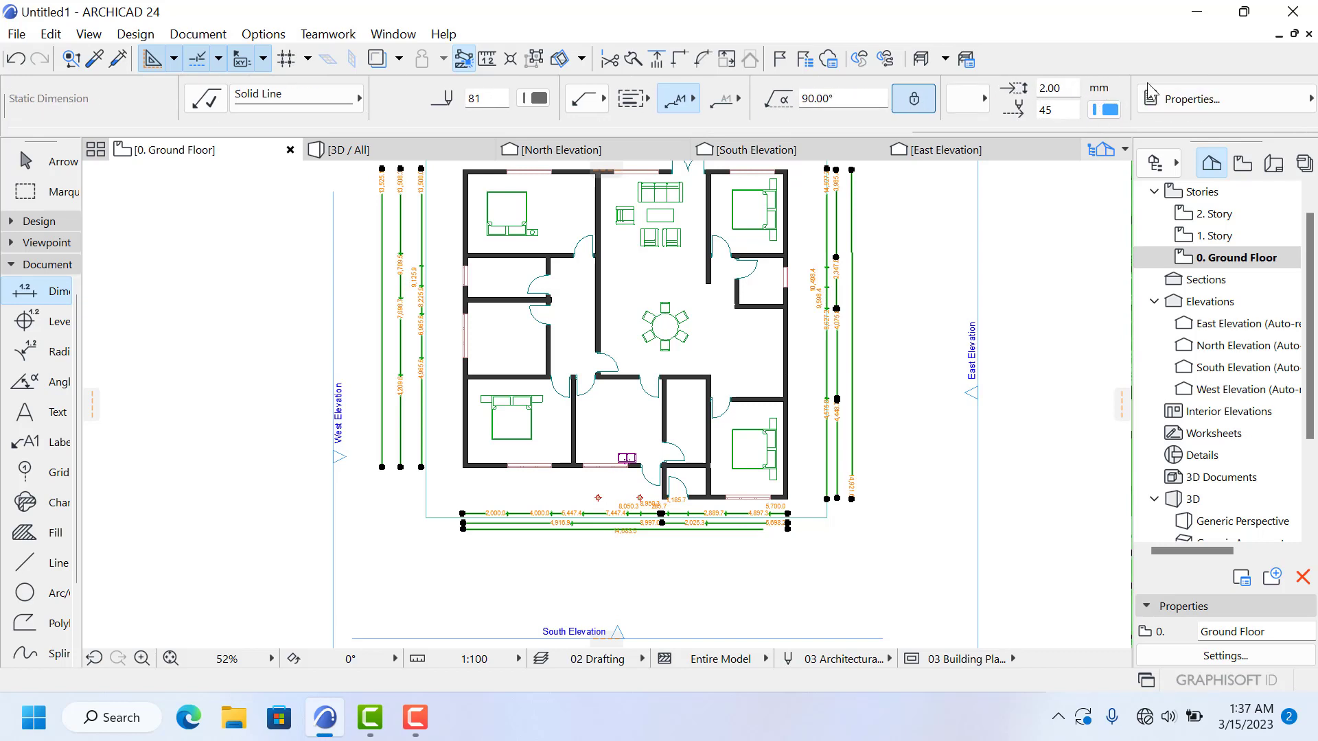
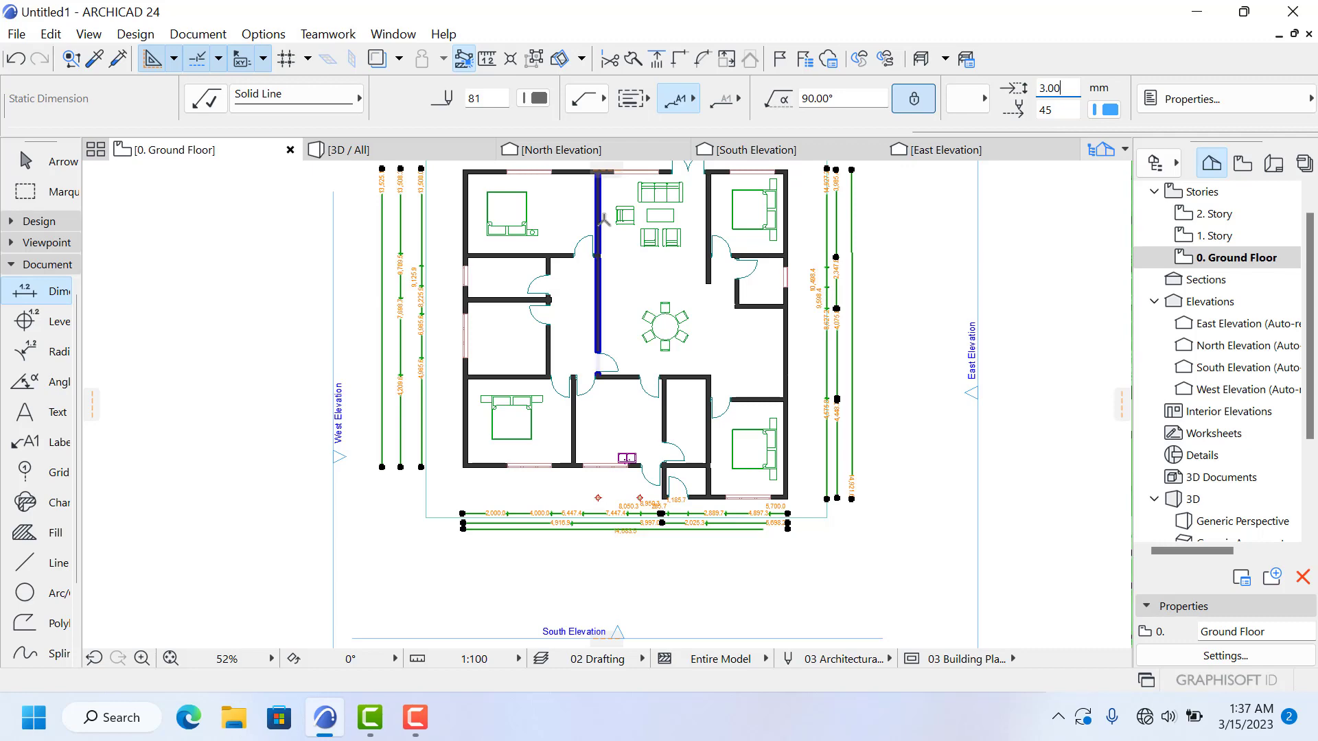
scroll(419, 277, up, 4)
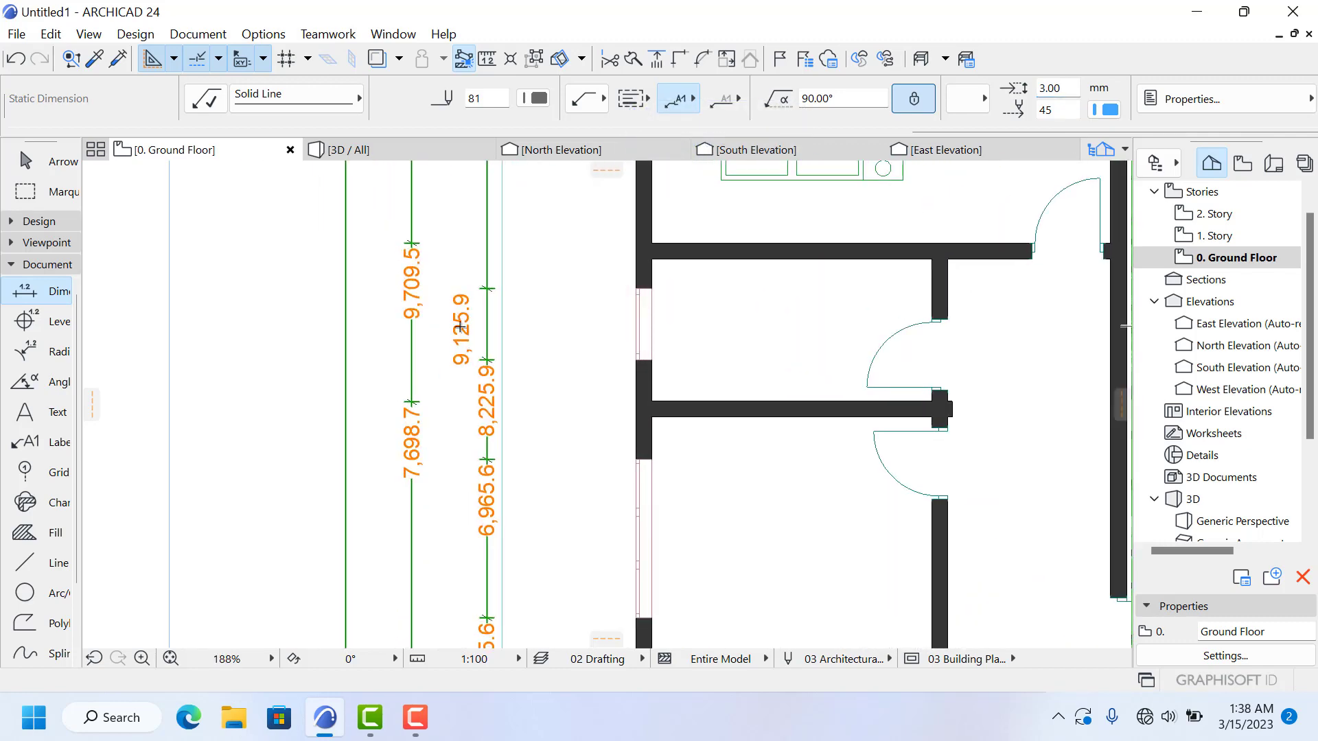
Step: Return to the Arrow tool and deselect all the dimensions on the floor plan
scroll(462, 329, down, 3)
click(27, 162)
scroll(346, 295, down, 3)
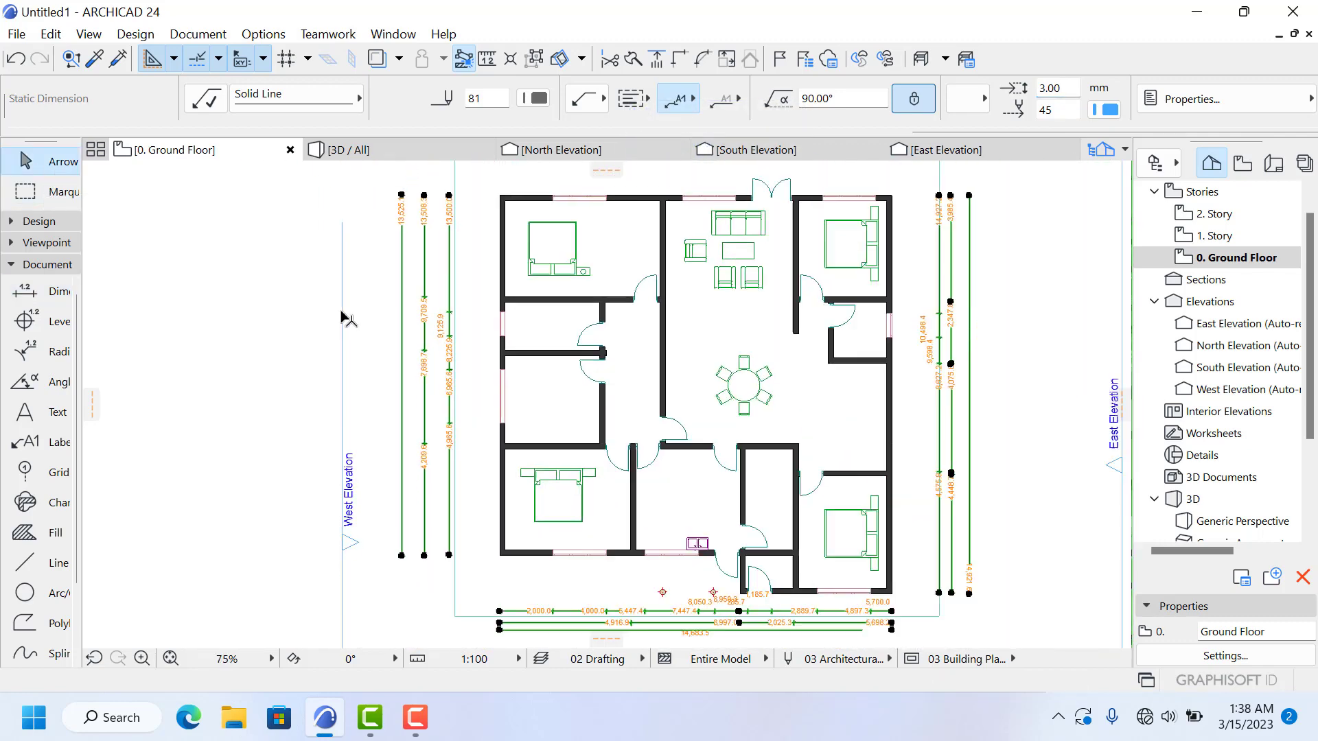
scroll(468, 320, up, 2)
scroll(469, 321, down, 2)
scroll(594, 296, up, 1)
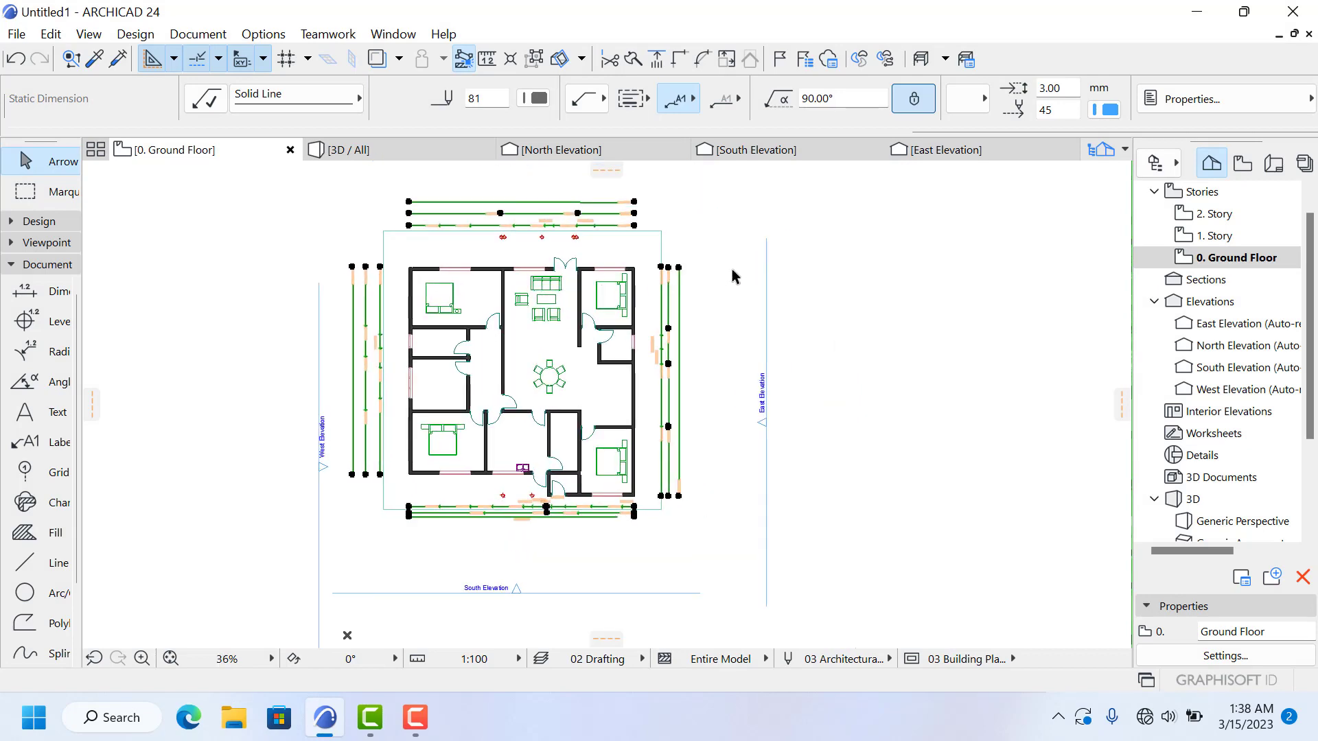
scroll(645, 306, down, 1)
scroll(645, 205, up, 4)
click(759, 247)
scroll(656, 309, down, 3)
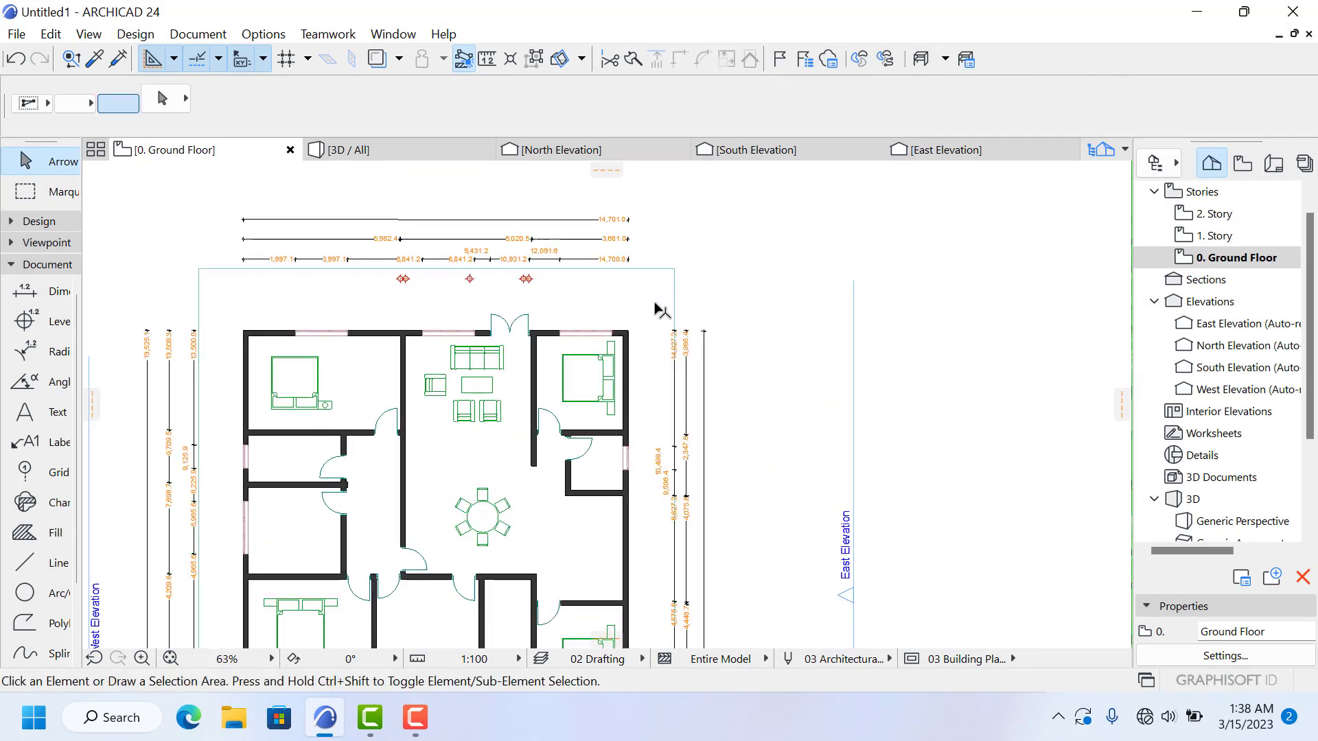
Step: Examine the dimension rows on the north, west and south sides of the plan for overlapping text
scroll(371, 185, up, 4)
scroll(662, 353, up, 3)
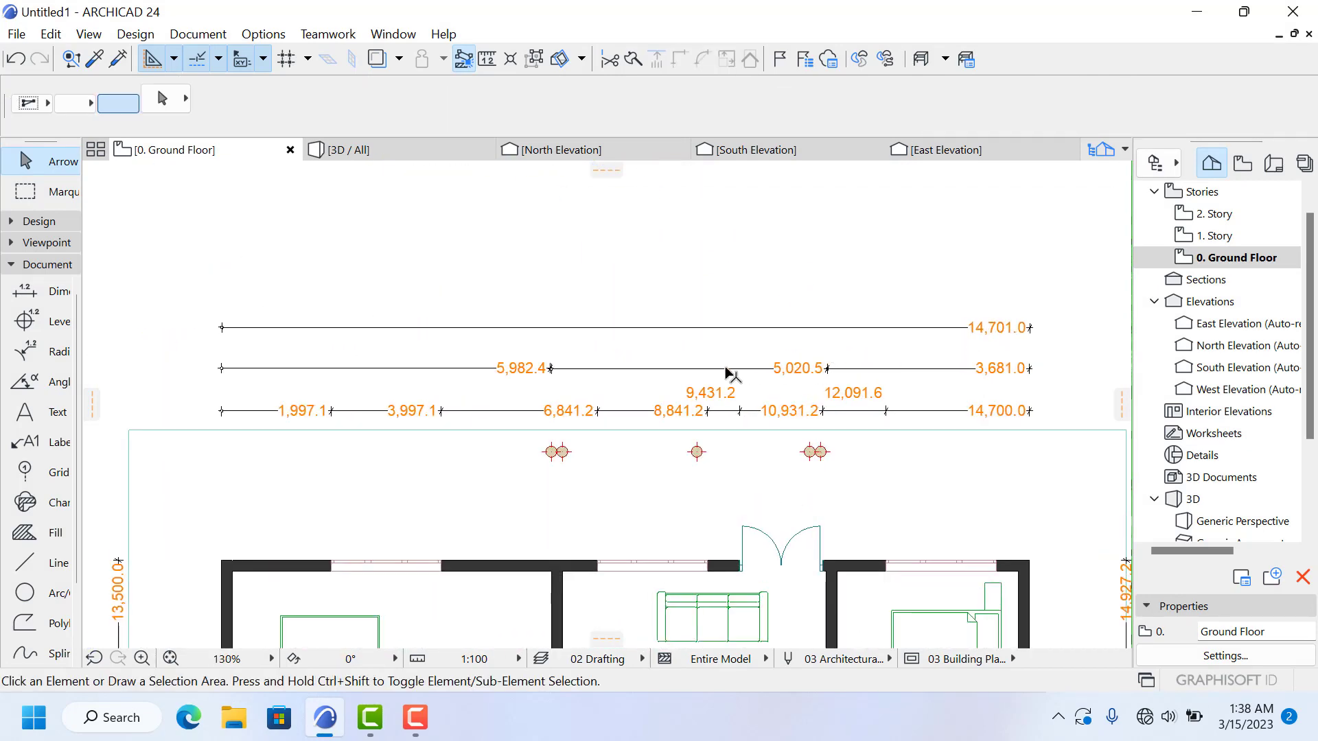
scroll(625, 301, up, 1)
scroll(904, 337, down, 2)
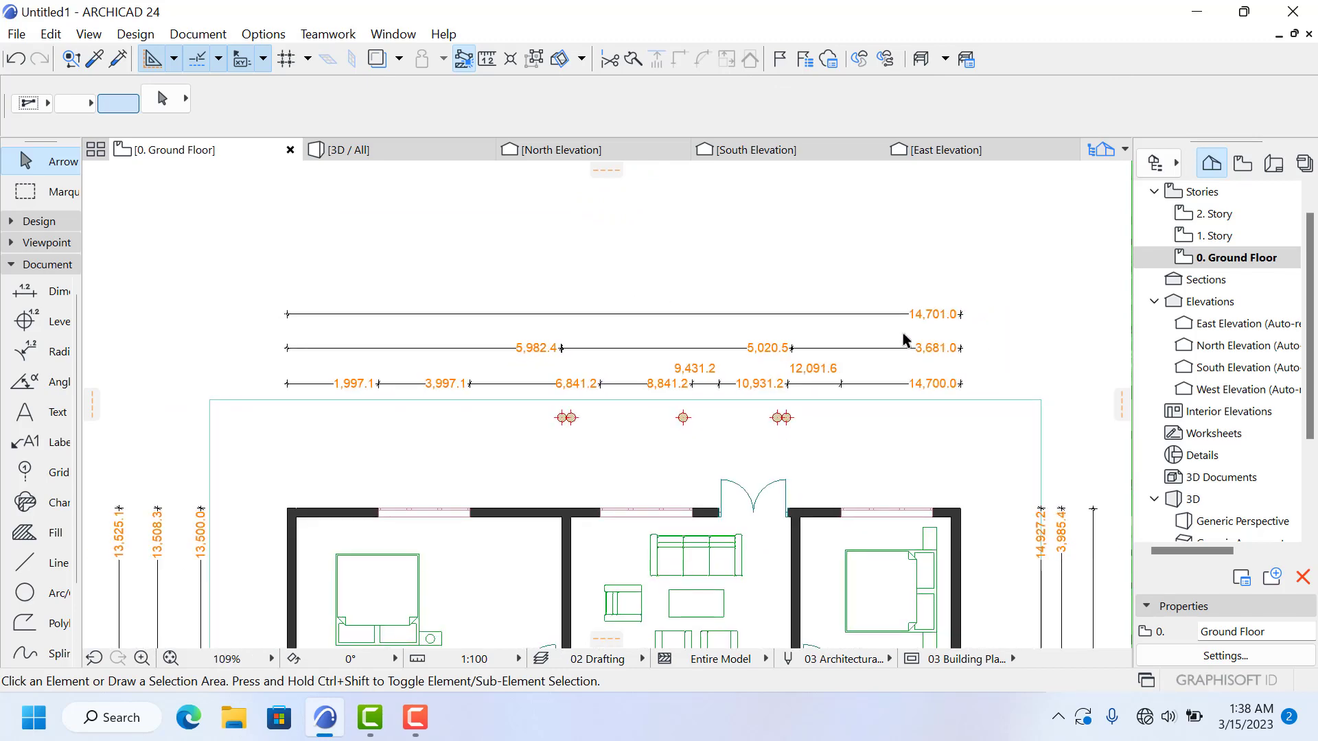
scroll(573, 347, down, 4)
scroll(393, 512, down, 2)
scroll(370, 466, up, 3)
scroll(400, 279, up, 2)
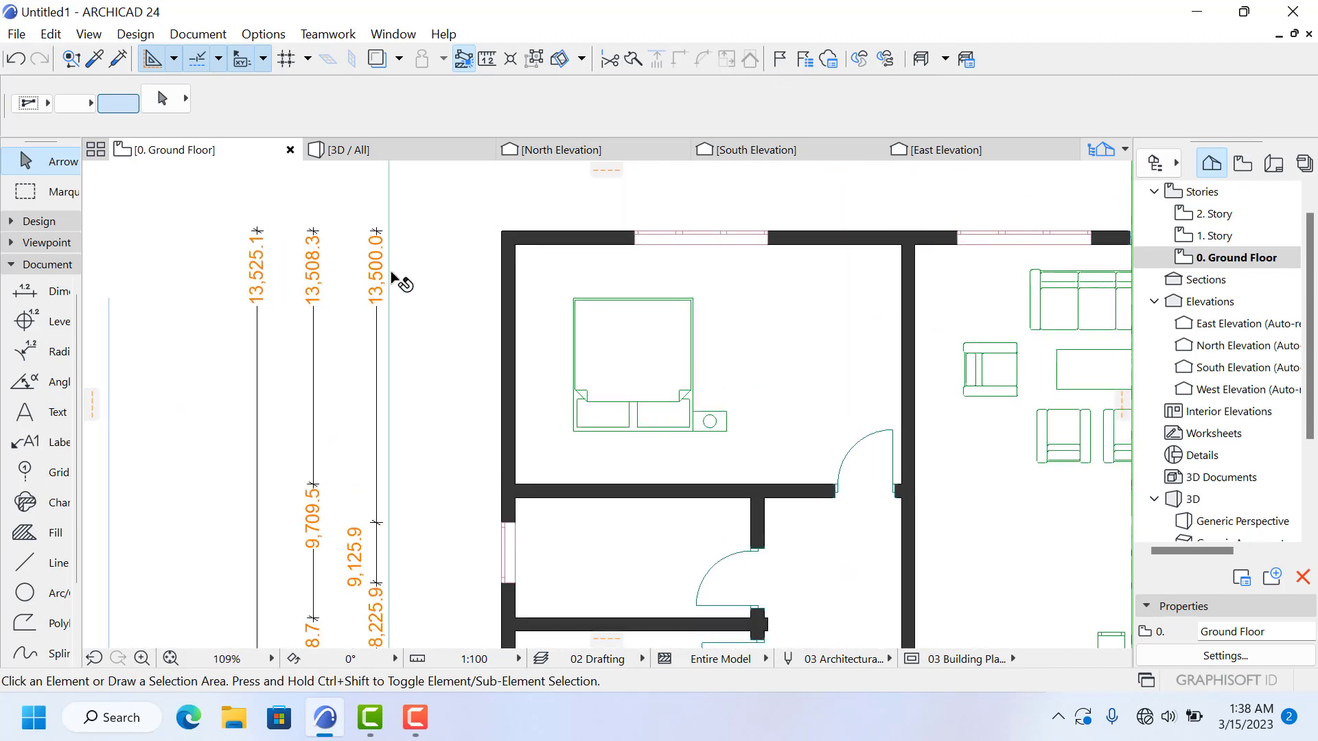
scroll(406, 302, down, 1)
scroll(410, 266, down, 2)
scroll(632, 526, up, 3)
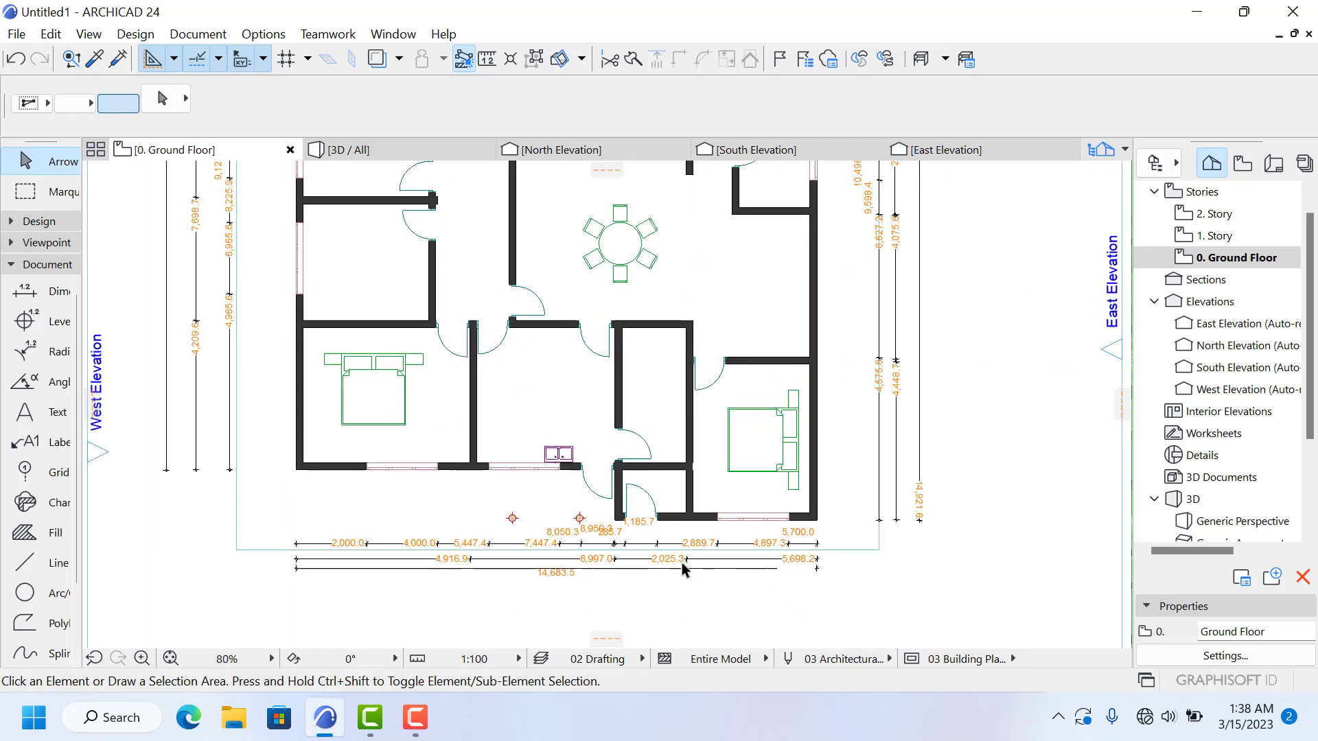
scroll(672, 560, up, 4)
scroll(411, 418, down, 2)
scroll(466, 432, up, 2)
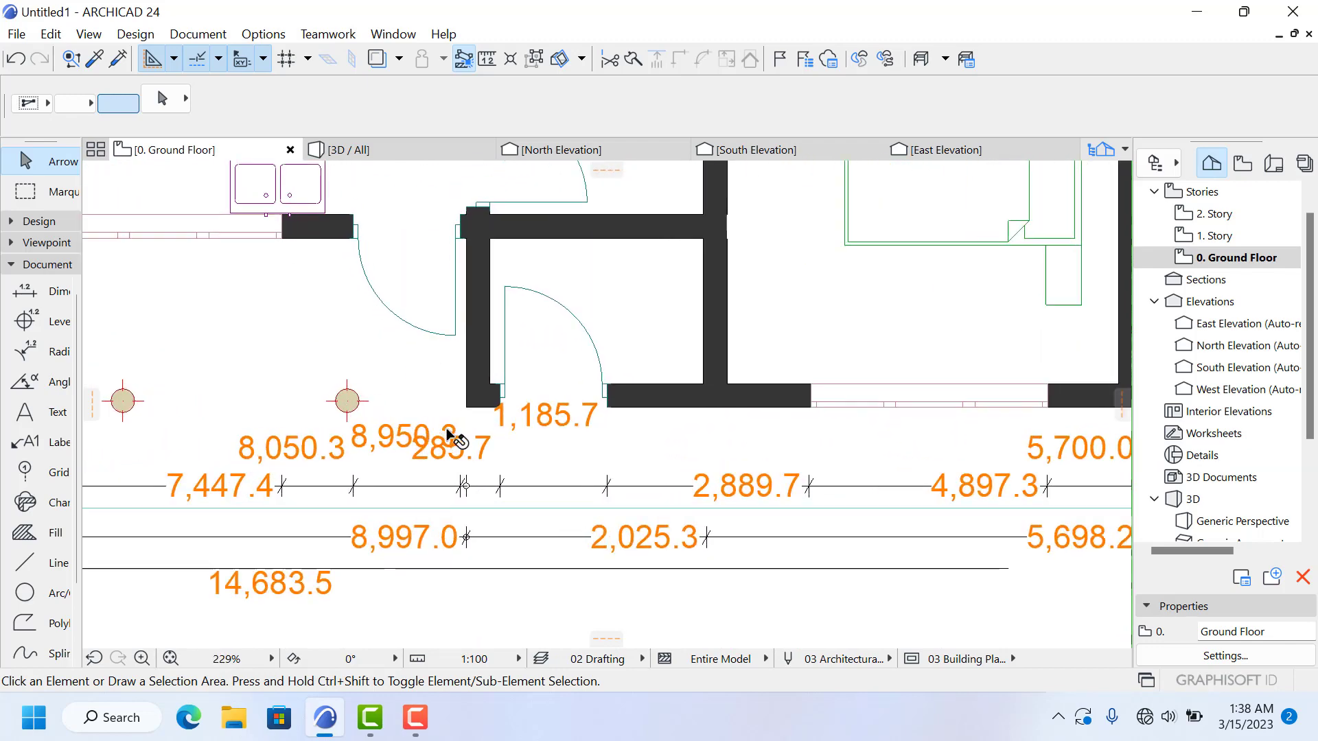
scroll(528, 439, up, 2)
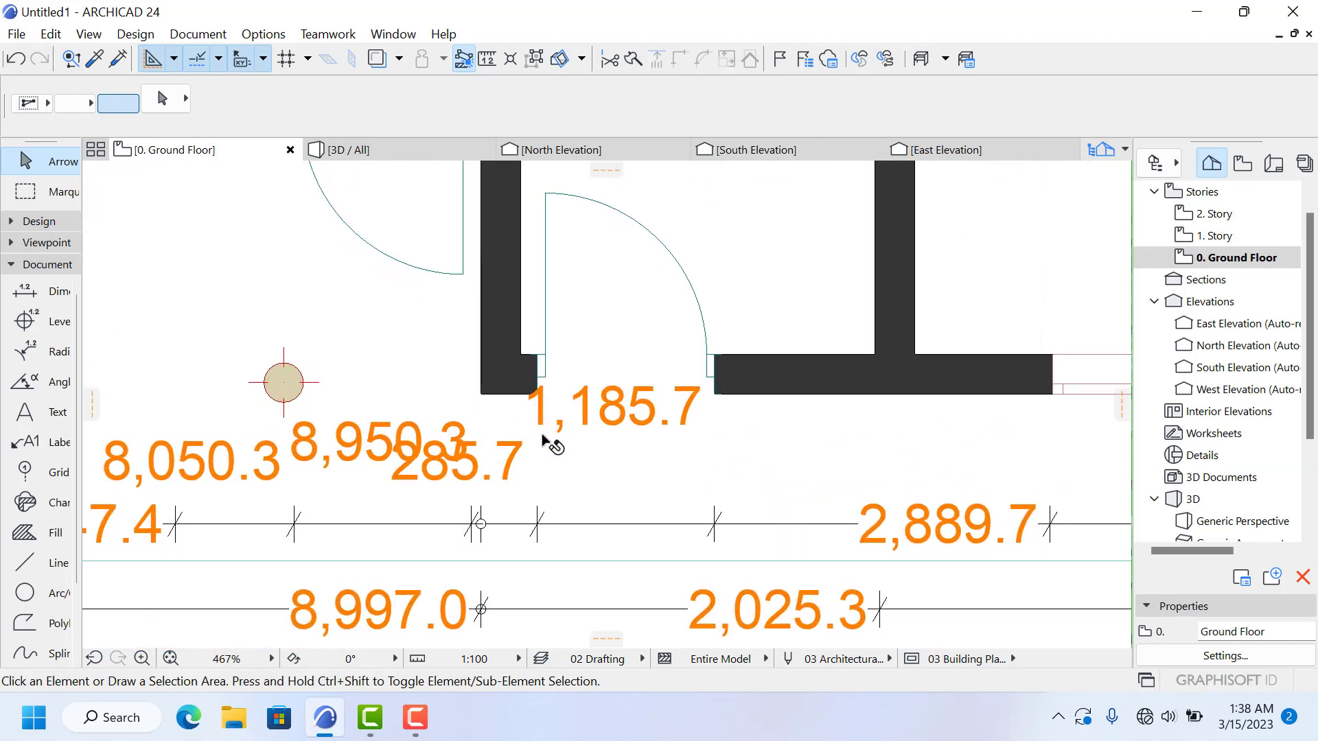
Step: Move the 1,185.7 dimension text on the south side down about 286 mm, level with the 285.7 text, and clear the selection
click(711, 380)
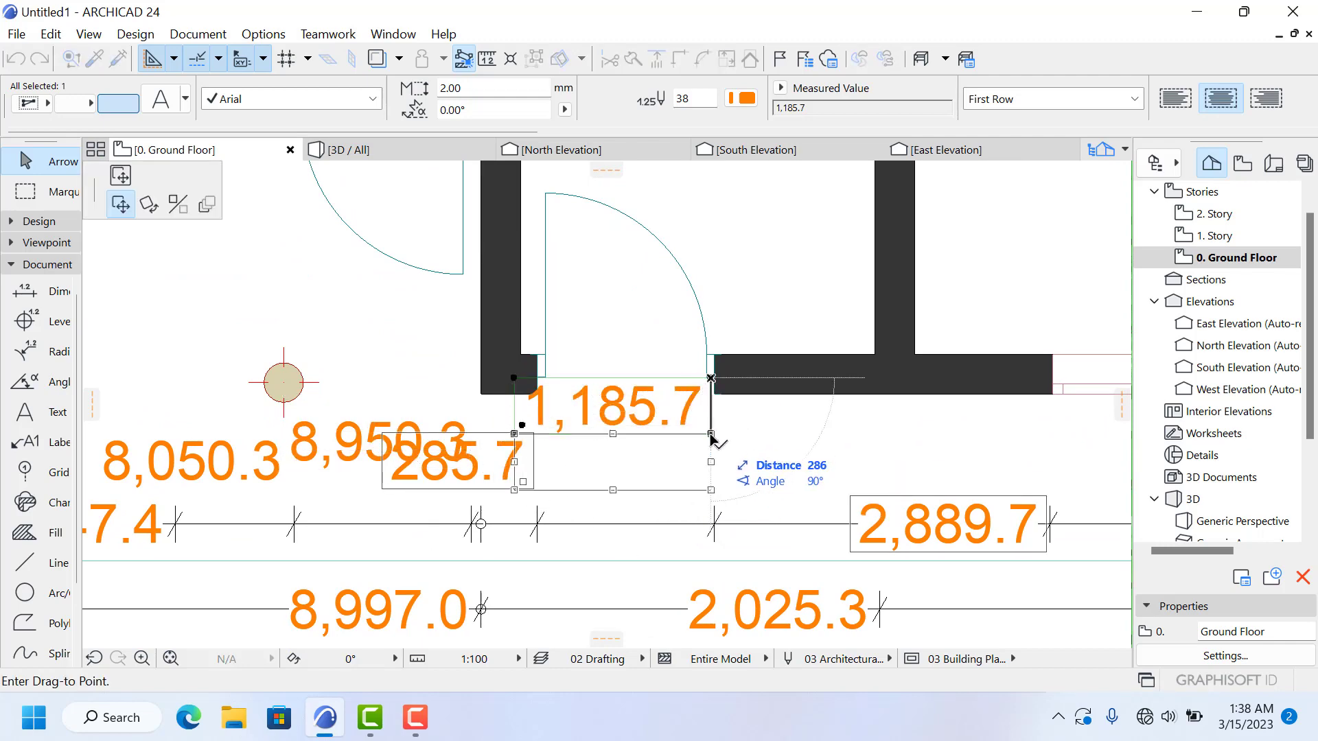
click(781, 467)
click(838, 462)
scroll(512, 414, down, 8)
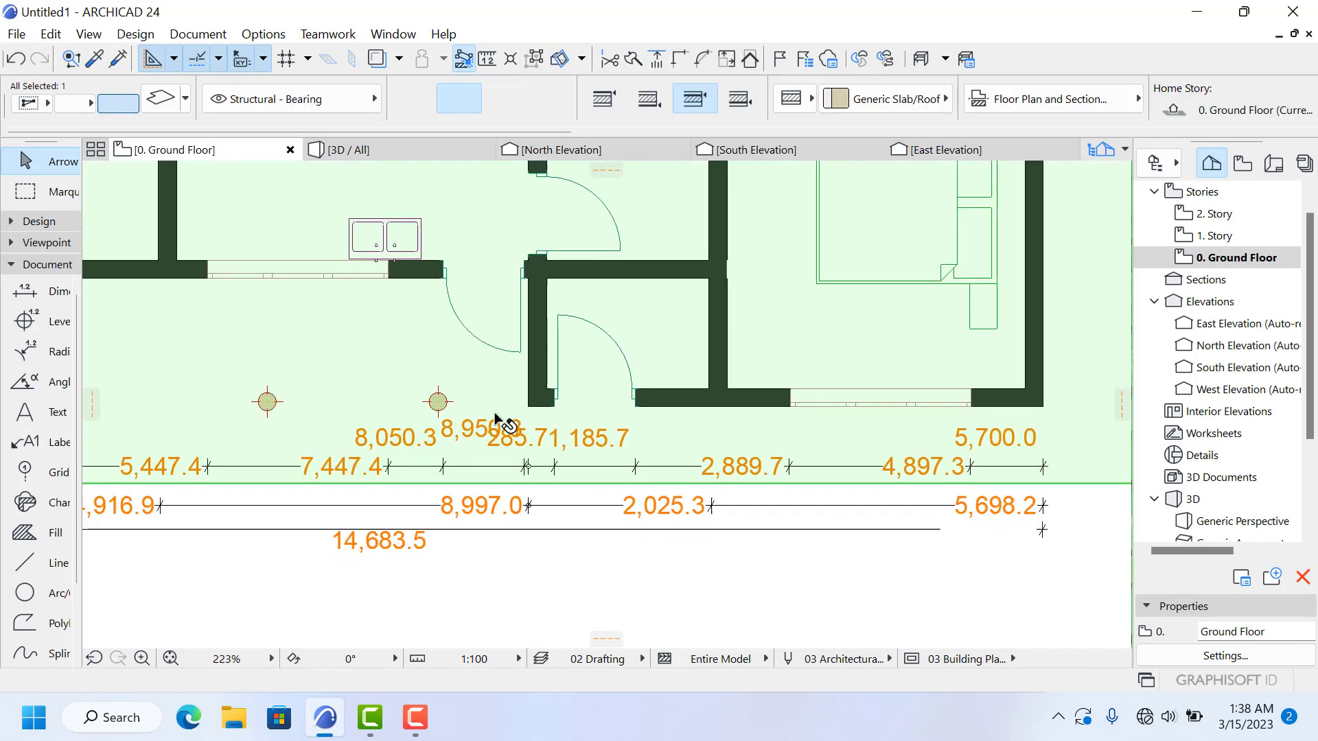
click(807, 588)
scroll(443, 434, down, 2)
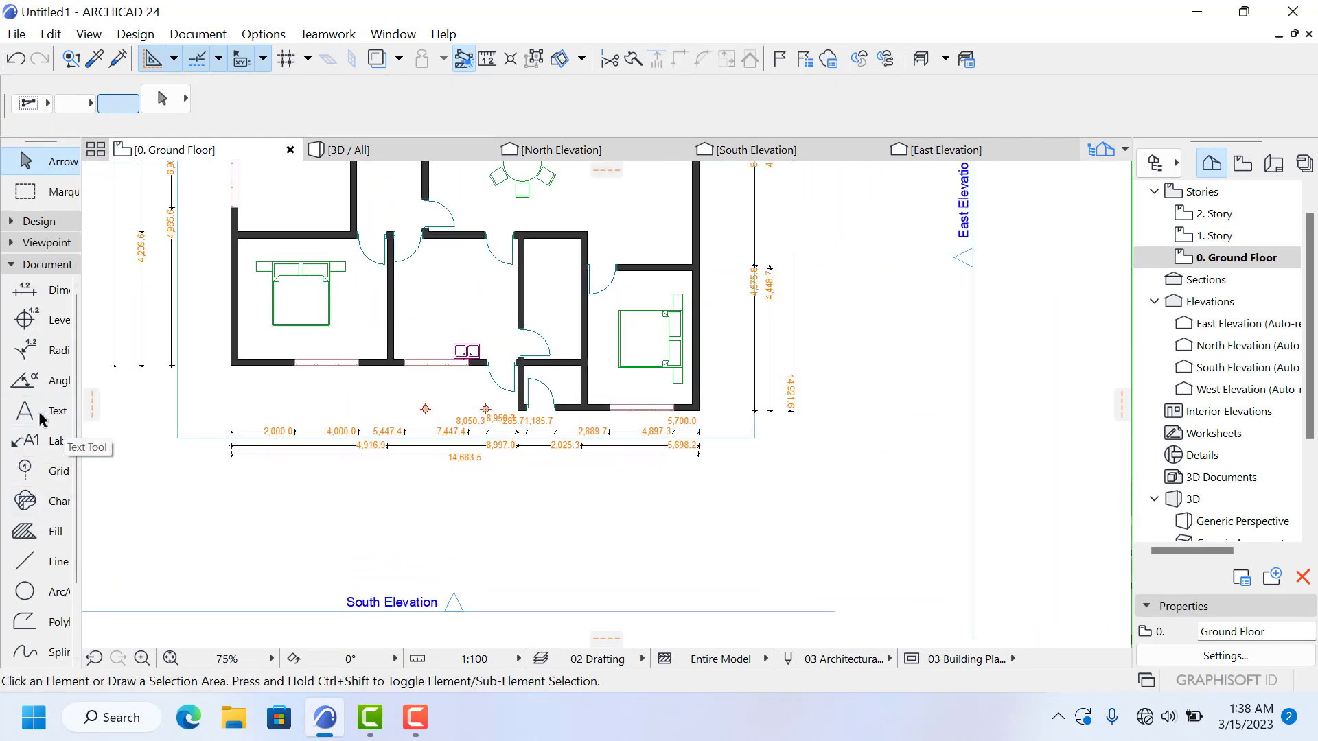
Step: Activate the Dimension tool and select all the dimensions on the ground floor plan
click(20, 299)
right_click(22, 300)
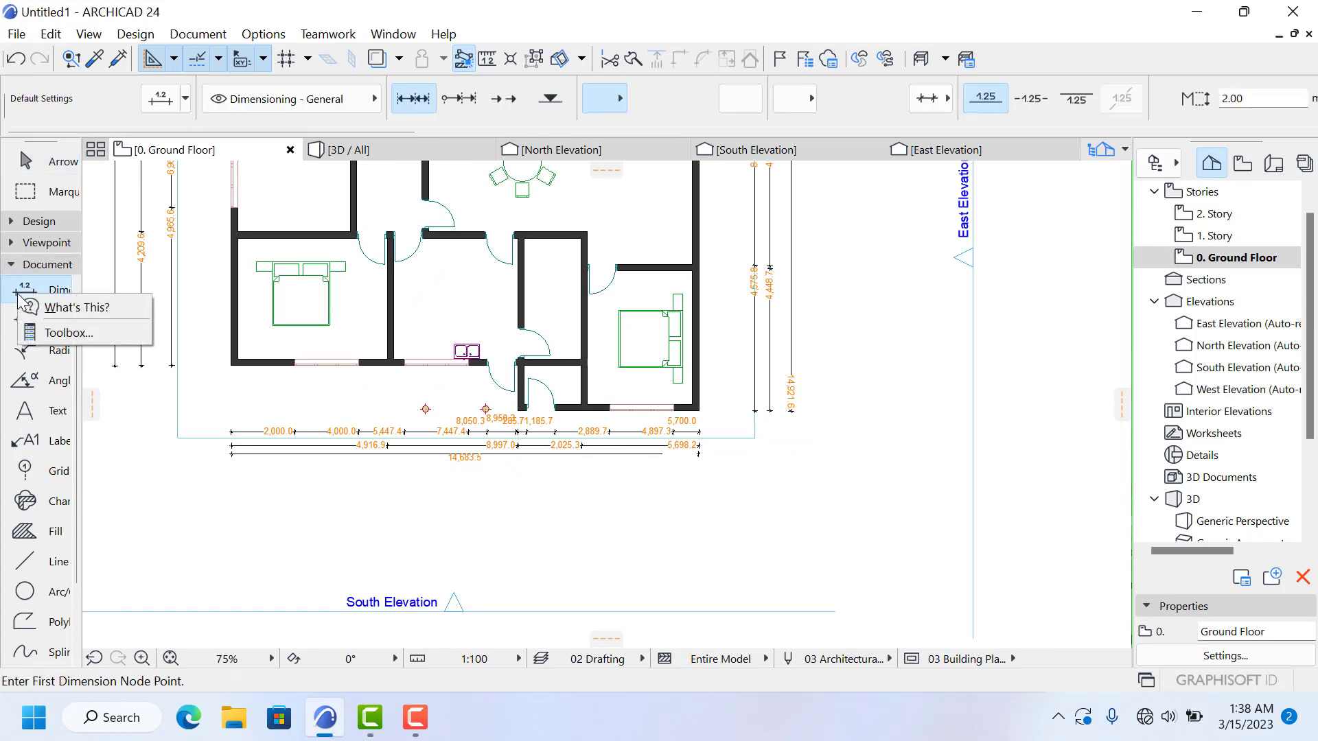
click(20, 293)
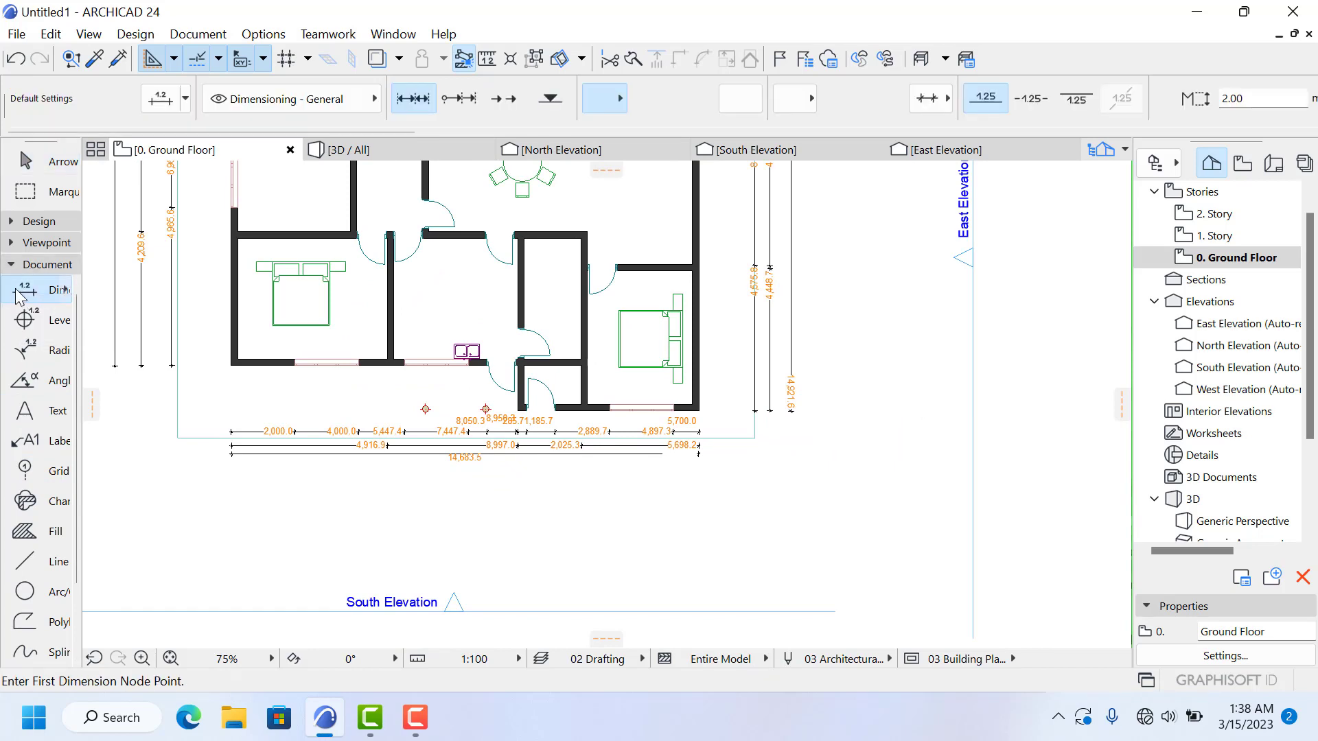
key(ctrl+a)
key(ctrl+shift+w)
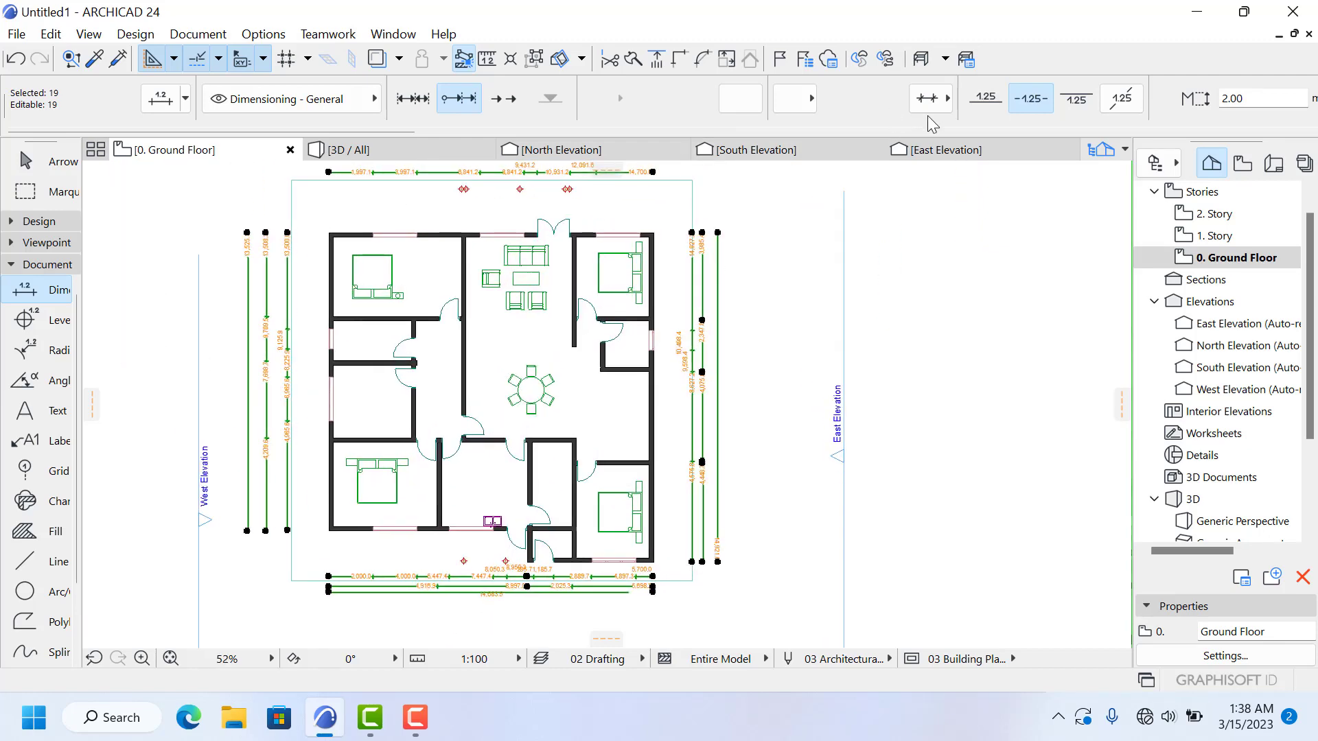
Step: Try placing the dimension text above the dimension lines and return it to the in-line placement
click(997, 105)
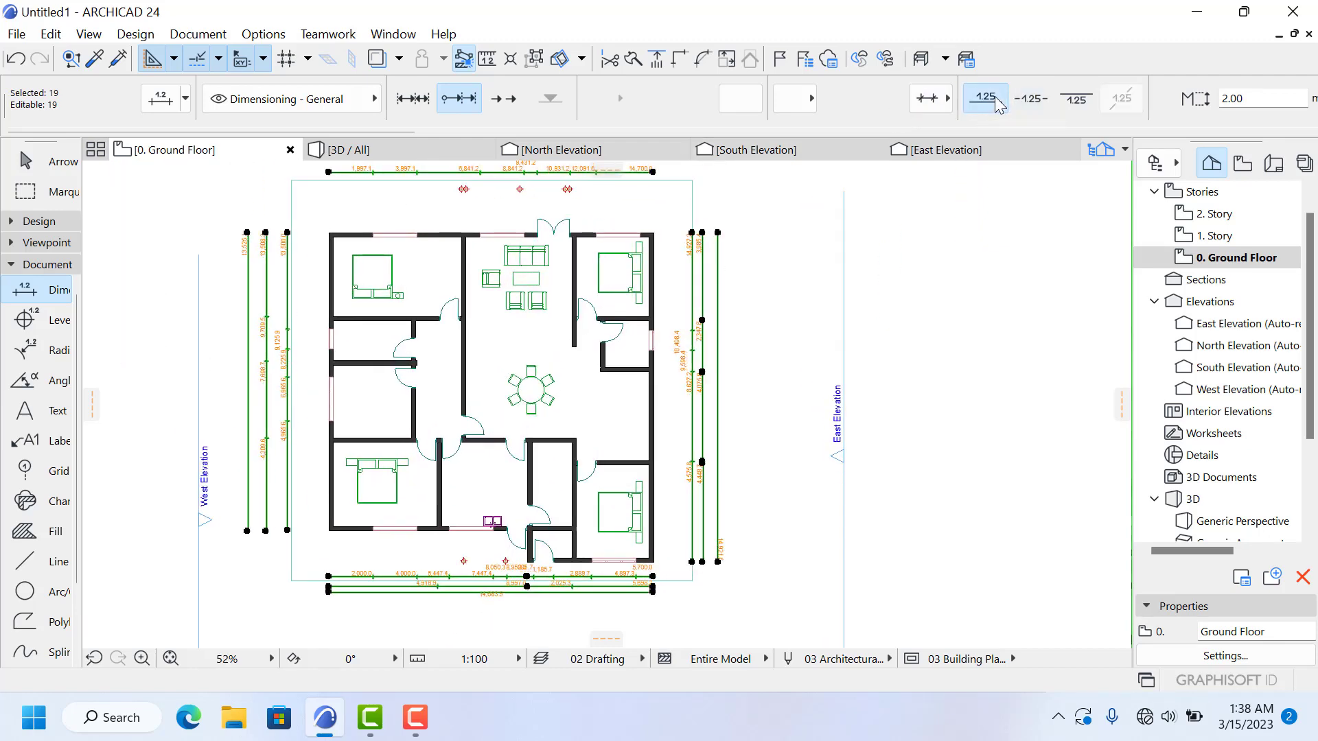
scroll(481, 206, up, 4)
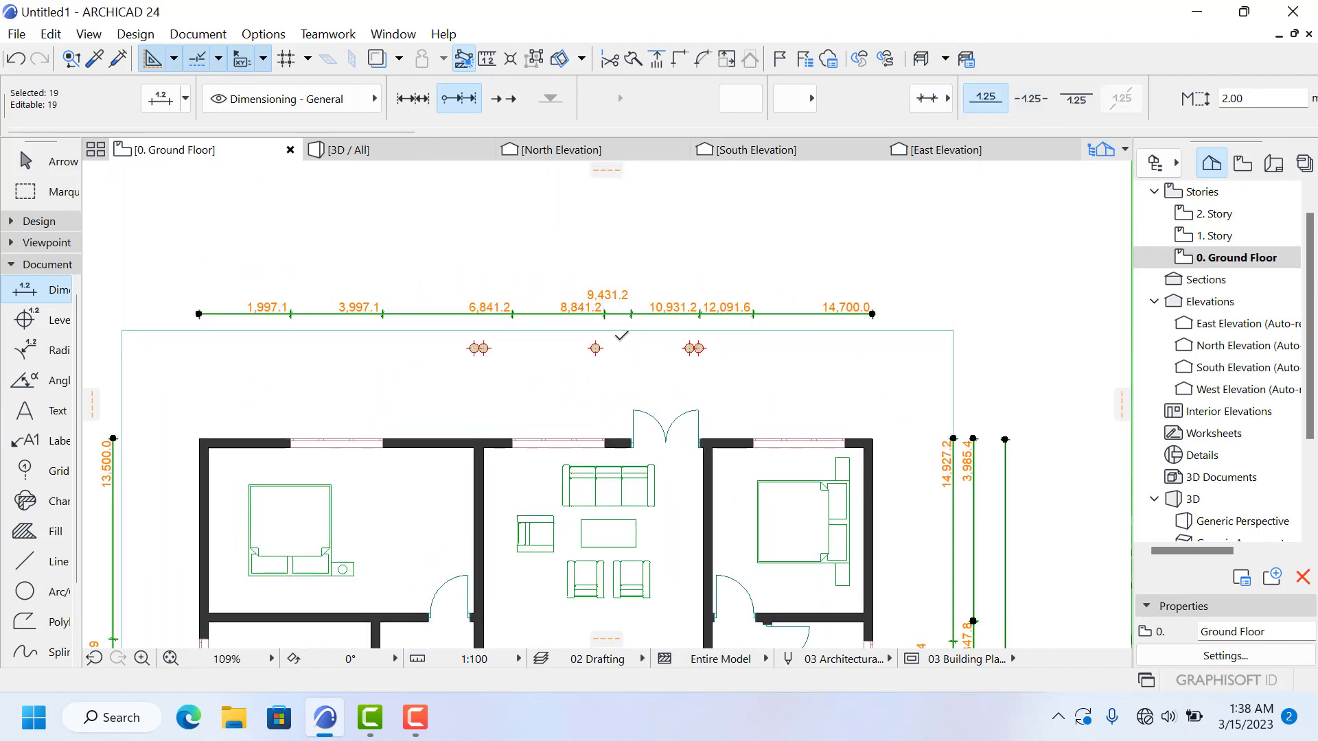
click(1030, 98)
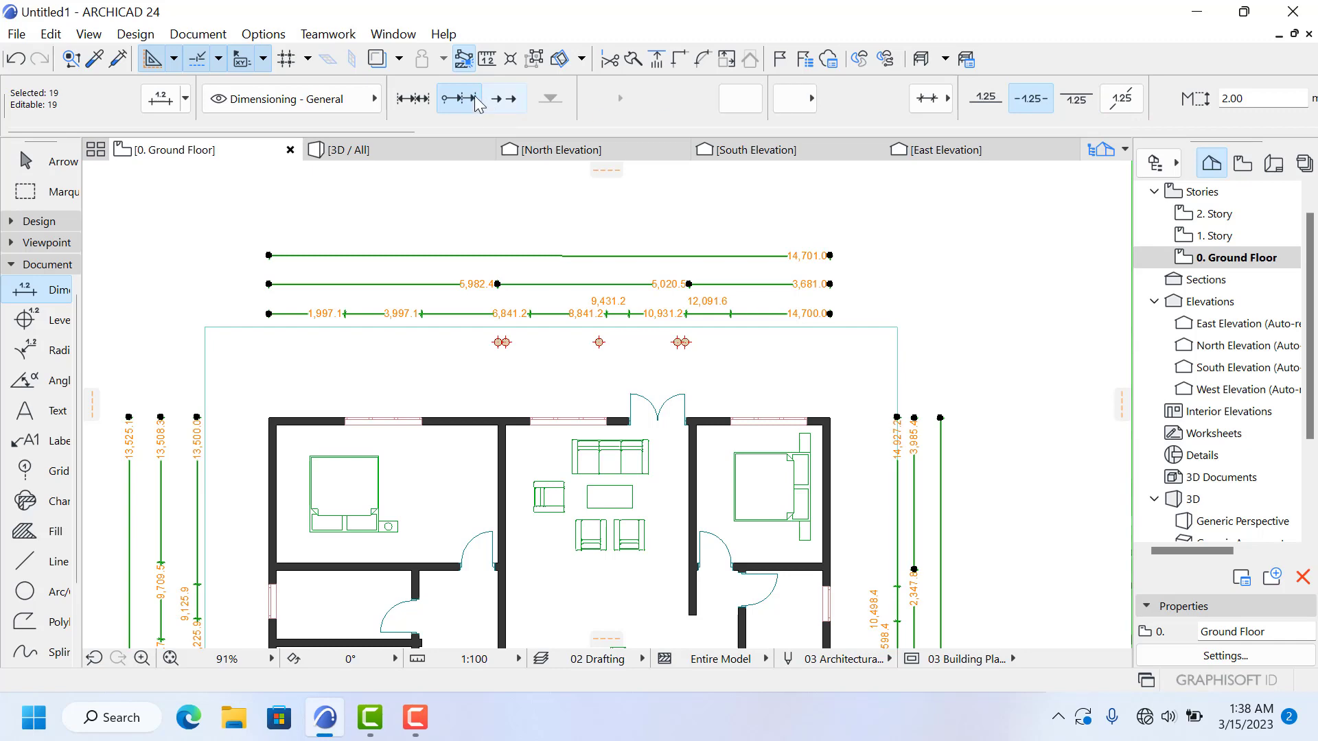
Step: Switch the selected dimensions from the cumulative to the linear dimensioning method with individual segment values
click(414, 100)
scroll(540, 258, up, 3)
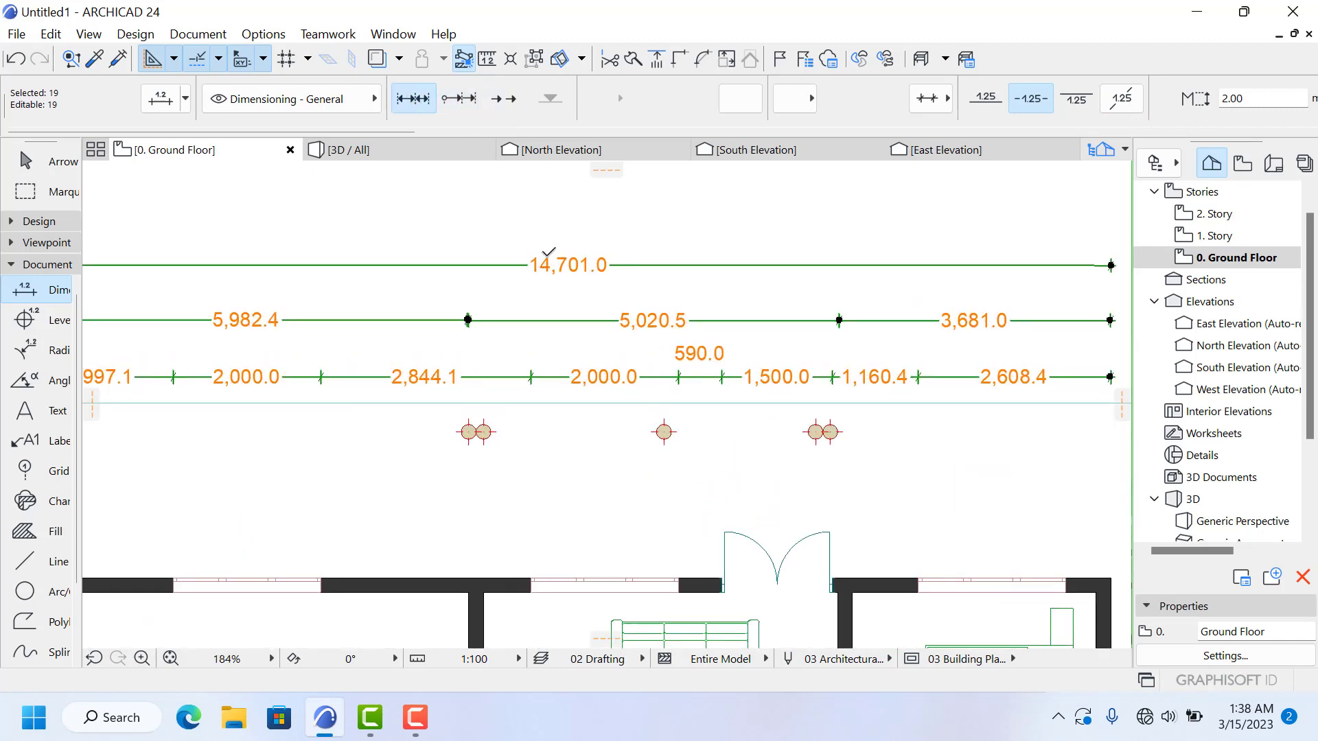
Step: Examine the individual segment dimensions on the south, west and north sides of the plan
scroll(506, 277, down, 8)
scroll(468, 329, up, 3)
scroll(467, 318, up, 8)
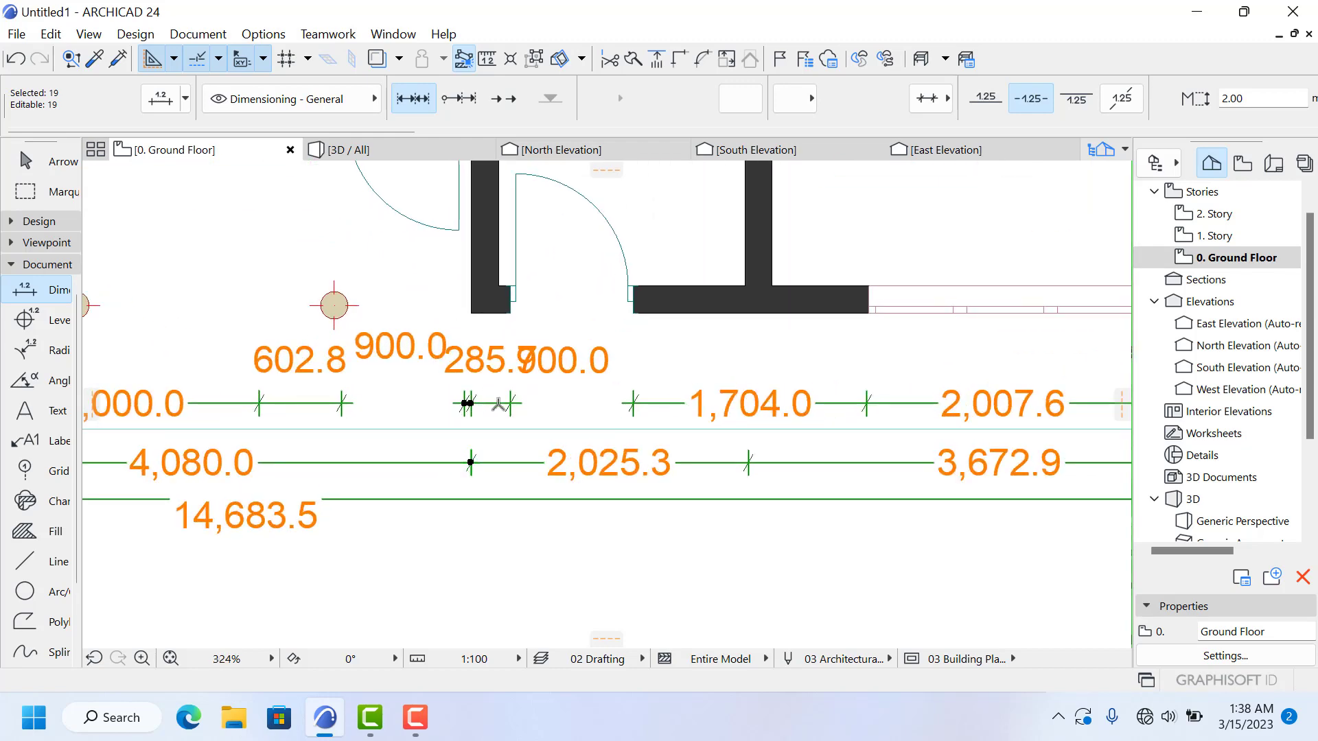
scroll(446, 412, down, 4)
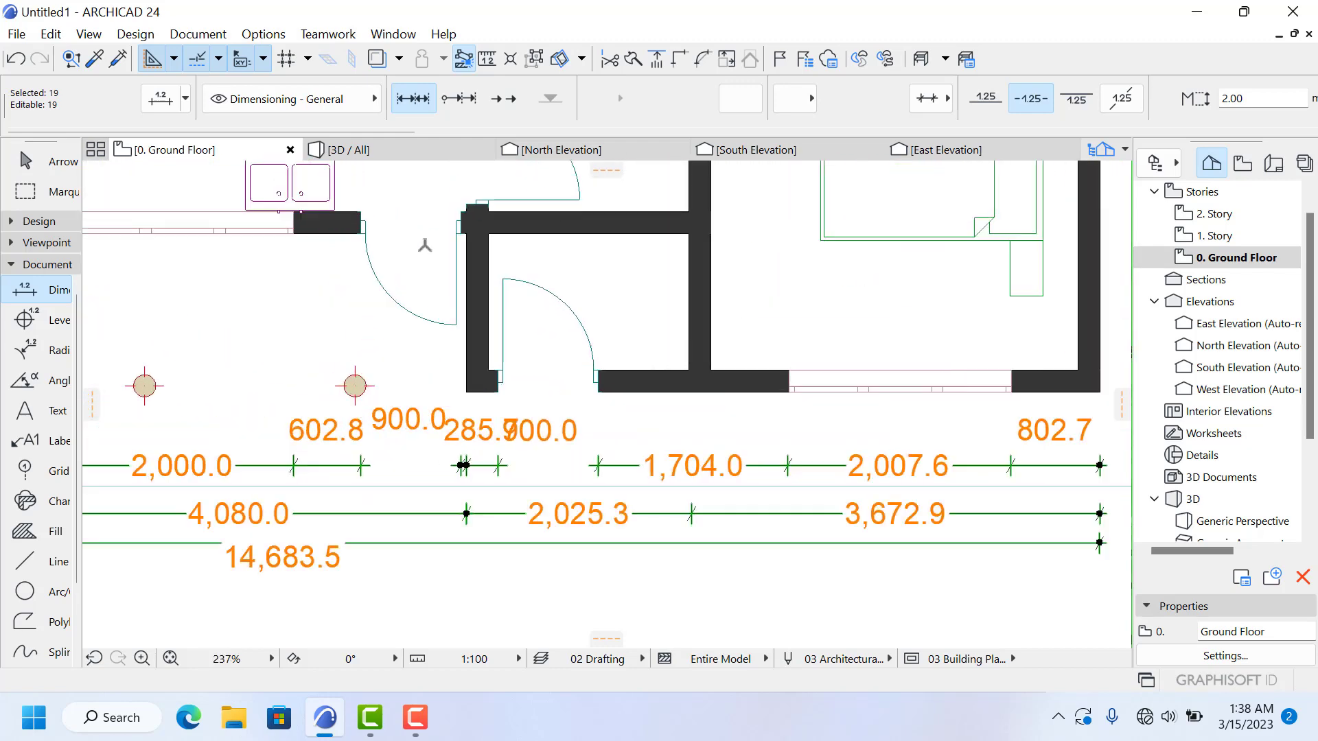
scroll(451, 483, down, 4)
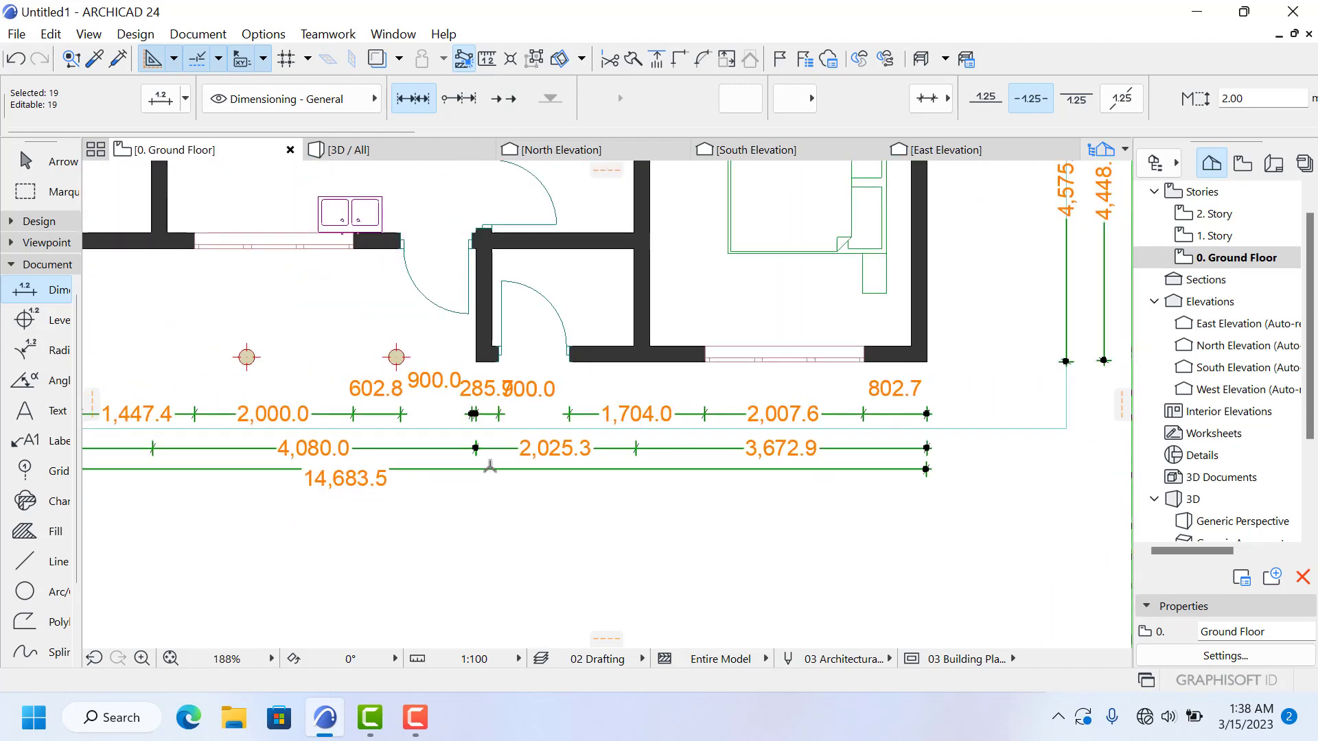
scroll(439, 446, down, 6)
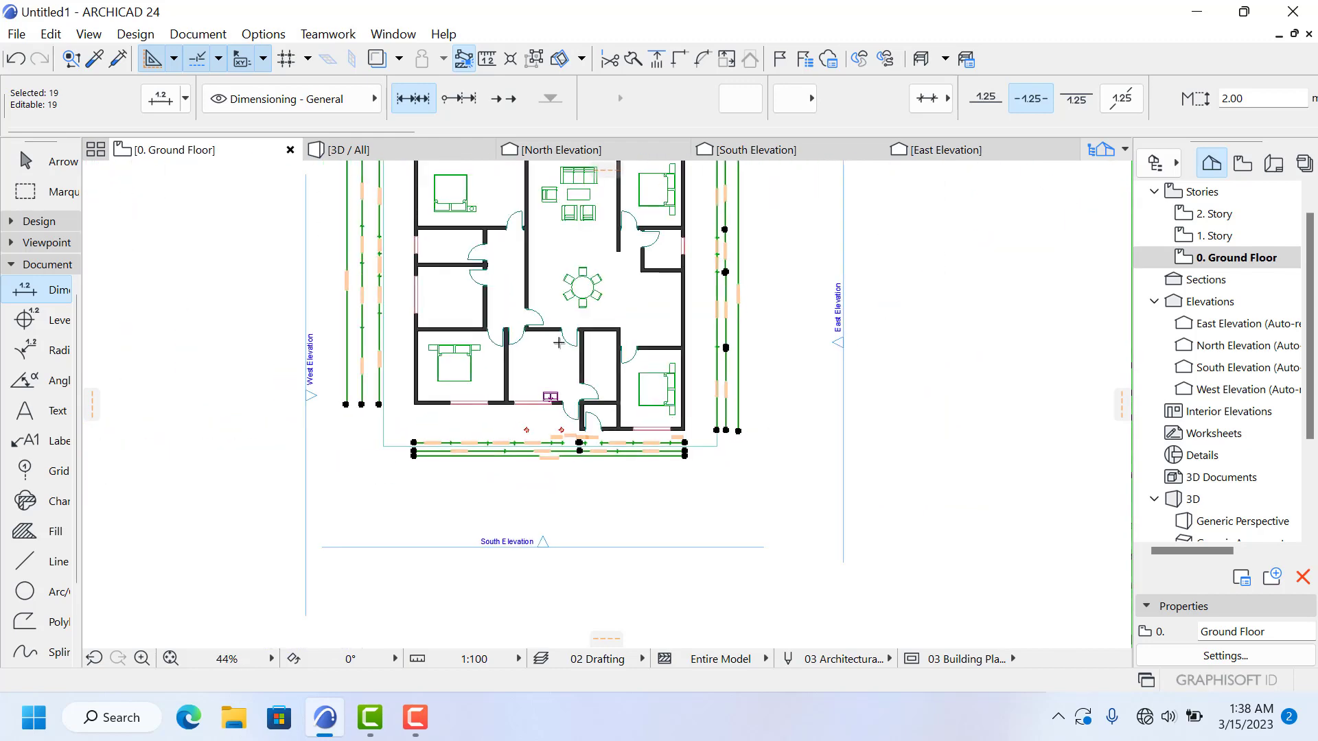
scroll(286, 330, up, 10)
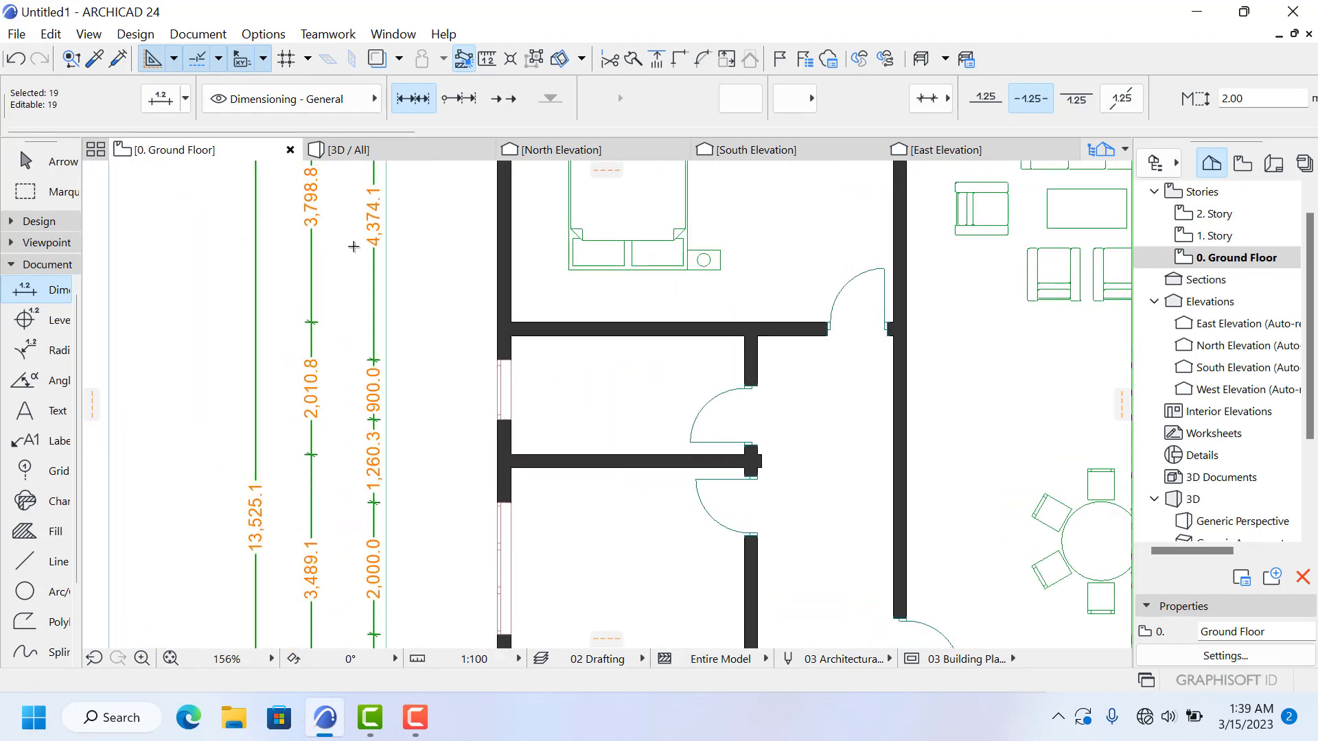
scroll(319, 375, down, 5)
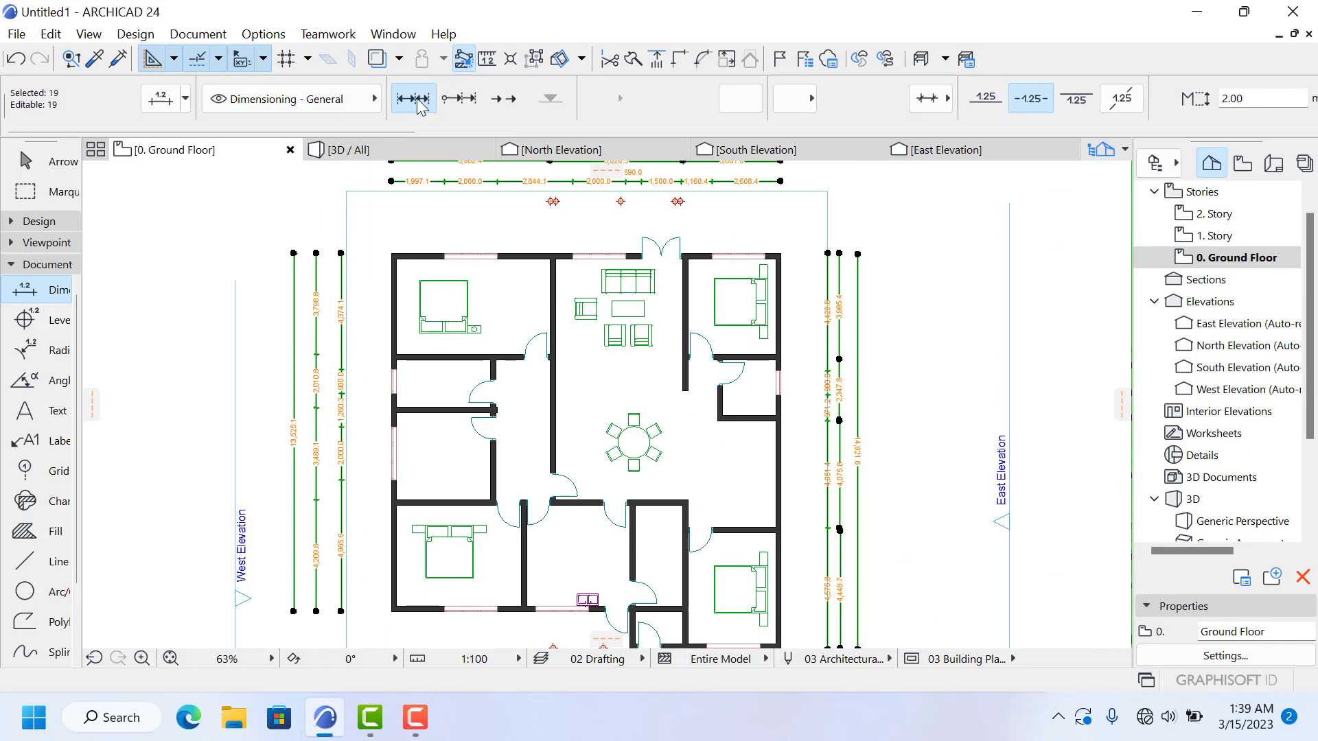
scroll(309, 378, down, 2)
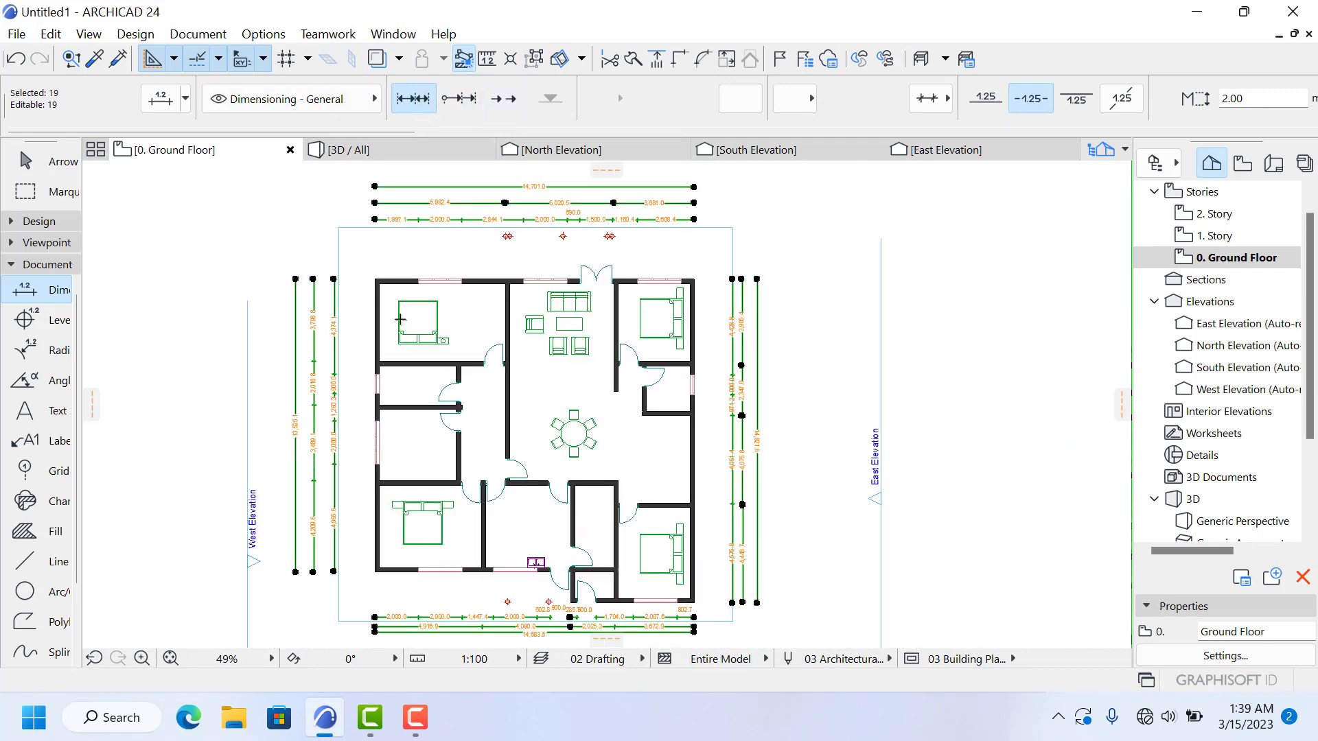
scroll(481, 187, up, 2)
scroll(481, 187, up, 2)
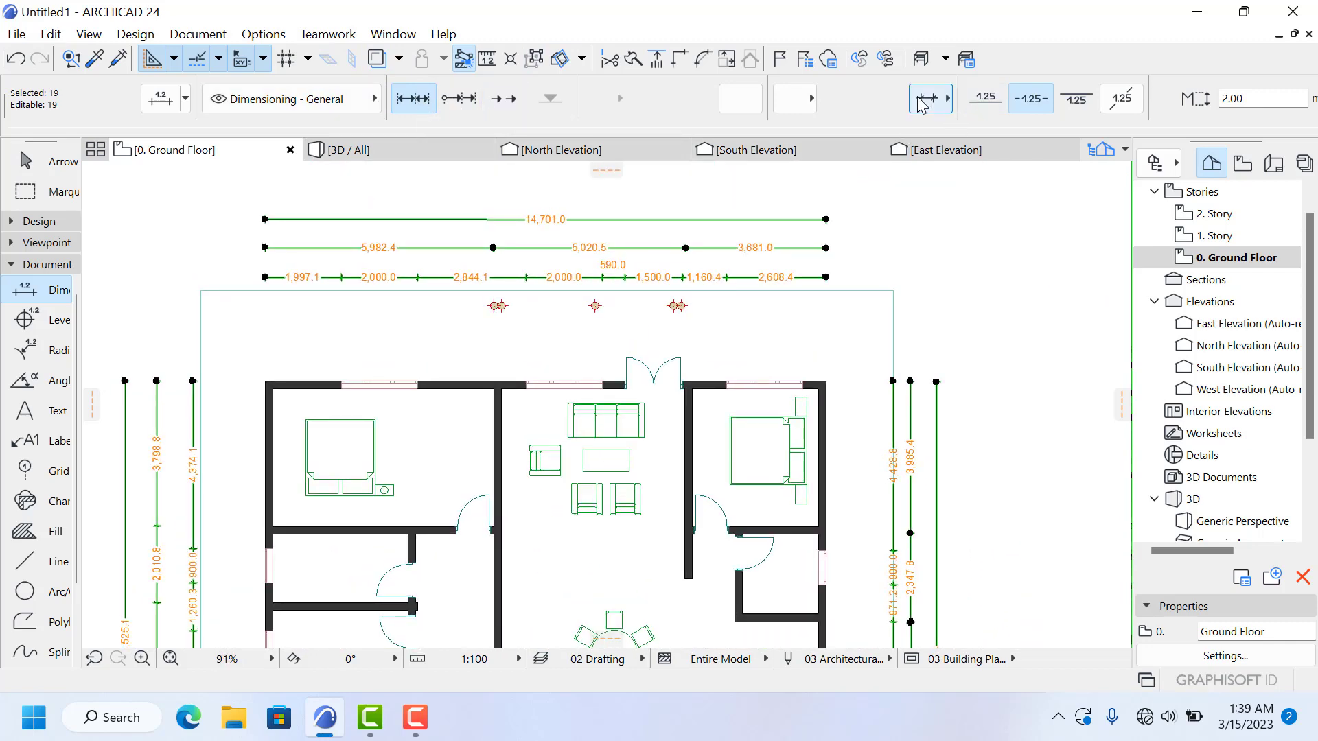
Step: Try keeping all the dimension text horizontal and return it to the orientation parallel to the dimension lines
click(951, 98)
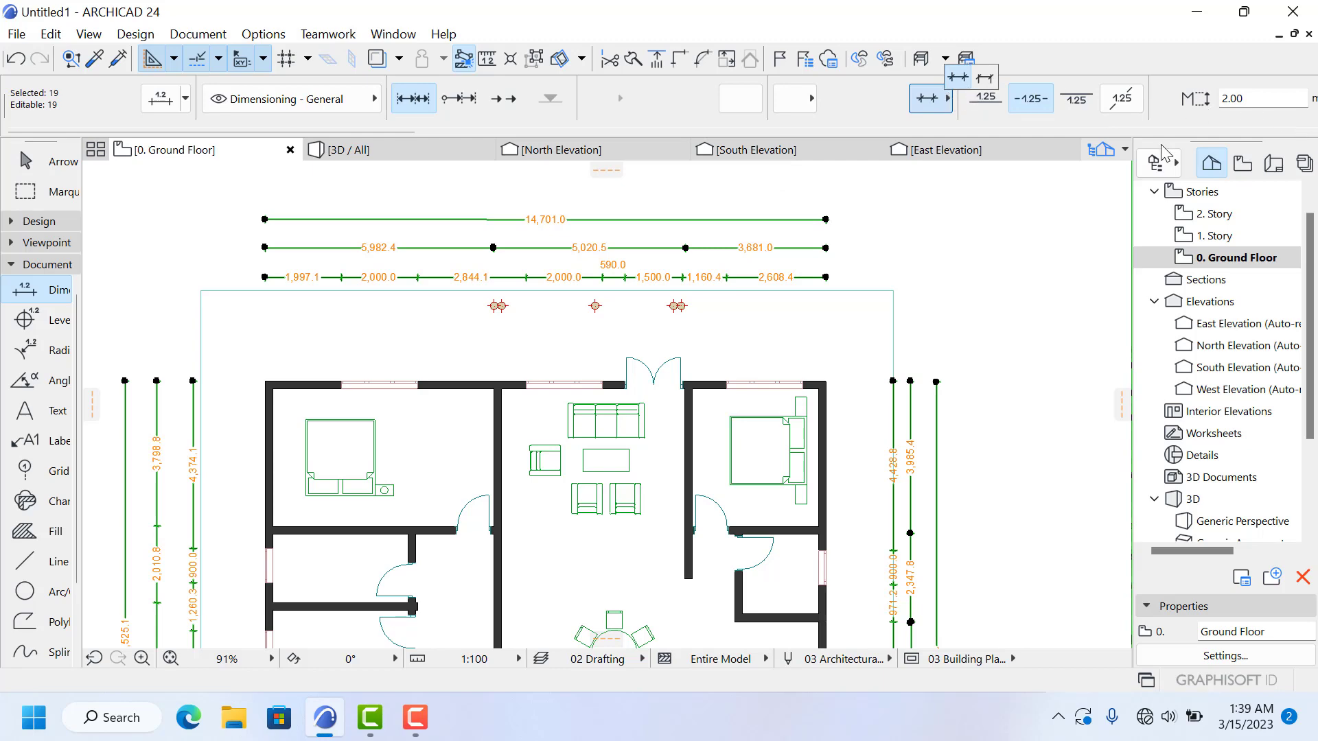
click(1124, 102)
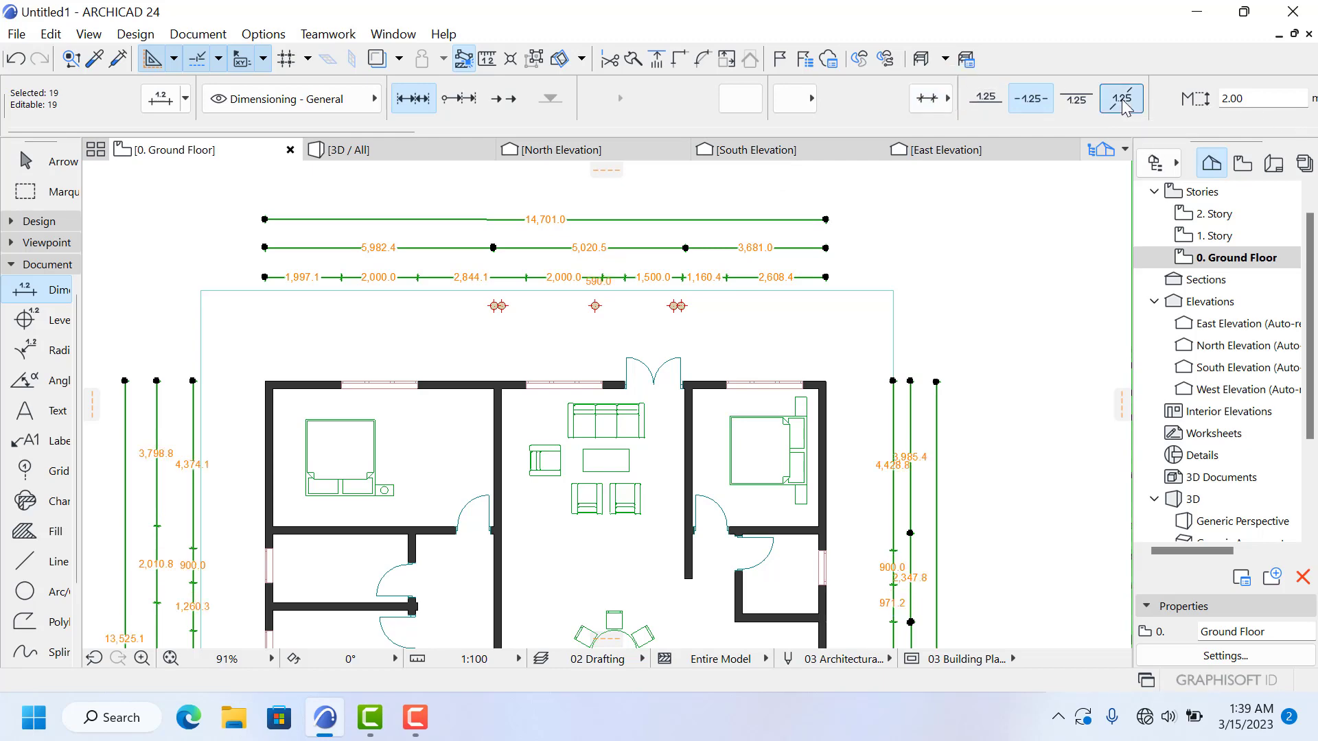
scroll(647, 302, down, 3)
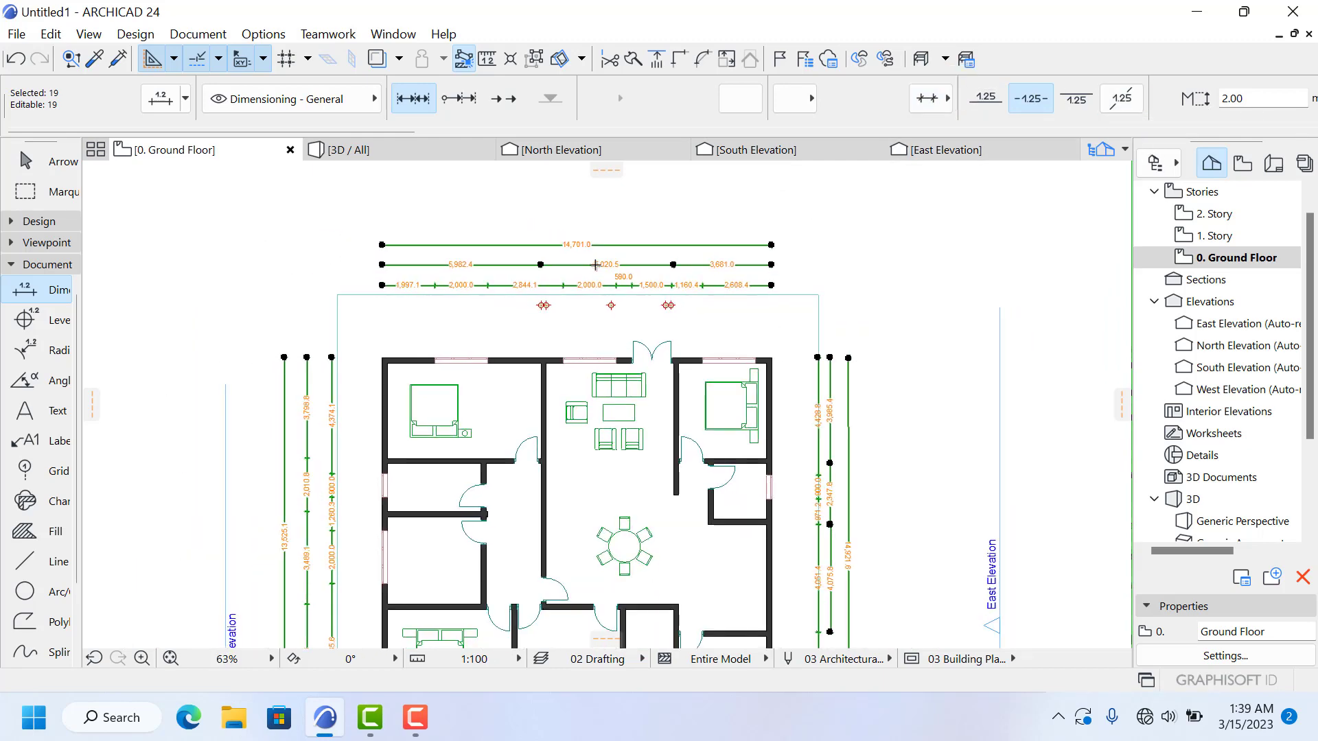
Step: Inspect the crowded segment texts by the north entrance and below the south doors
middle_drag(599, 394, 608, 336)
scroll(628, 210, up, 4)
scroll(637, 230, up, 2)
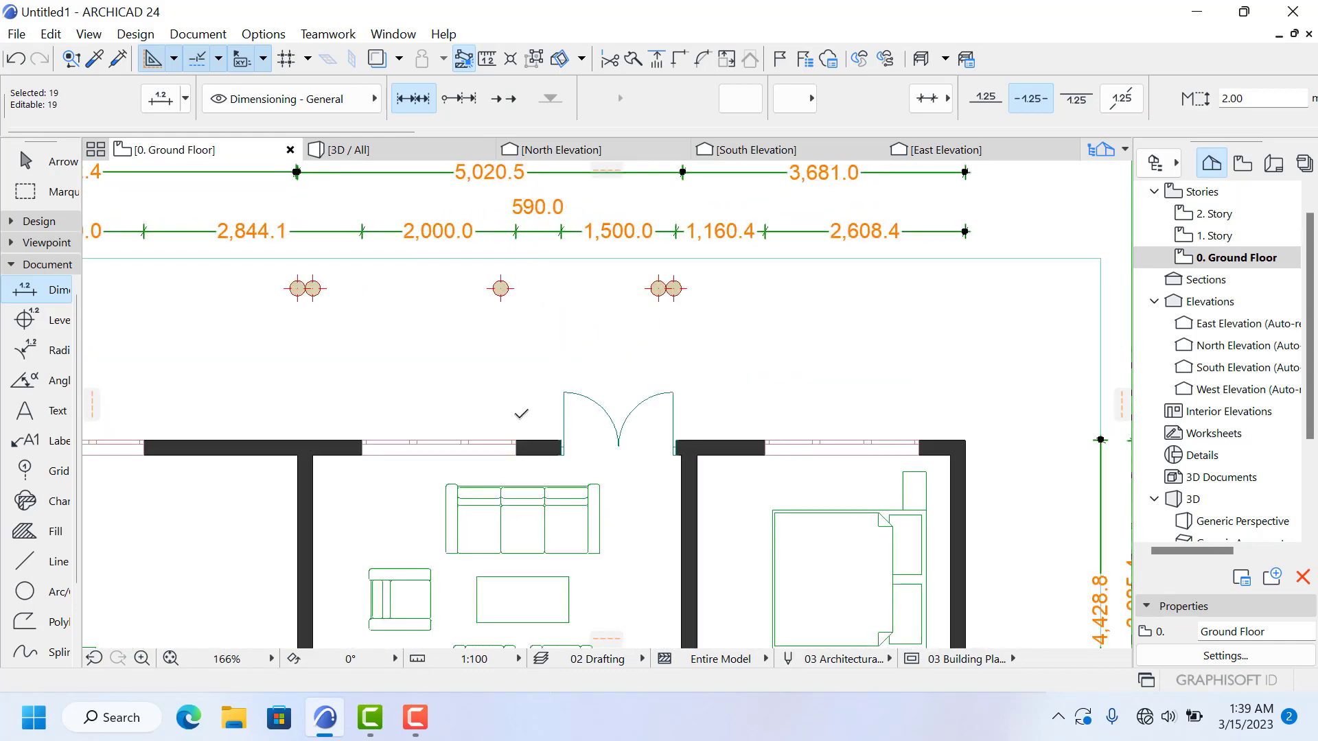
scroll(525, 315, down, 3)
middle_drag(551, 584, 527, 471)
scroll(484, 328, down, 4)
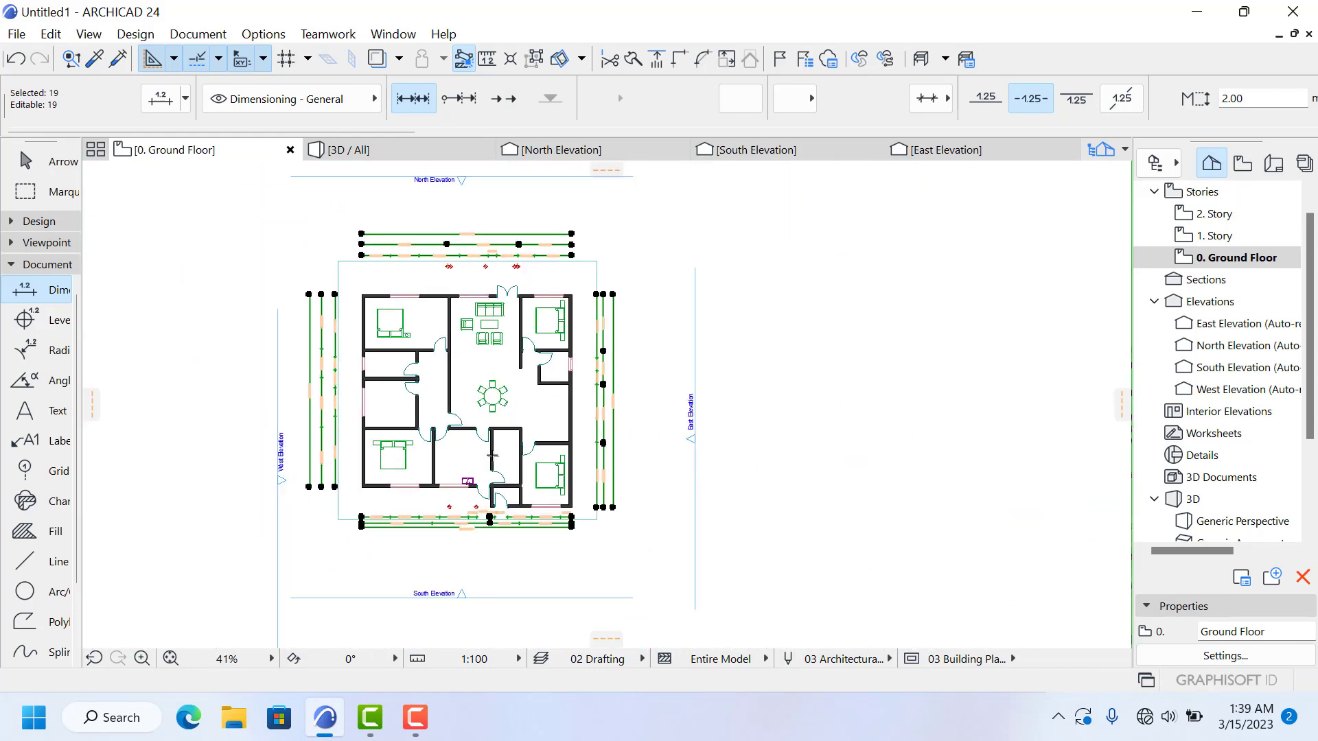
middle_drag(486, 541, 477, 372)
scroll(479, 343, up, 5)
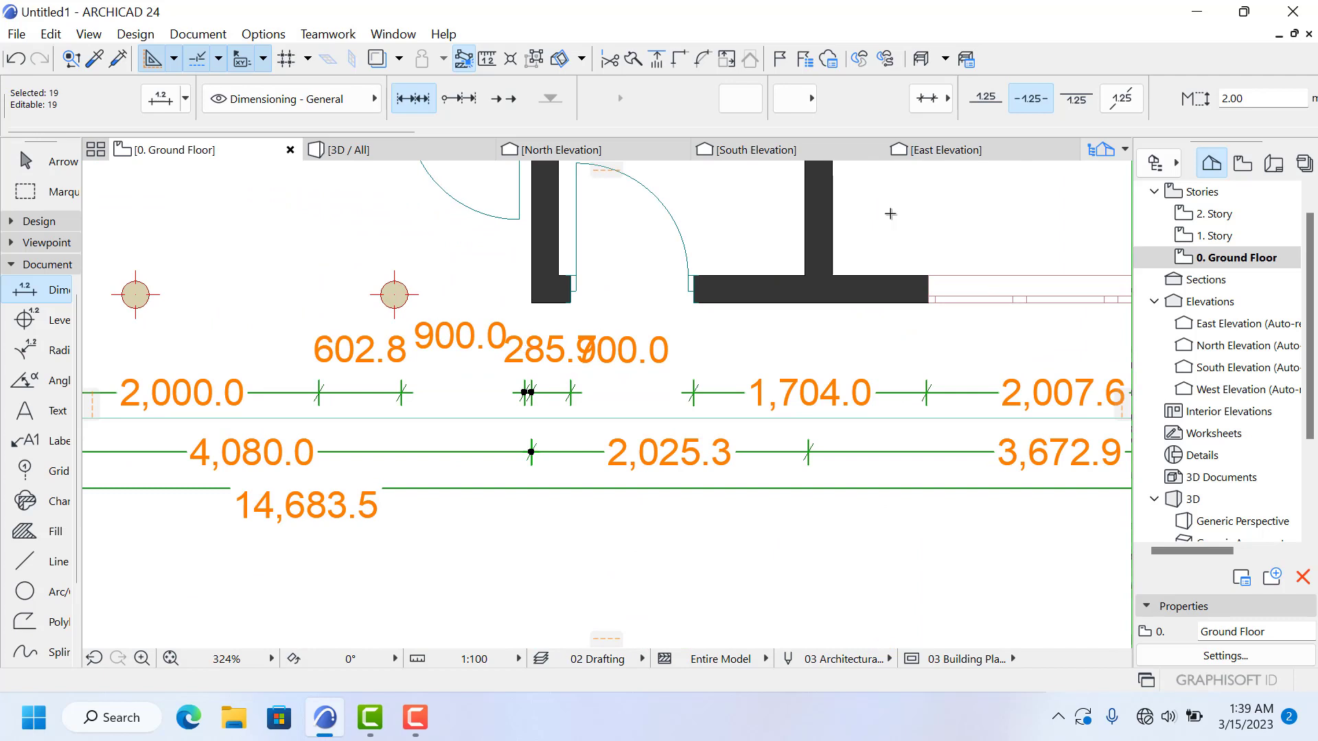
Step: Turn on horizontal text orientation for all the selected dimensions
click(1123, 100)
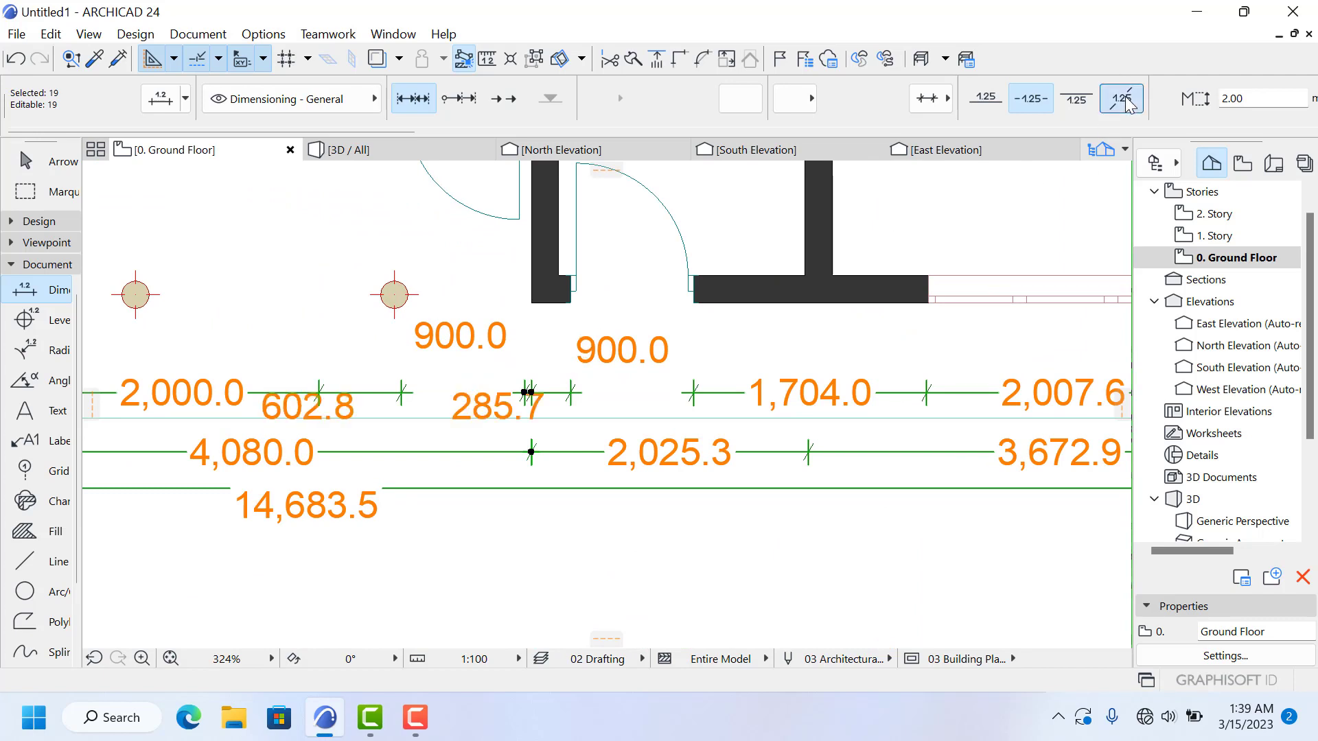
click(1125, 100)
click(1124, 100)
click(1125, 101)
click(1125, 101)
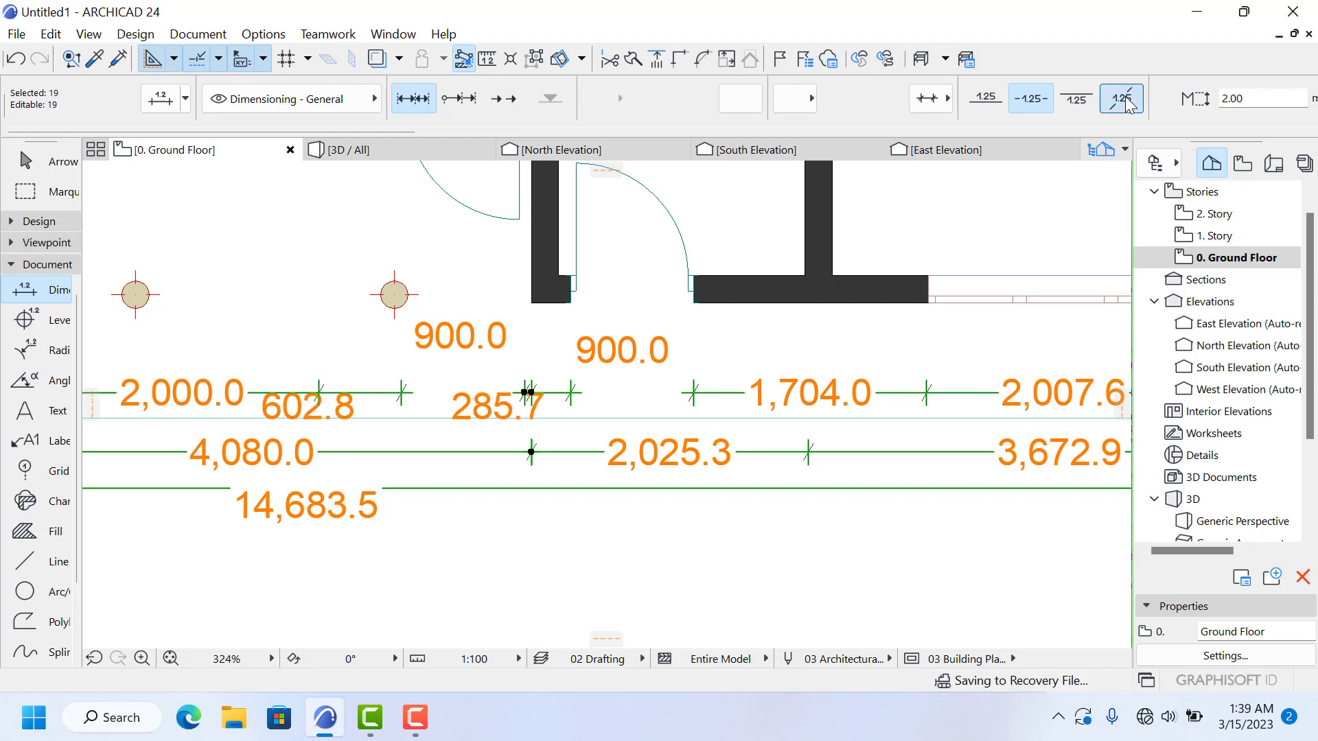
scroll(599, 444, down, 3)
scroll(750, 365, down, 1)
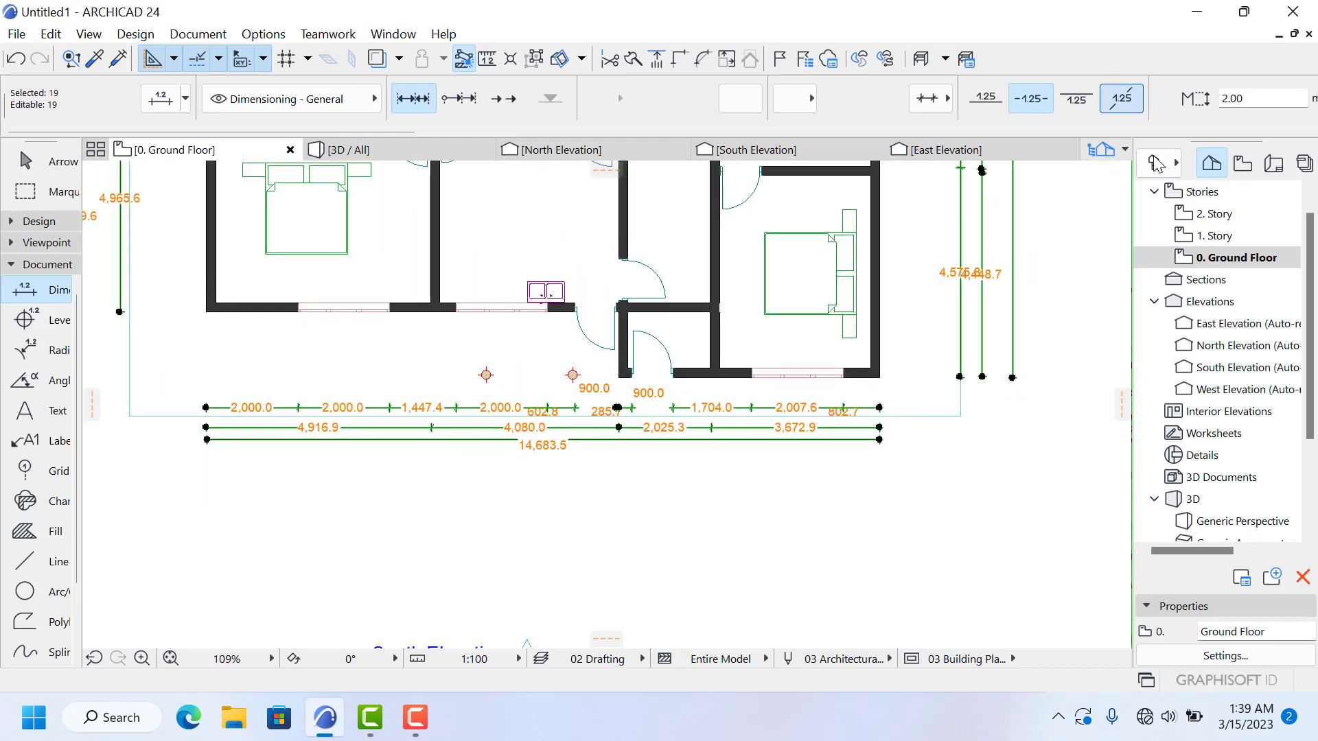
Step: Try text heights of 4 mm and 3 mm on the selected dimensions
scroll(1175, 114, down, 3)
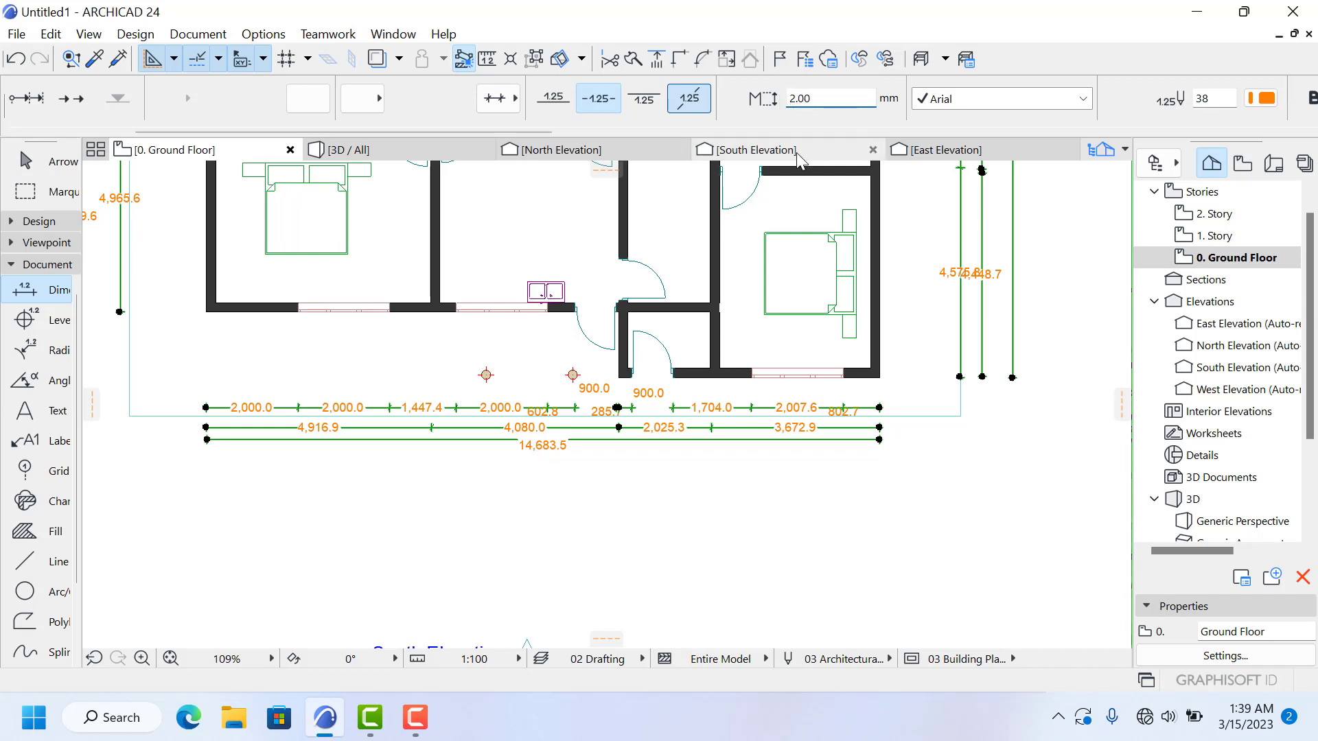
mouse_move(800, 160)
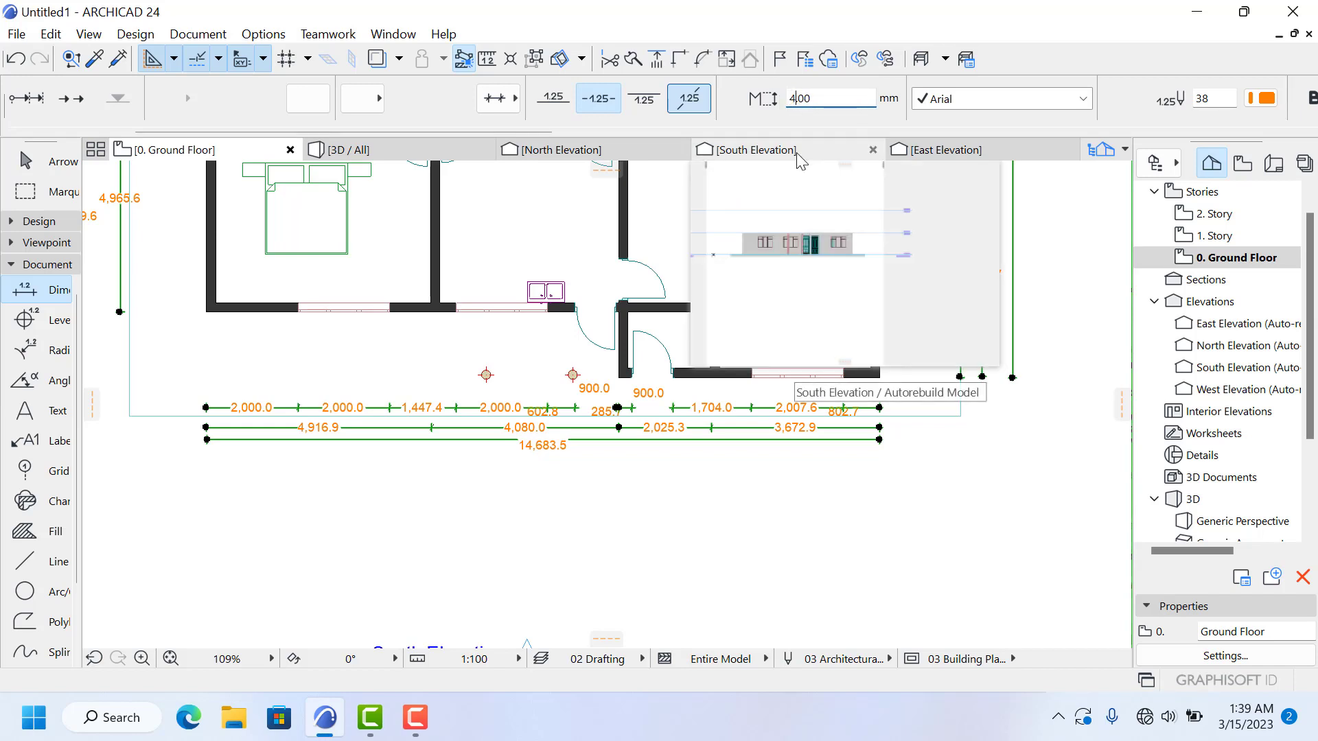
key(Return)
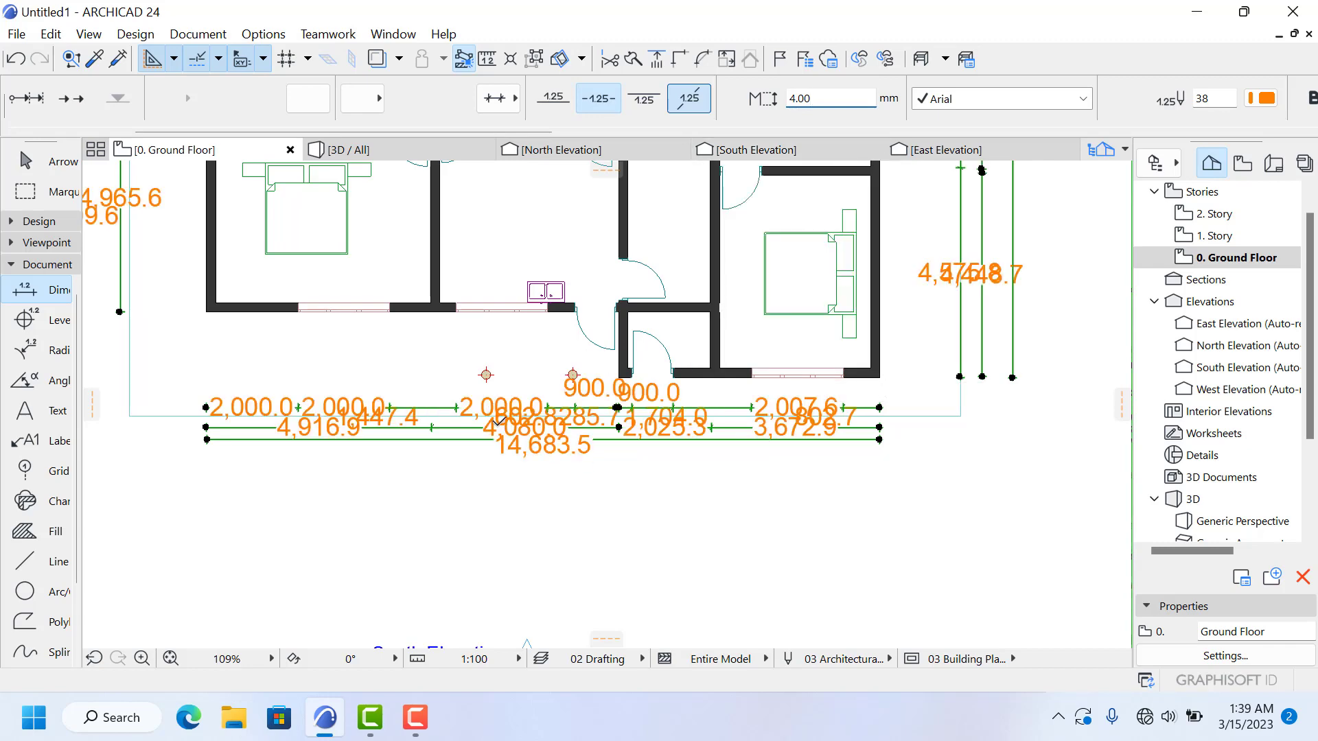
scroll(290, 414, up, 2)
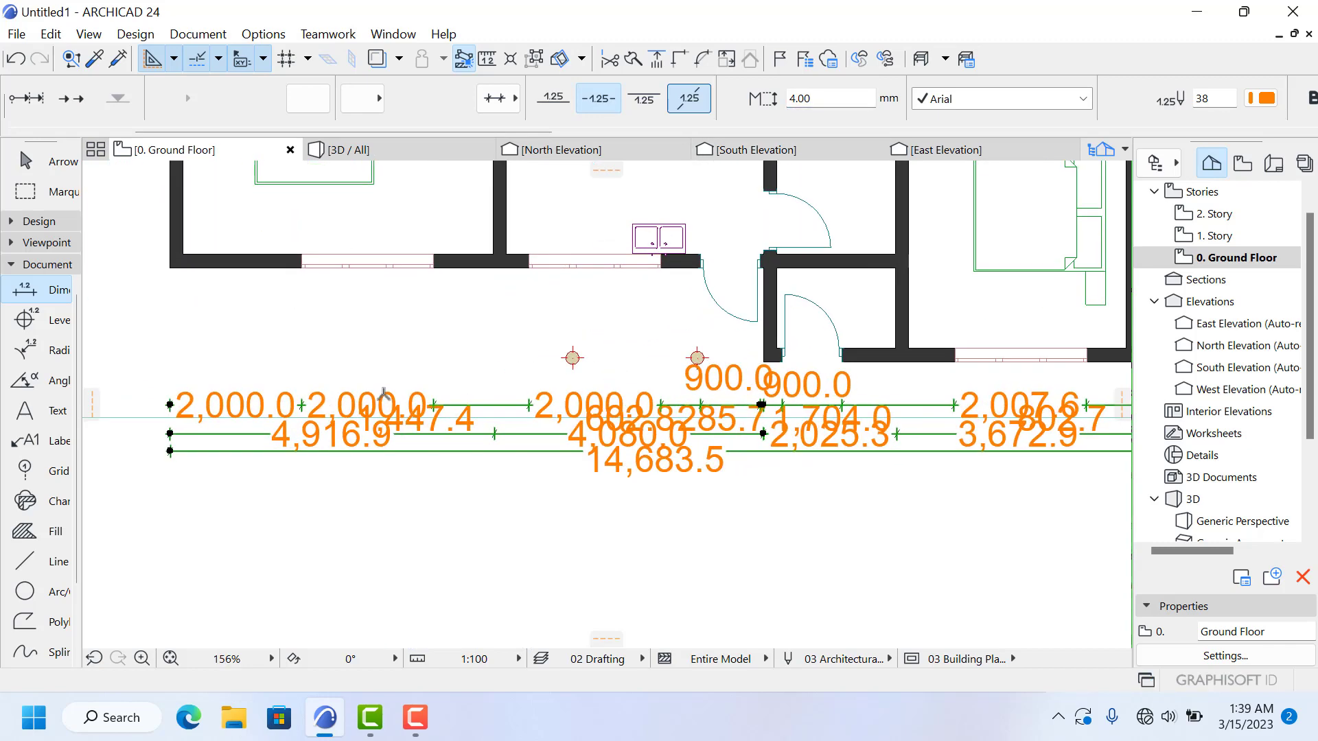
click(796, 100)
key(Return)
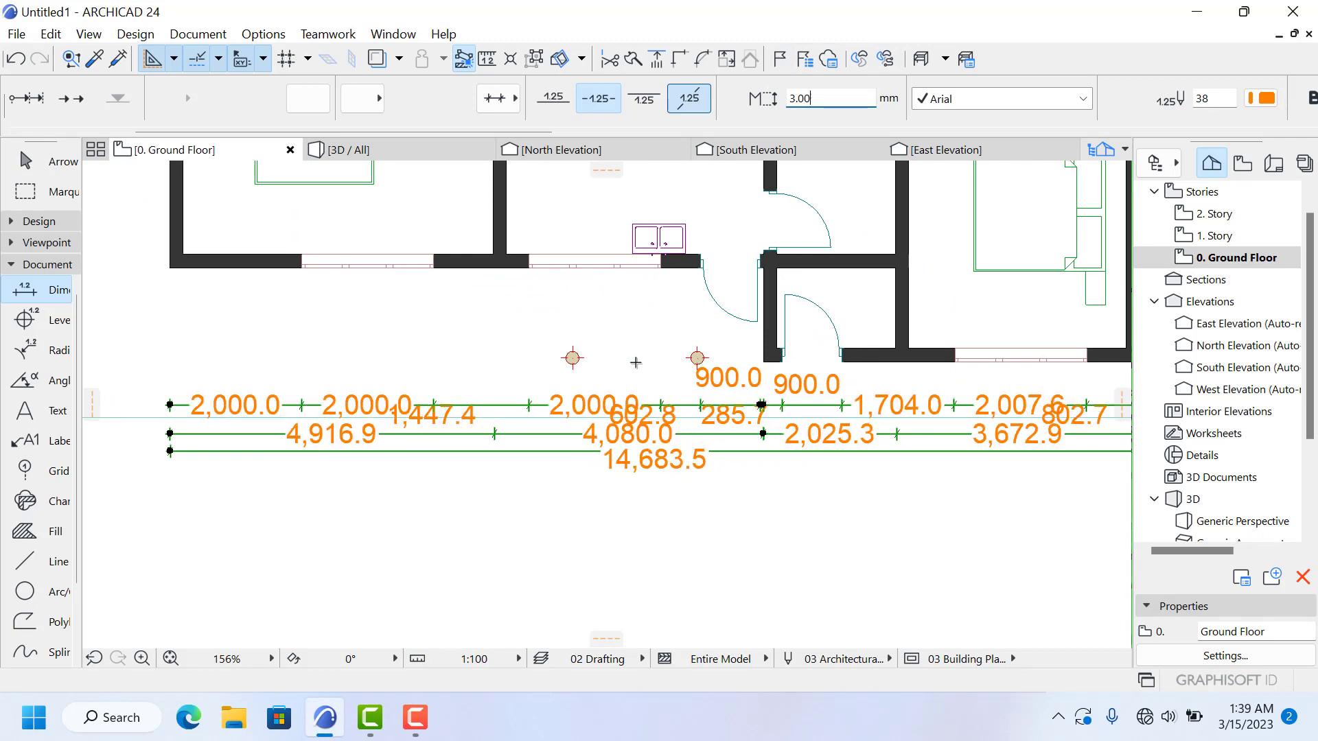
Step: Try reducing the selected dimensions' text height to 1 mm and 1.5 mm
scroll(637, 321, up, 1)
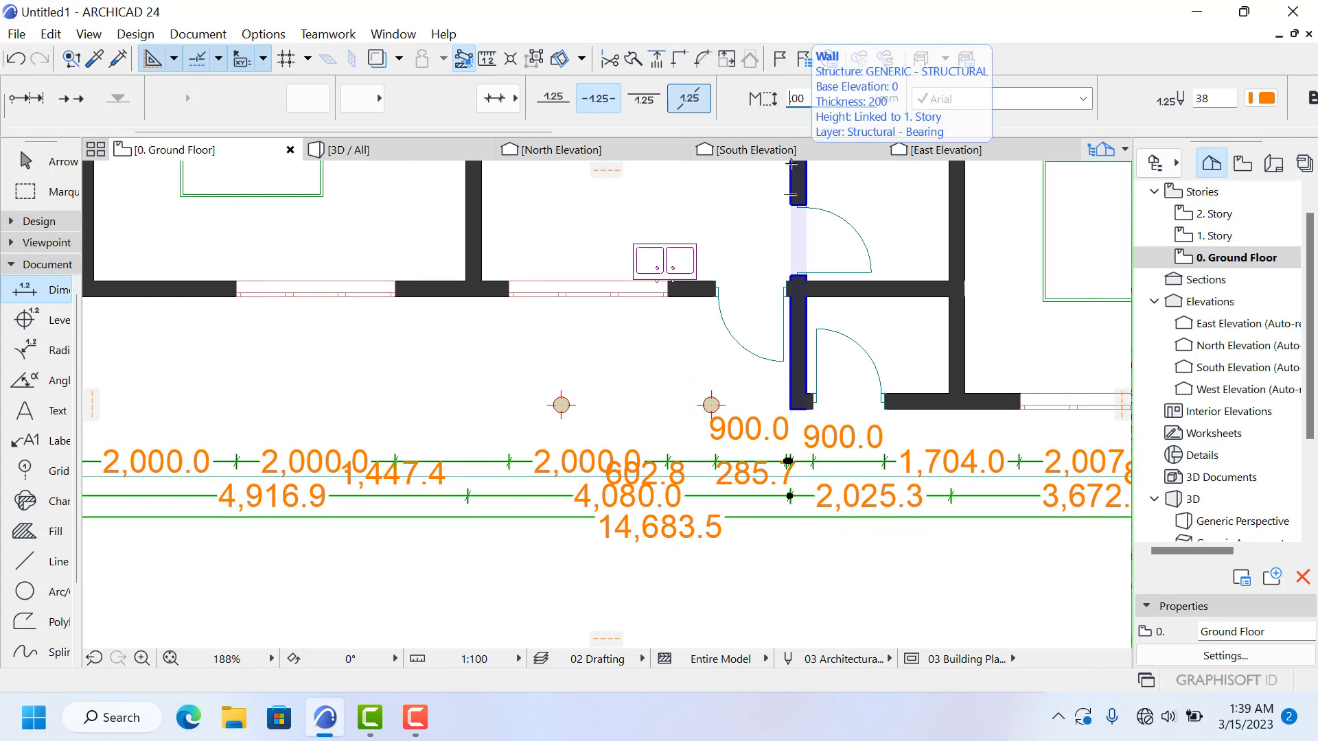
key(Return)
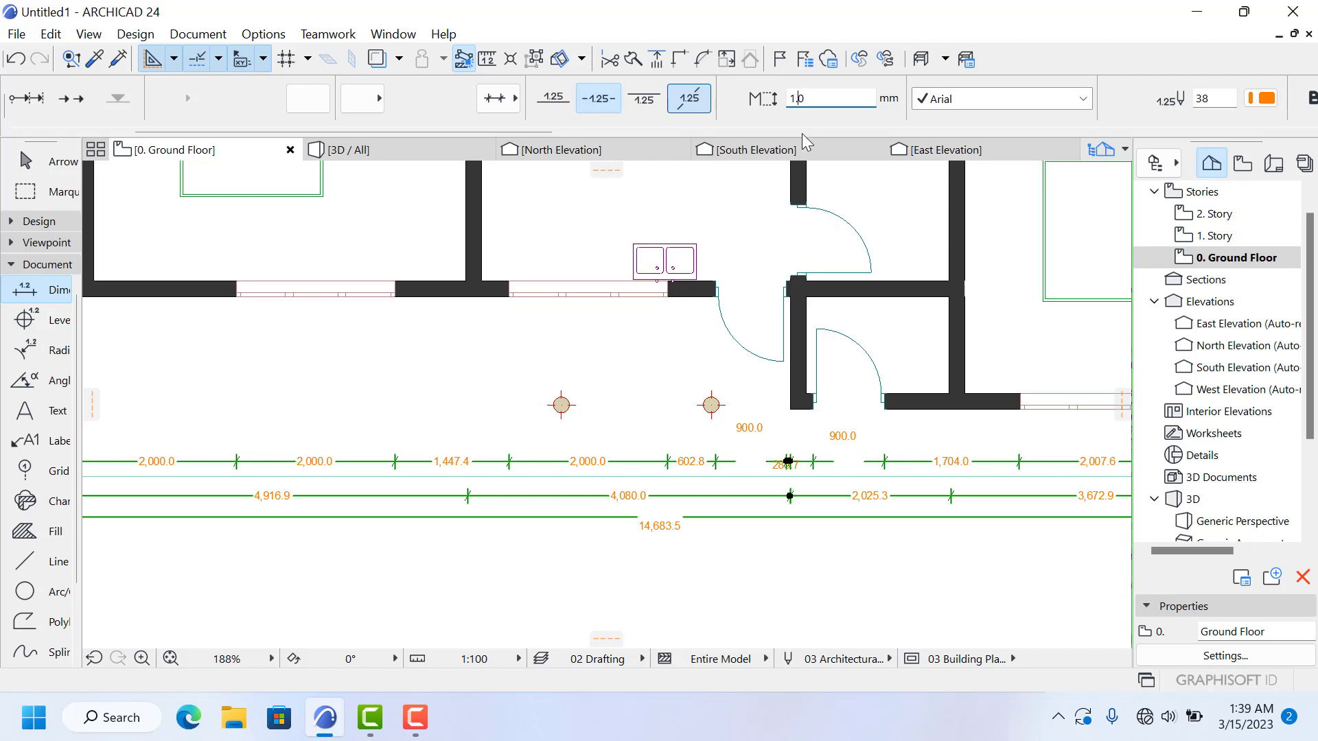
key(Return)
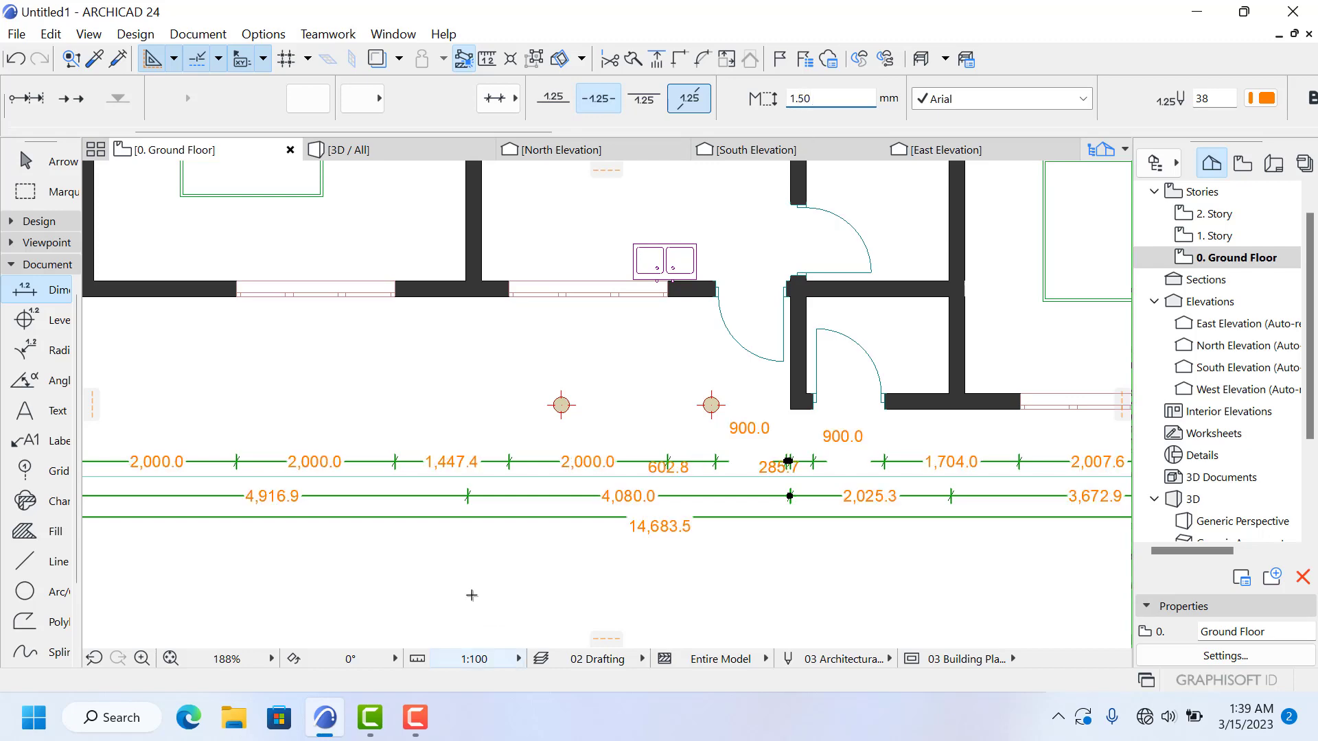
Step: Examine the legibility and overlaps of the dimension texts along the east side of the plan
scroll(471, 595, down, 3)
scroll(454, 506, down, 4)
scroll(841, 216, up, 3)
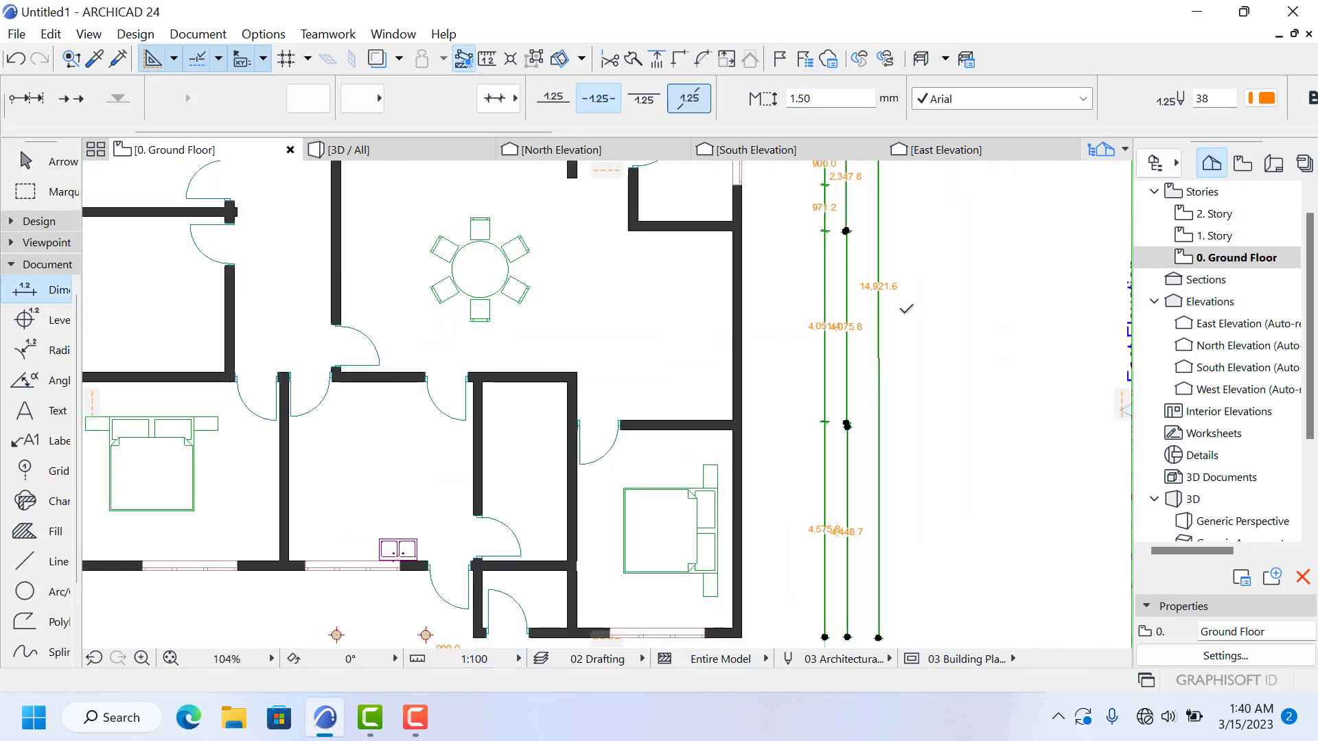
scroll(617, 386, down, 3)
scroll(784, 350, up, 5)
scroll(759, 385, down, 5)
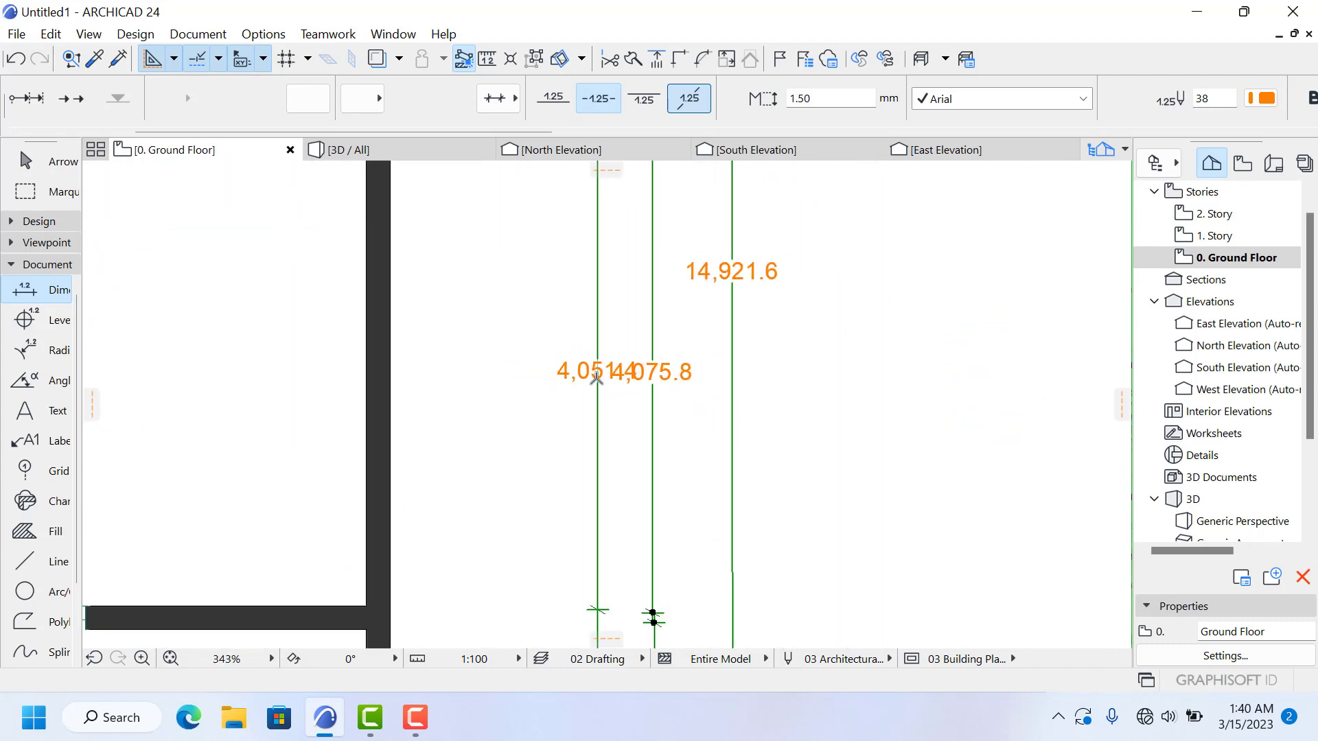
scroll(634, 499, up, 1)
scroll(633, 499, up, 4)
scroll(628, 456, down, 6)
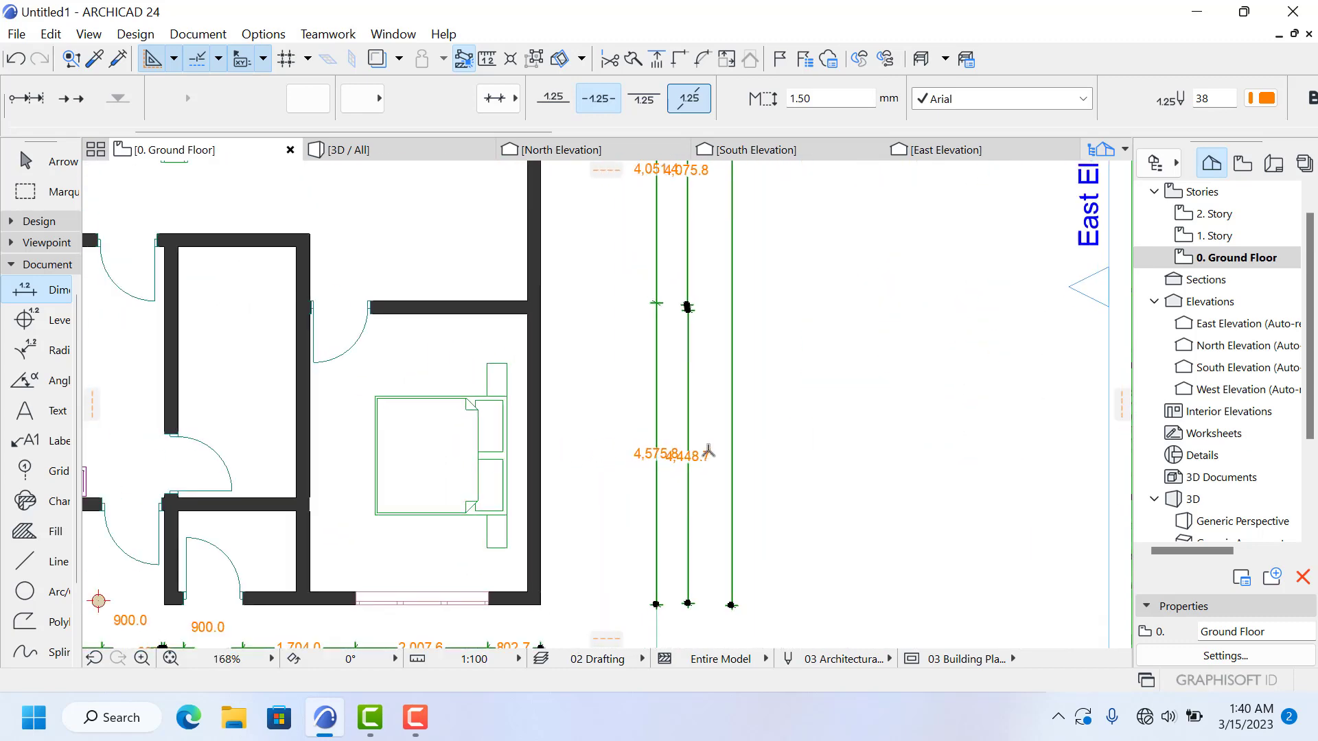
scroll(702, 219, up, 1)
scroll(702, 219, up, 2)
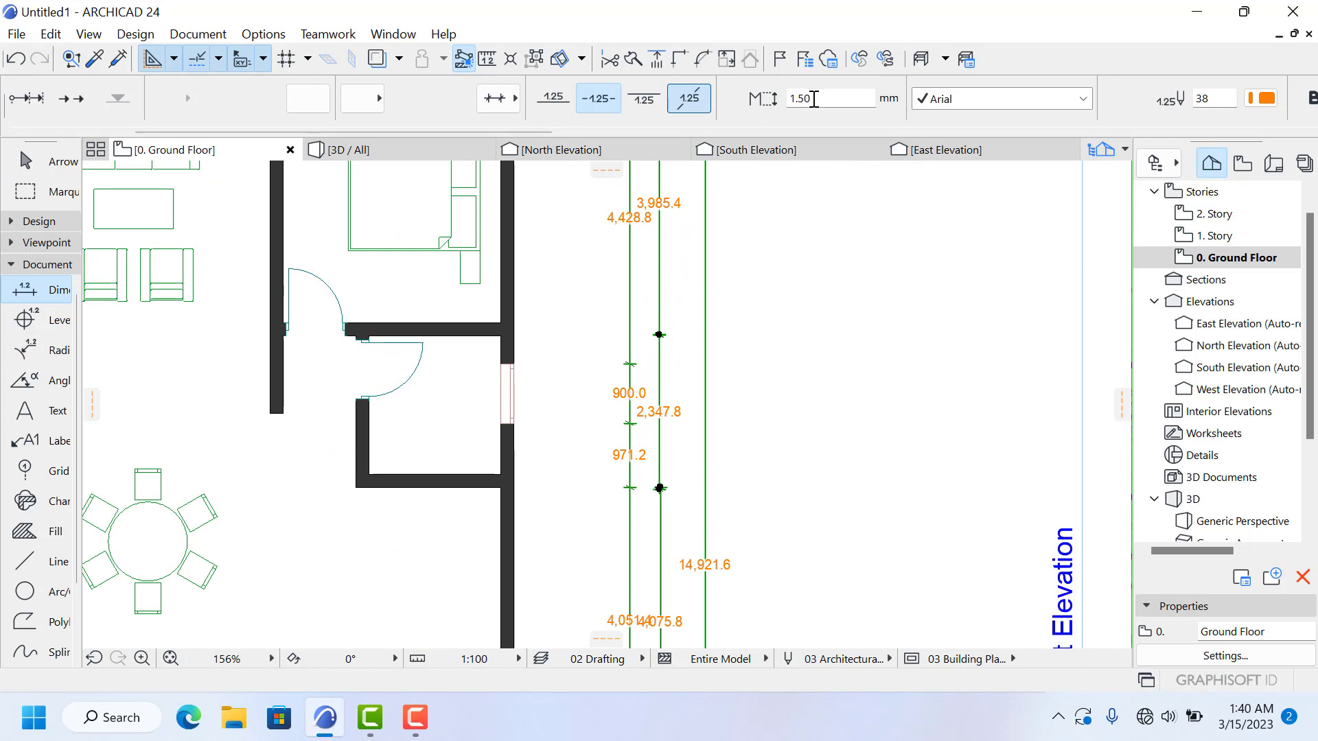
Step: Try a text height of 20 mm on the selected dimensions
click(801, 99)
text(20)
key(Return)
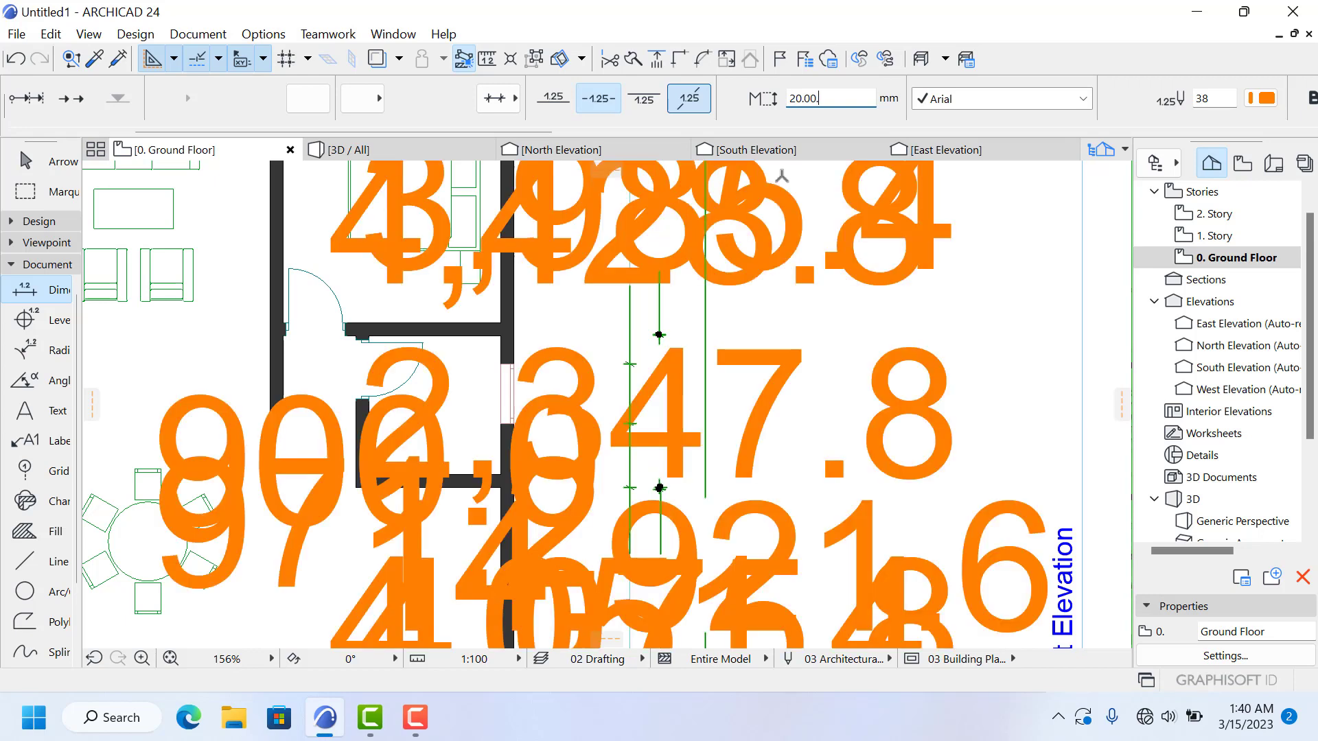
Step: Set the selected dimensions' text height to 2 mm and clear the selection with the Arrow tool
click(796, 101)
key(BackSpace)
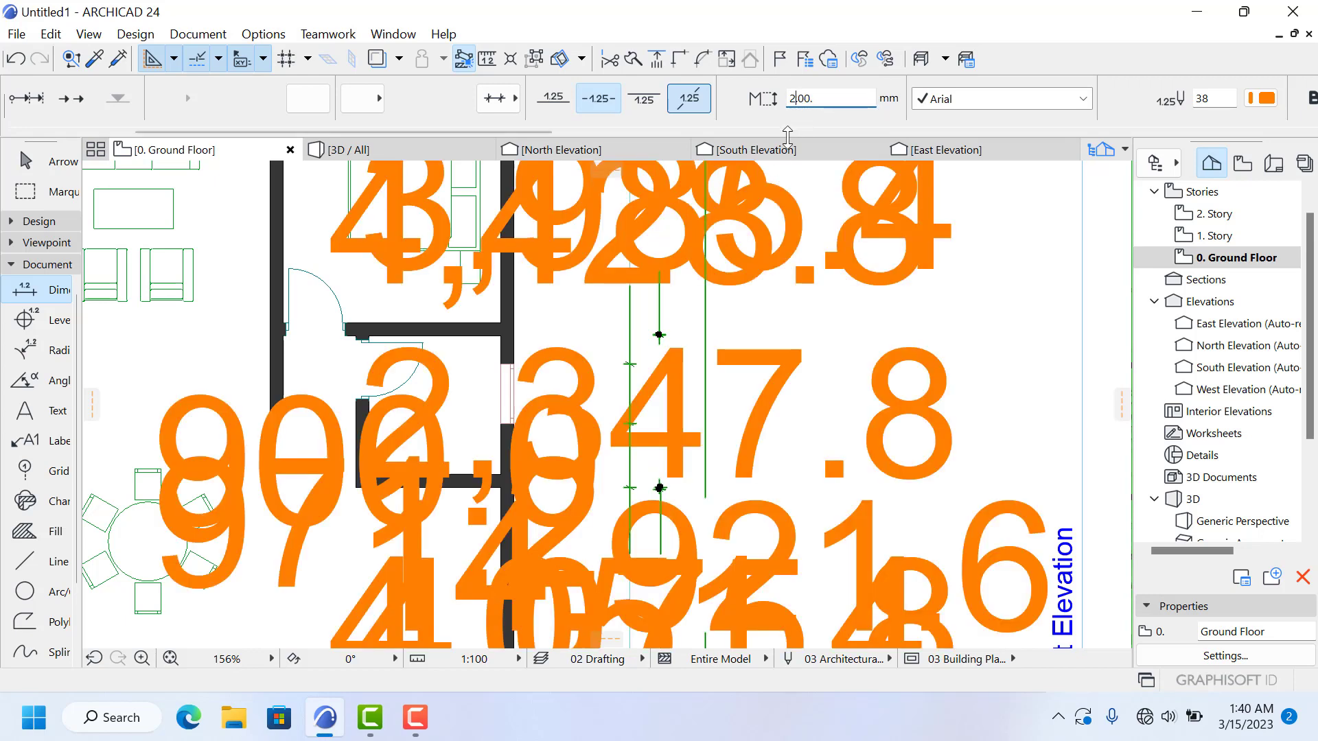
key(Return)
scroll(703, 322, down, 5)
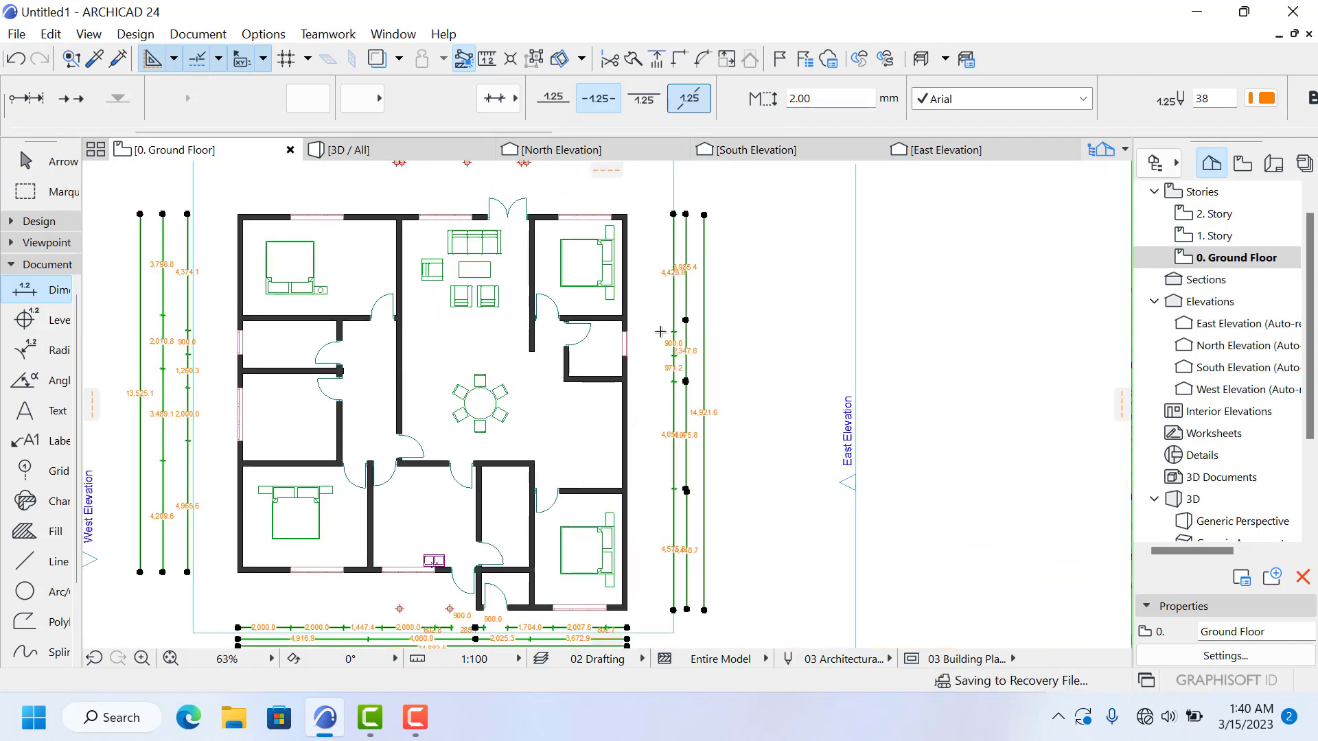
scroll(566, 254, up, 3)
scroll(509, 174, up, 2)
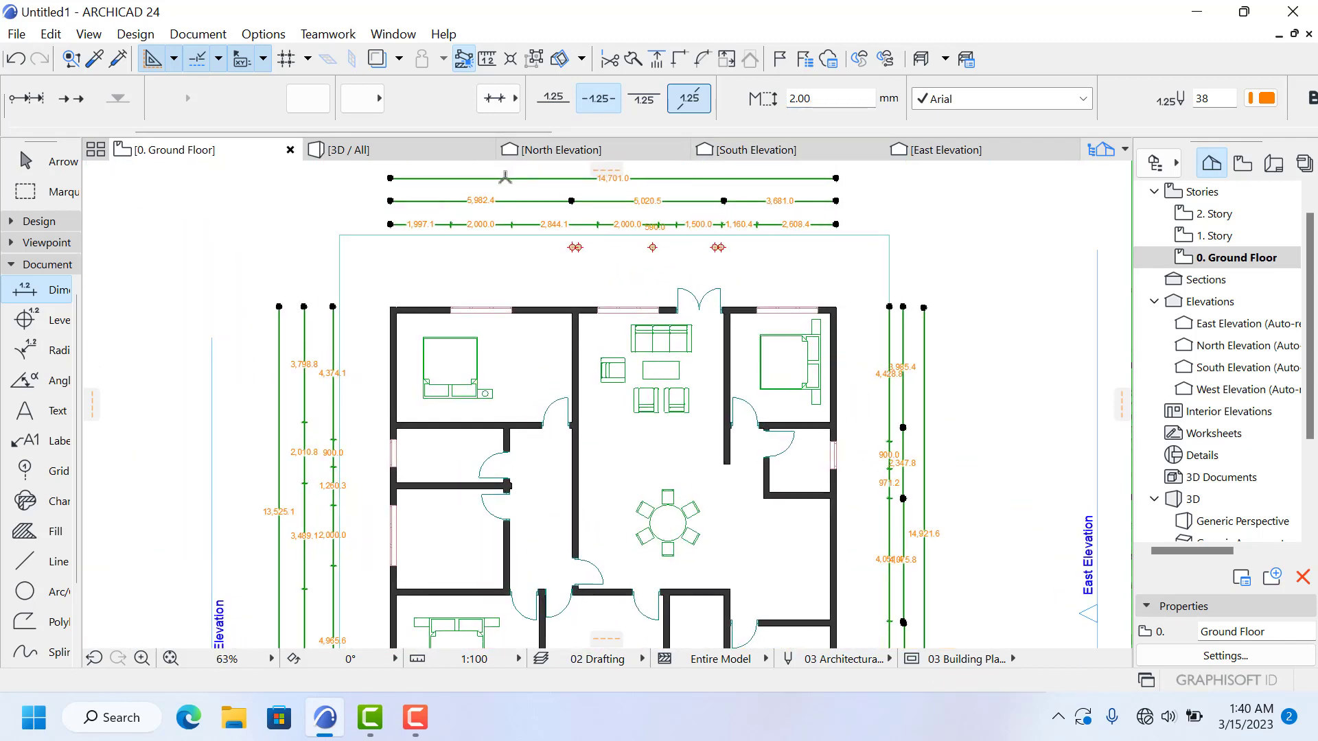
click(42, 161)
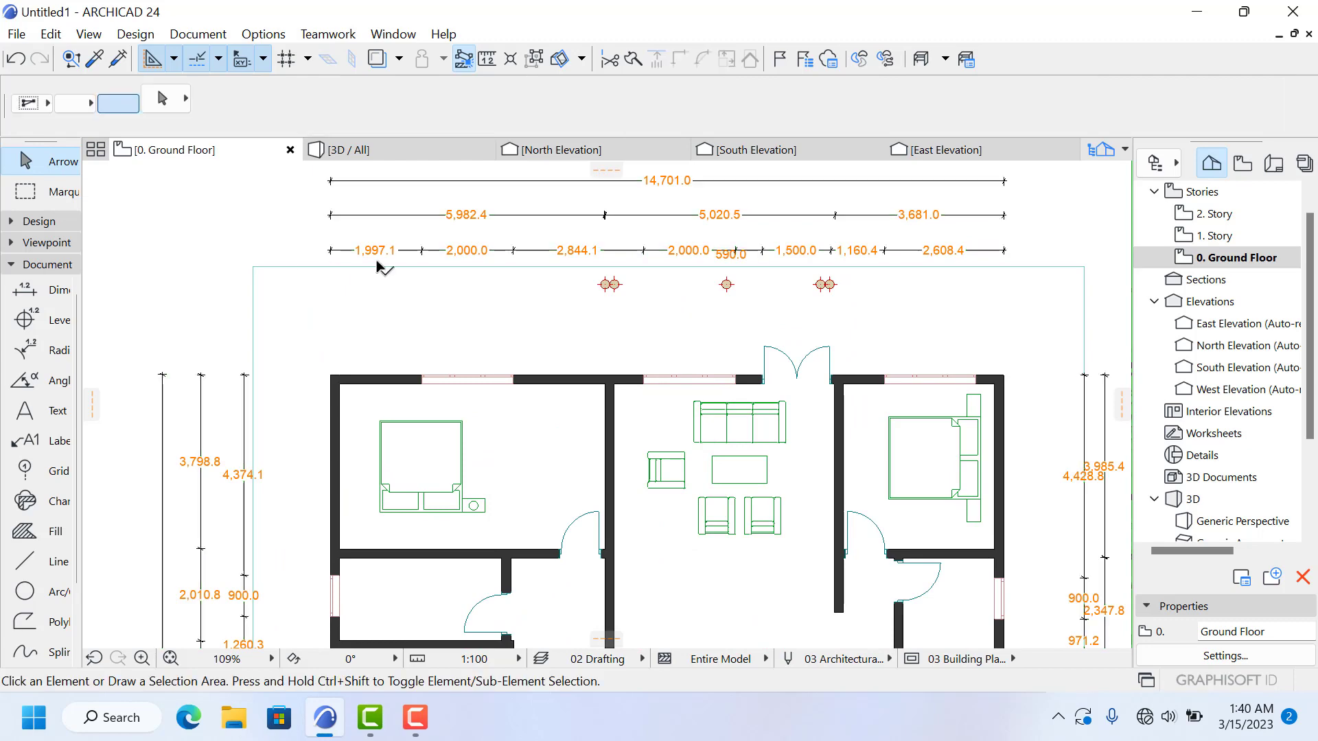
Step: Review the restyled dimension chains on all sides of the ground floor plan
scroll(378, 275, down, 4)
scroll(453, 250, up, 4)
scroll(584, 203, up, 1)
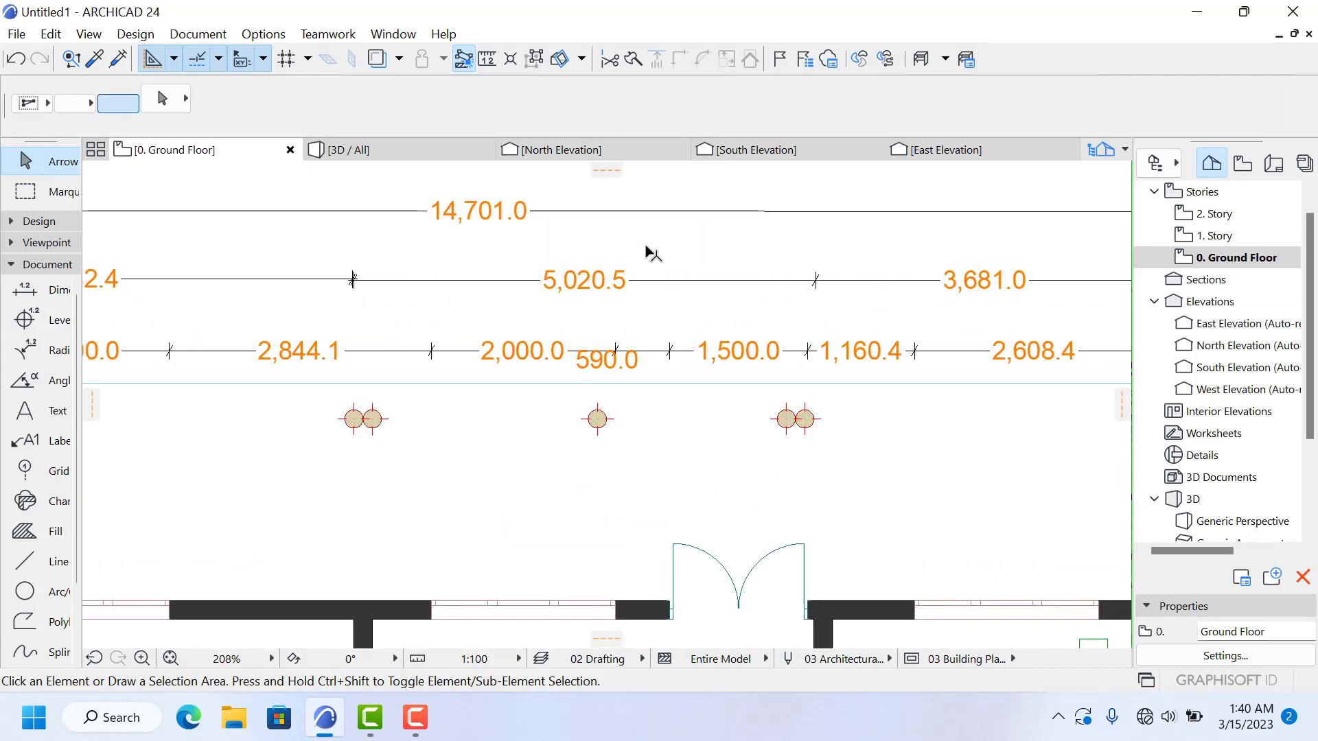
scroll(615, 285, down, 4)
scroll(547, 449, up, 3)
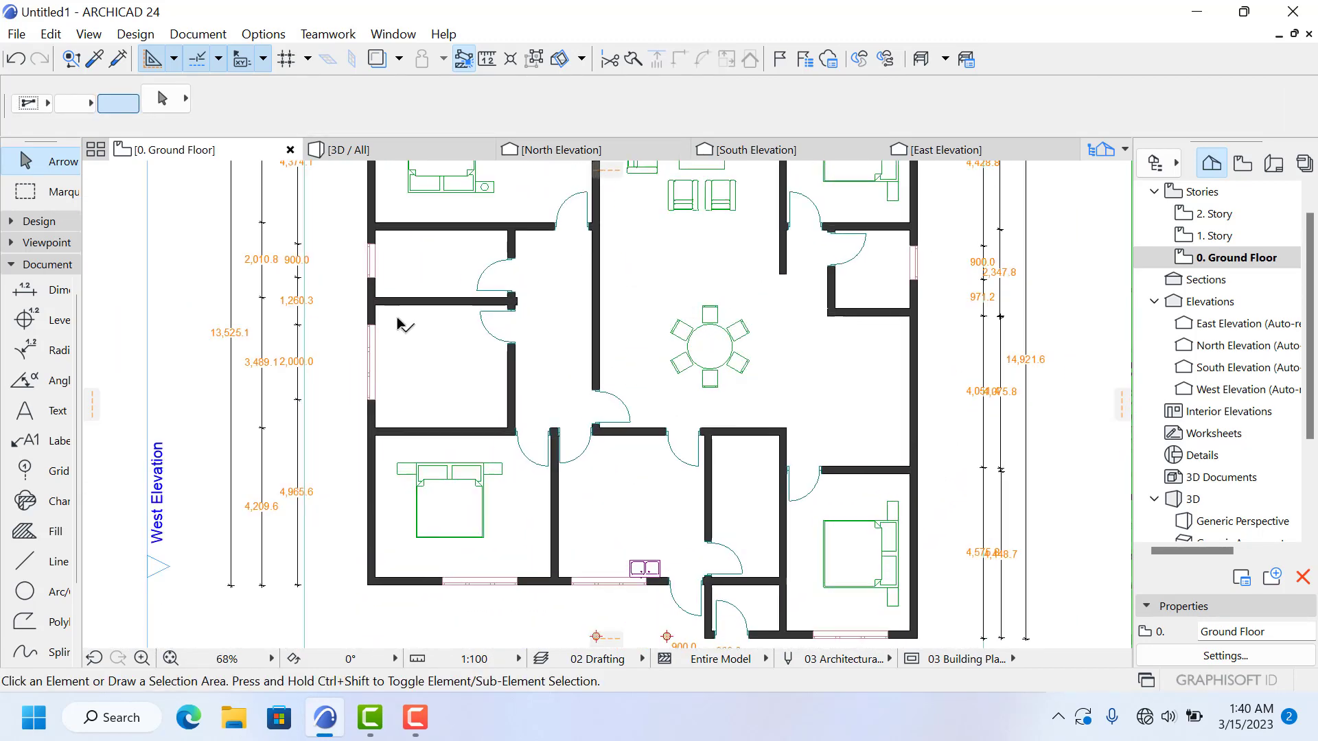
scroll(400, 327, down, 4)
scroll(398, 309, up, 2)
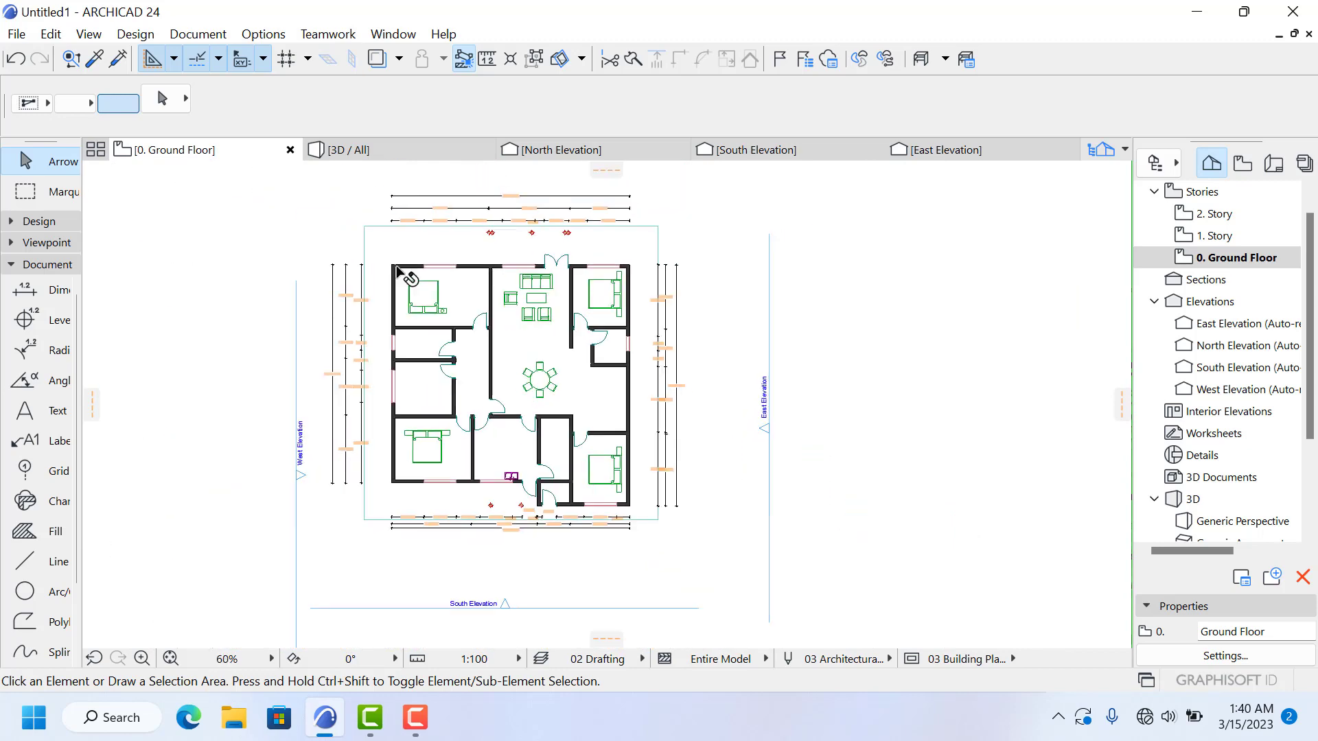
scroll(436, 212, up, 3)
scroll(613, 326, down, 3)
scroll(603, 538, down, 3)
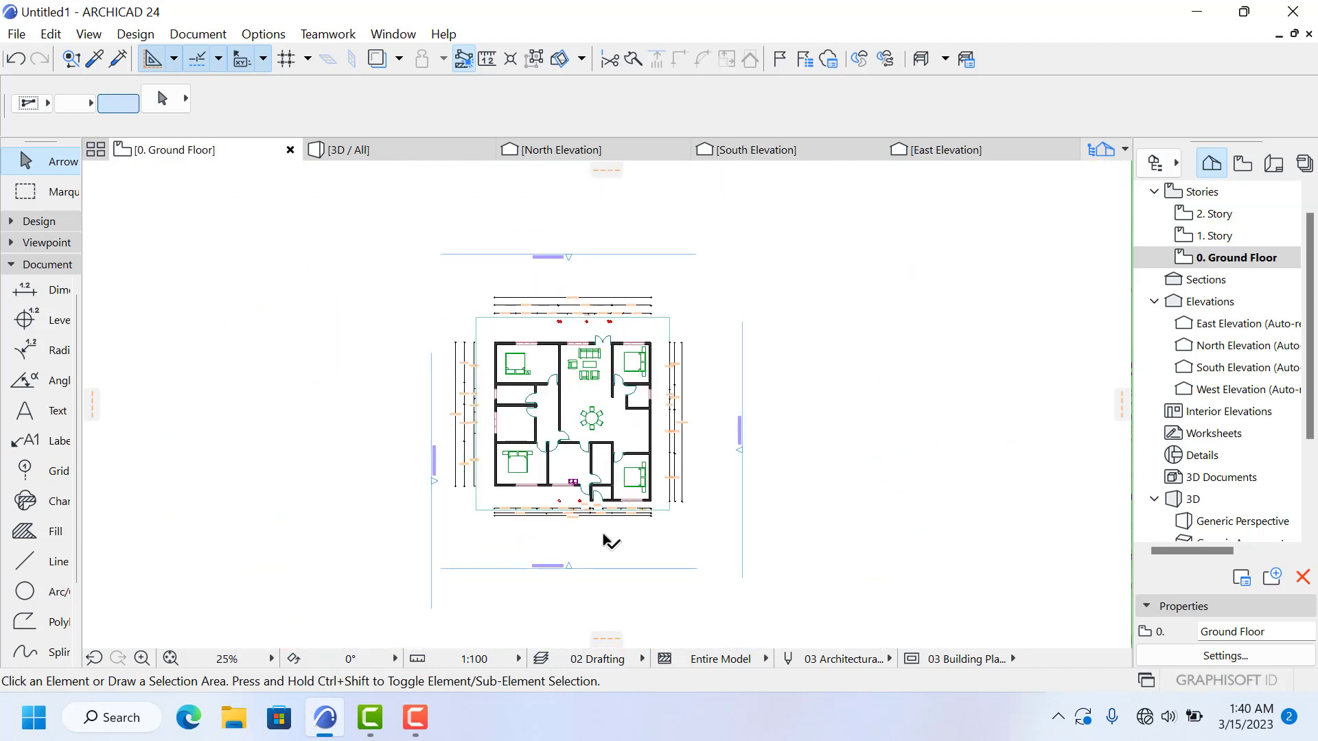
scroll(604, 539, up, 4)
scroll(514, 377, down, 3)
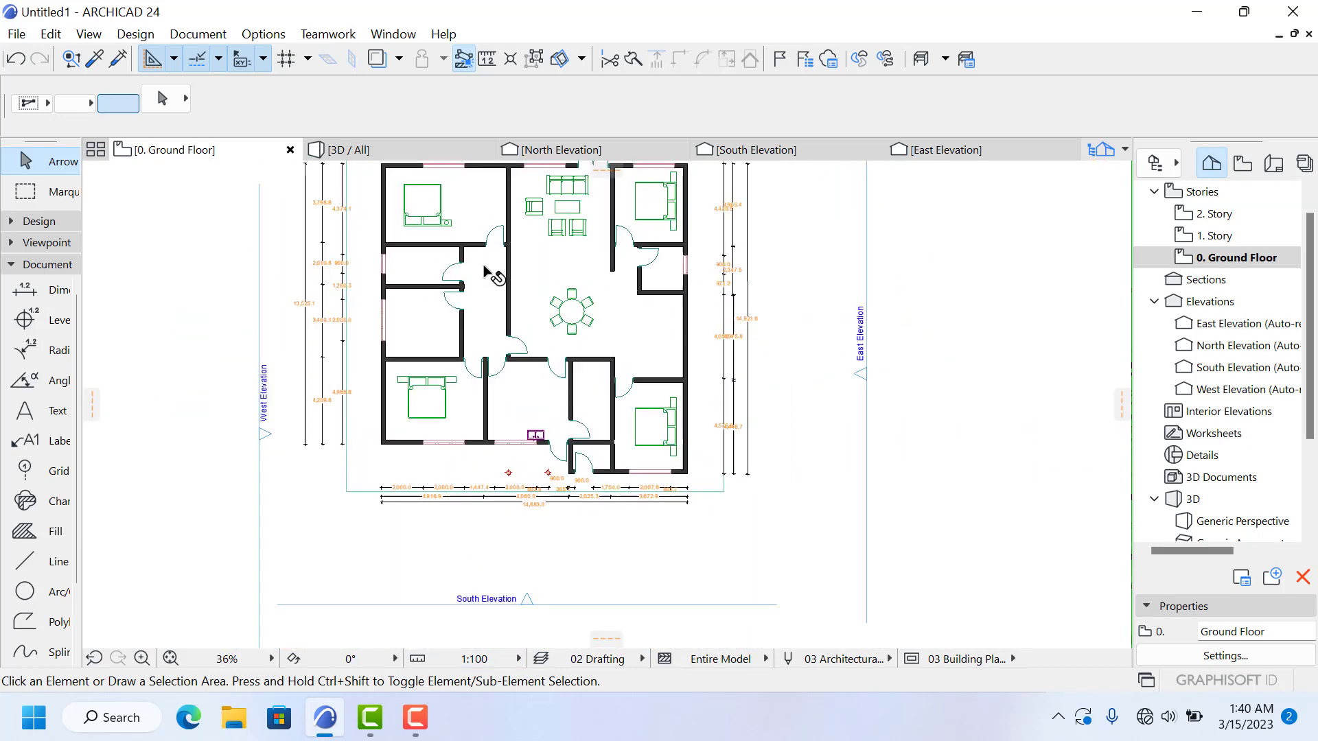
Step: Open the 3D view of the whole building
click(346, 150)
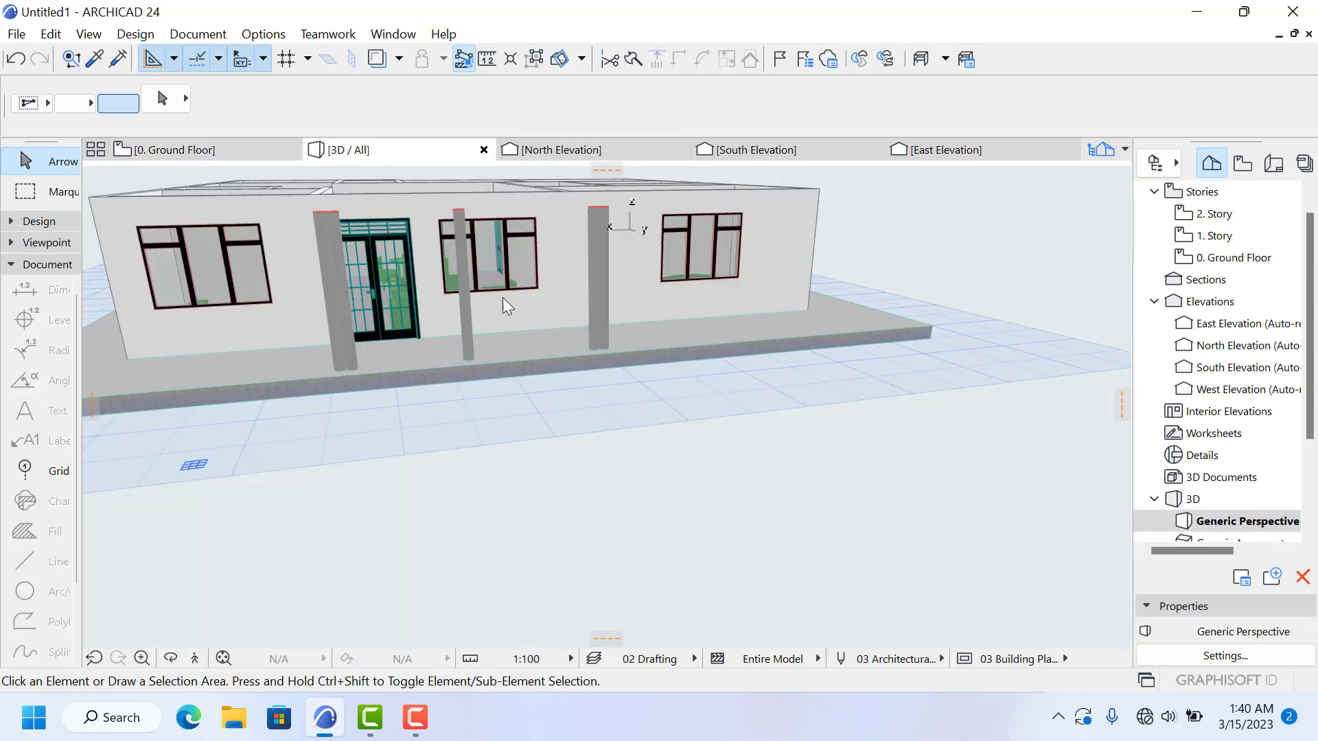